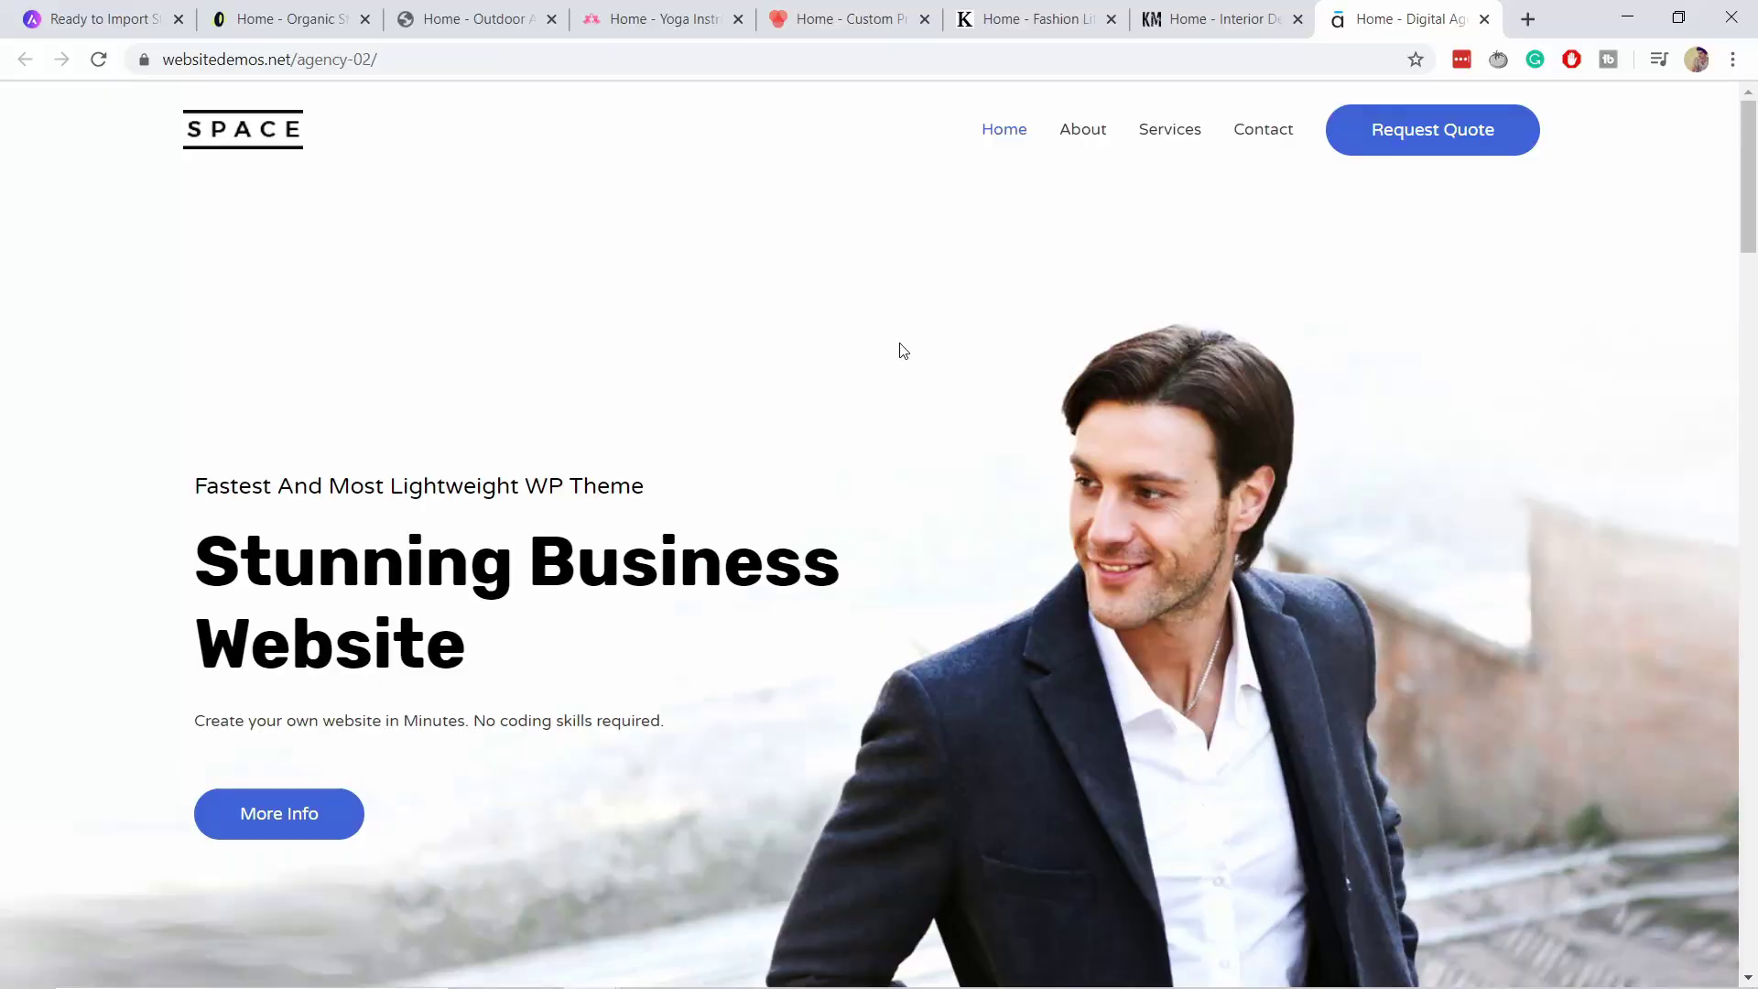
Scroll through the Digital Agency and Organic Store demo sites.
{"action": "scroll", "coordinate": [897, 349], "scroll_direction": "down", "scroll_amount": 10}
{"action": "scroll", "coordinate": [898, 344], "scroll_direction": "down", "scroll_amount": 15}
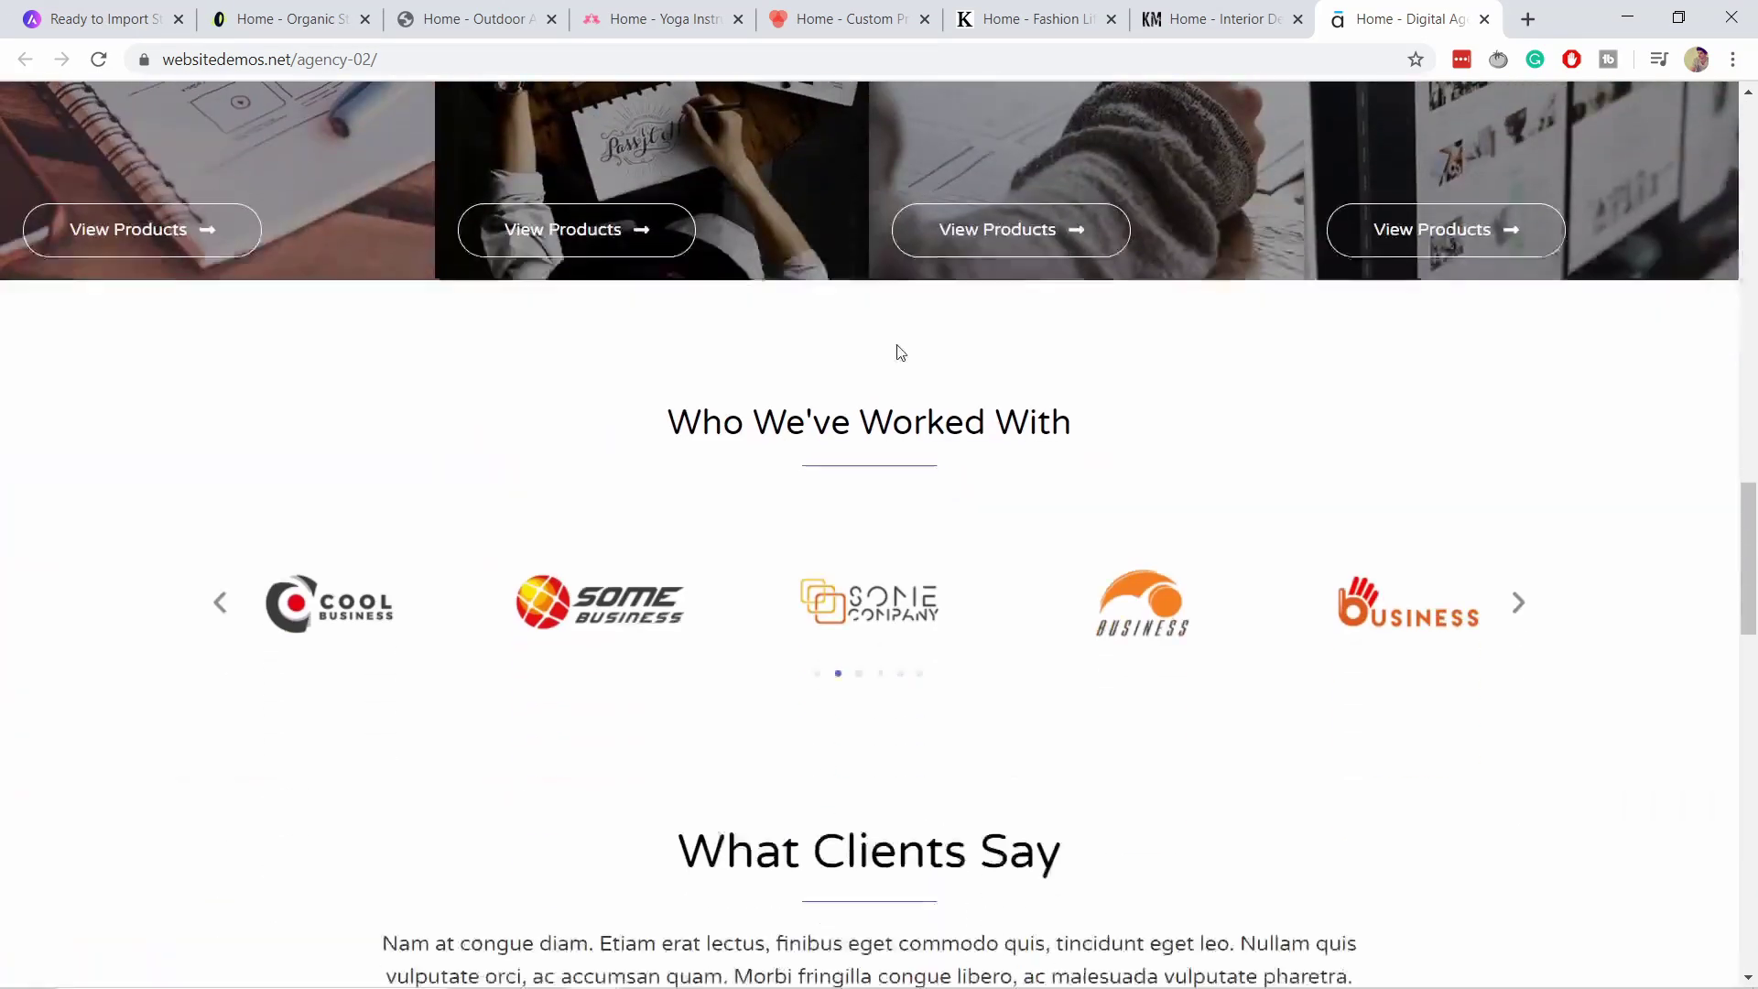
{"action": "scroll", "coordinate": [898, 345], "scroll_direction": "down", "scroll_amount": 8}
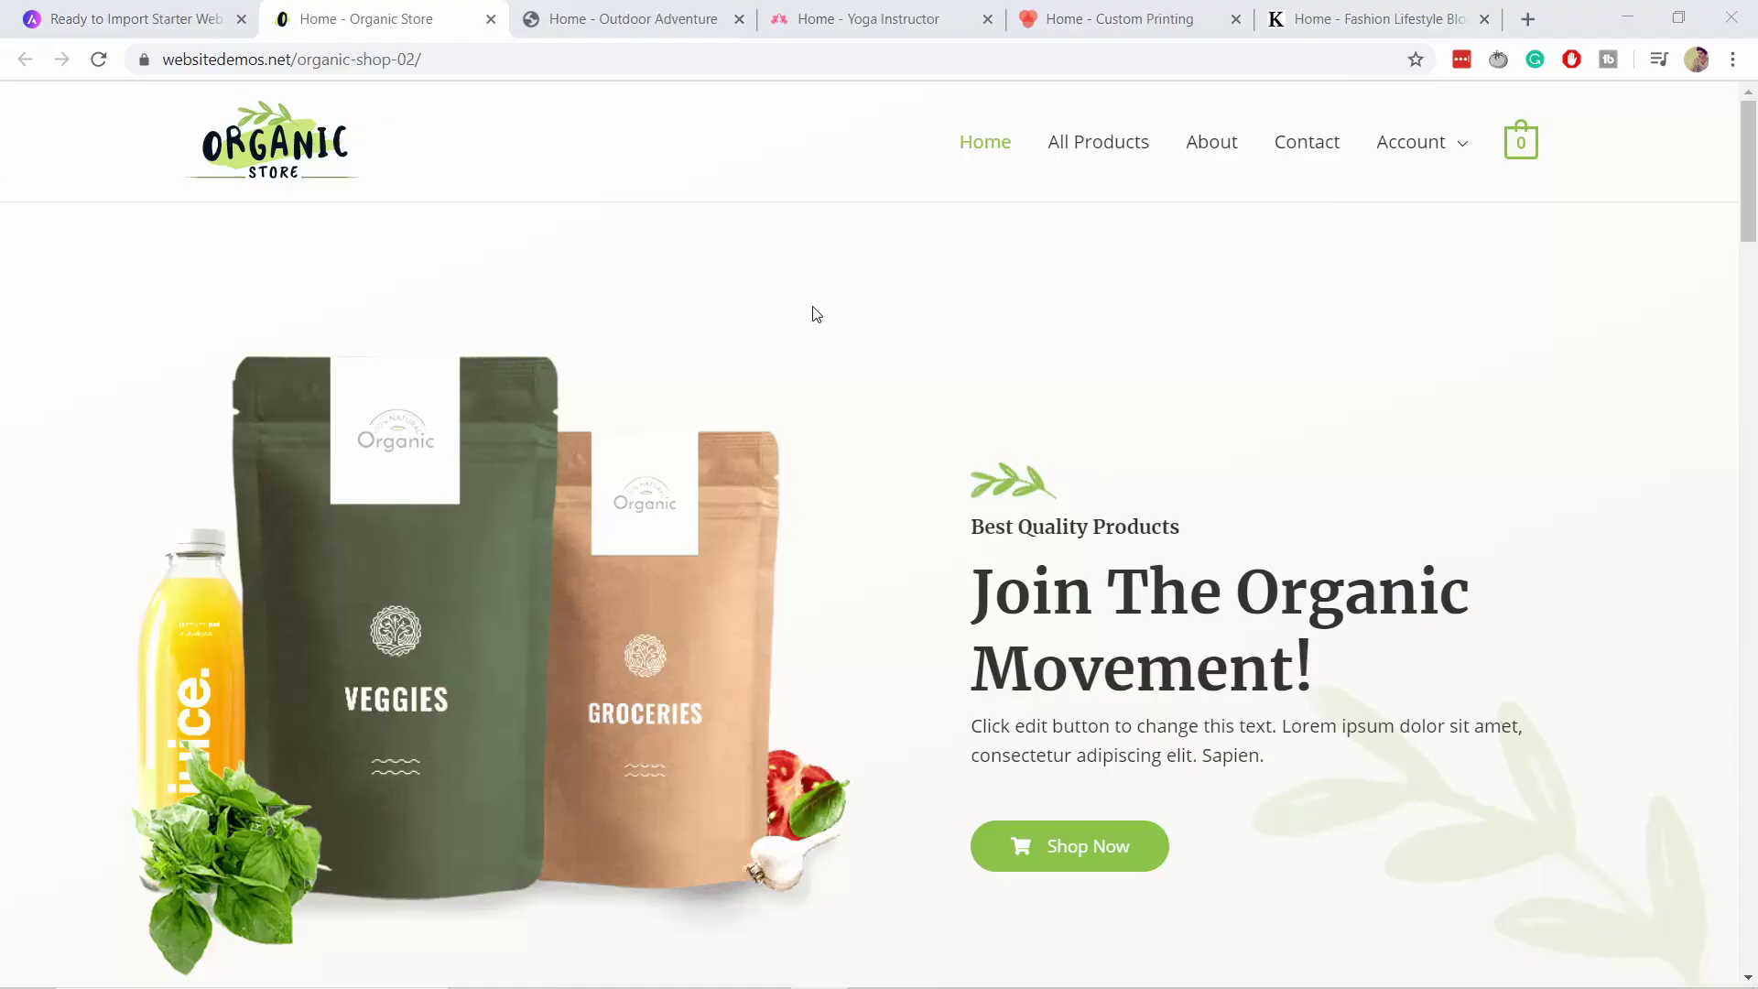
{"action": "scroll", "coordinate": [1016, 341], "scroll_direction": "down", "scroll_amount": 20}
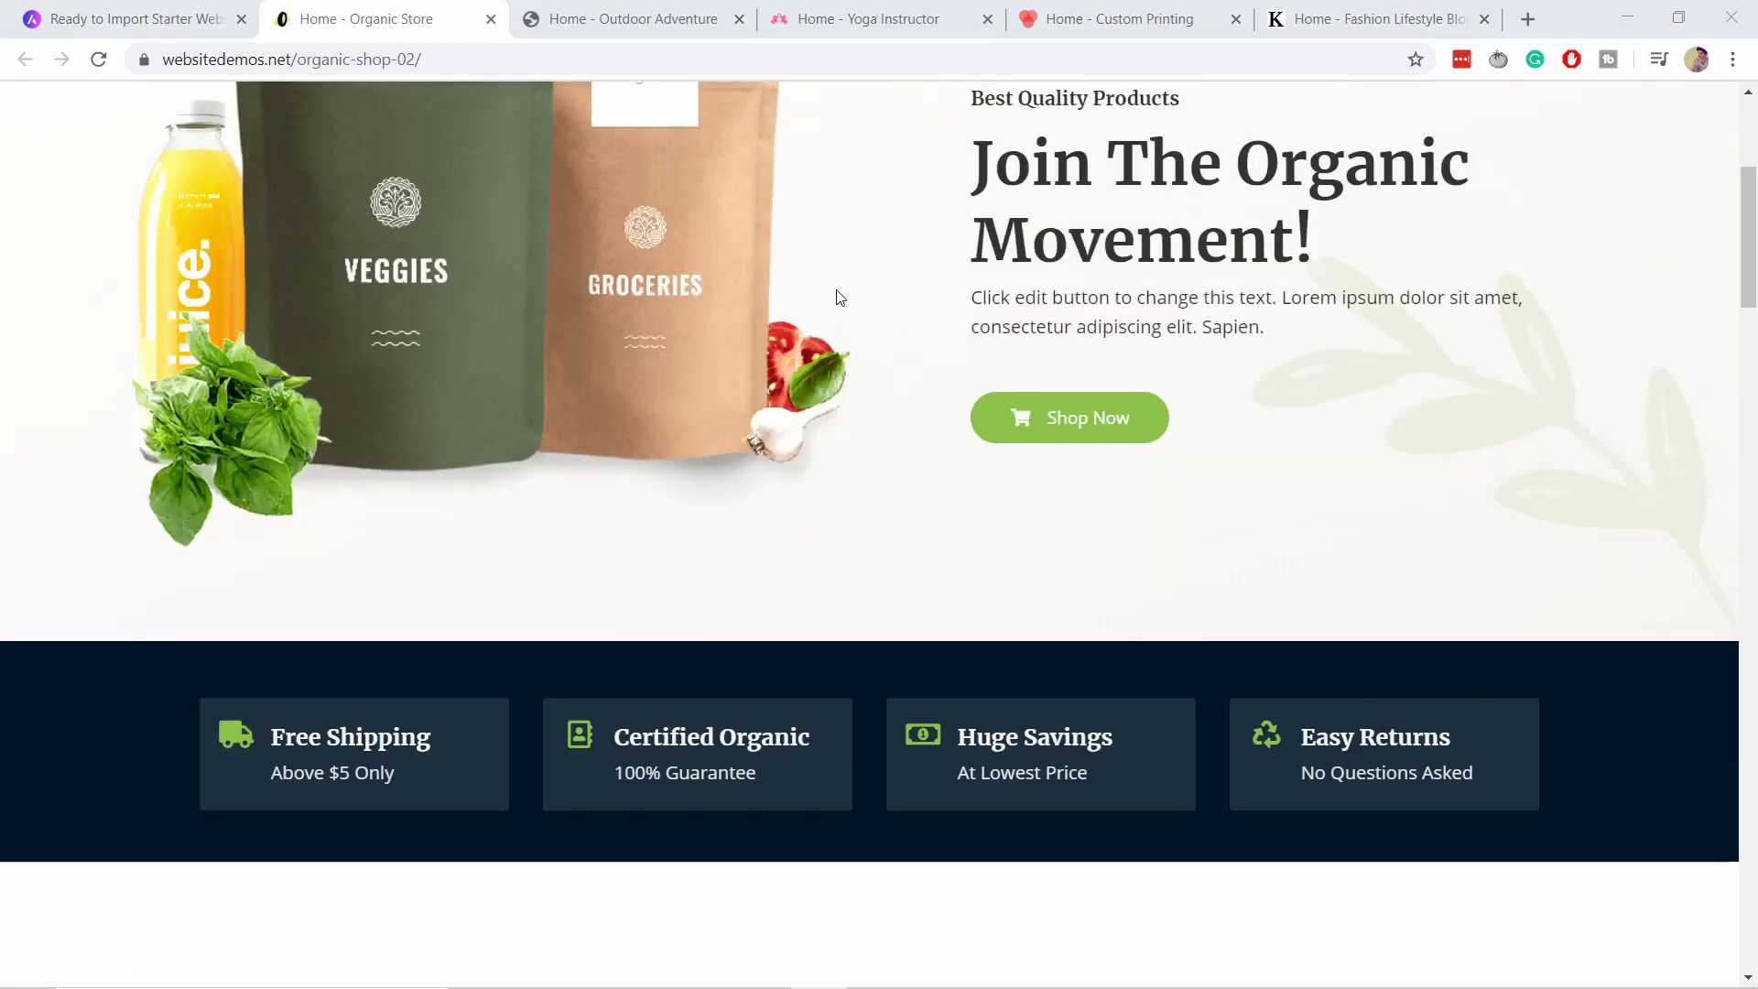
{"action": "scroll", "coordinate": [802, 283], "scroll_direction": "down", "scroll_amount": 17}
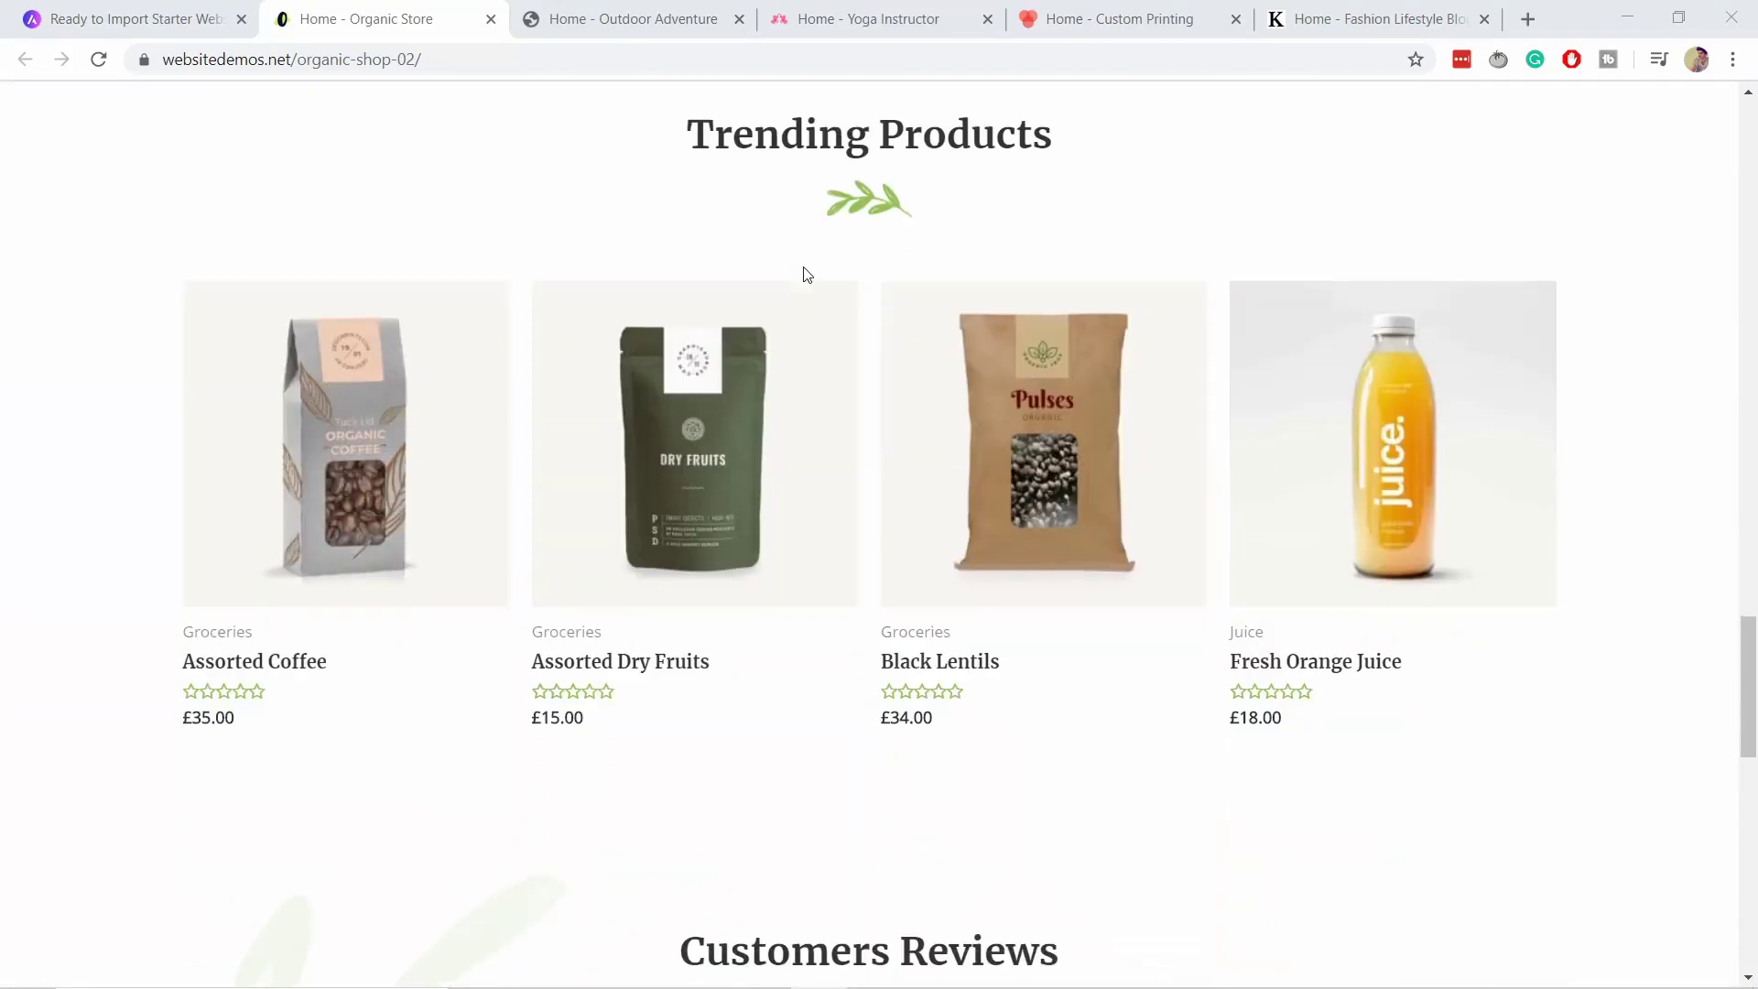
Scroll through the Fashion Lifestyle Blog demo site.
{"action": "left_click", "coordinate": [1373, 18]}
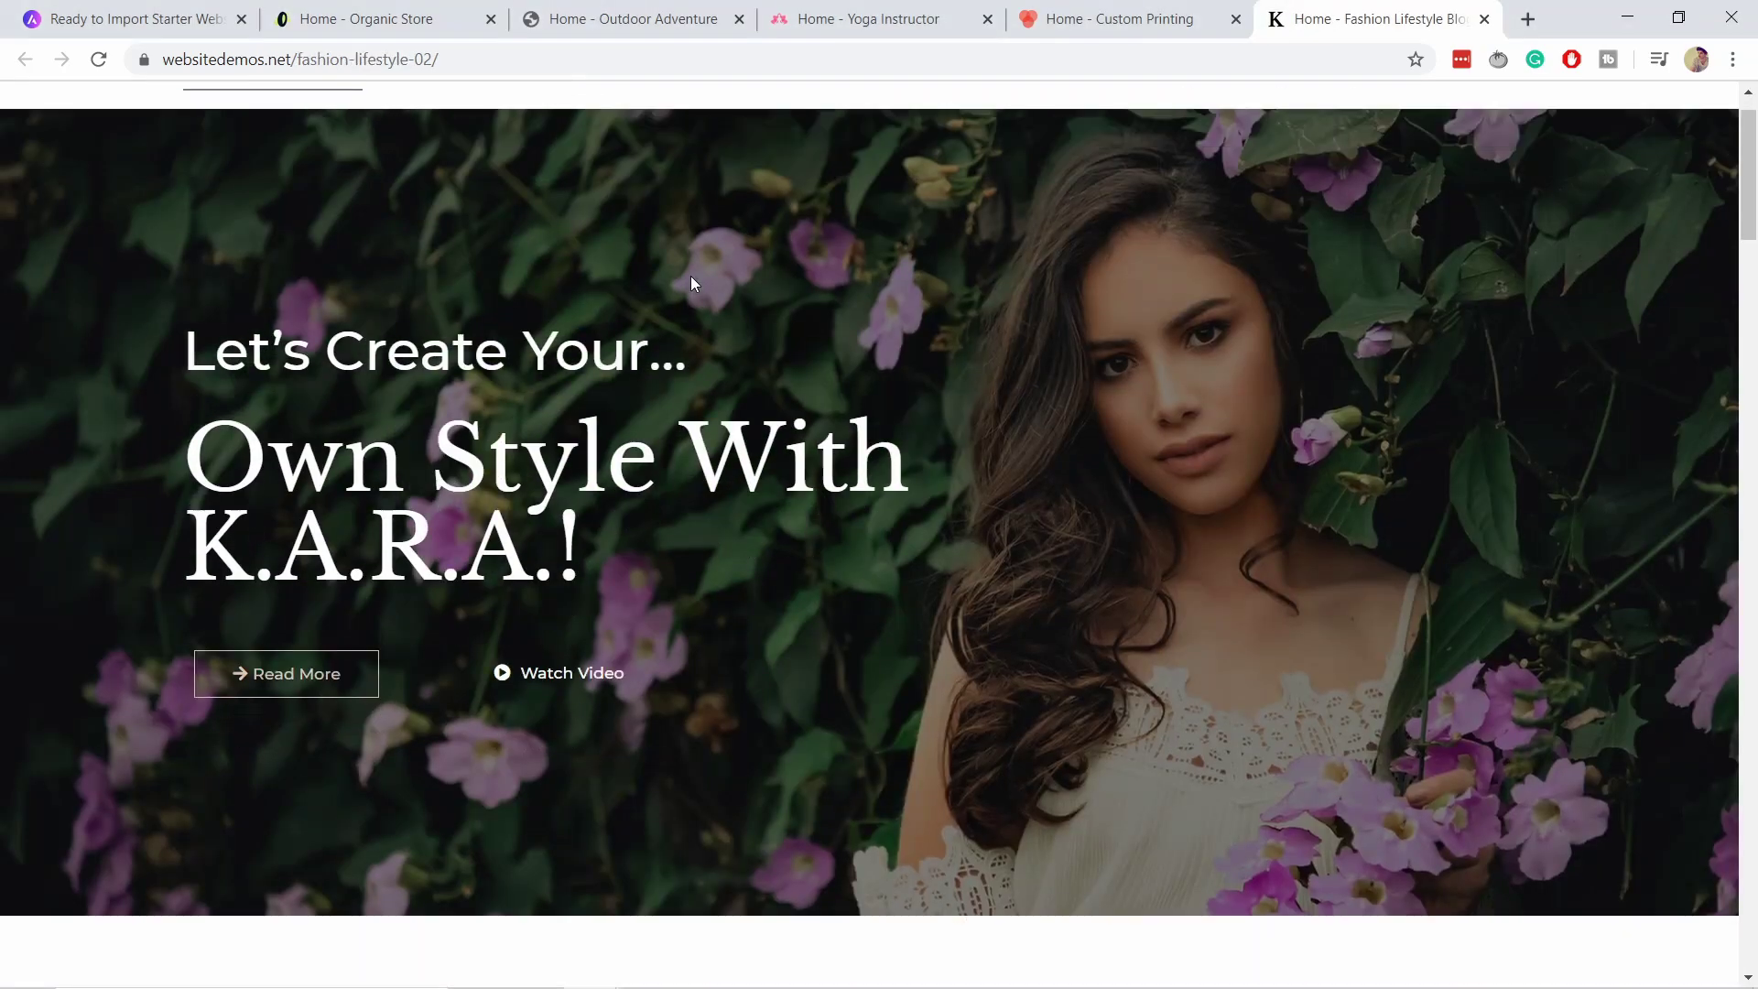
{"action": "scroll", "coordinate": [690, 276], "scroll_direction": "down", "scroll_amount": 15}
{"action": "scroll", "coordinate": [690, 277], "scroll_direction": "down", "scroll_amount": 20}
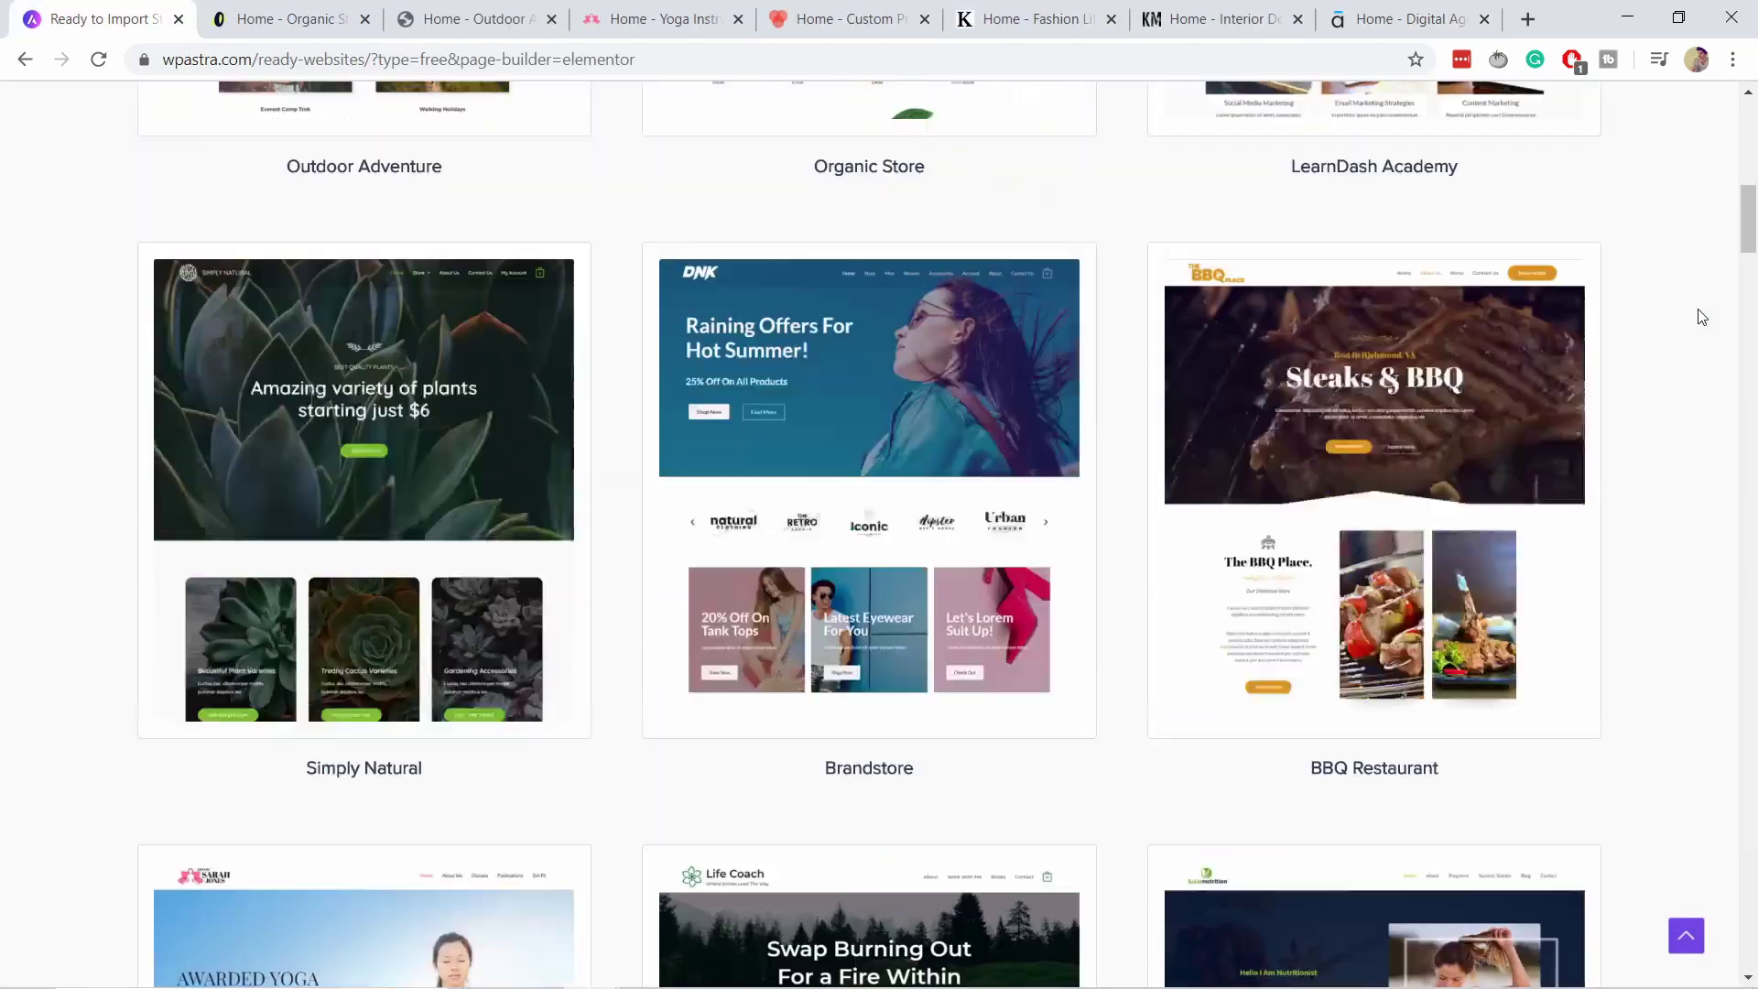
{"action": "scroll", "coordinate": [1701, 317], "scroll_direction": "down", "scroll_amount": 12}
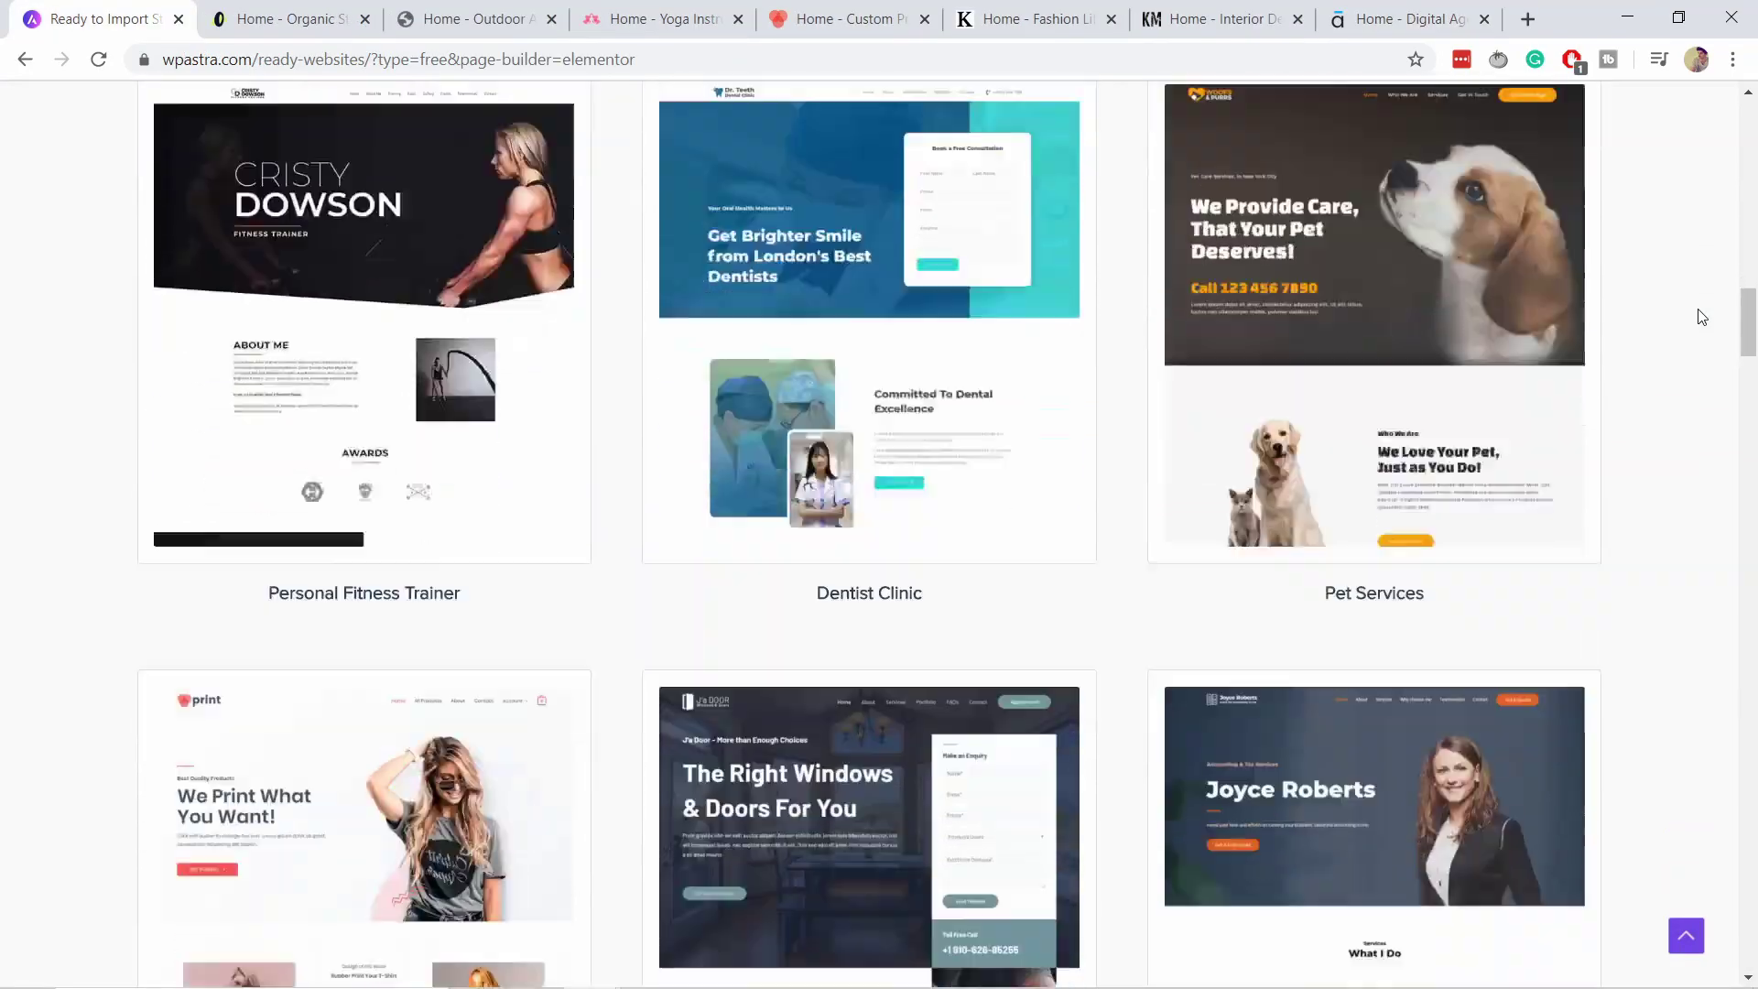
Scroll down the Astra ready-websites gallery of starter templates.
{"action": "scroll", "coordinate": [1702, 317], "scroll_direction": "down", "scroll_amount": 15}
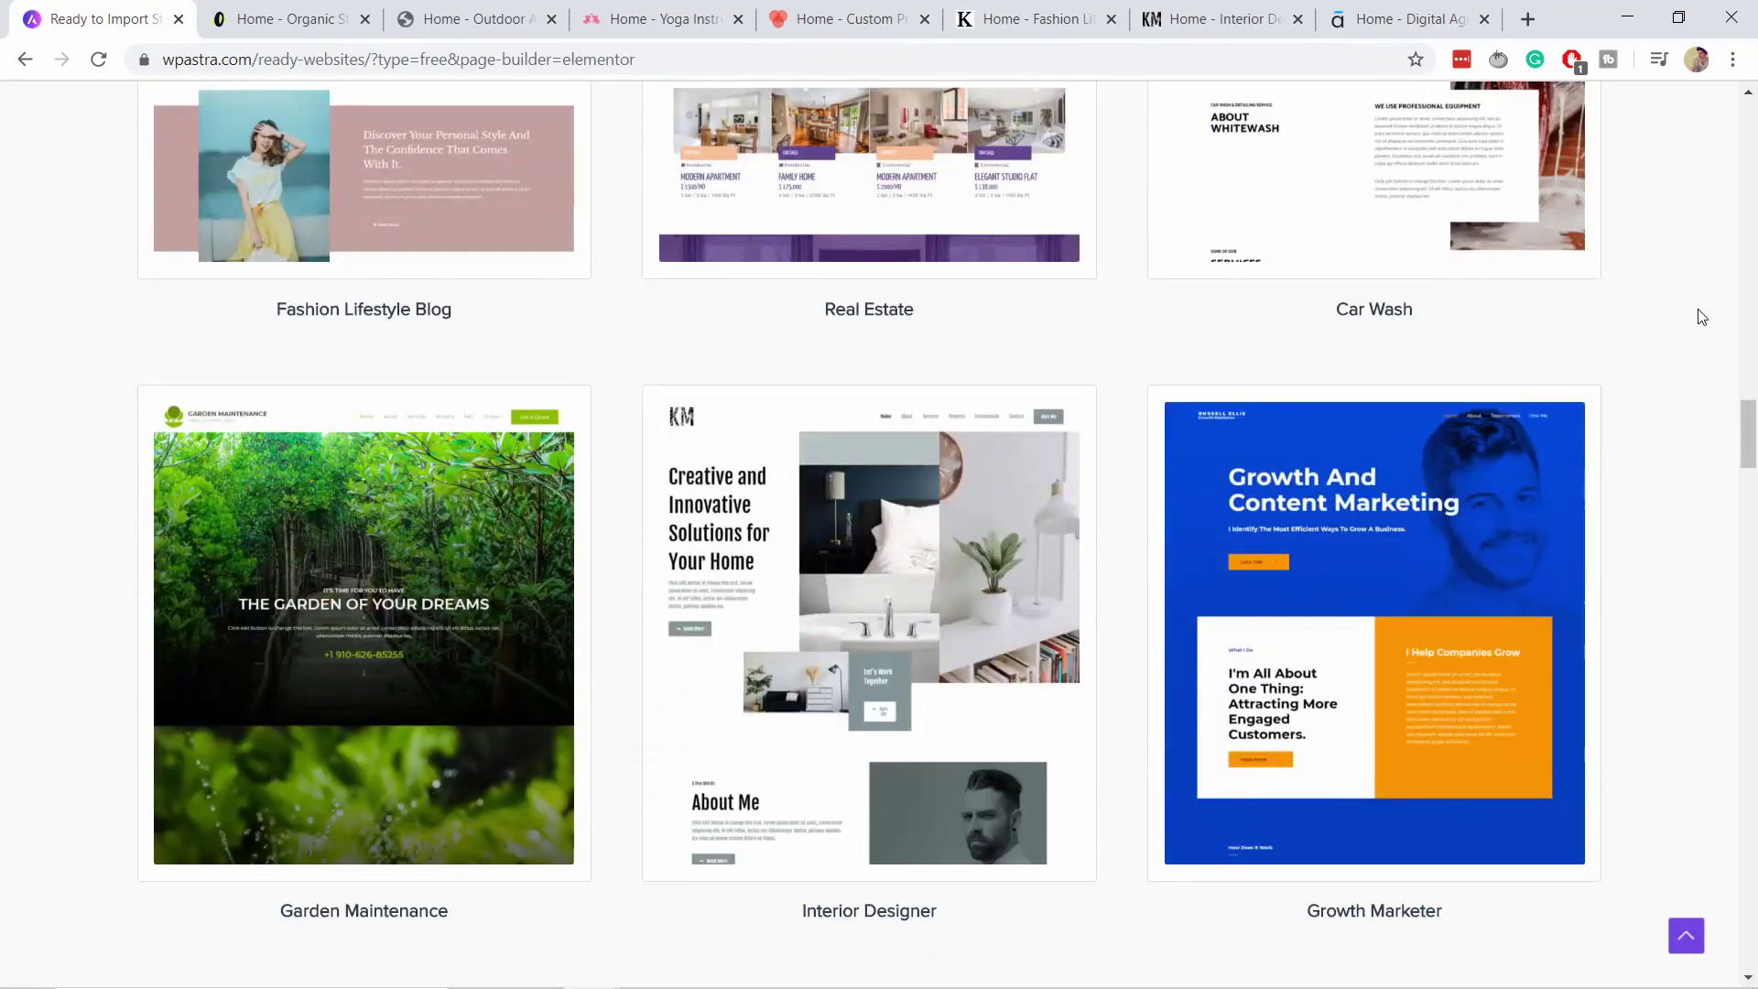
{"action": "scroll", "coordinate": [1701, 317], "scroll_direction": "down", "scroll_amount": 20}
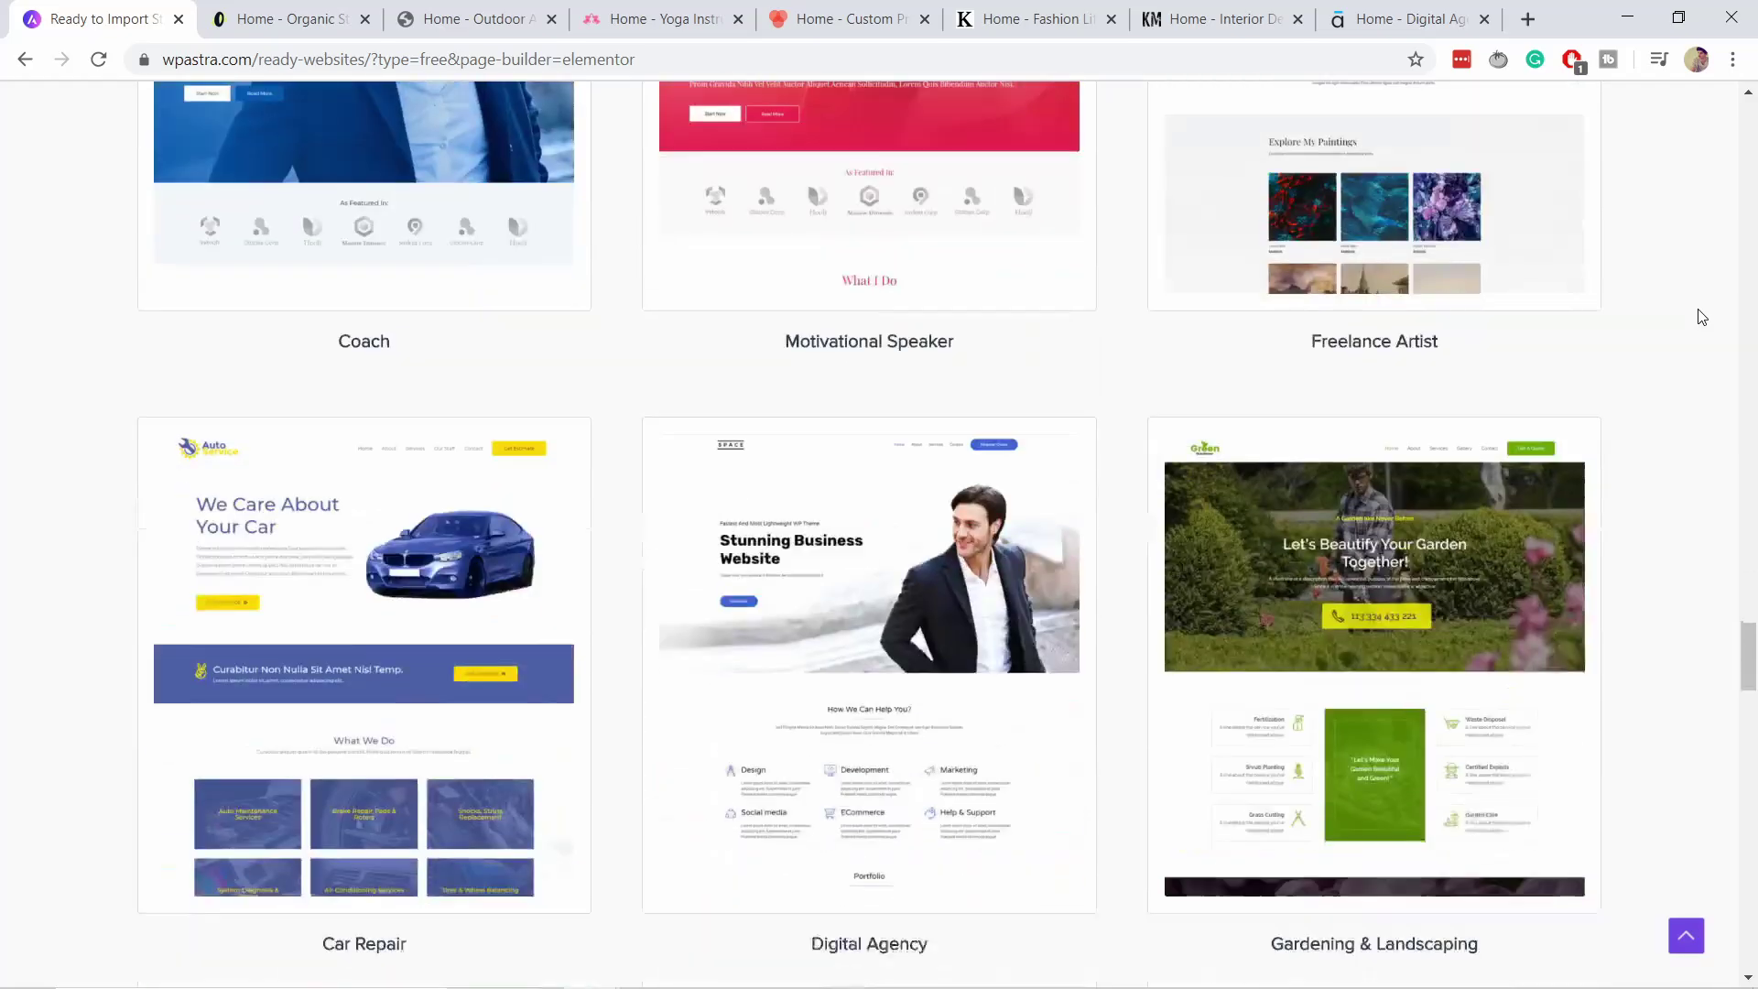
{"action": "scroll", "coordinate": [1701, 317], "scroll_direction": "down", "scroll_amount": 20}
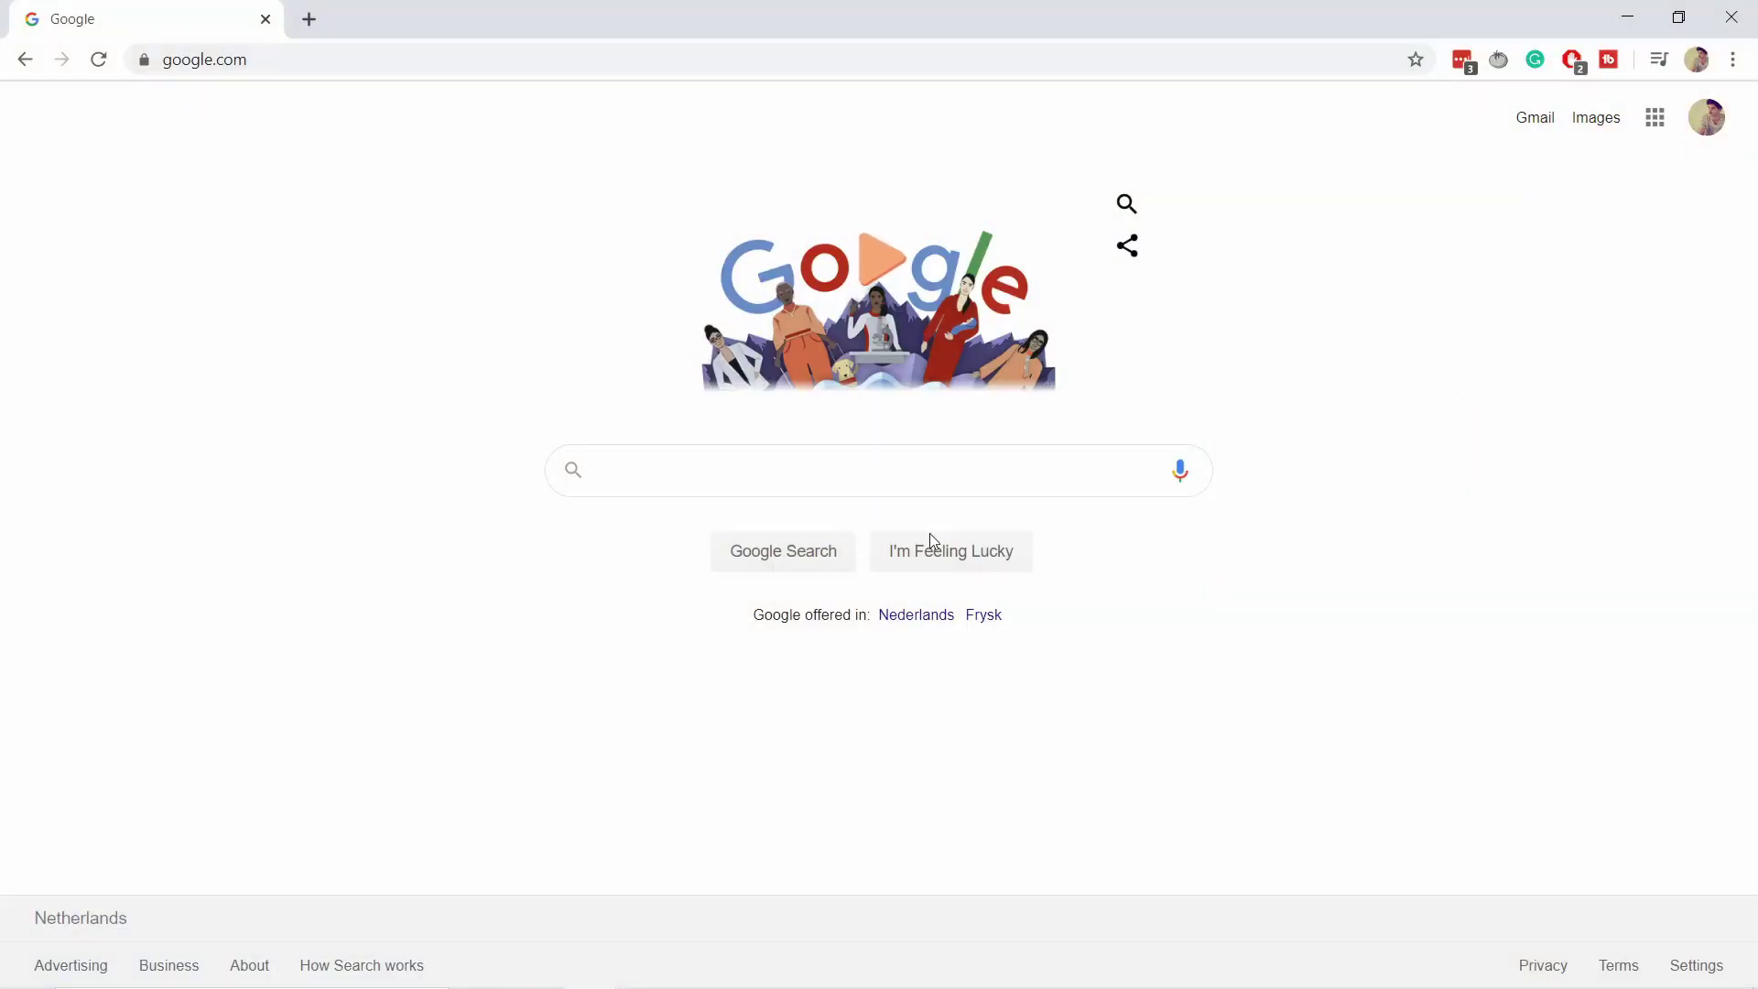
Google 'freenom' and open the 'Freenom - A Name for Everyone' result.
{"action": "left_click", "coordinate": [797, 467]}
{"action": "type", "text": "freeno"}
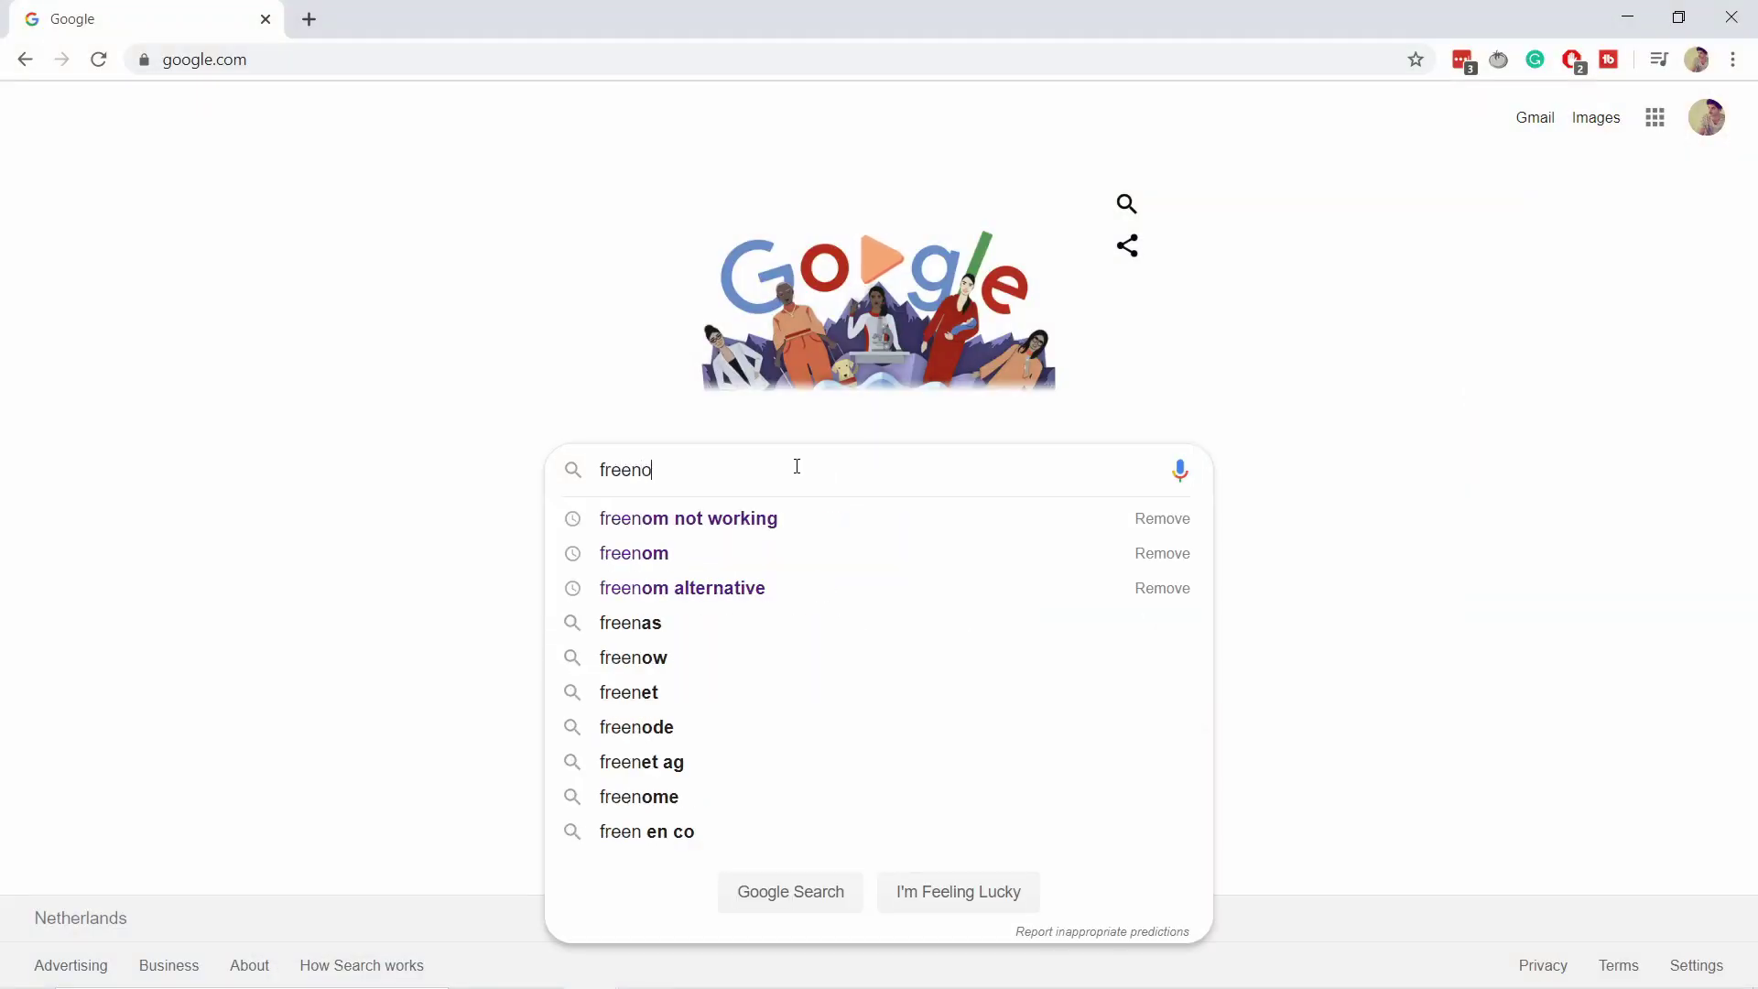
{"action": "type", "text": "m"}
{"action": "key", "text": "Return"}
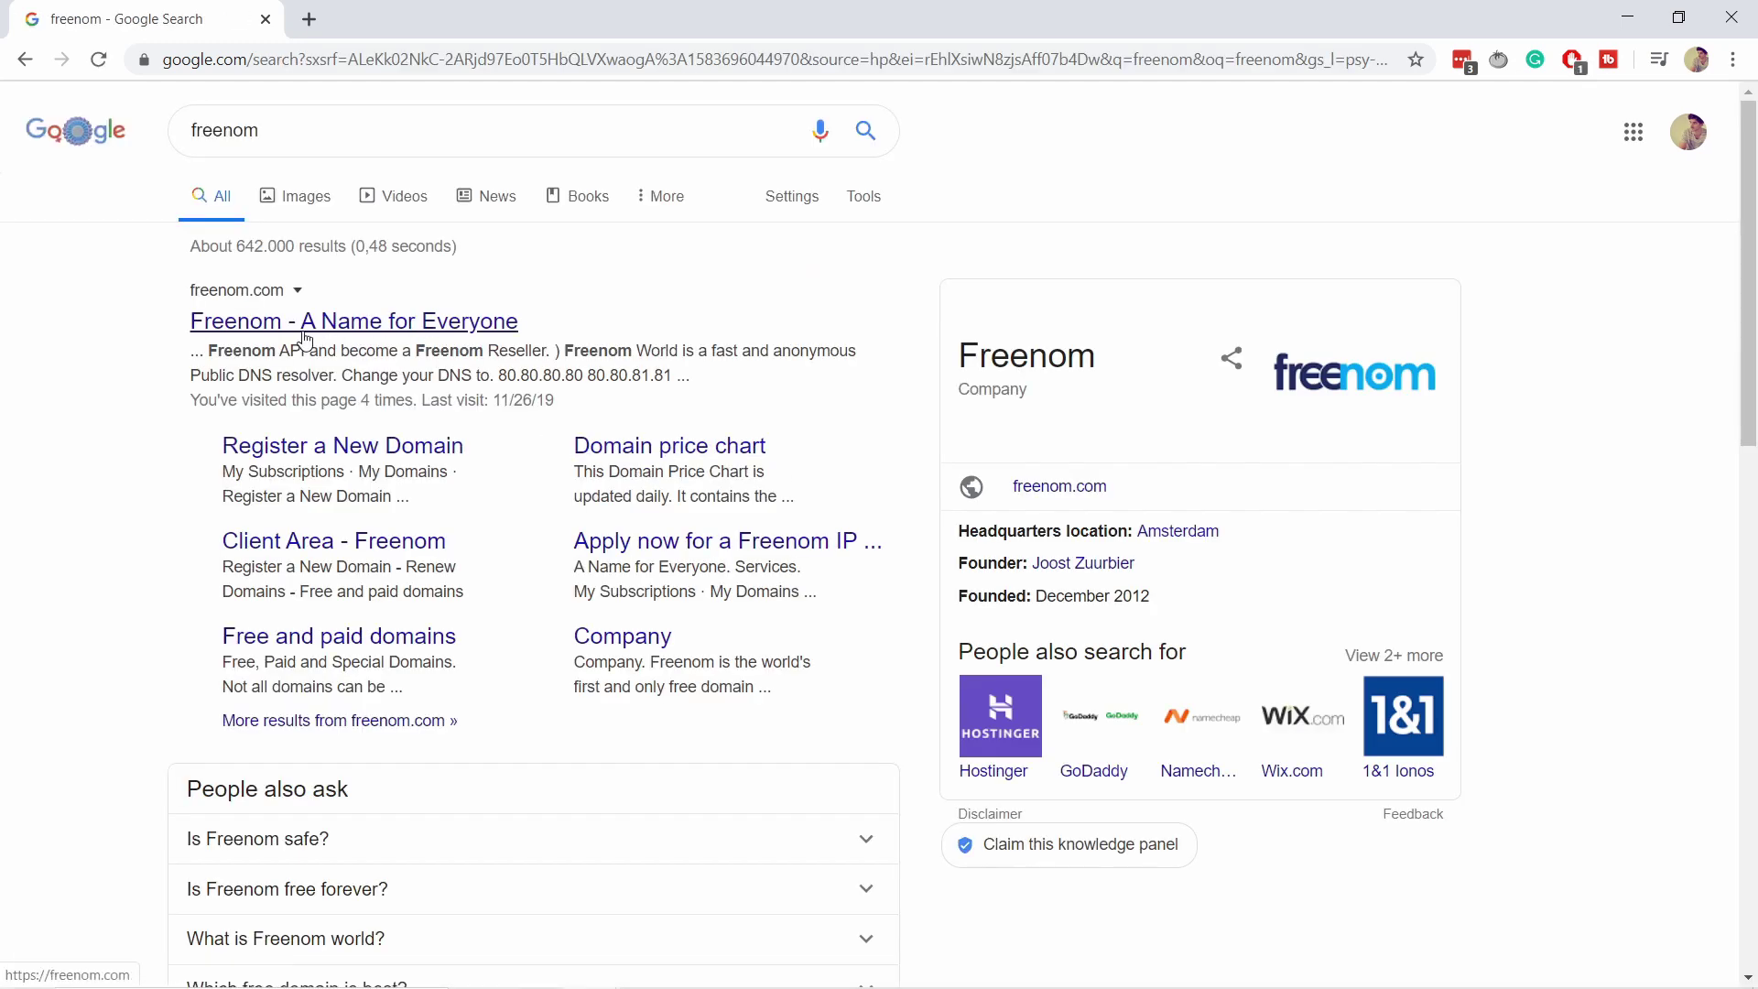
{"action": "left_click", "coordinate": [311, 337]}
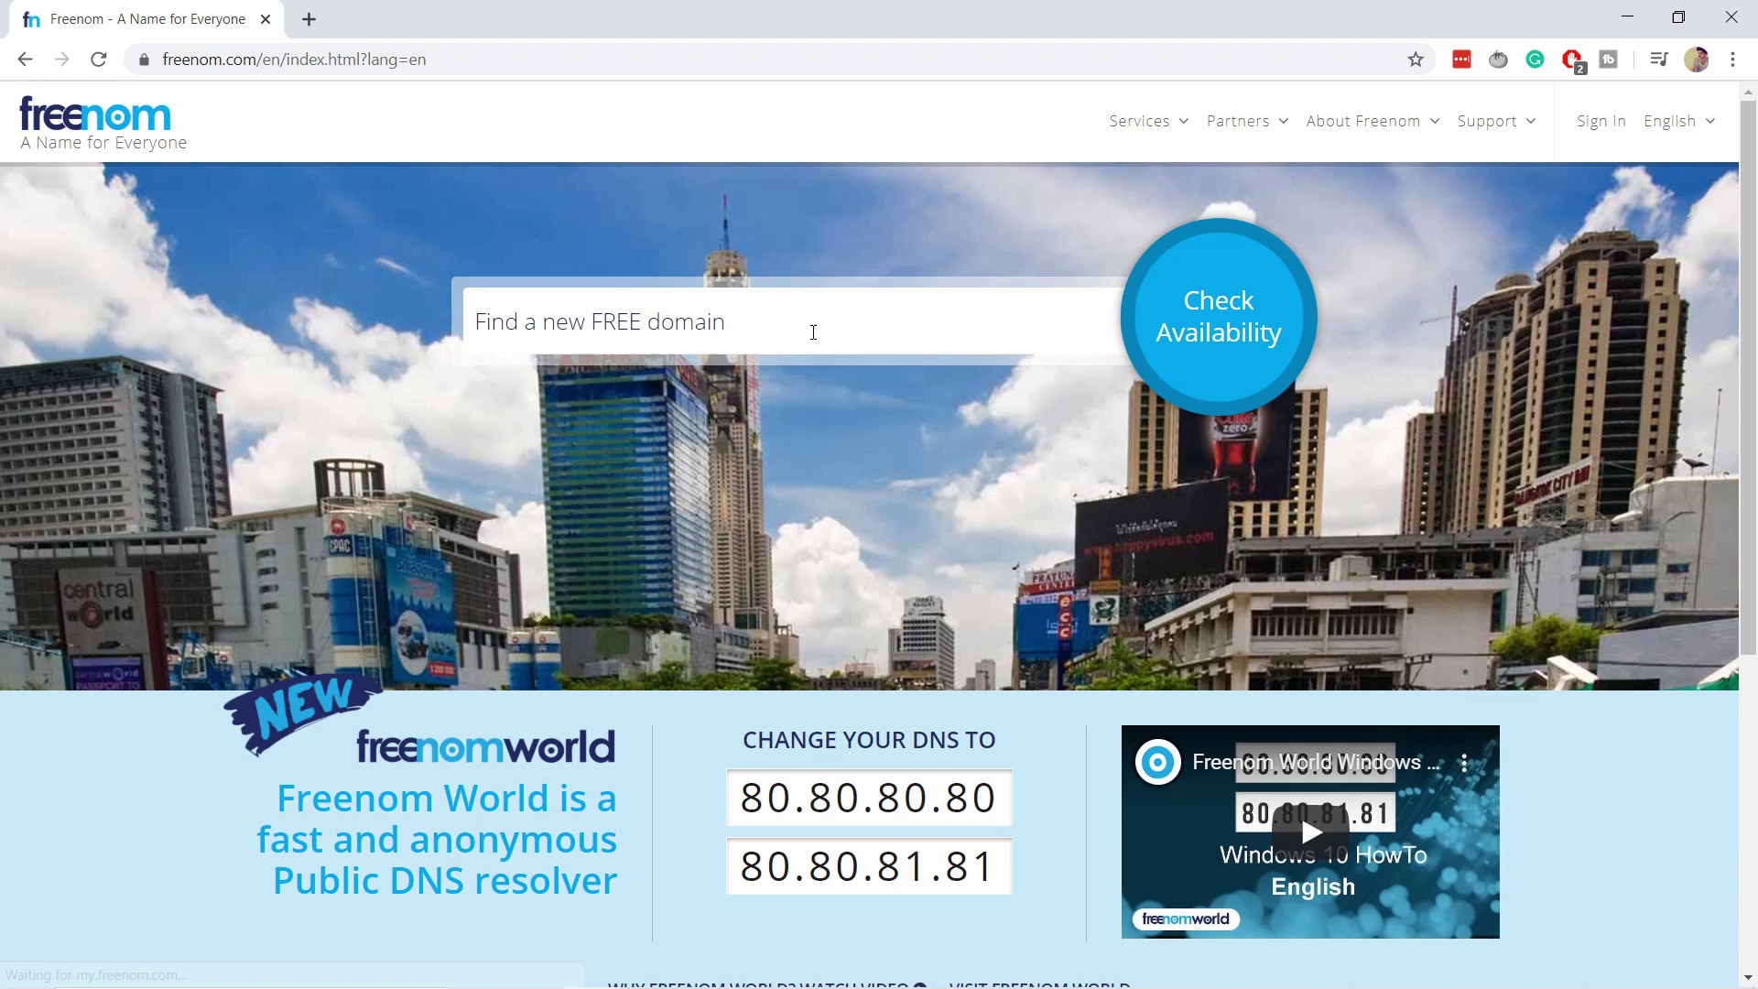
Search Freenom's free domain finder for 'punchsalad'.
{"action": "left_click", "coordinate": [578, 325]}
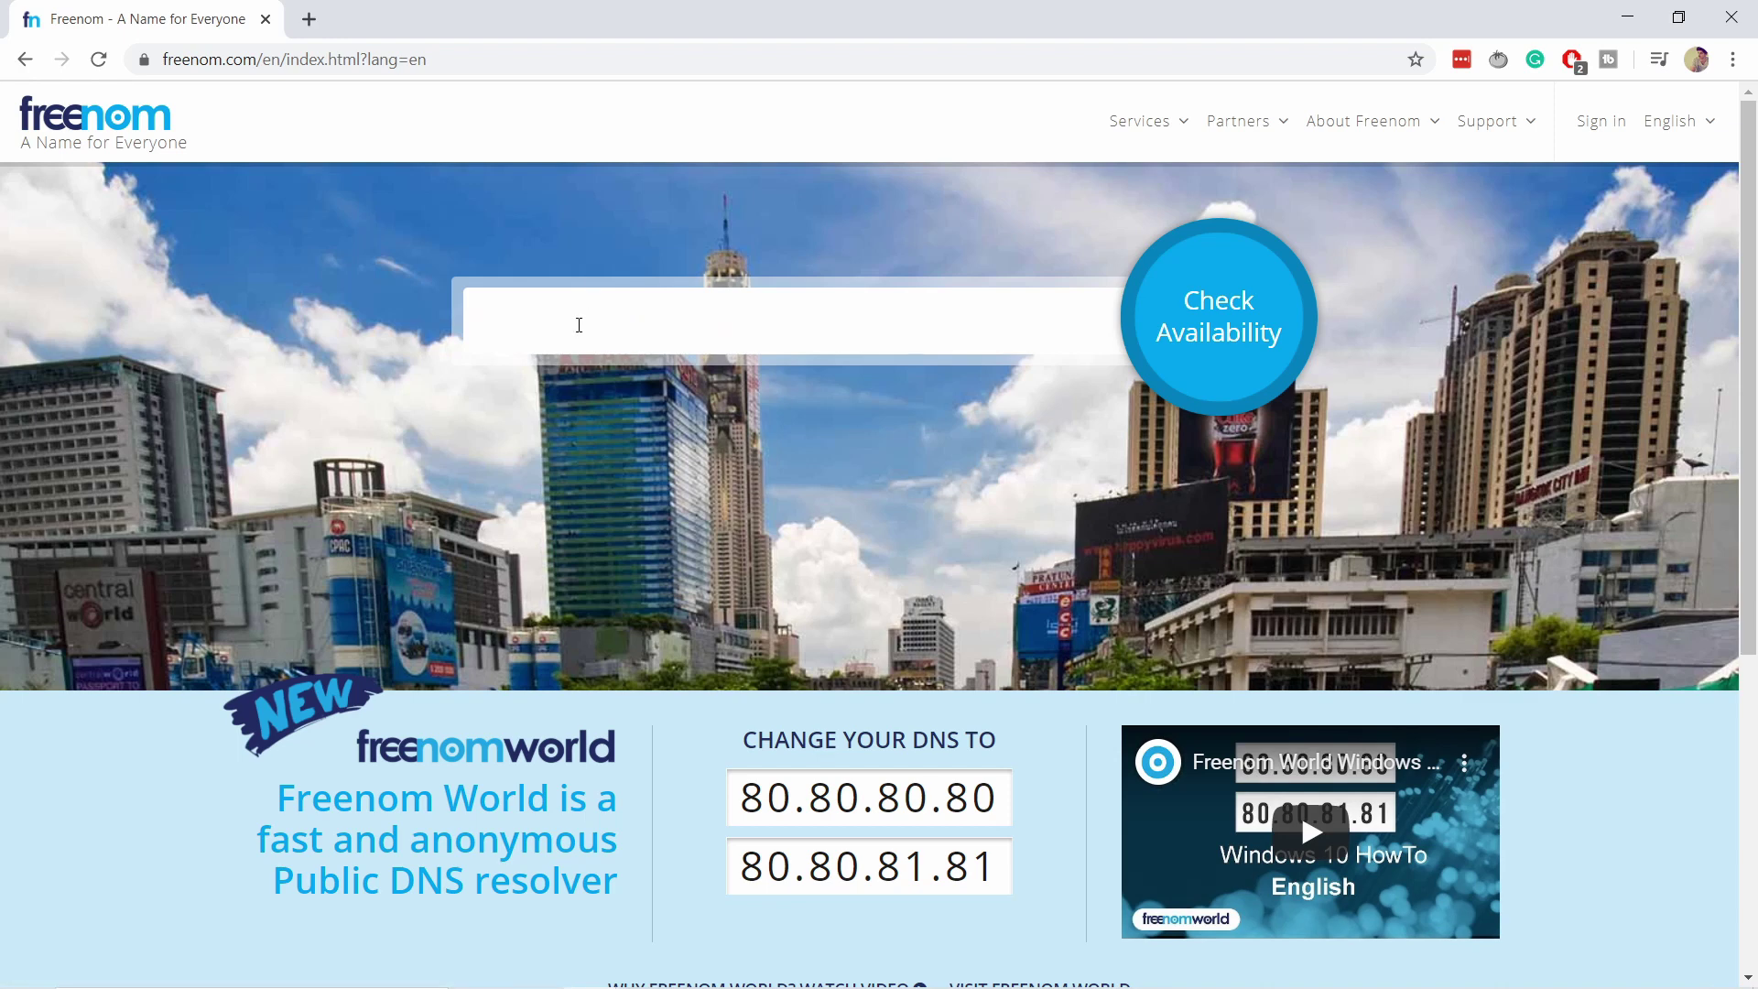
{"action": "left_click", "coordinate": [579, 325]}
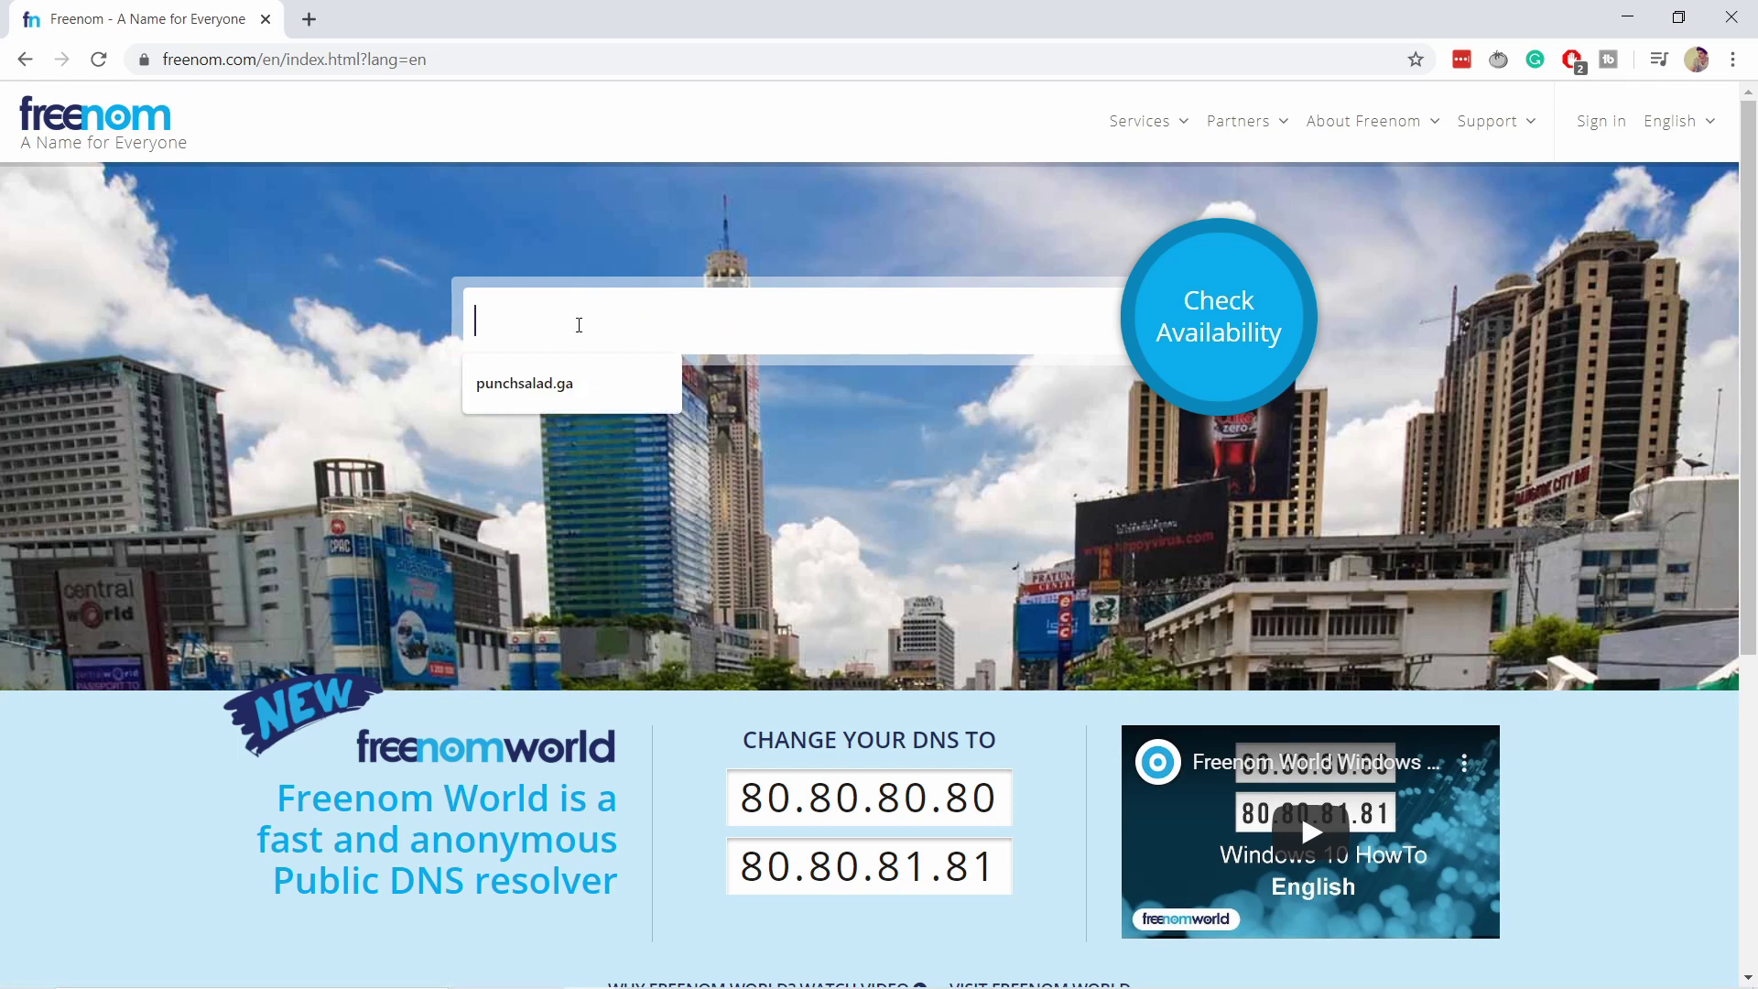
{"action": "type", "text": "punc"}
{"action": "key", "text": "BackSpace"}
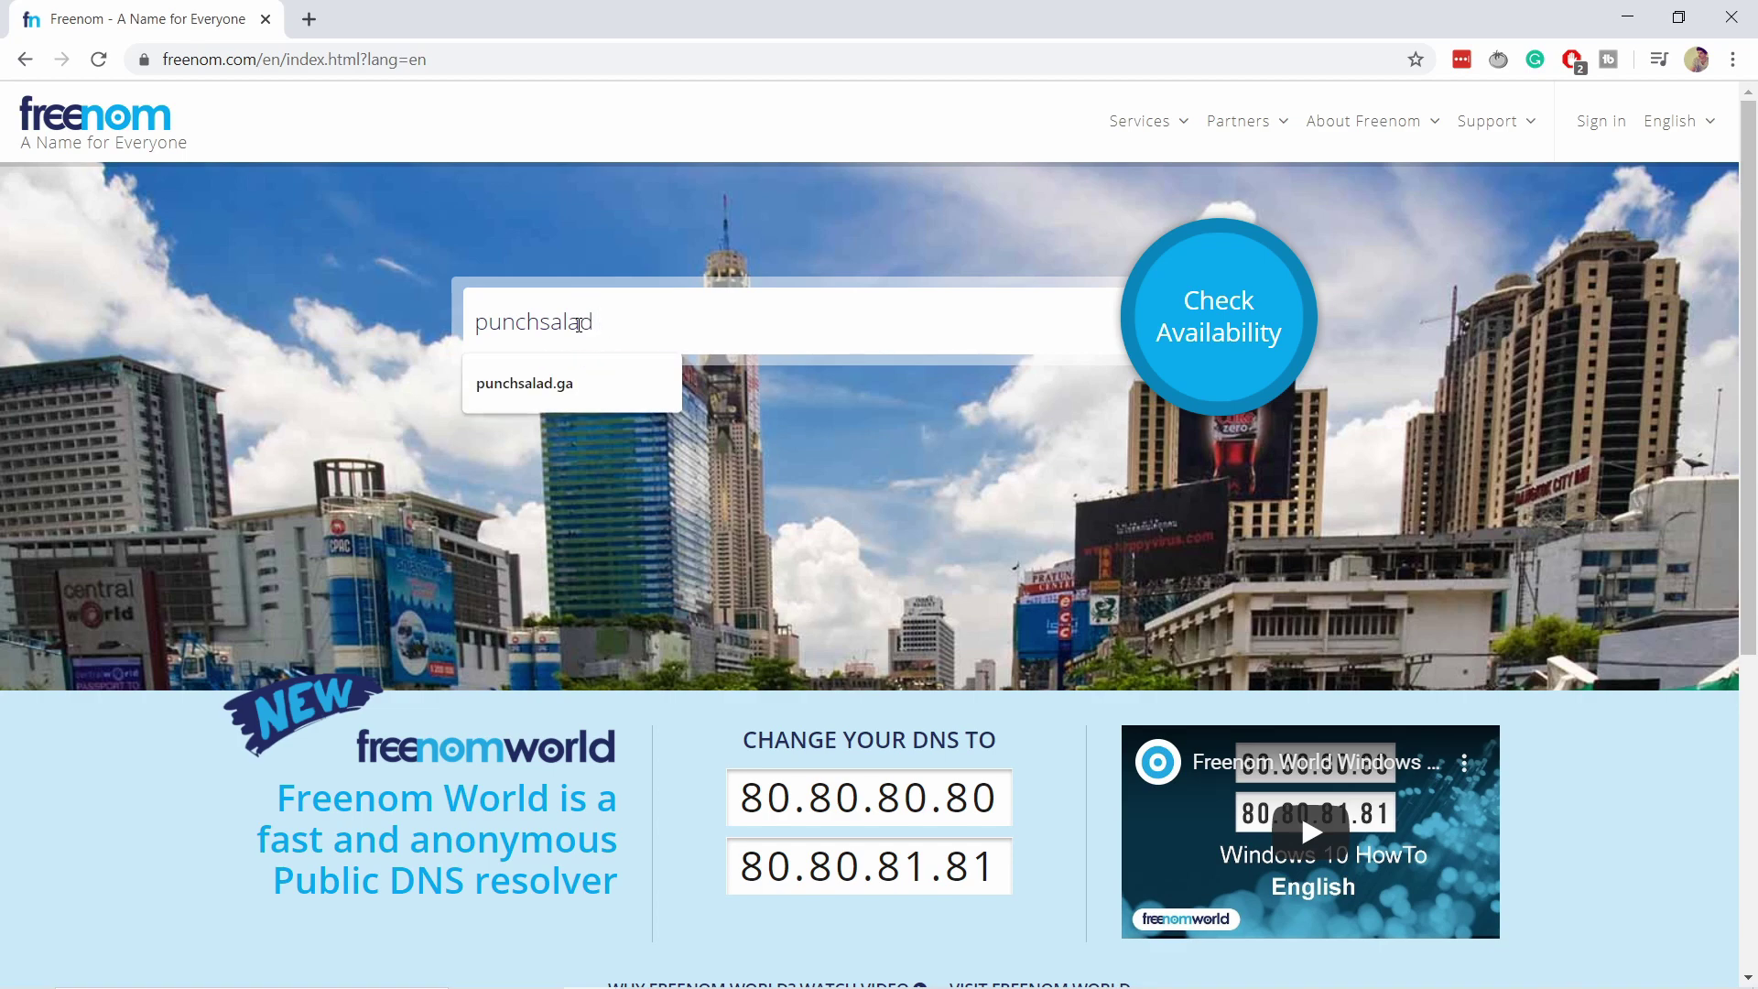
{"action": "key", "text": "Return"}
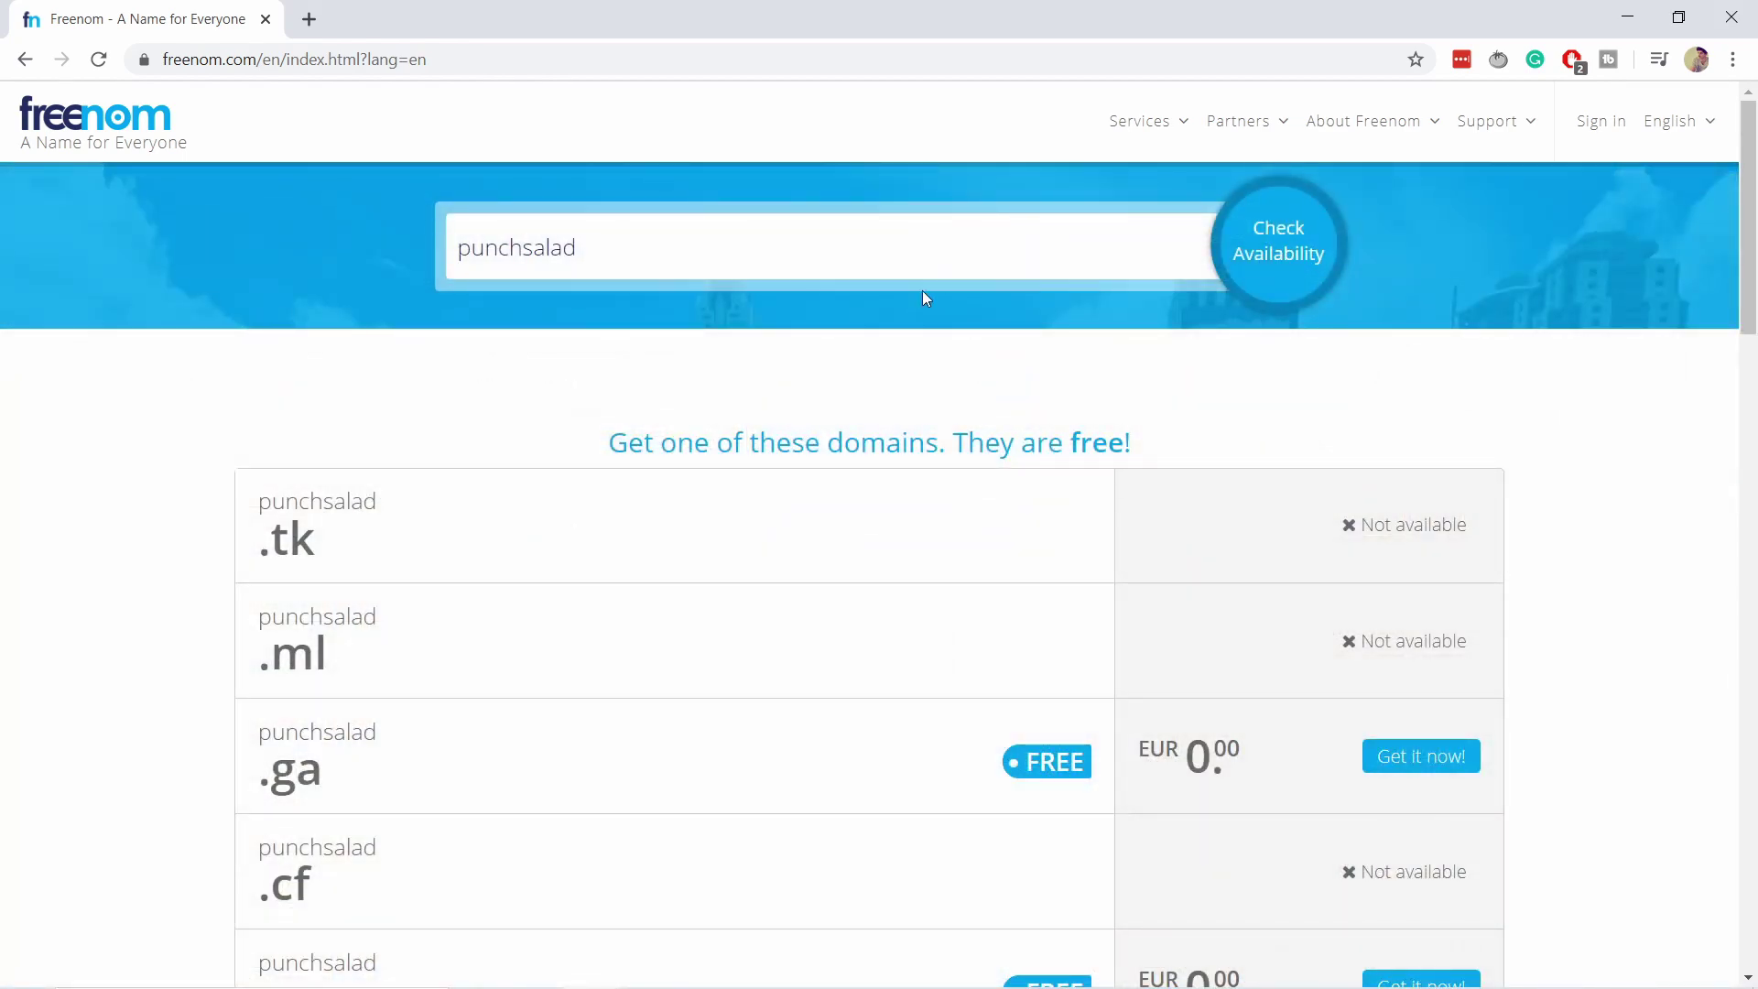
Try to claim punchsalad.ga with 'Get it now!', which shows as not available.
{"action": "scroll", "coordinate": [912, 355], "scroll_direction": "down", "scroll_amount": 3}
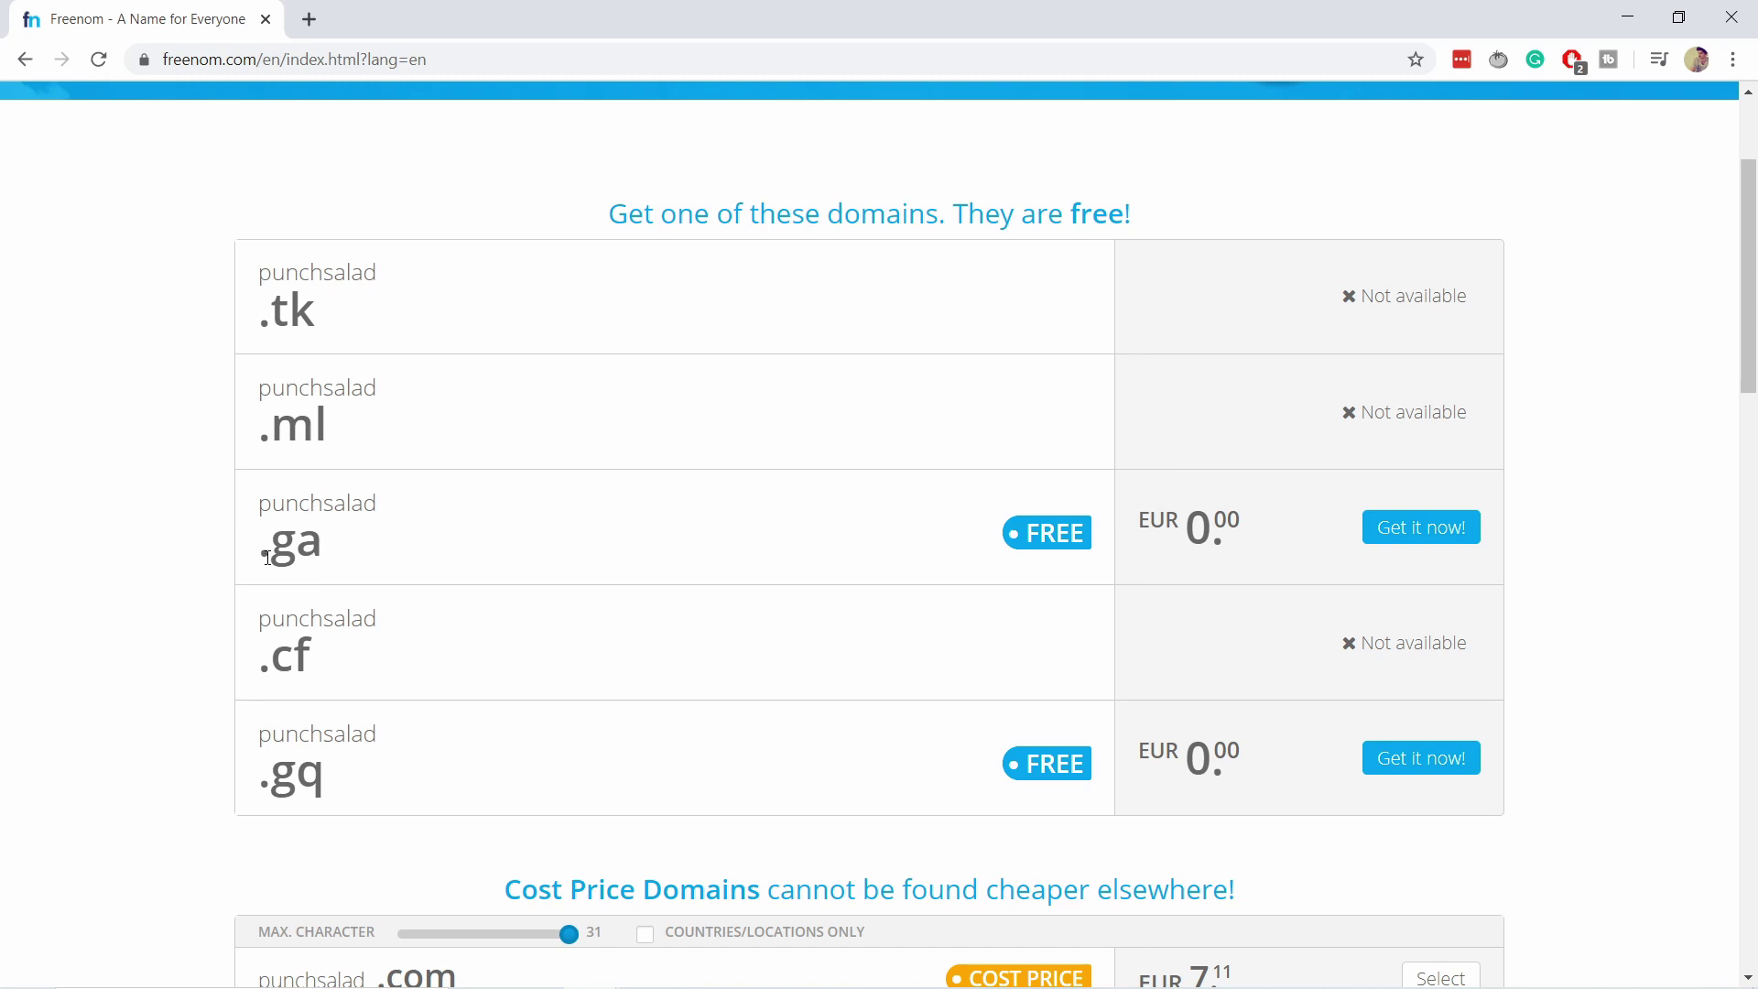
{"action": "left_click", "coordinate": [1407, 539]}
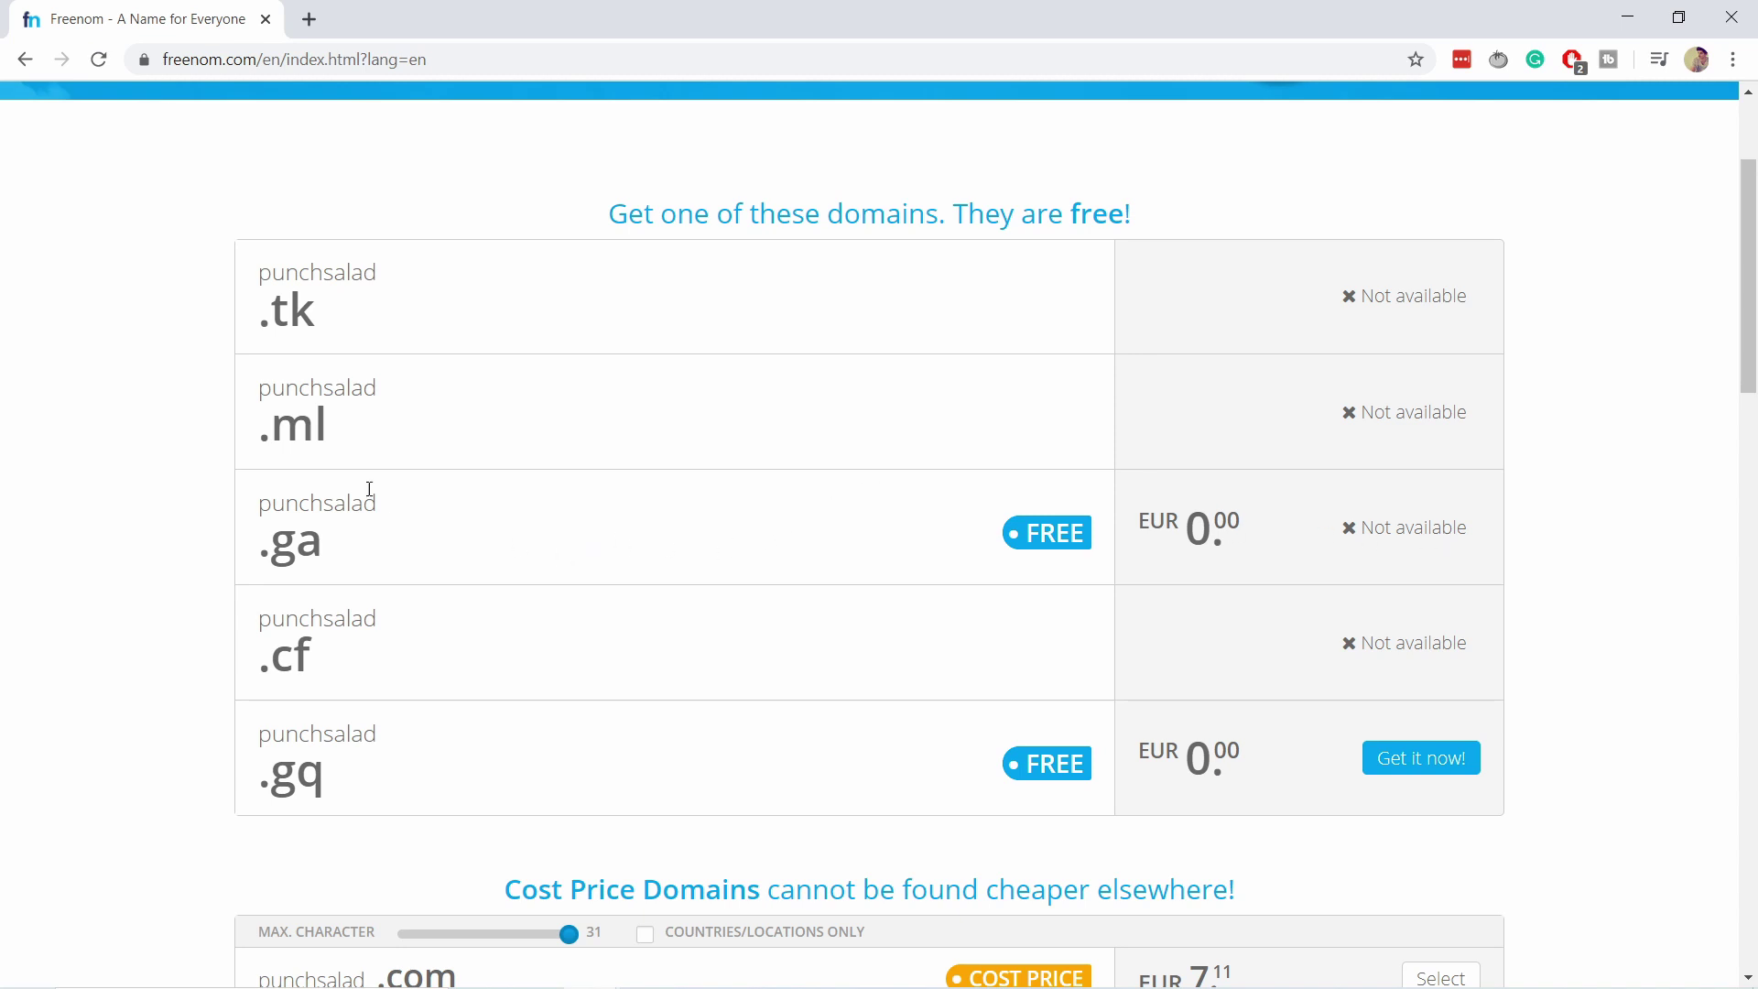
{"action": "scroll", "coordinate": [369, 489], "scroll_direction": "up", "scroll_amount": 3}
Enter punchsalad.ga from the suggestion and look over the results.
{"action": "left_click", "coordinate": [602, 244]}
{"action": "left_click", "coordinate": [512, 352]}
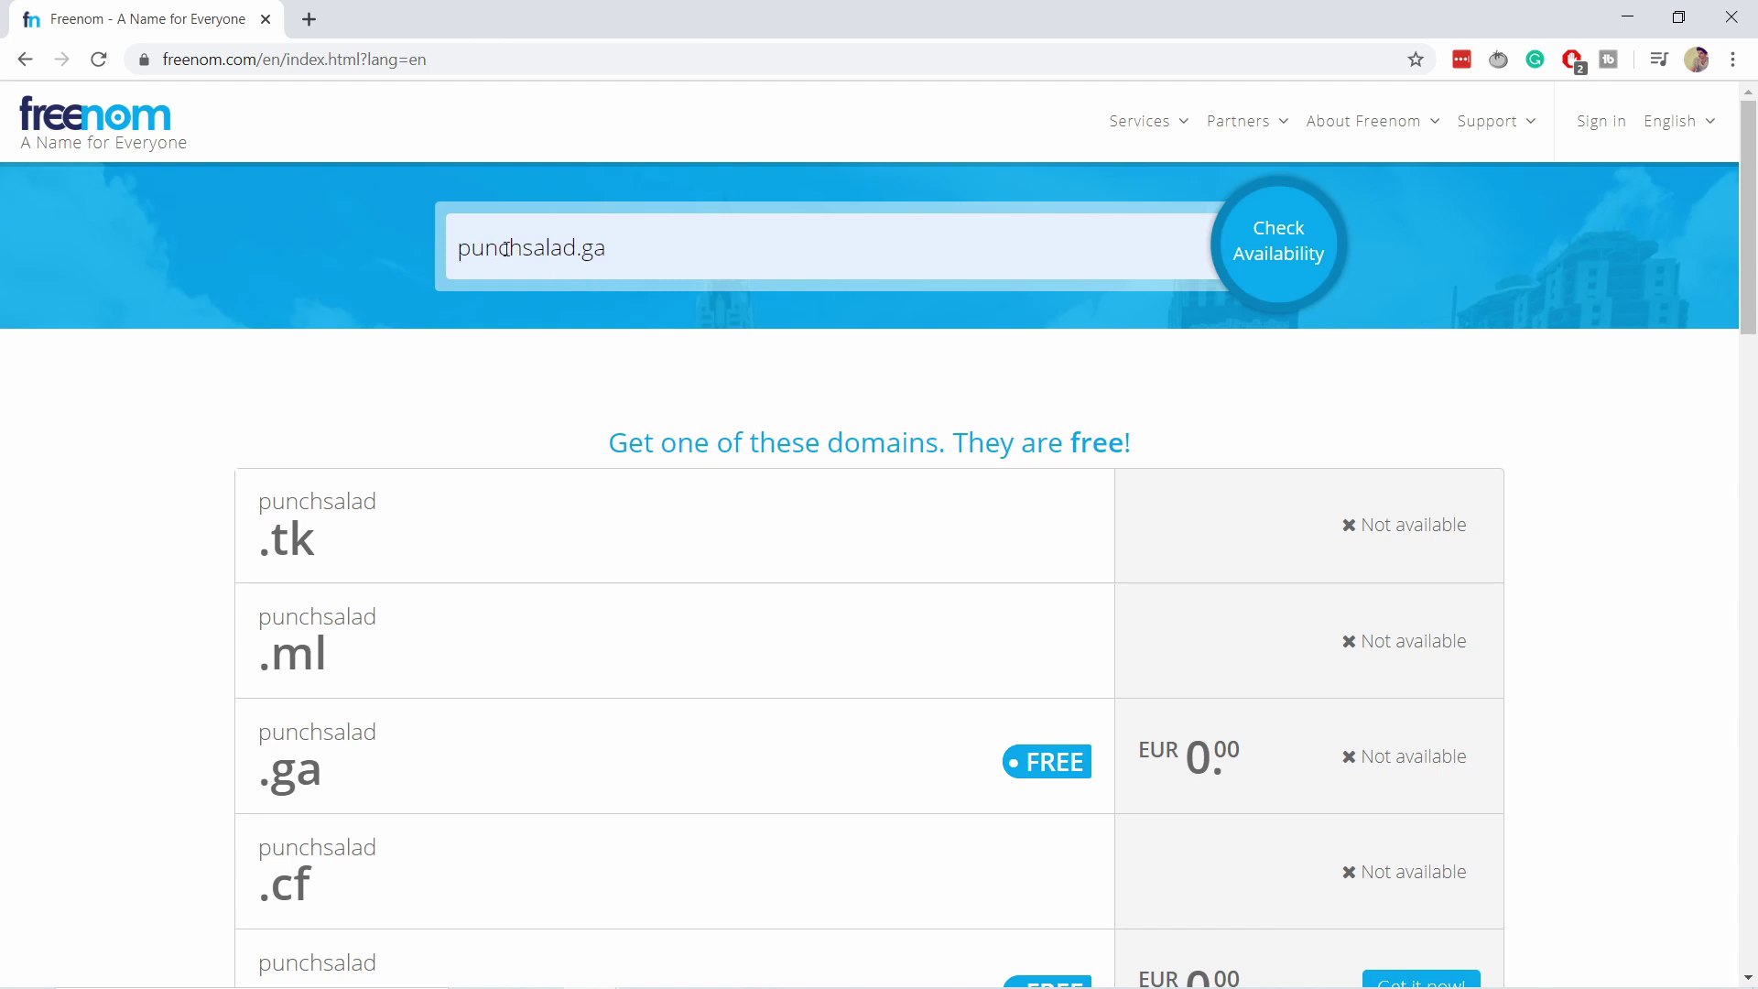
{"action": "scroll", "coordinate": [1047, 457], "scroll_direction": "down", "scroll_amount": 3}
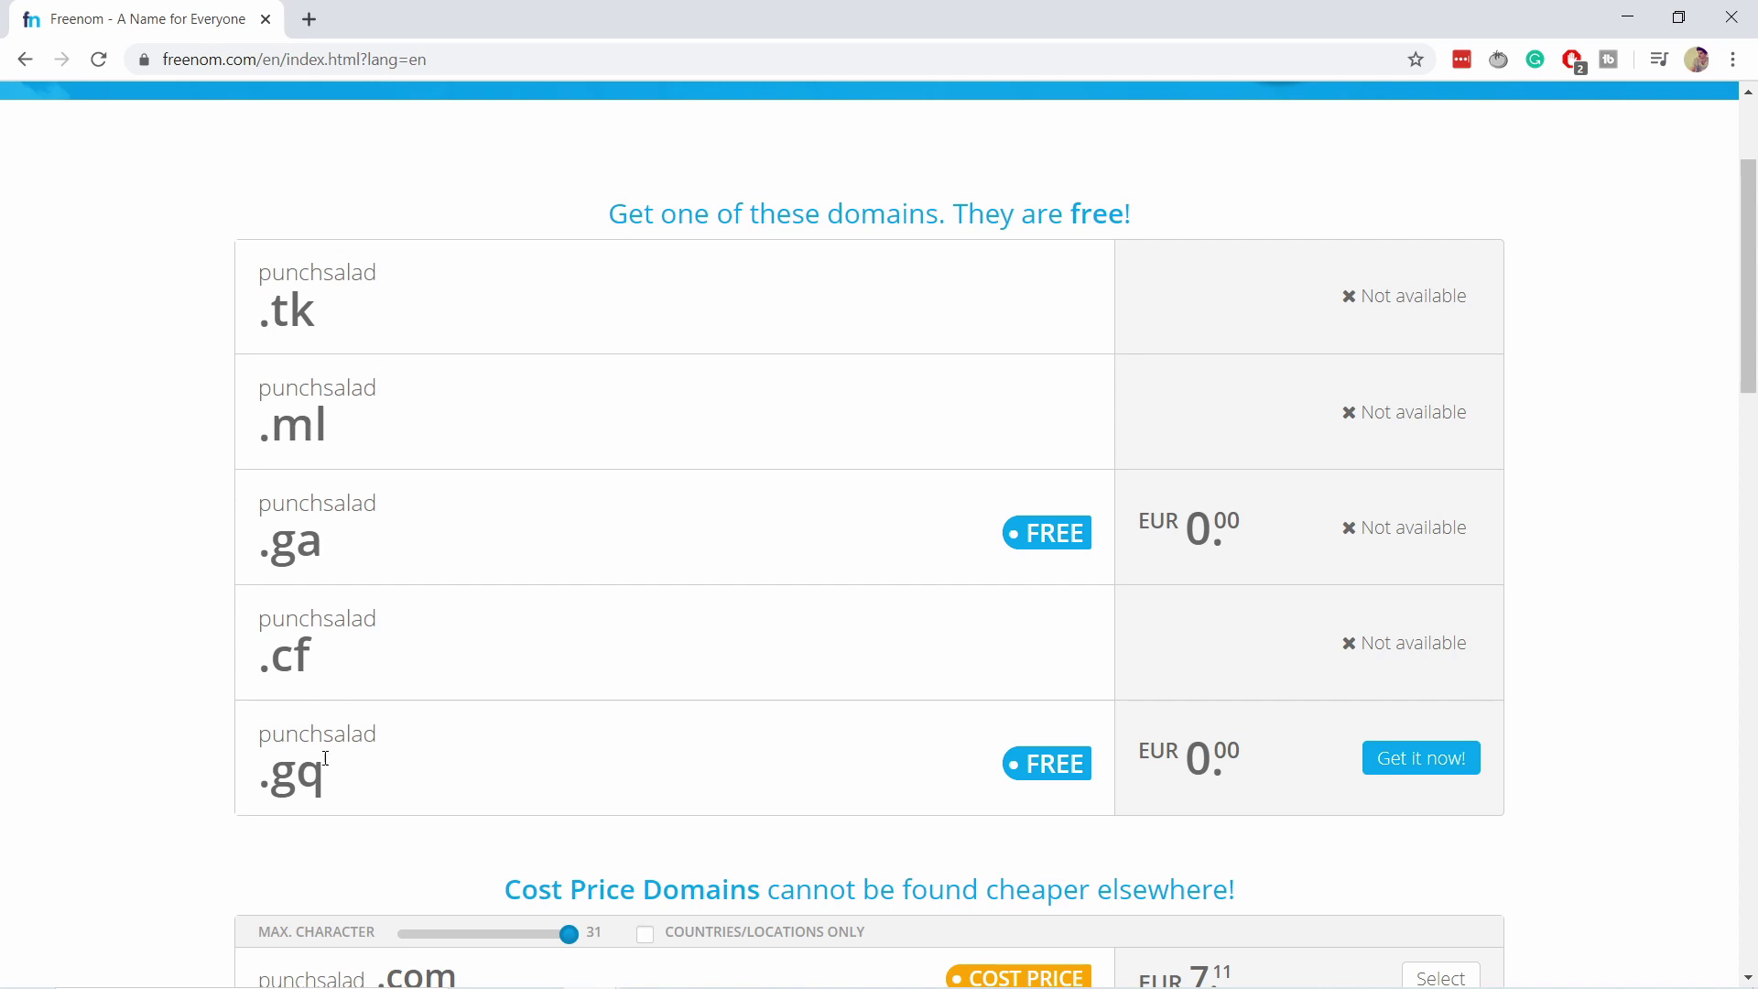
{"action": "left_click_drag", "start_coordinate": [269, 785], "coordinate": [320, 779]}
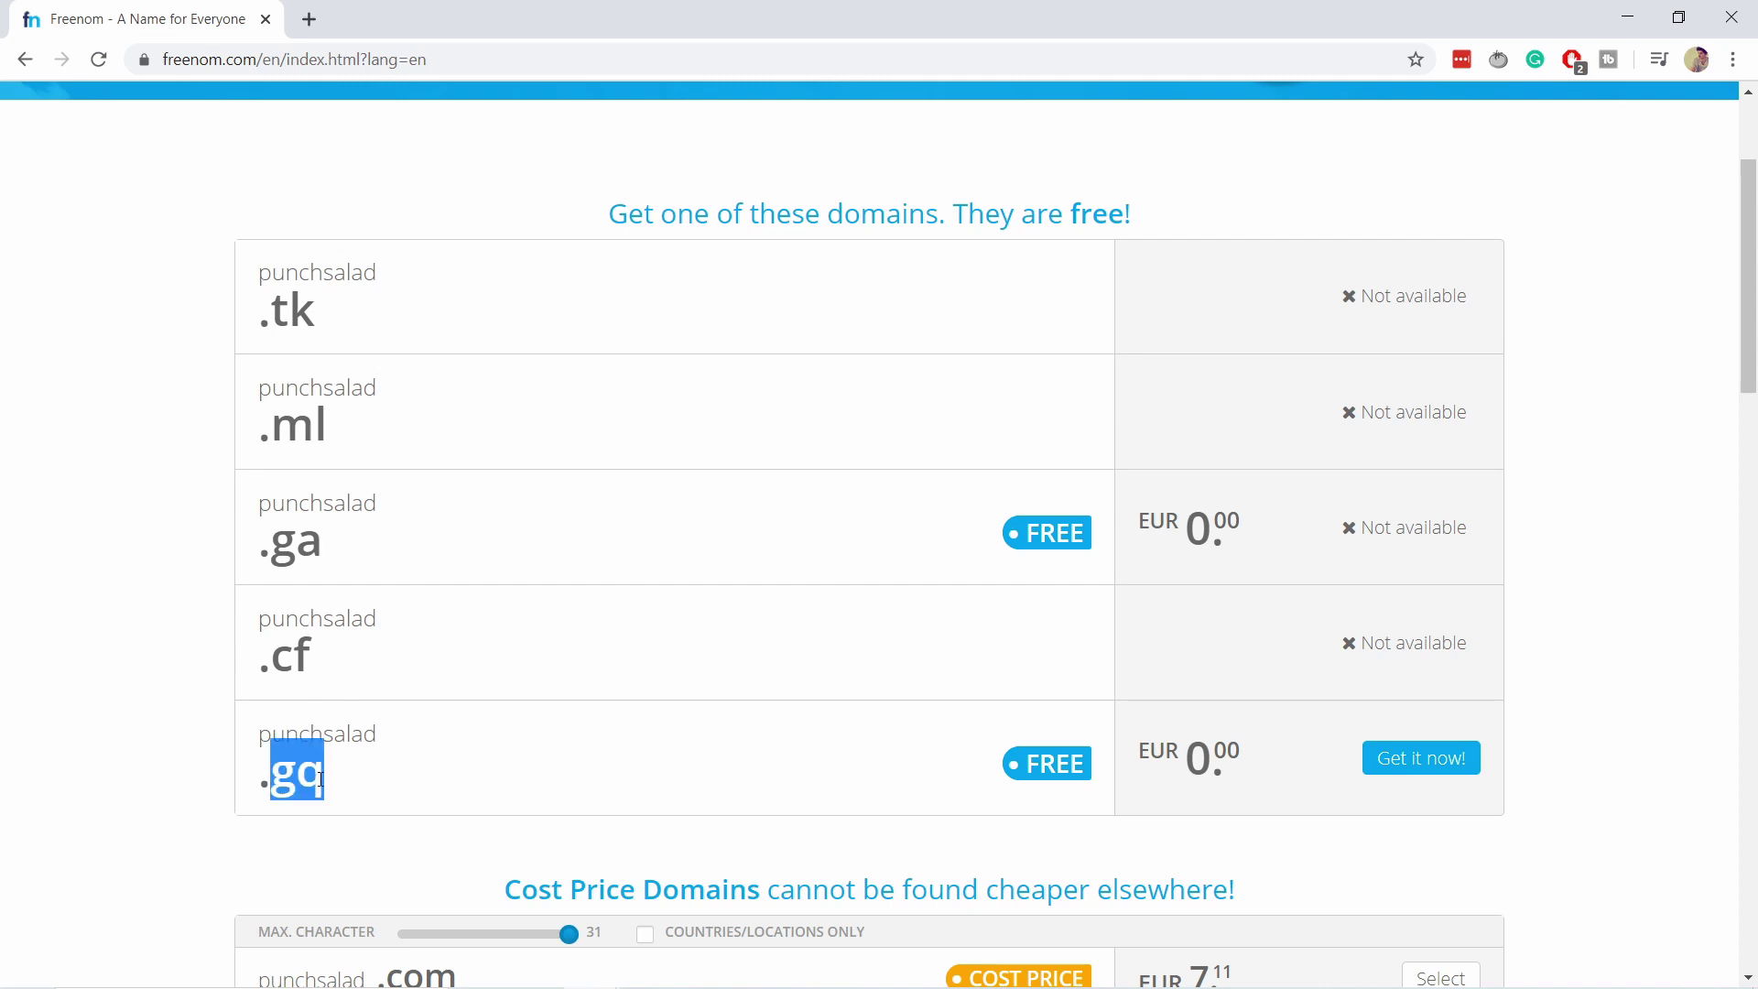
{"action": "scroll", "coordinate": [338, 656], "scroll_direction": "up", "scroll_amount": 2}
{"action": "scroll", "coordinate": [330, 710], "scroll_direction": "down", "scroll_amount": 4}
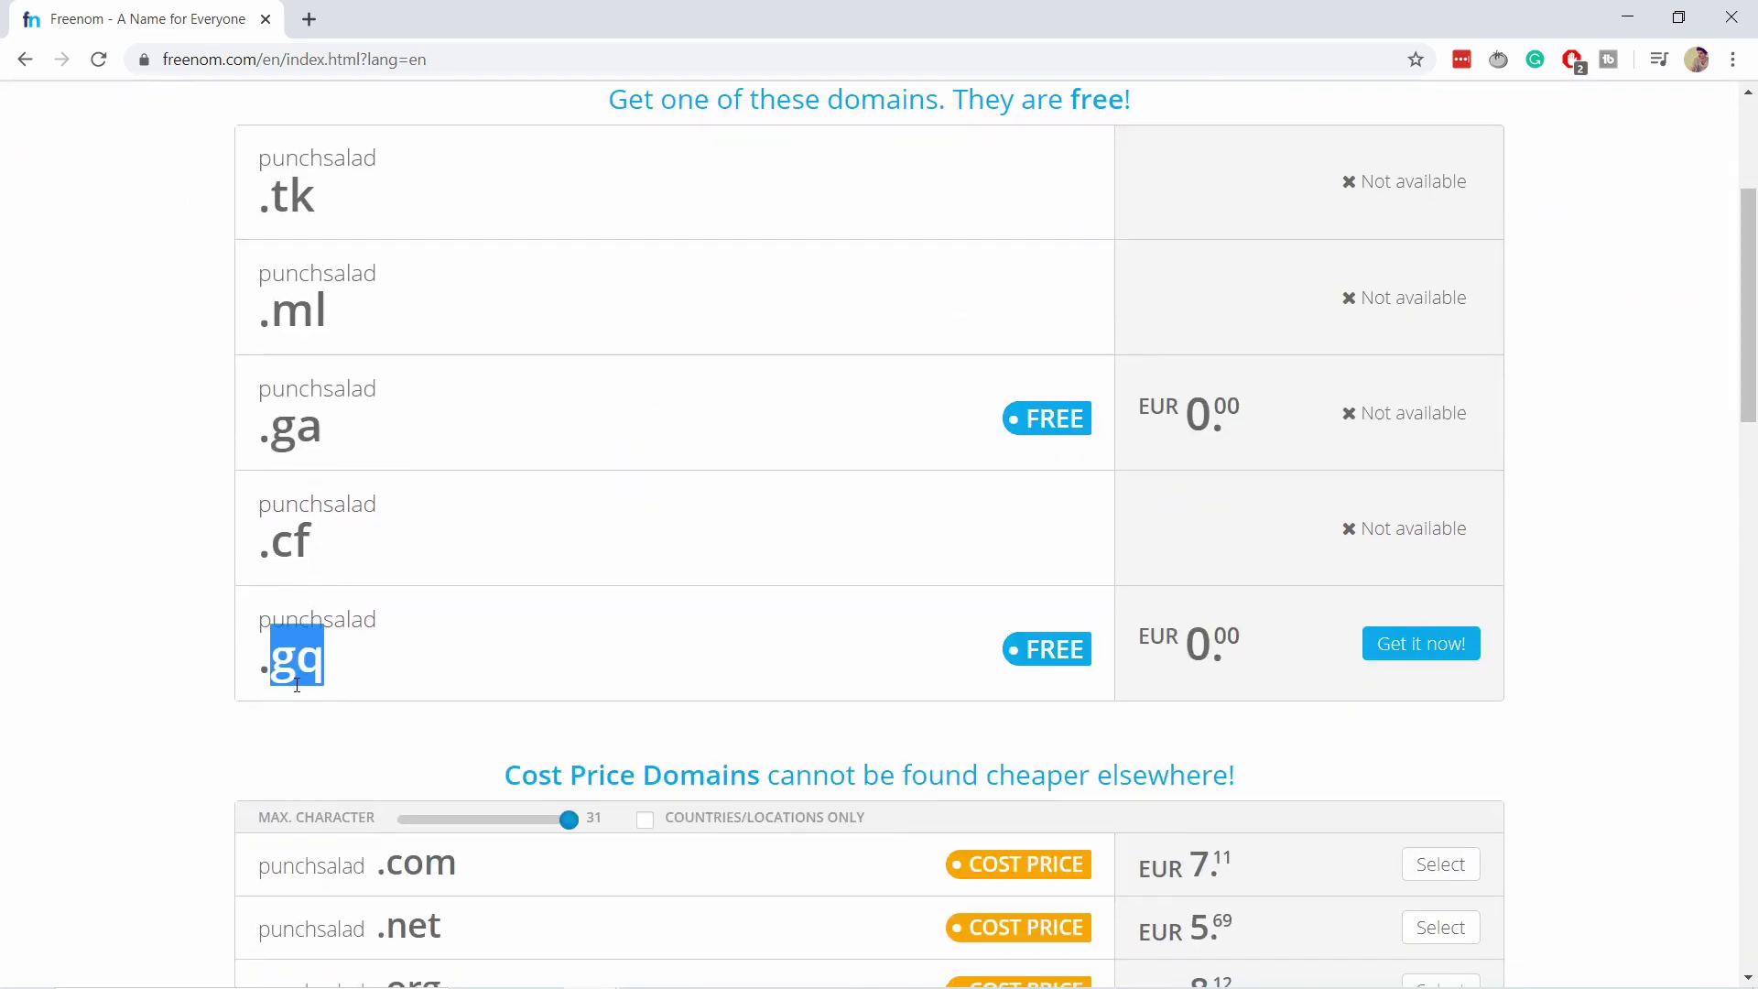
{"action": "scroll", "coordinate": [396, 600], "scroll_direction": "up", "scroll_amount": 4}
Check punchsalad.gq's availability, then change the search back to punchsalad.ga.
{"action": "triple_click", "coordinate": [589, 255]}
{"action": "key", "text": "BackSpace"}
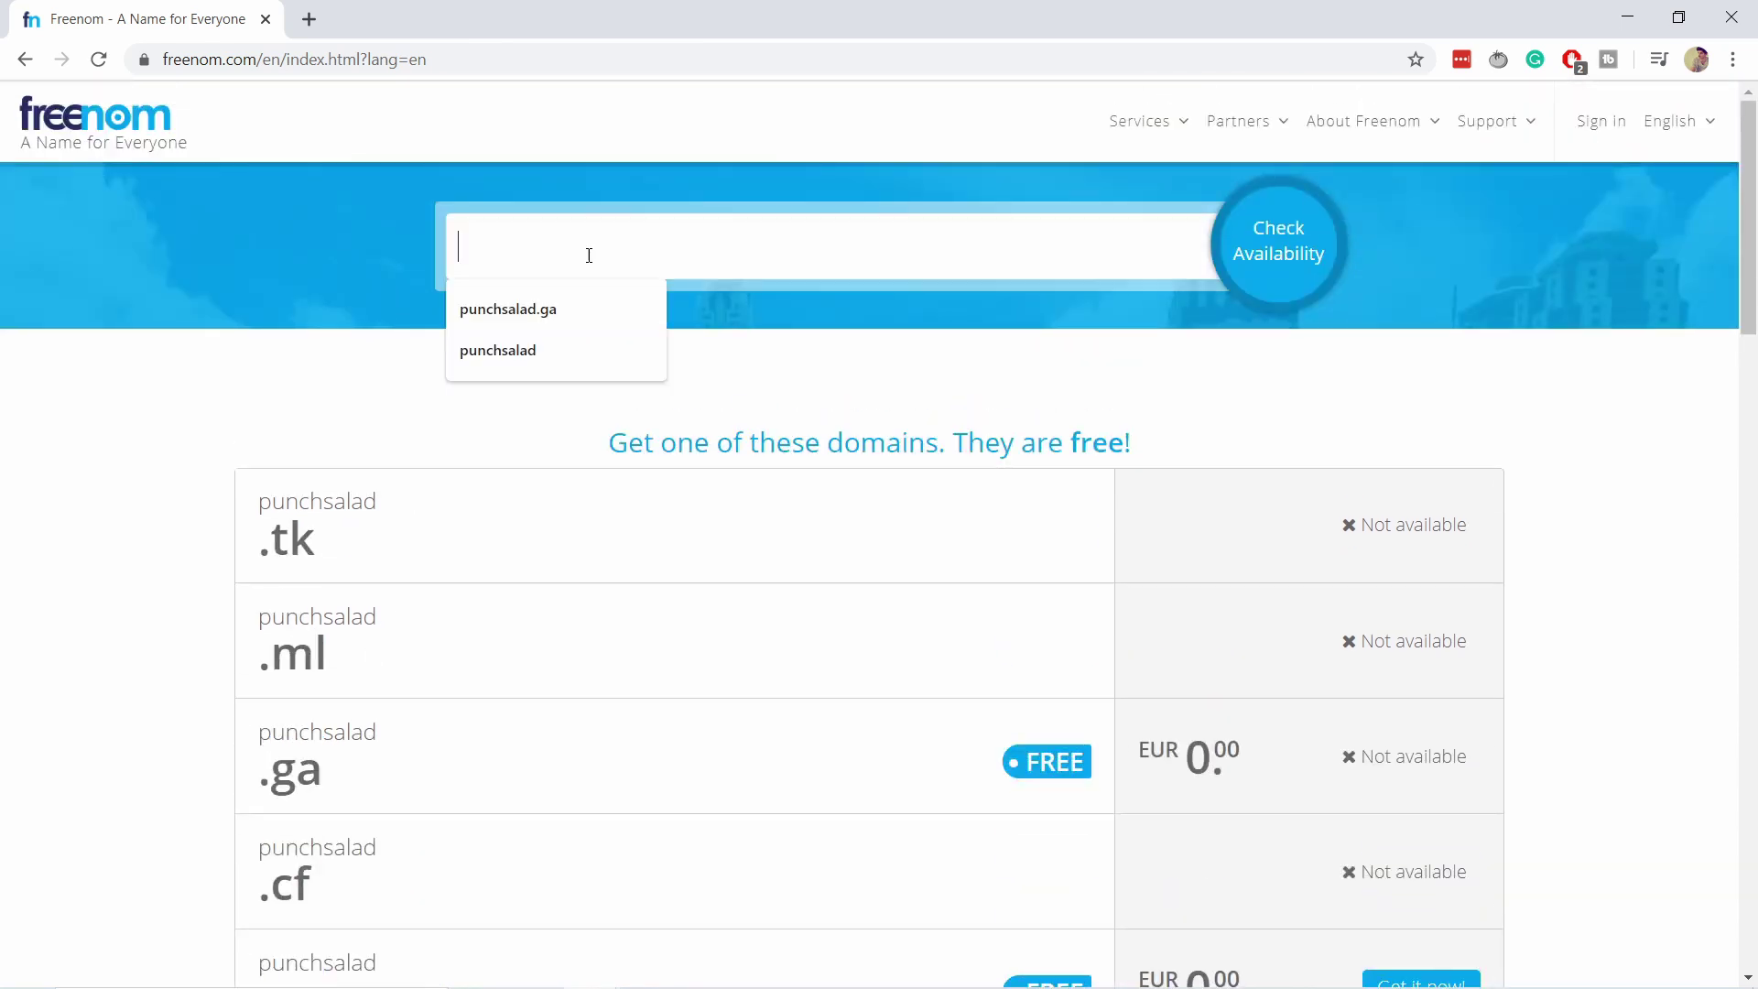
{"action": "left_click", "coordinate": [549, 306]}
{"action": "left_click_drag", "start_coordinate": [593, 248], "coordinate": [602, 248]}
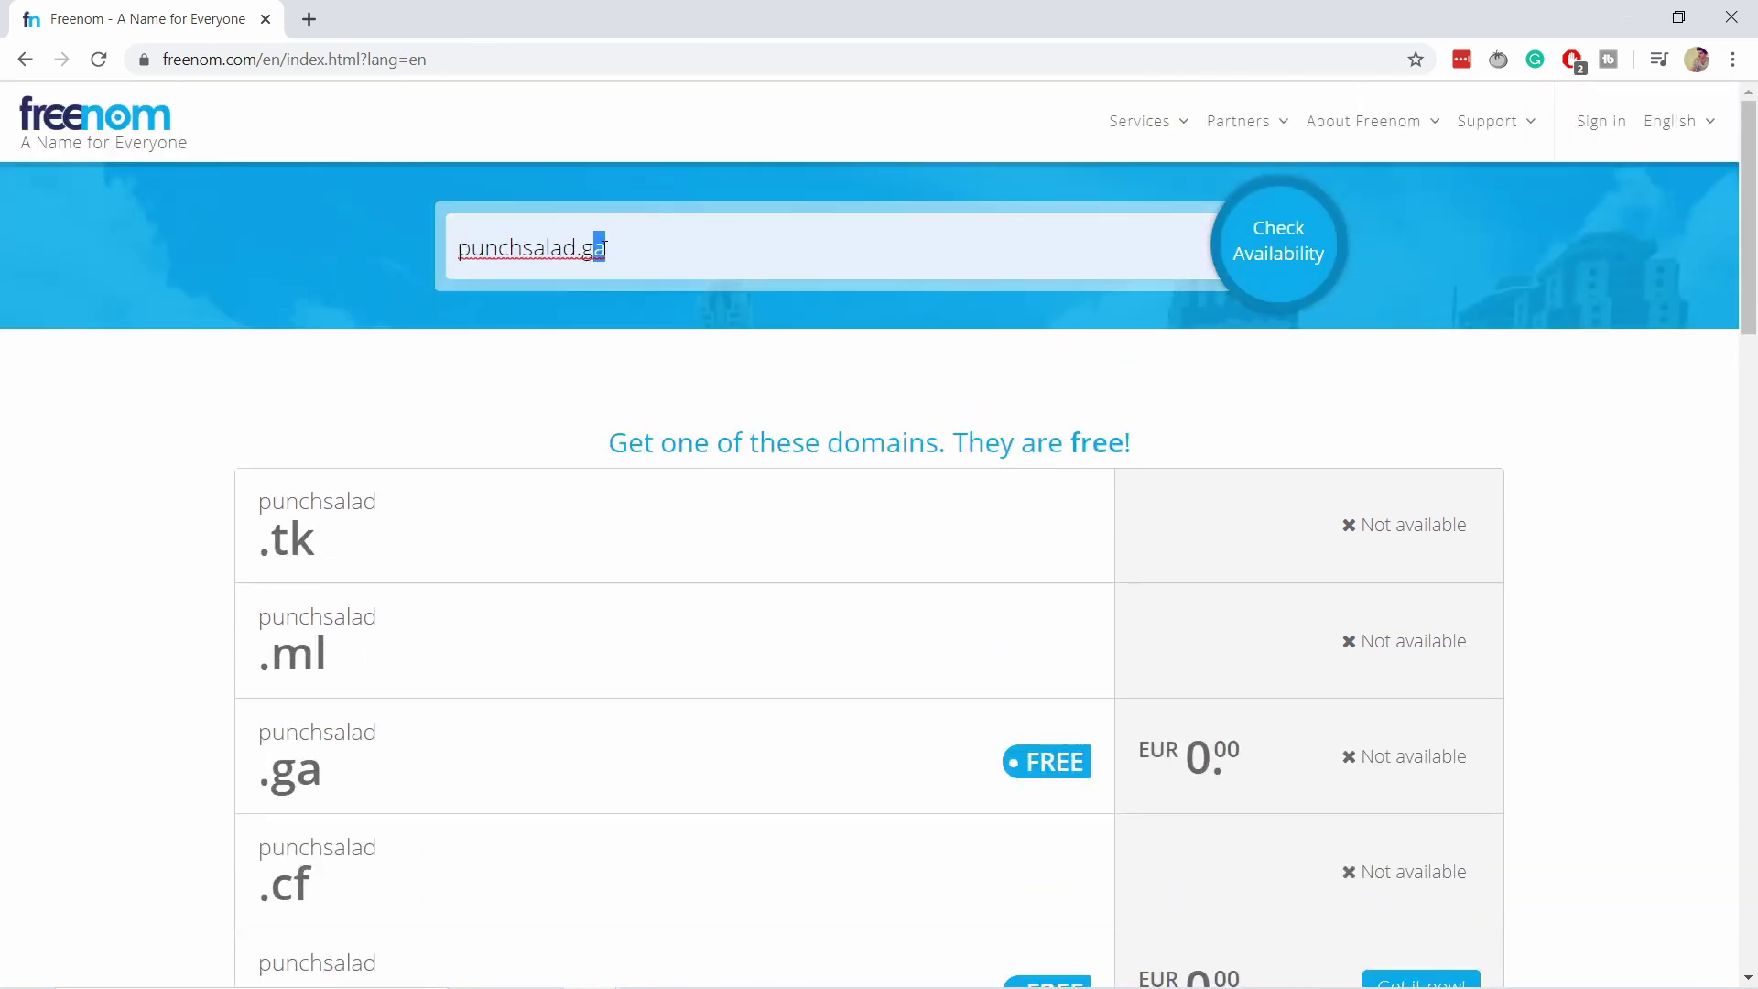
{"action": "type", "text": "q"}
{"action": "key", "text": "Return"}
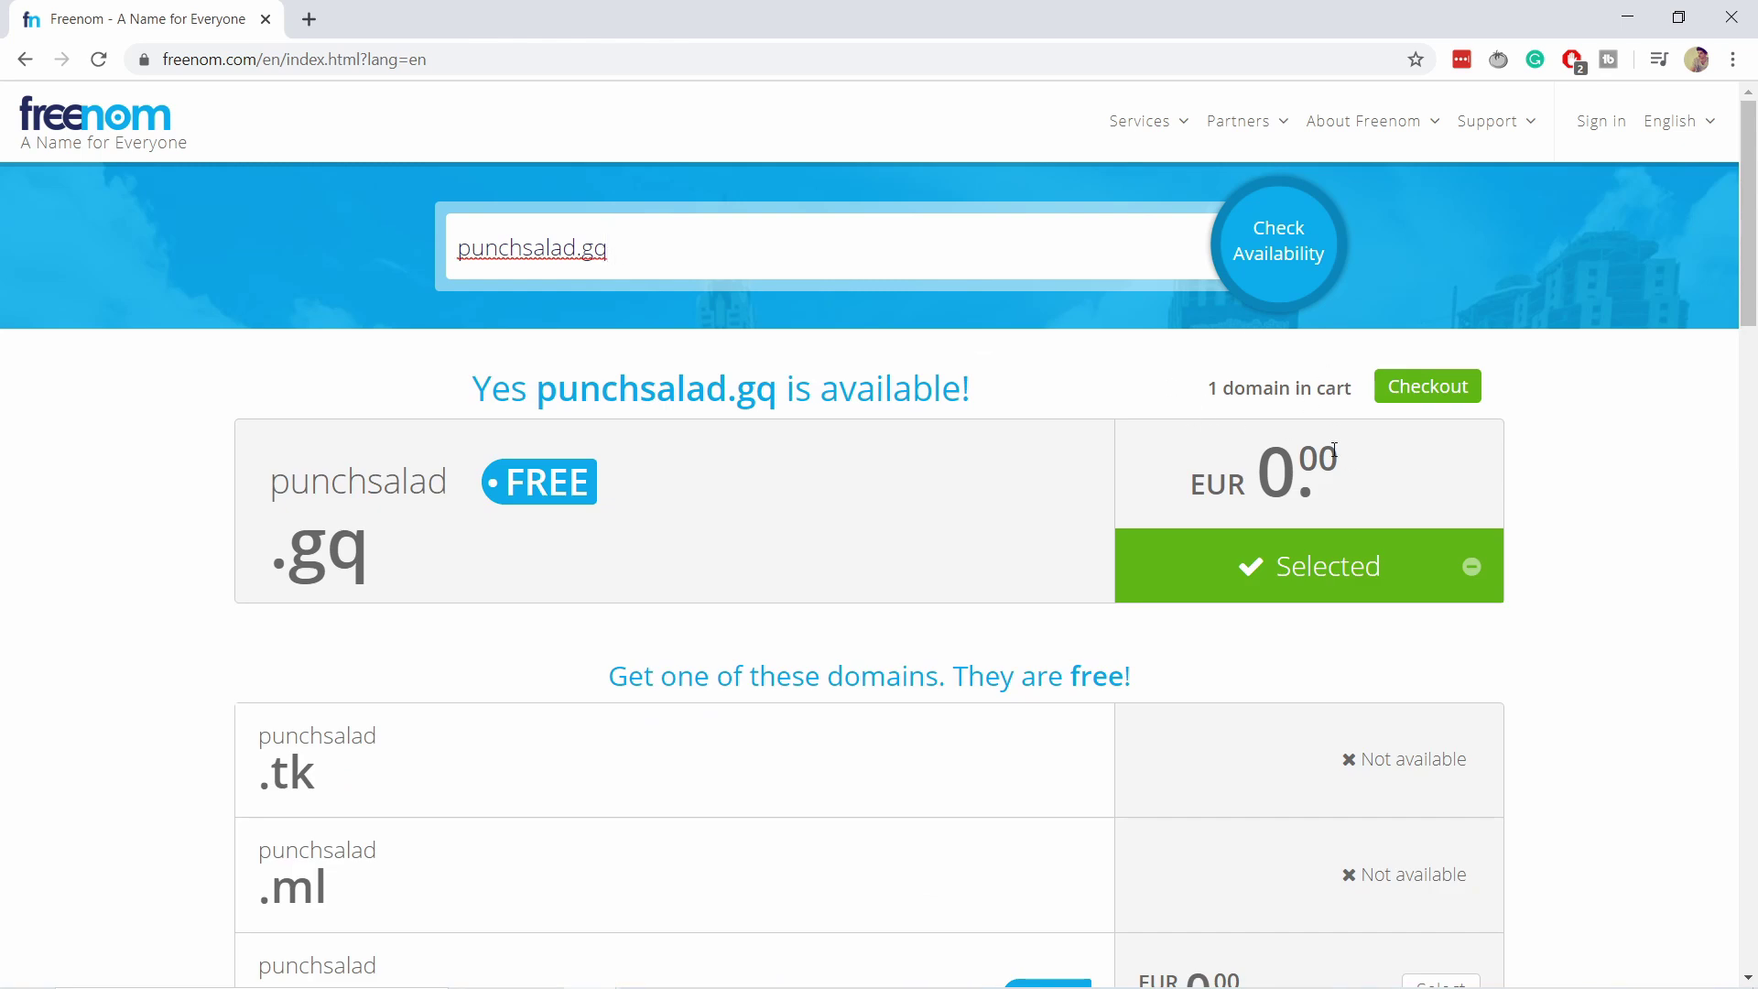
{"action": "left_click_drag", "start_coordinate": [587, 253], "coordinate": [610, 251]}
{"action": "type", "text": "ga"}
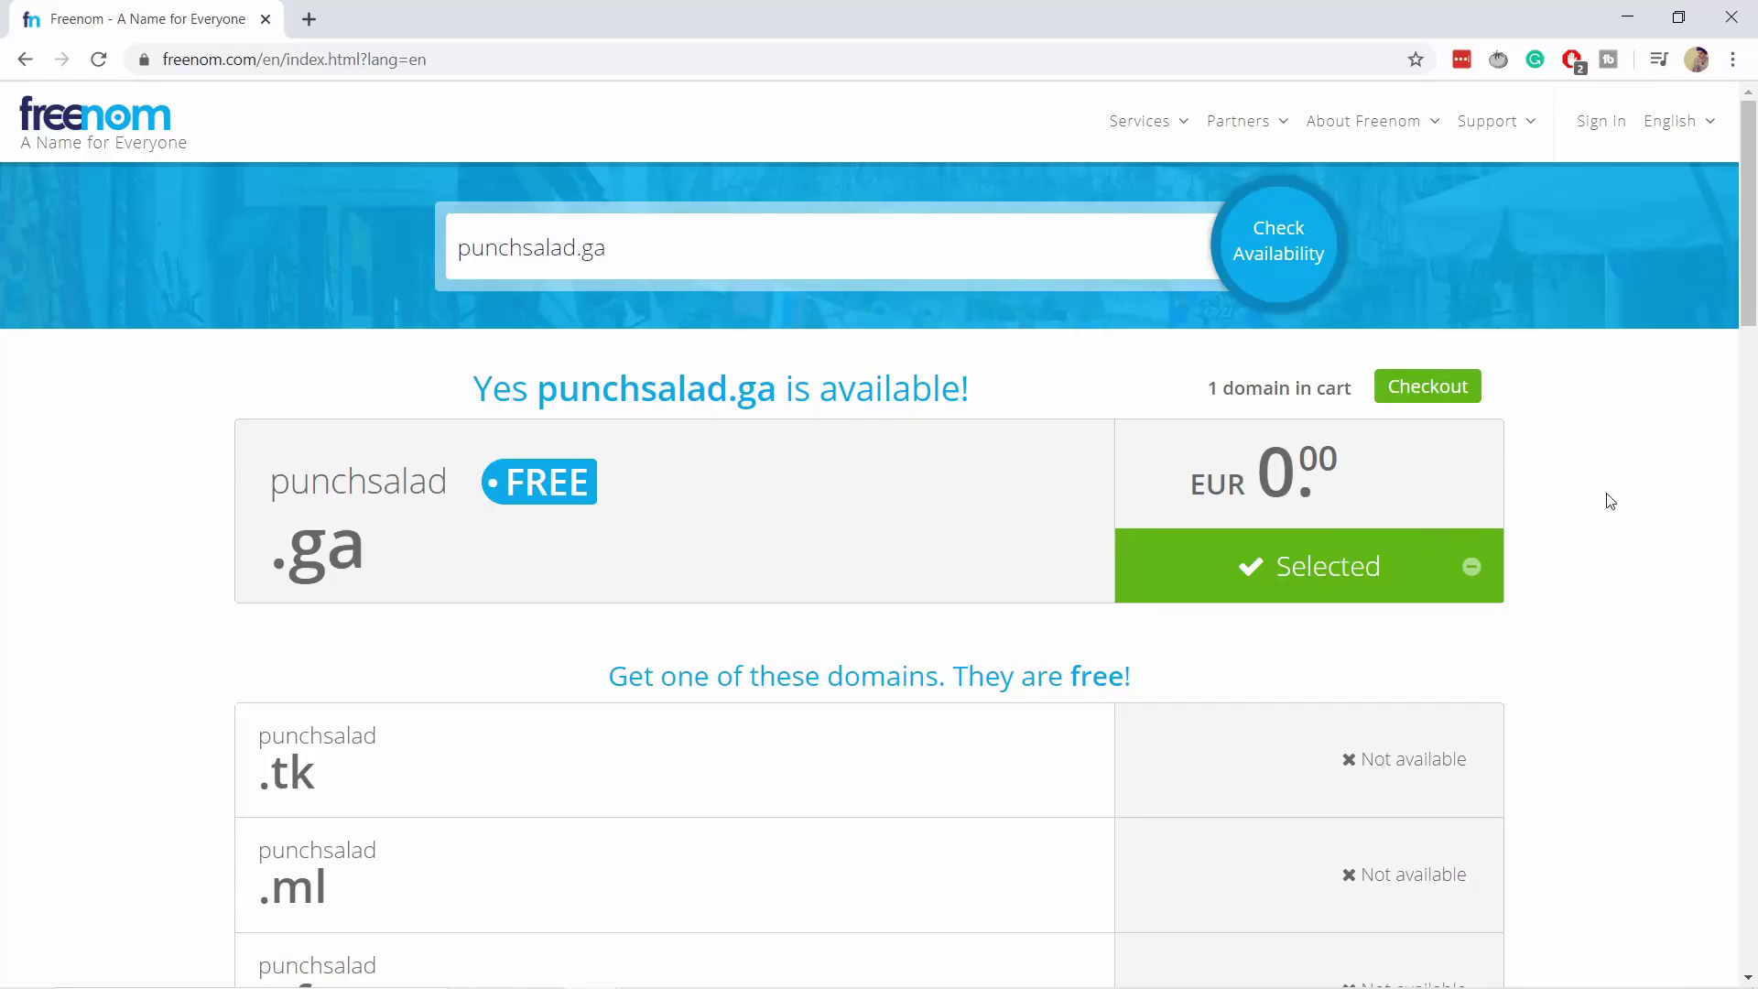
Go to checkout and give punchsalad.ga a period of 12 Months @ FREE.
{"action": "left_click", "coordinate": [1418, 390]}
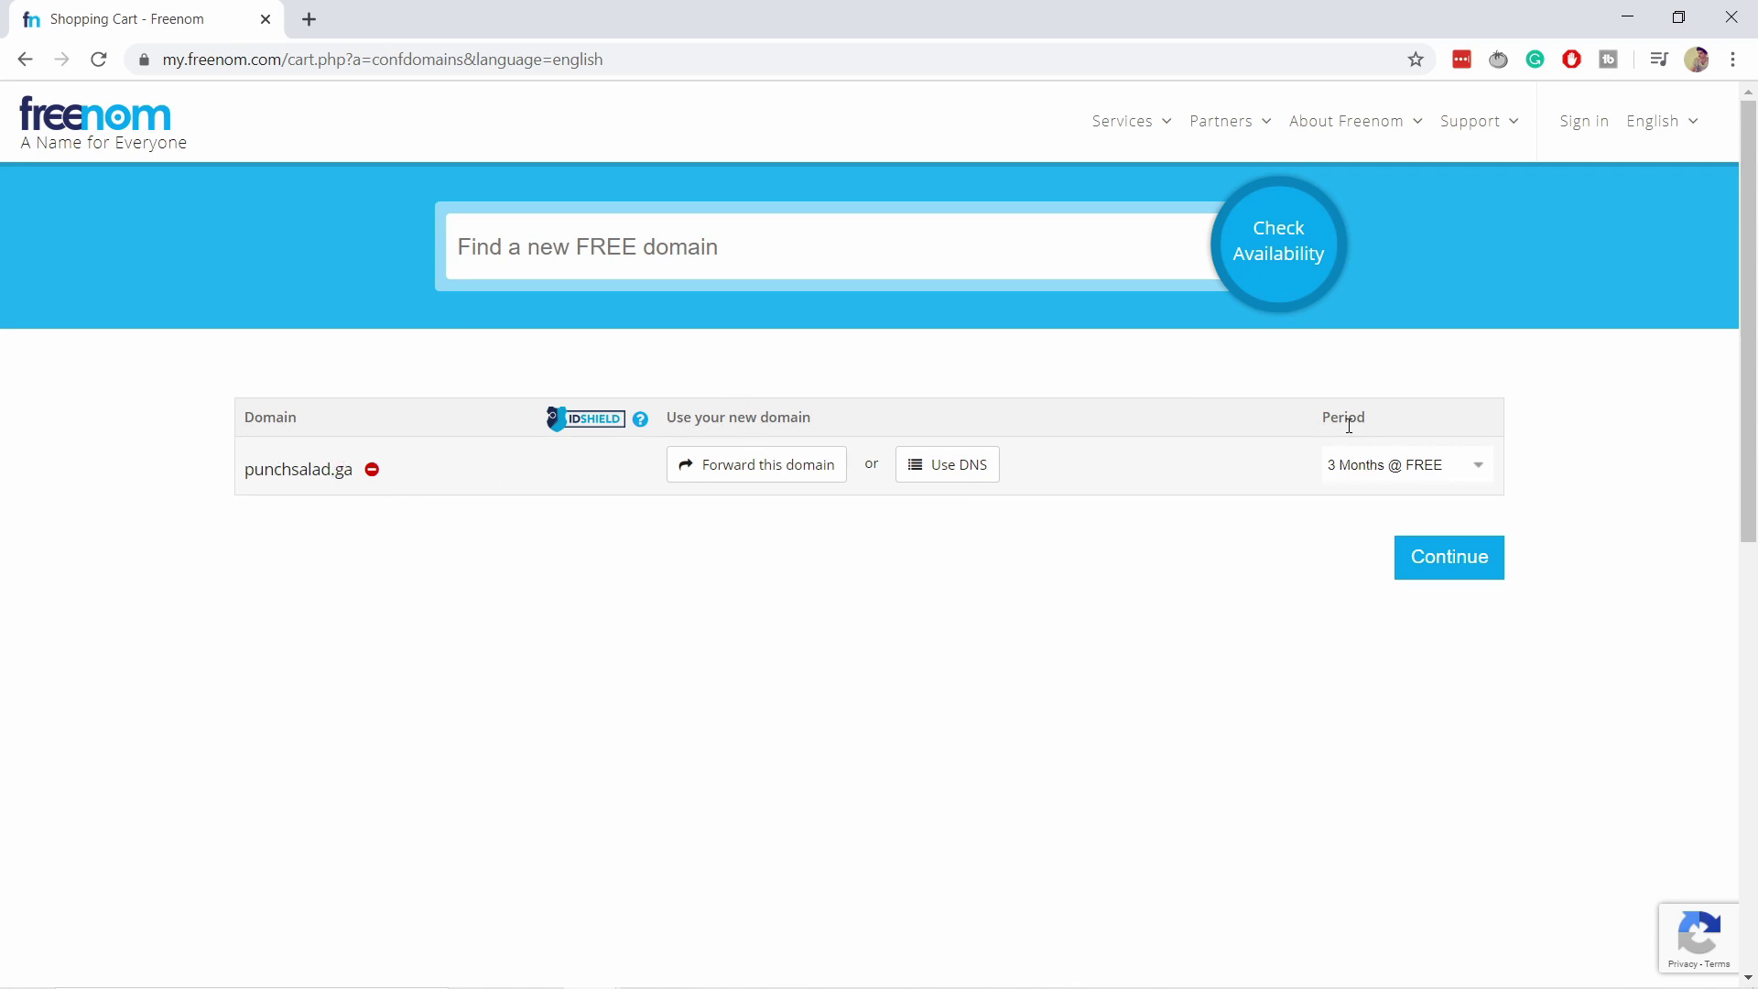
{"action": "left_click", "coordinate": [1372, 463]}
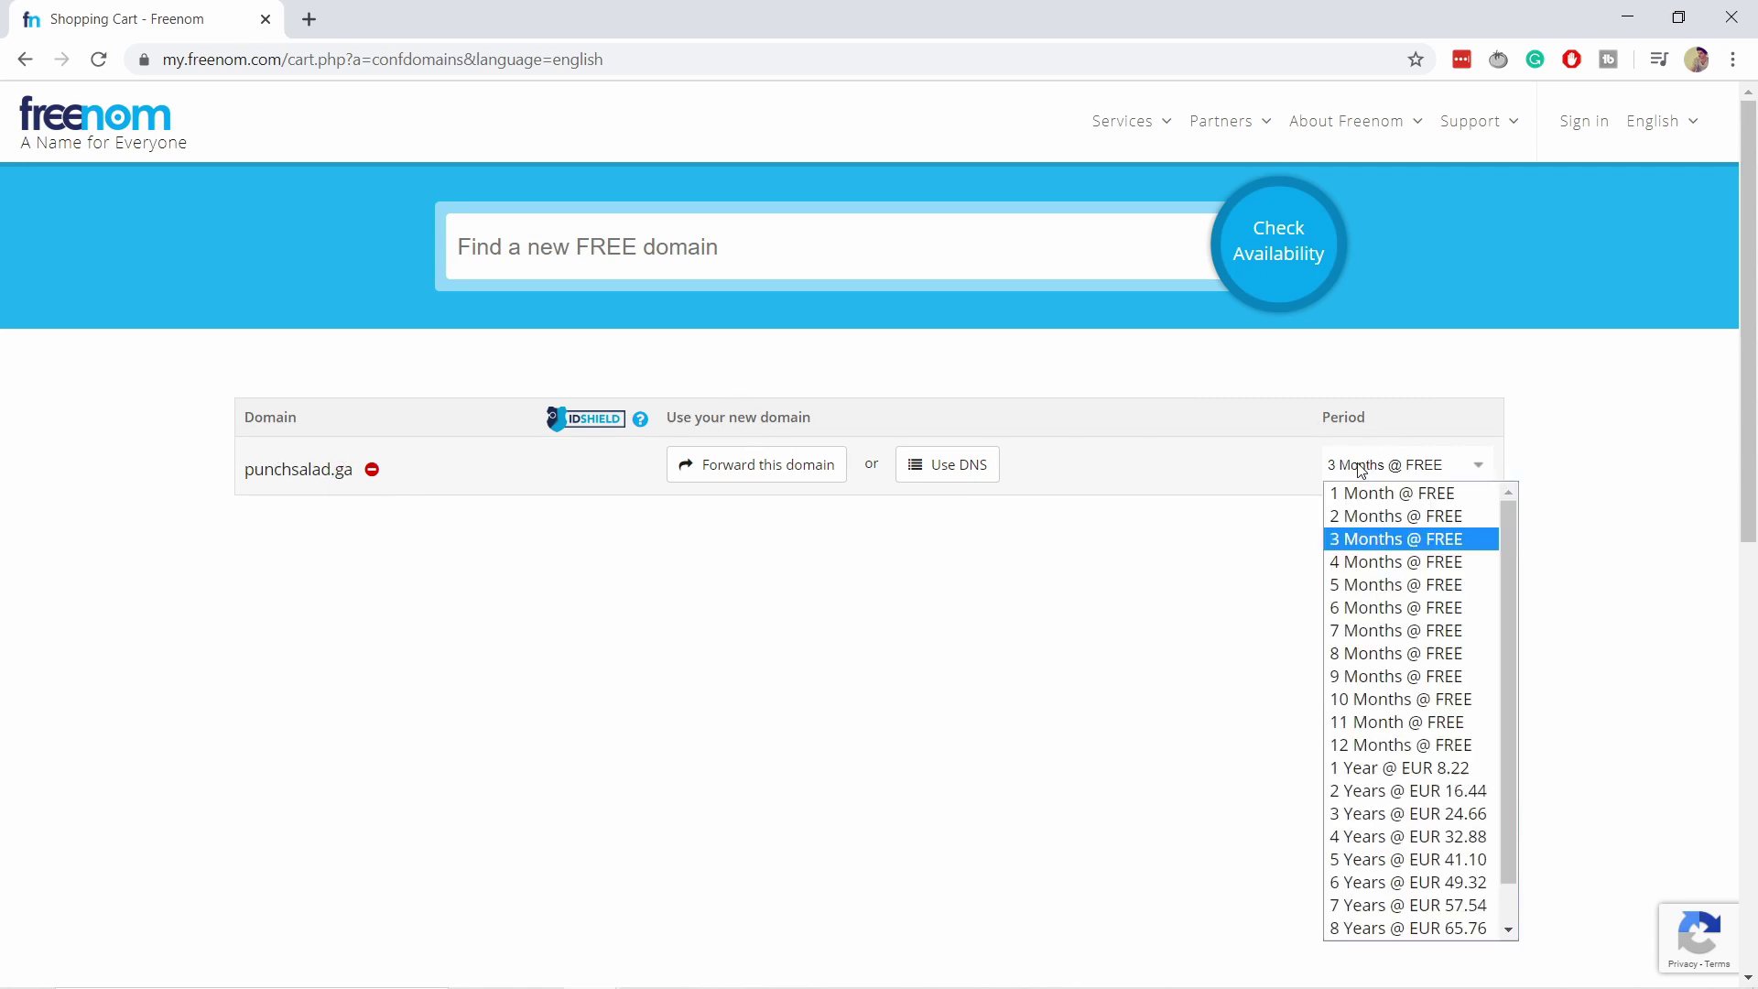
{"action": "left_click", "coordinate": [1383, 746]}
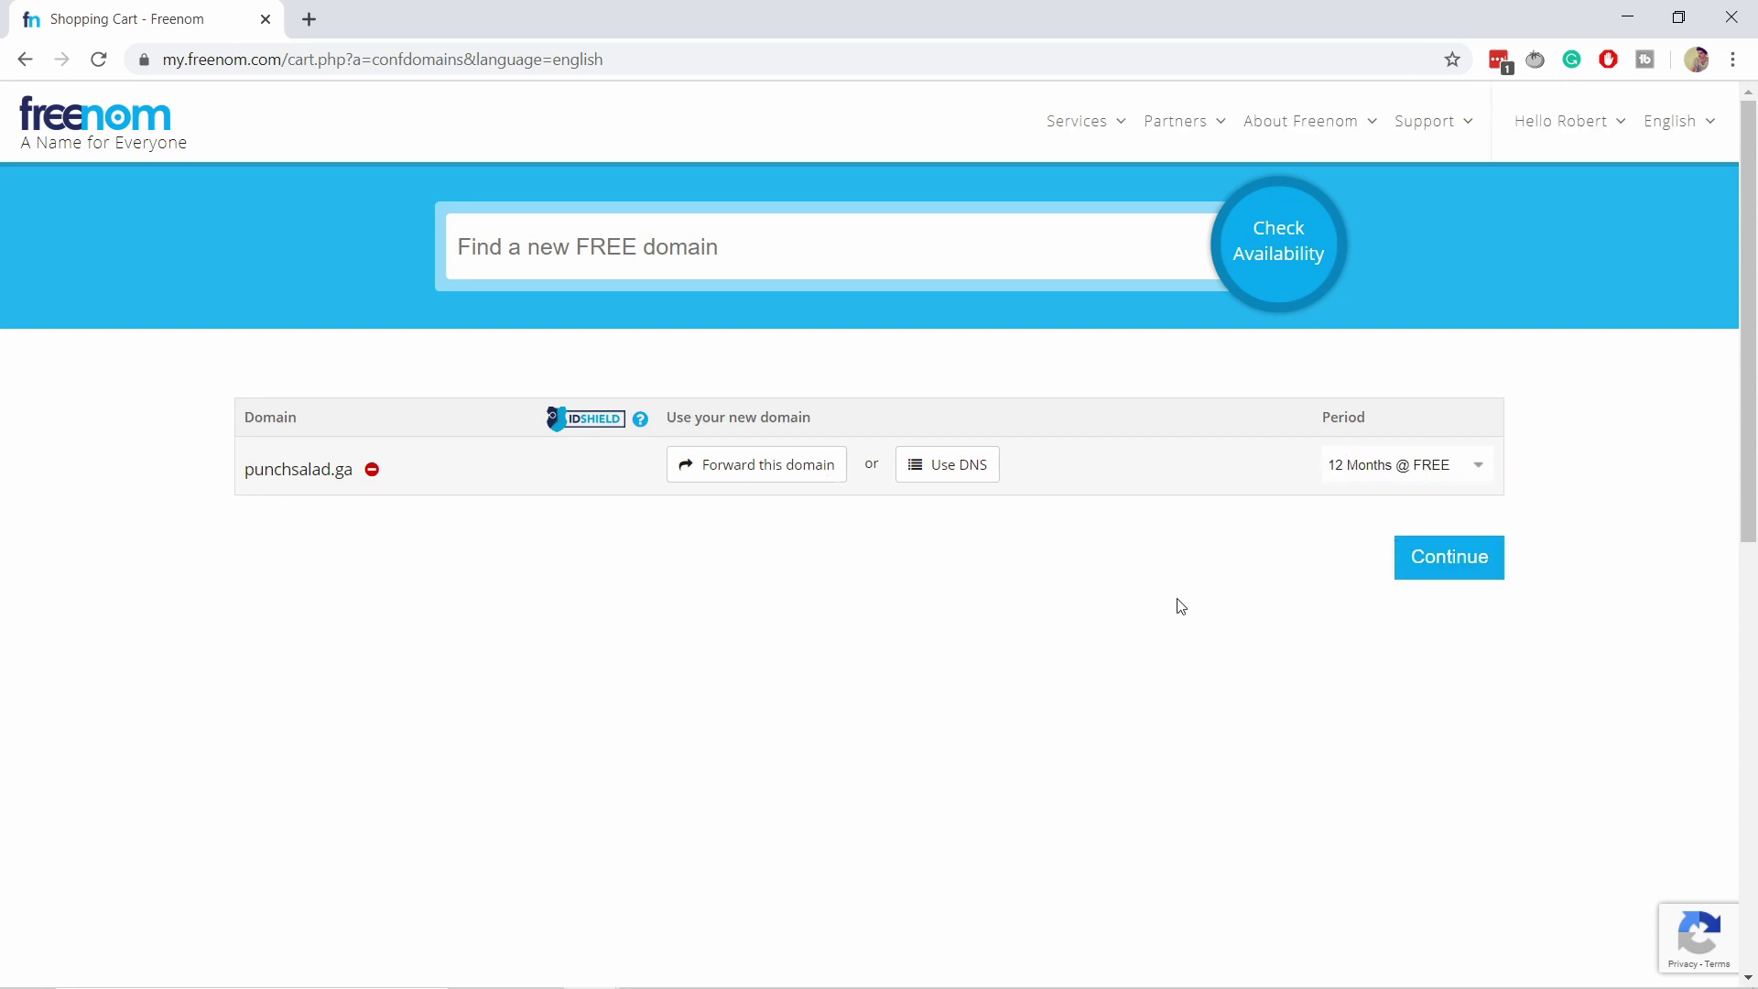
Choose Use DNS for punchsalad.ga with the 'Use your own DNS' option.
{"action": "left_click", "coordinate": [955, 467]}
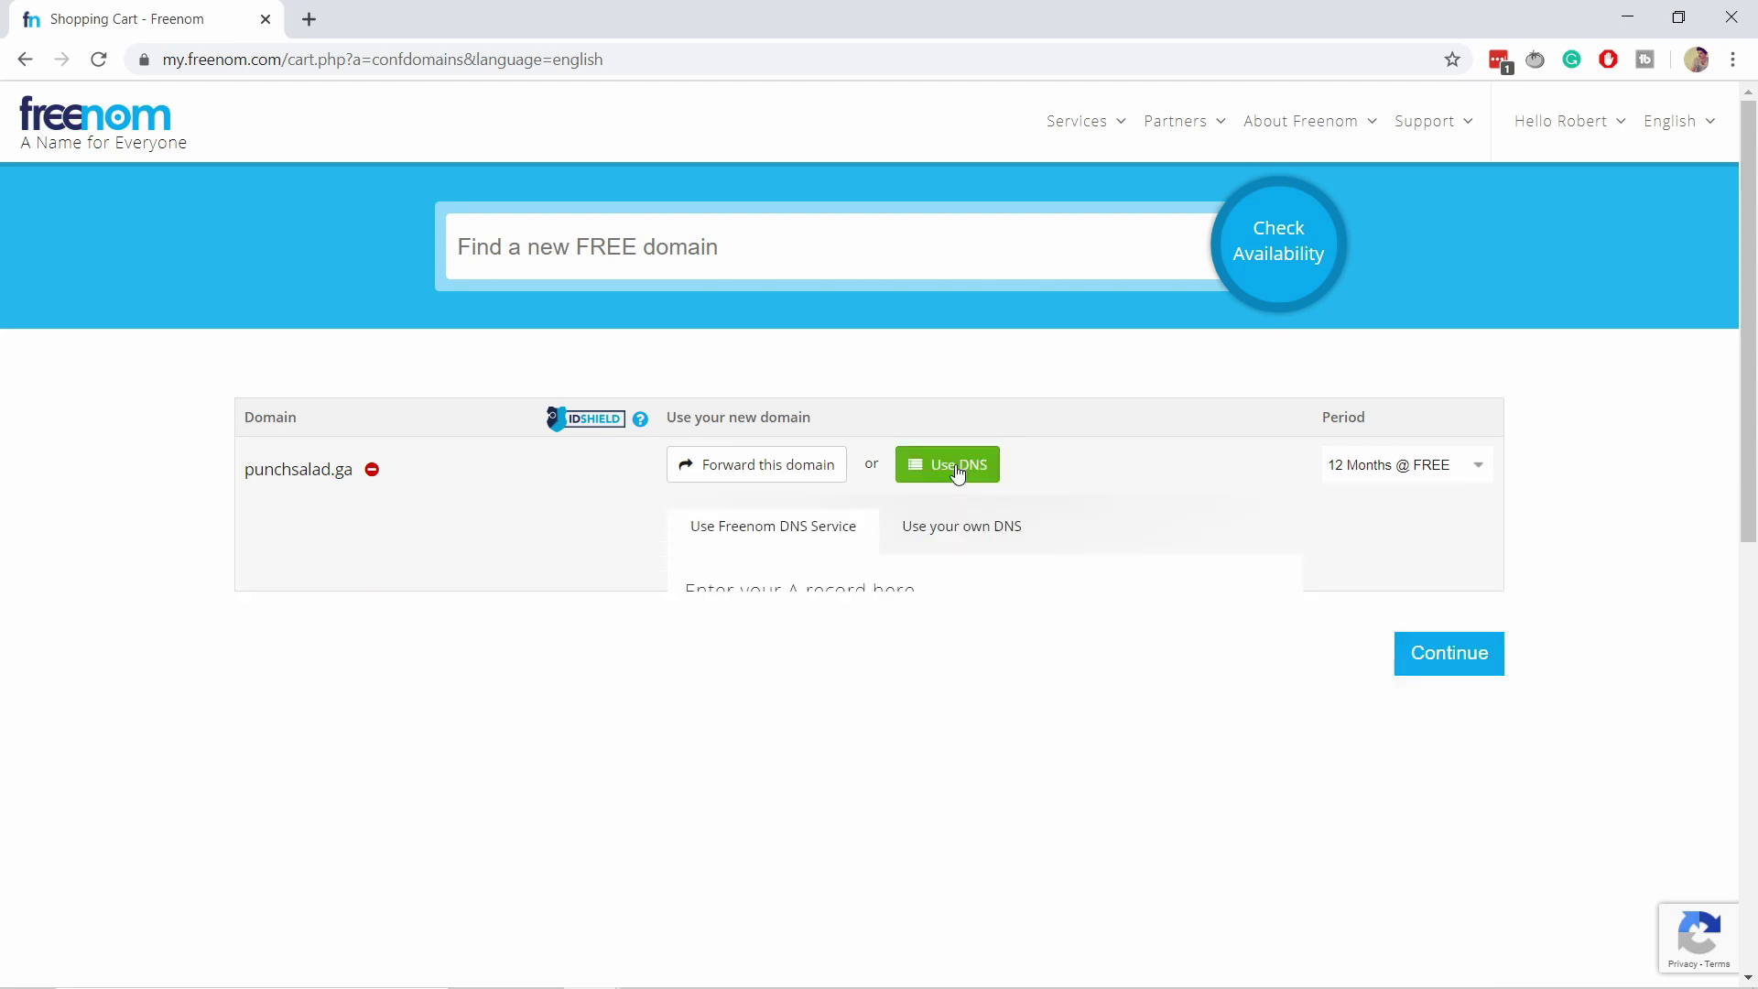
{"action": "left_click", "coordinate": [994, 541]}
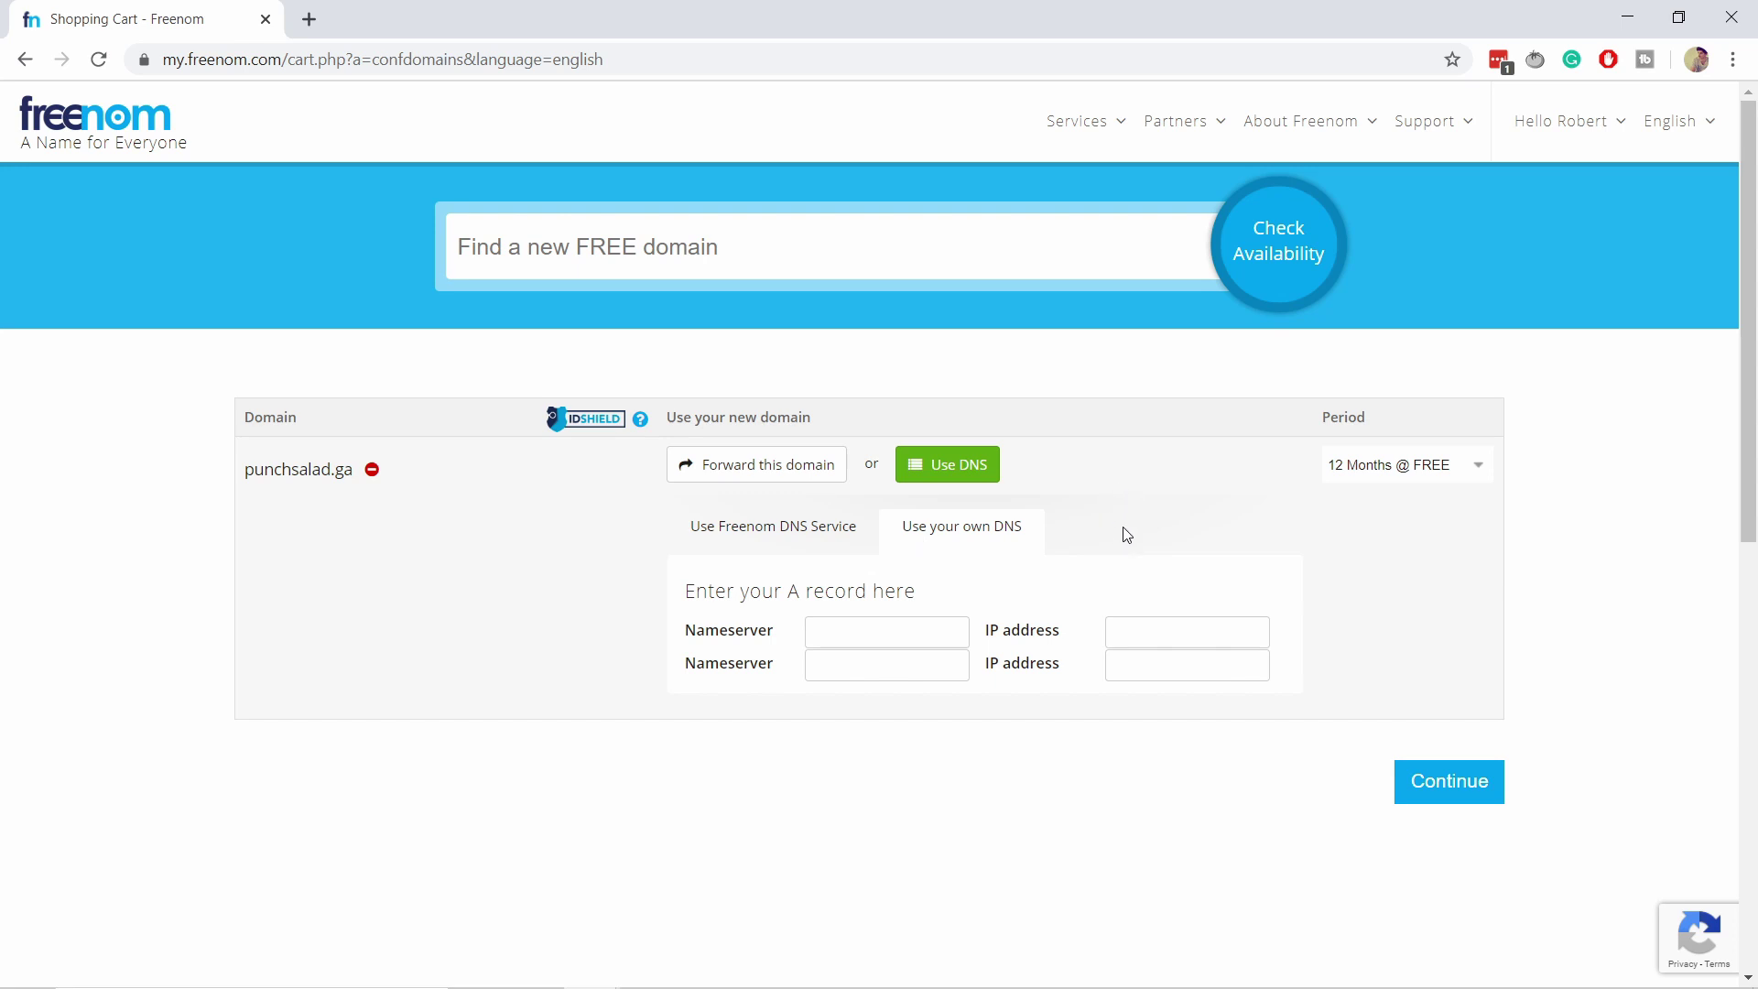
Copy NS1.EPIZY.COM from the Sublime note into Freenom's first Nameserver field.
{"action": "mouse_move", "coordinate": [887, 984]}
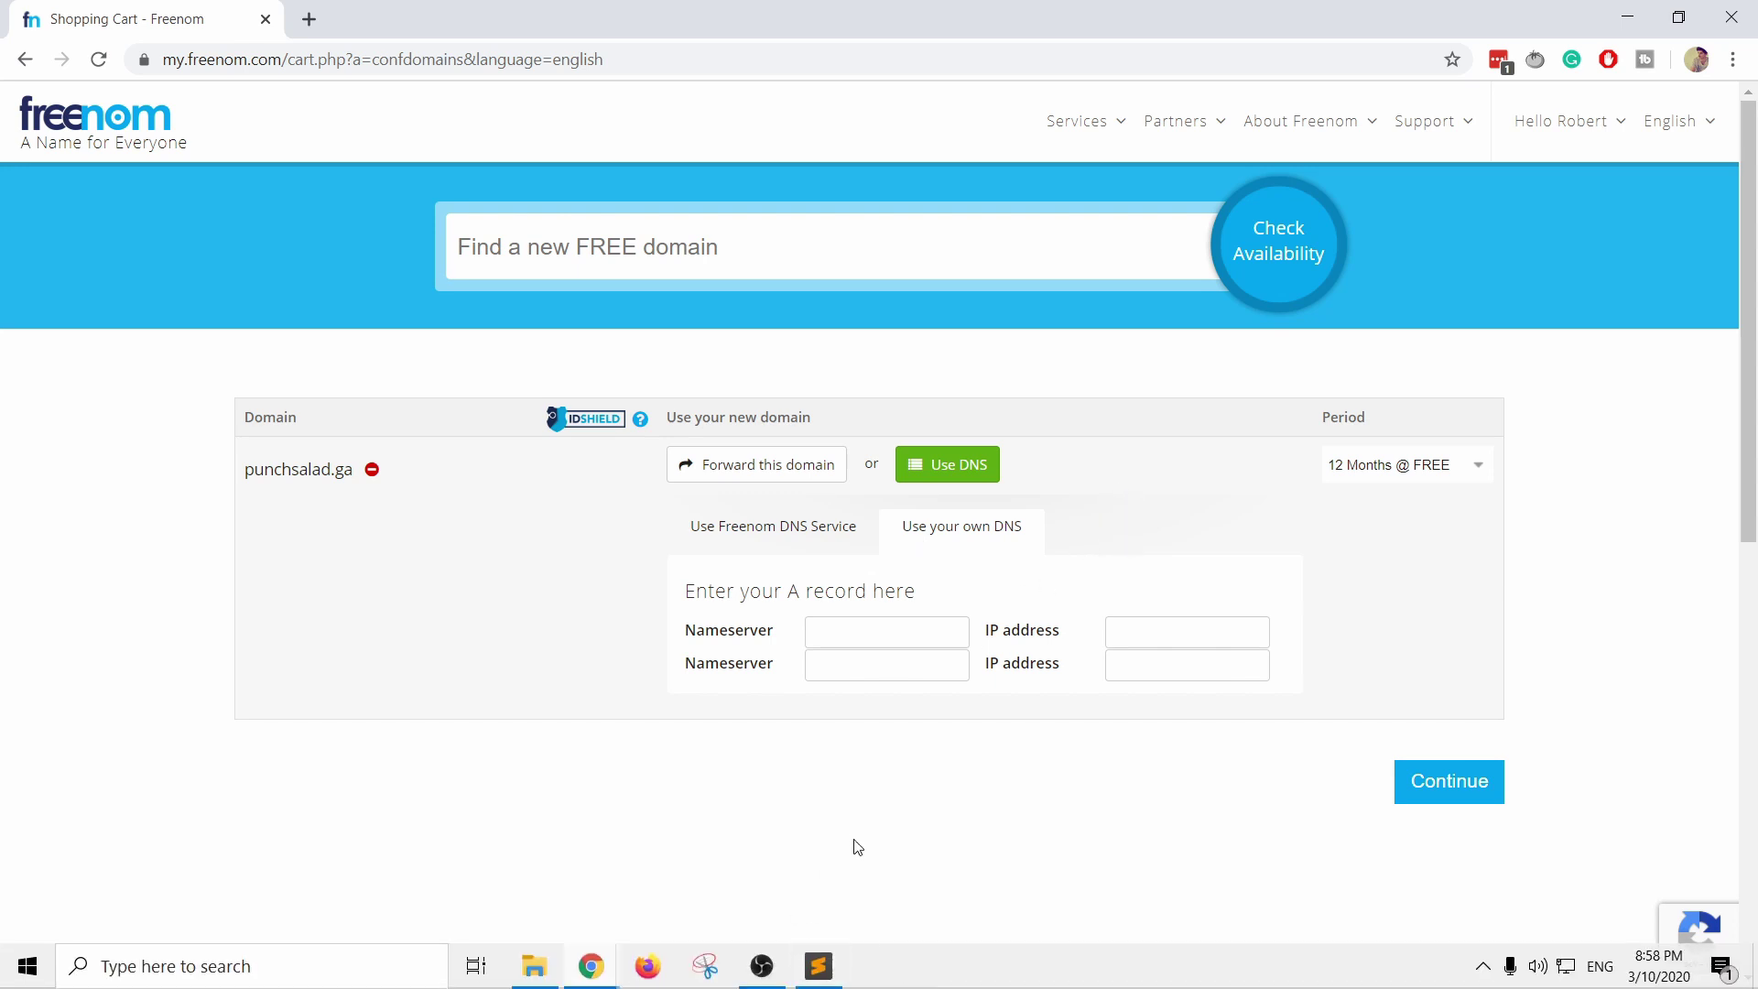
{"action": "left_click", "coordinate": [820, 966]}
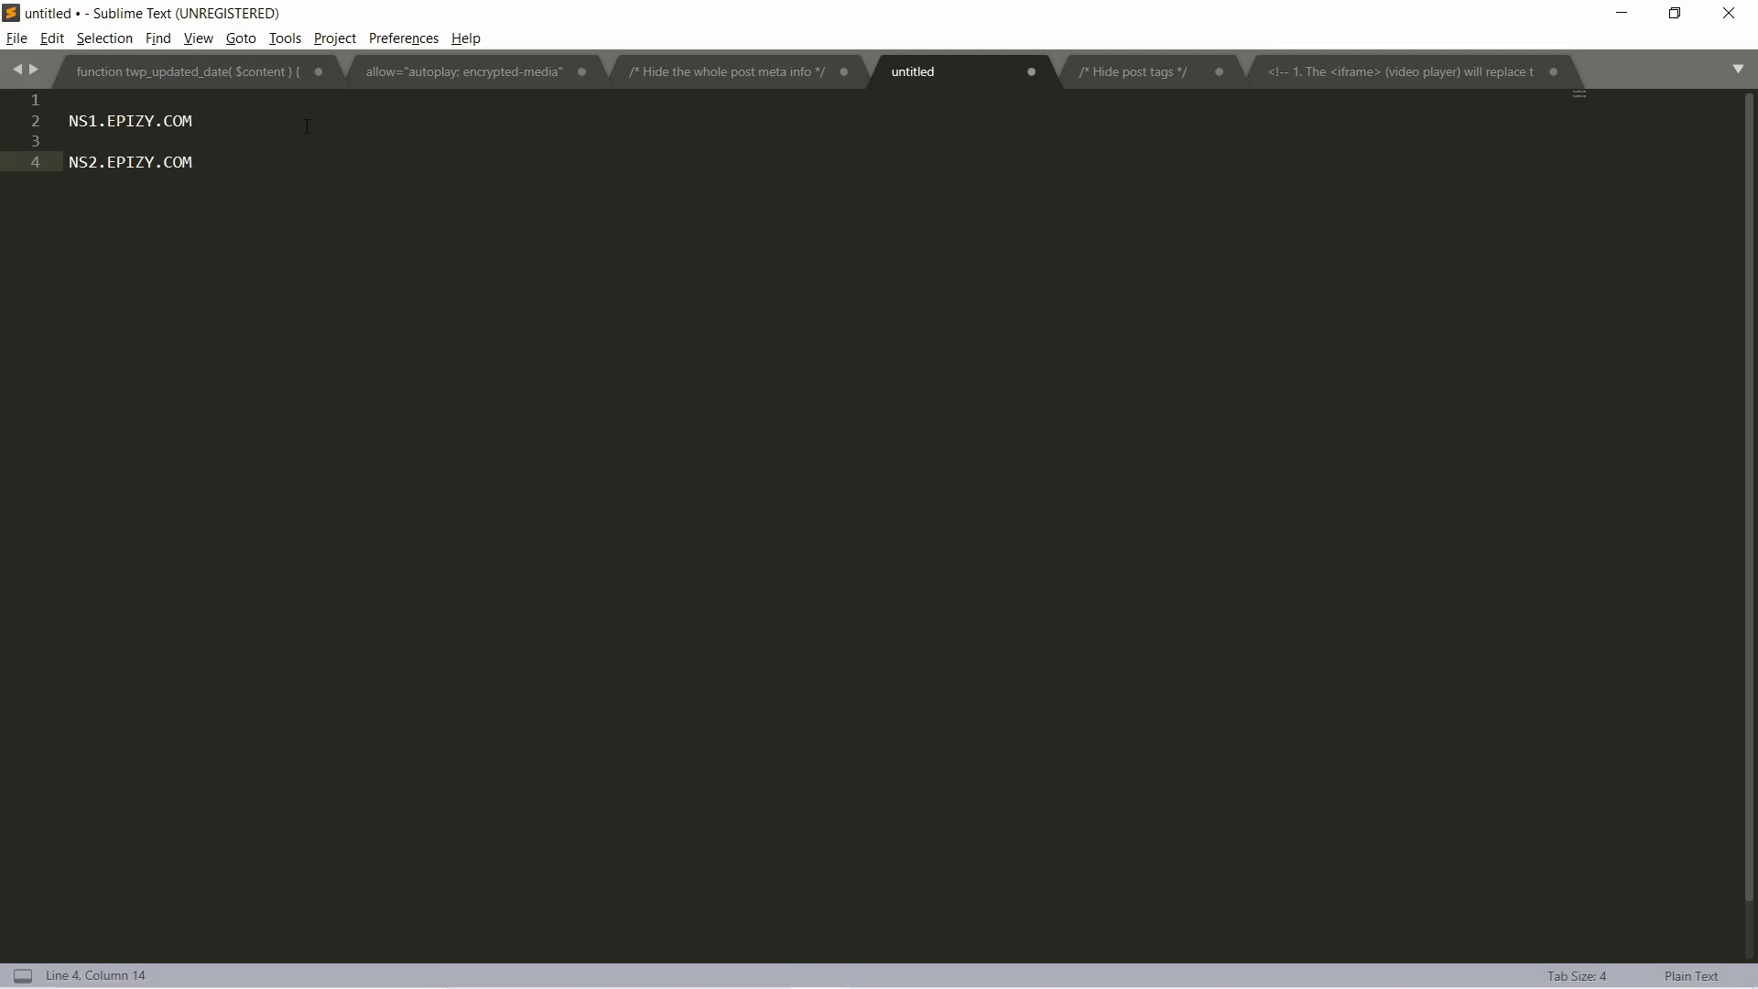
{"action": "left_click_drag", "start_coordinate": [193, 120], "coordinate": [54, 116]}
{"action": "key", "text": "ctrl+c"}
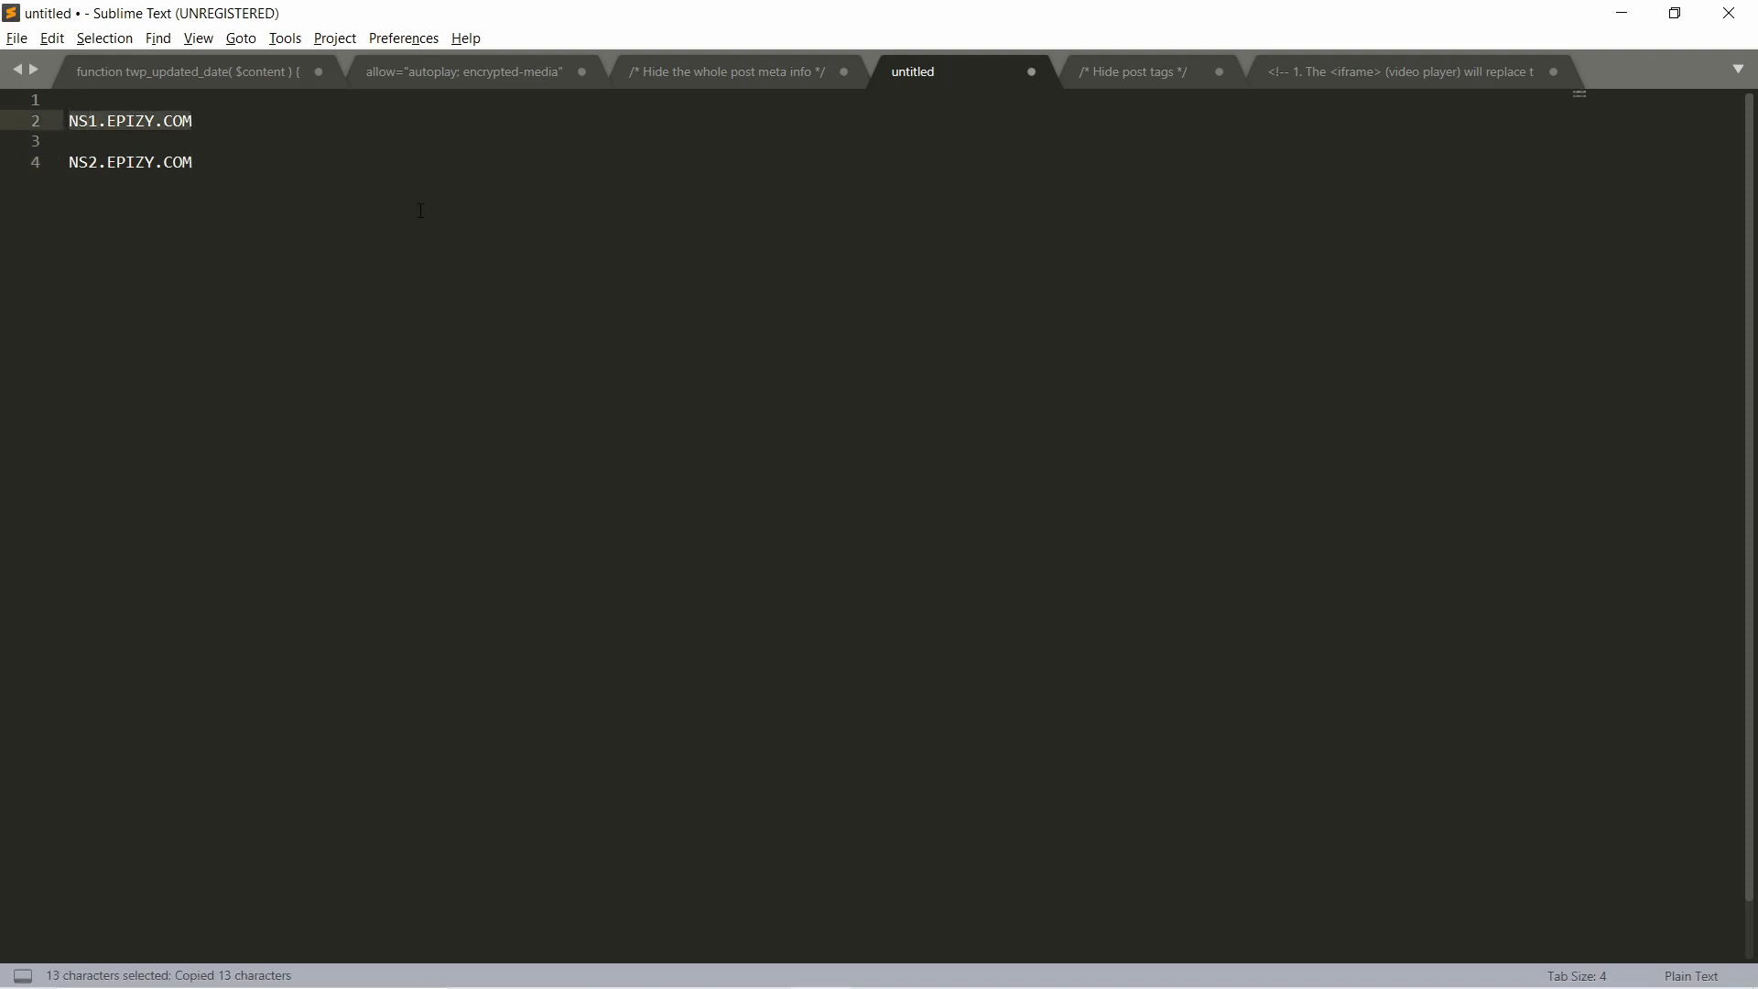
{"action": "key", "text": "alt+Tab"}
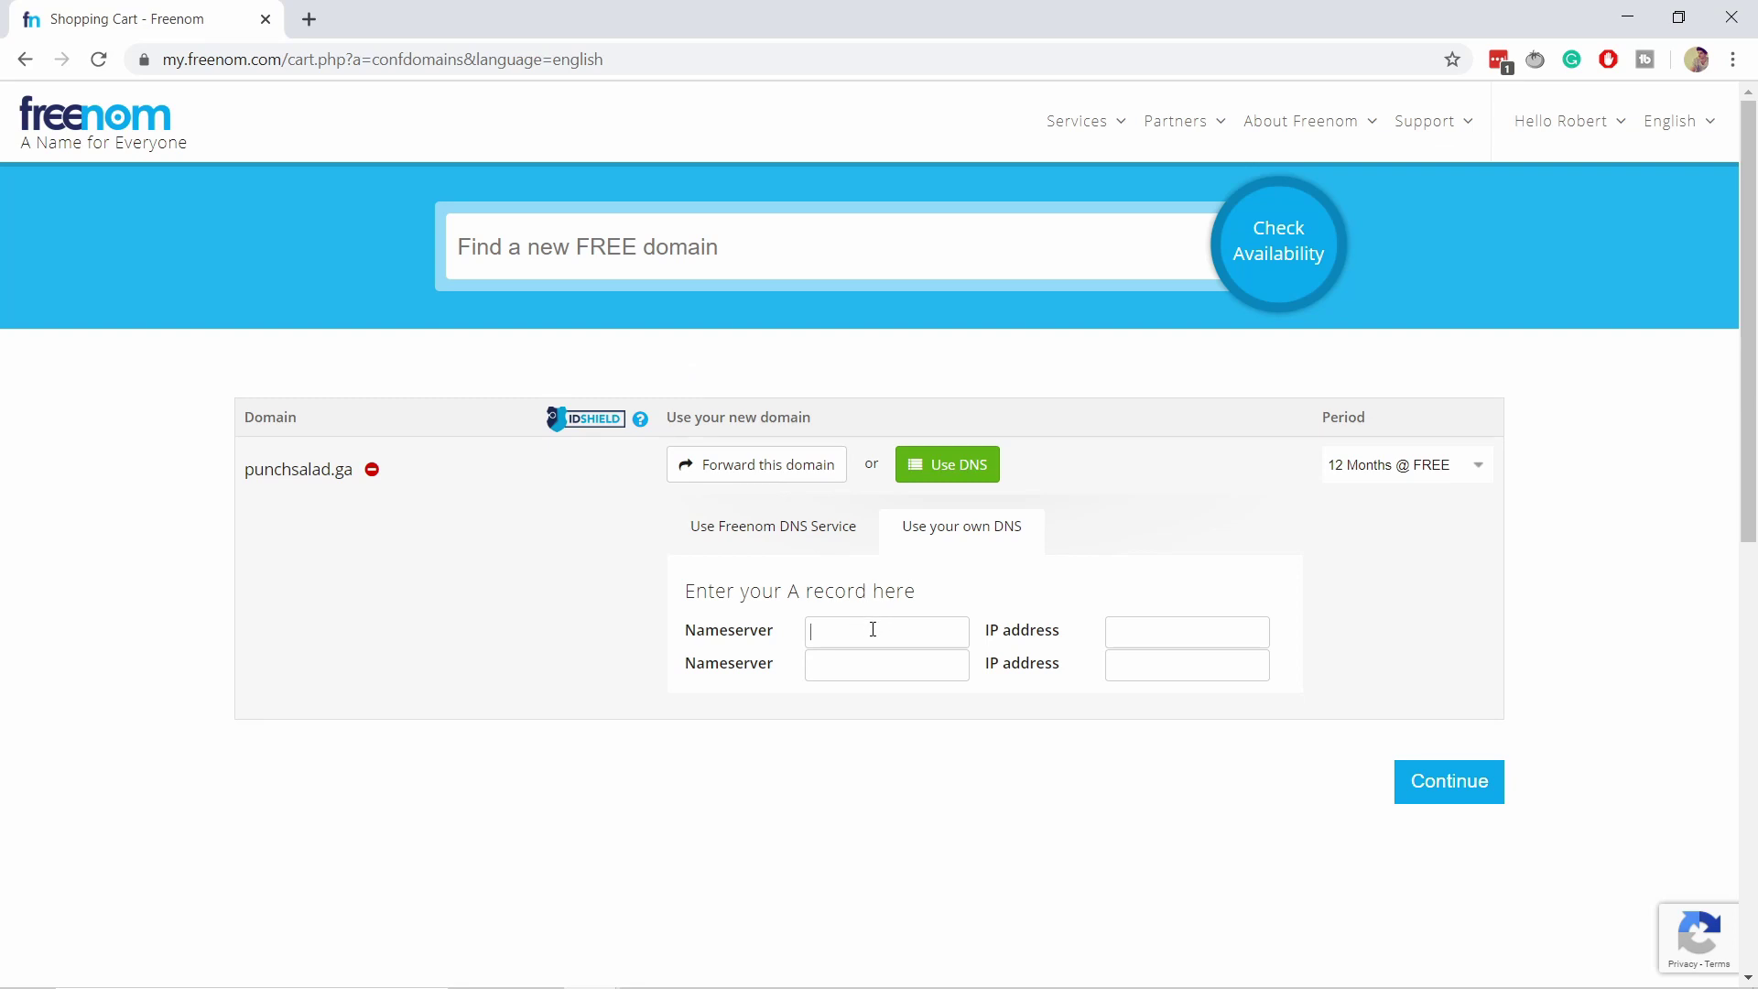
{"action": "key", "text": "ctrl+v"}
Copy NS2.EPIZY.COM from the Sublime note.
{"action": "key", "text": "alt+Tab"}
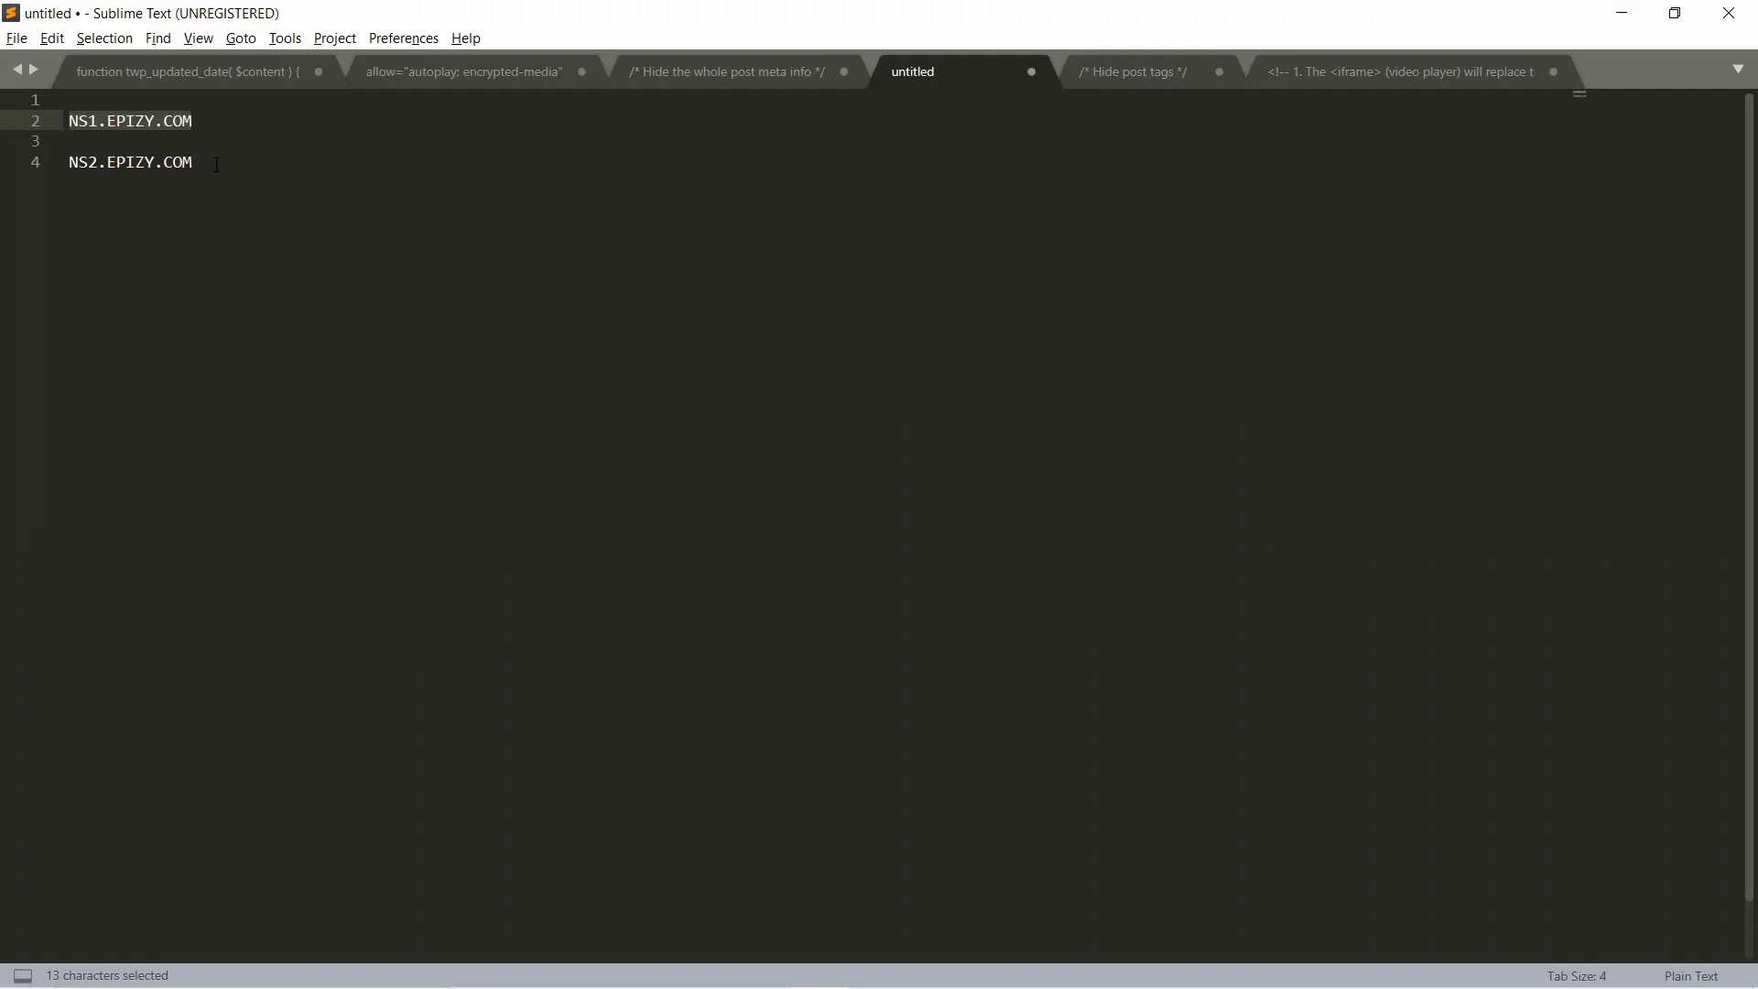
{"action": "left_click_drag", "start_coordinate": [216, 165], "coordinate": [67, 162]}
{"action": "key", "text": "ctrl+c"}
{"action": "key", "text": "alt+Tab"}
Paste NS2.EPIZY.COM into the second Nameserver field and continue to checkout.
{"action": "left_click", "coordinate": [881, 666]}
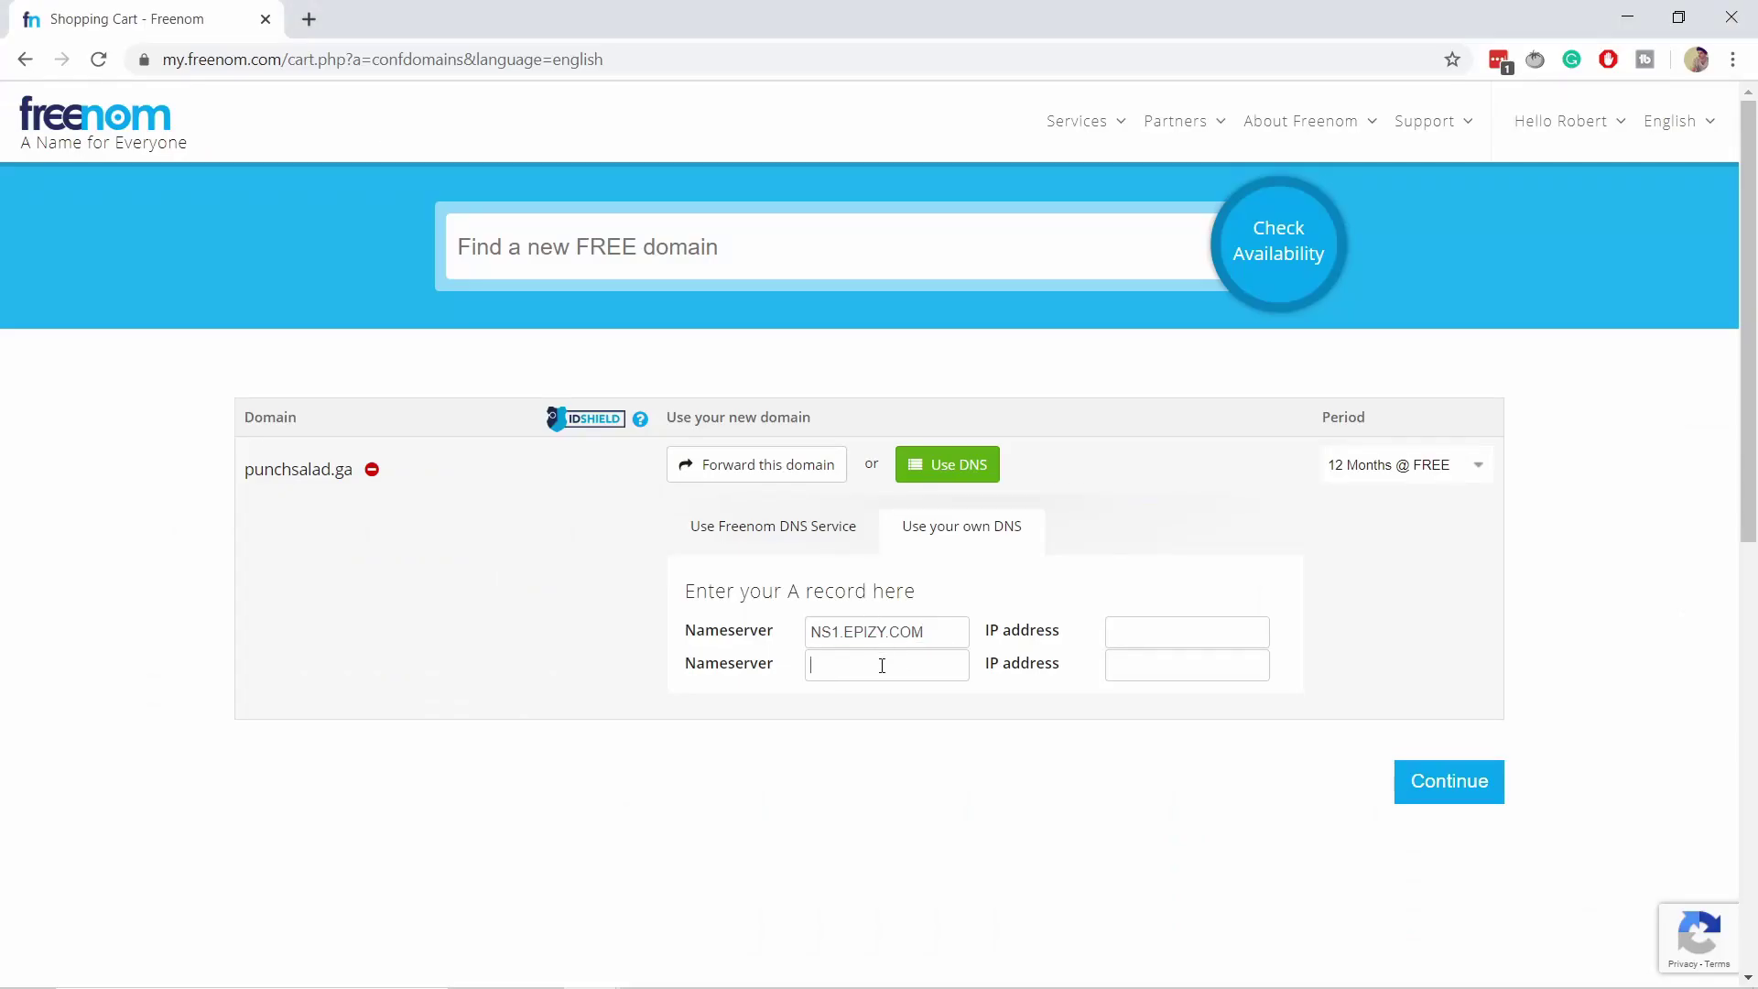
{"action": "key", "text": "ctrl+v"}
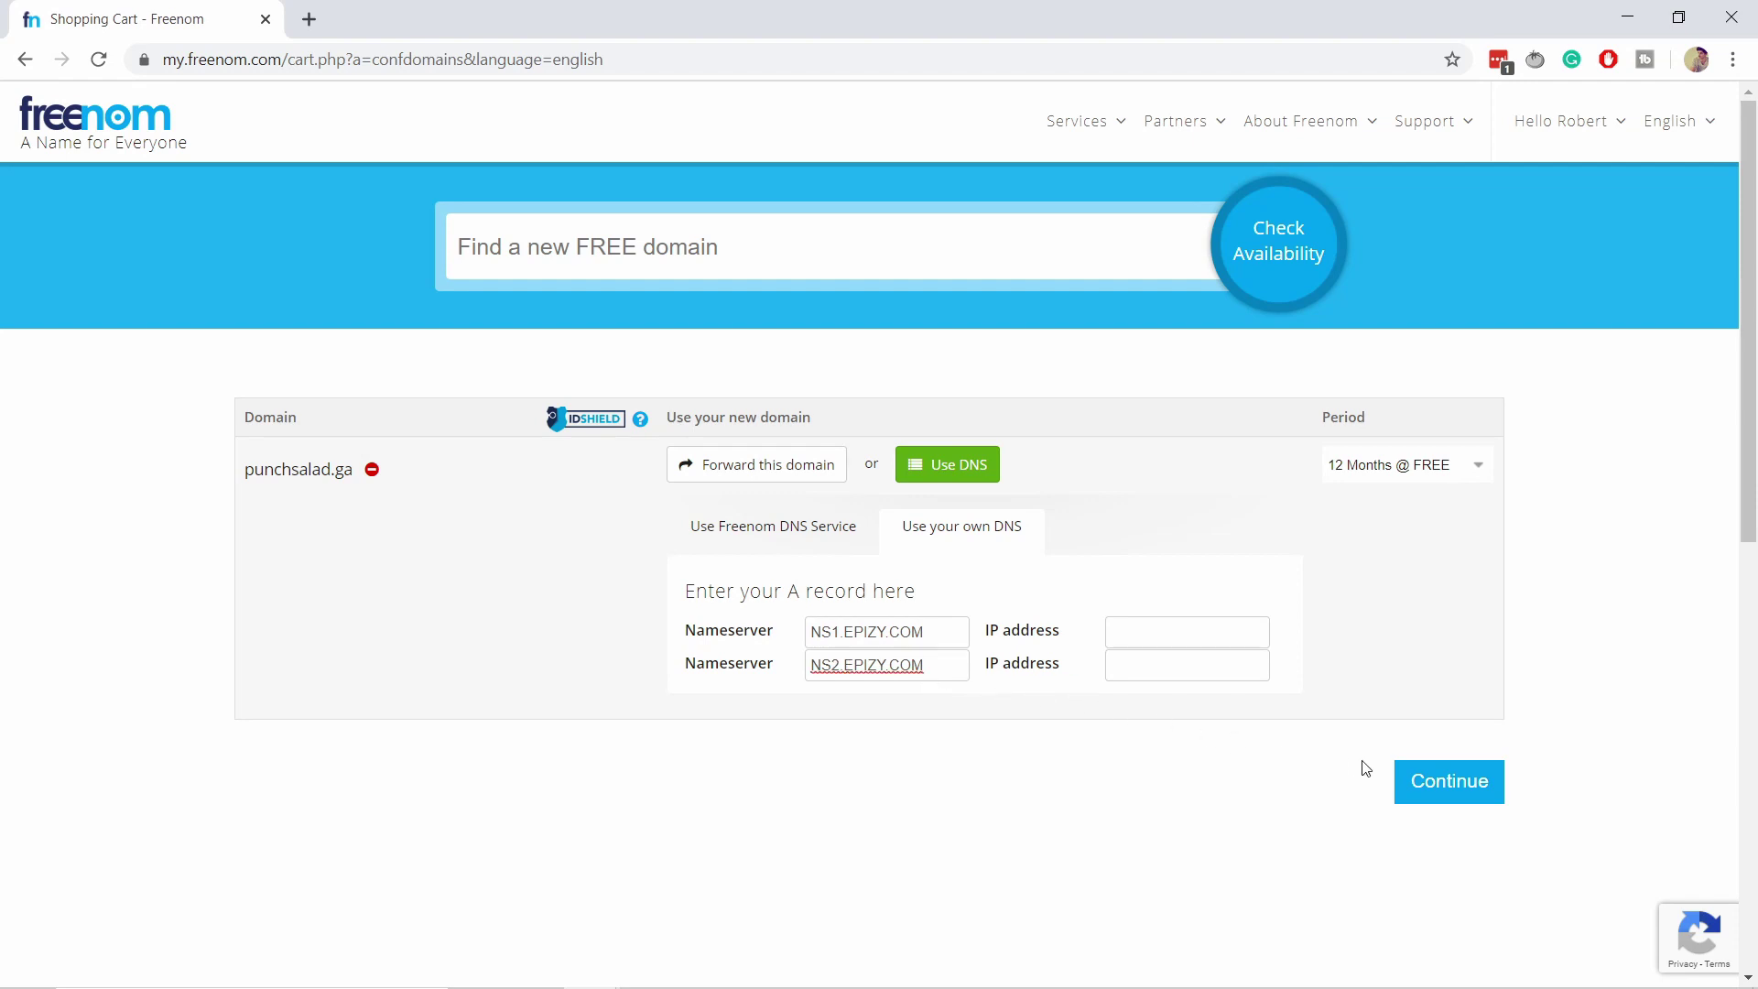
{"action": "left_click", "coordinate": [1445, 787]}
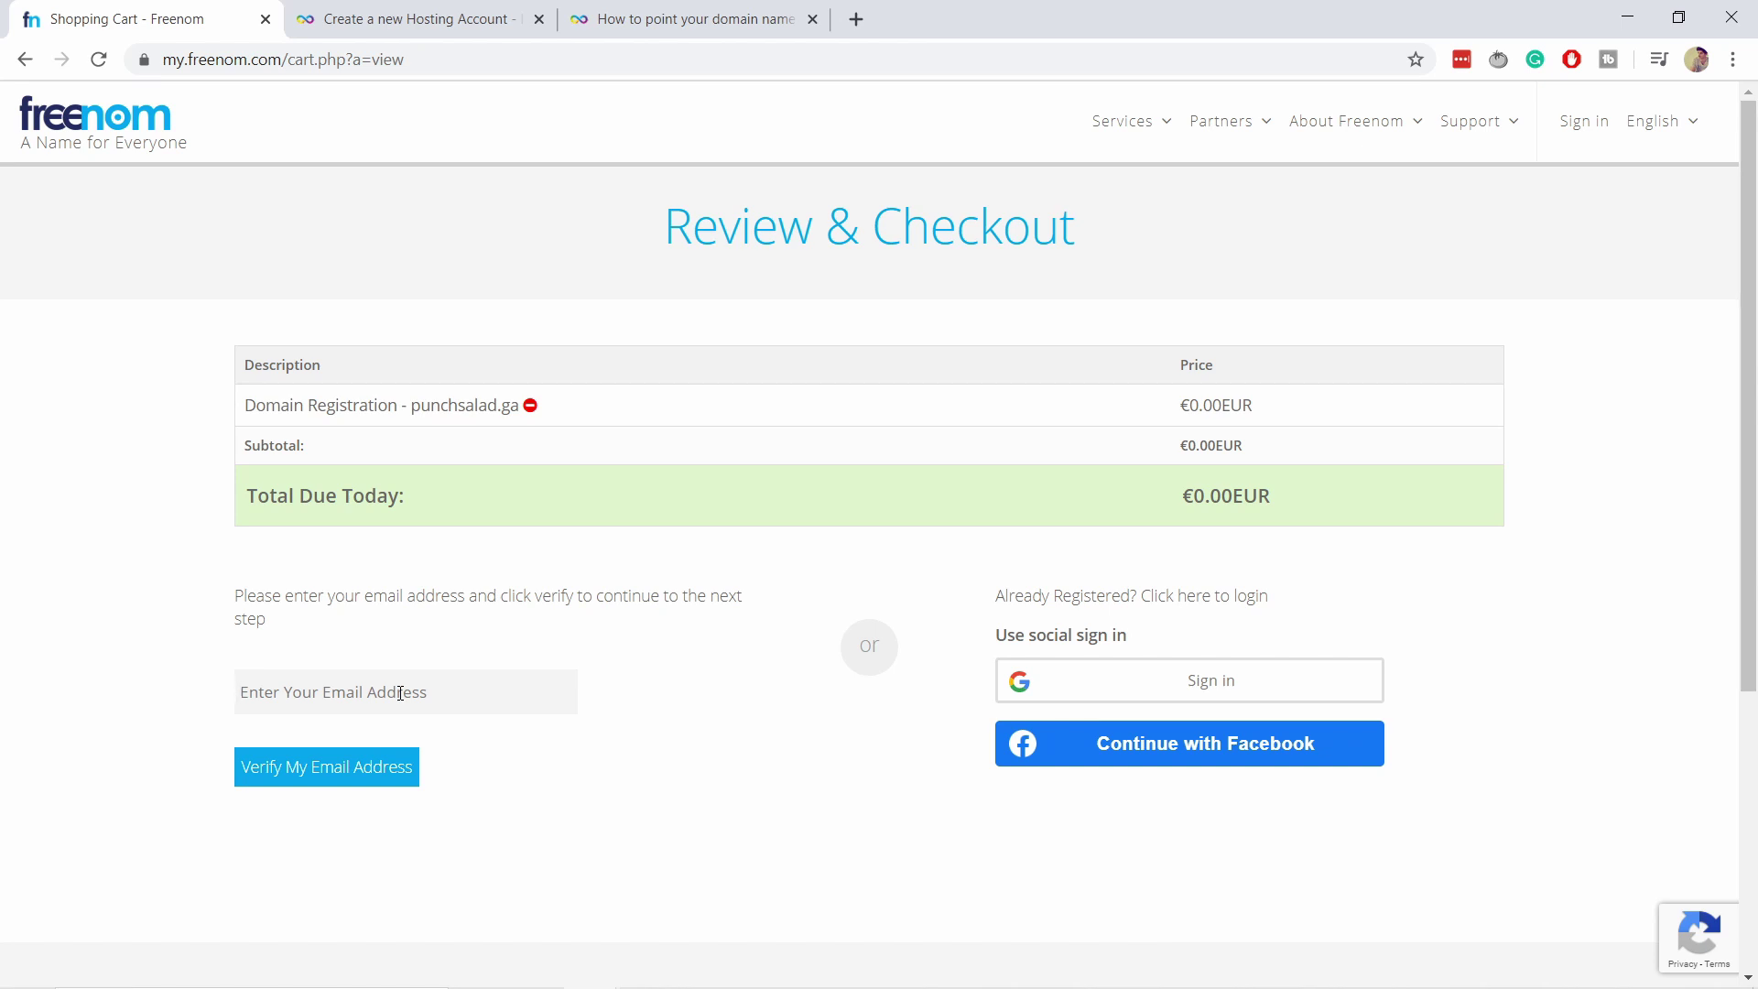
Enter your e-mail address and request a verification link.
{"action": "left_click", "coordinate": [400, 693]}
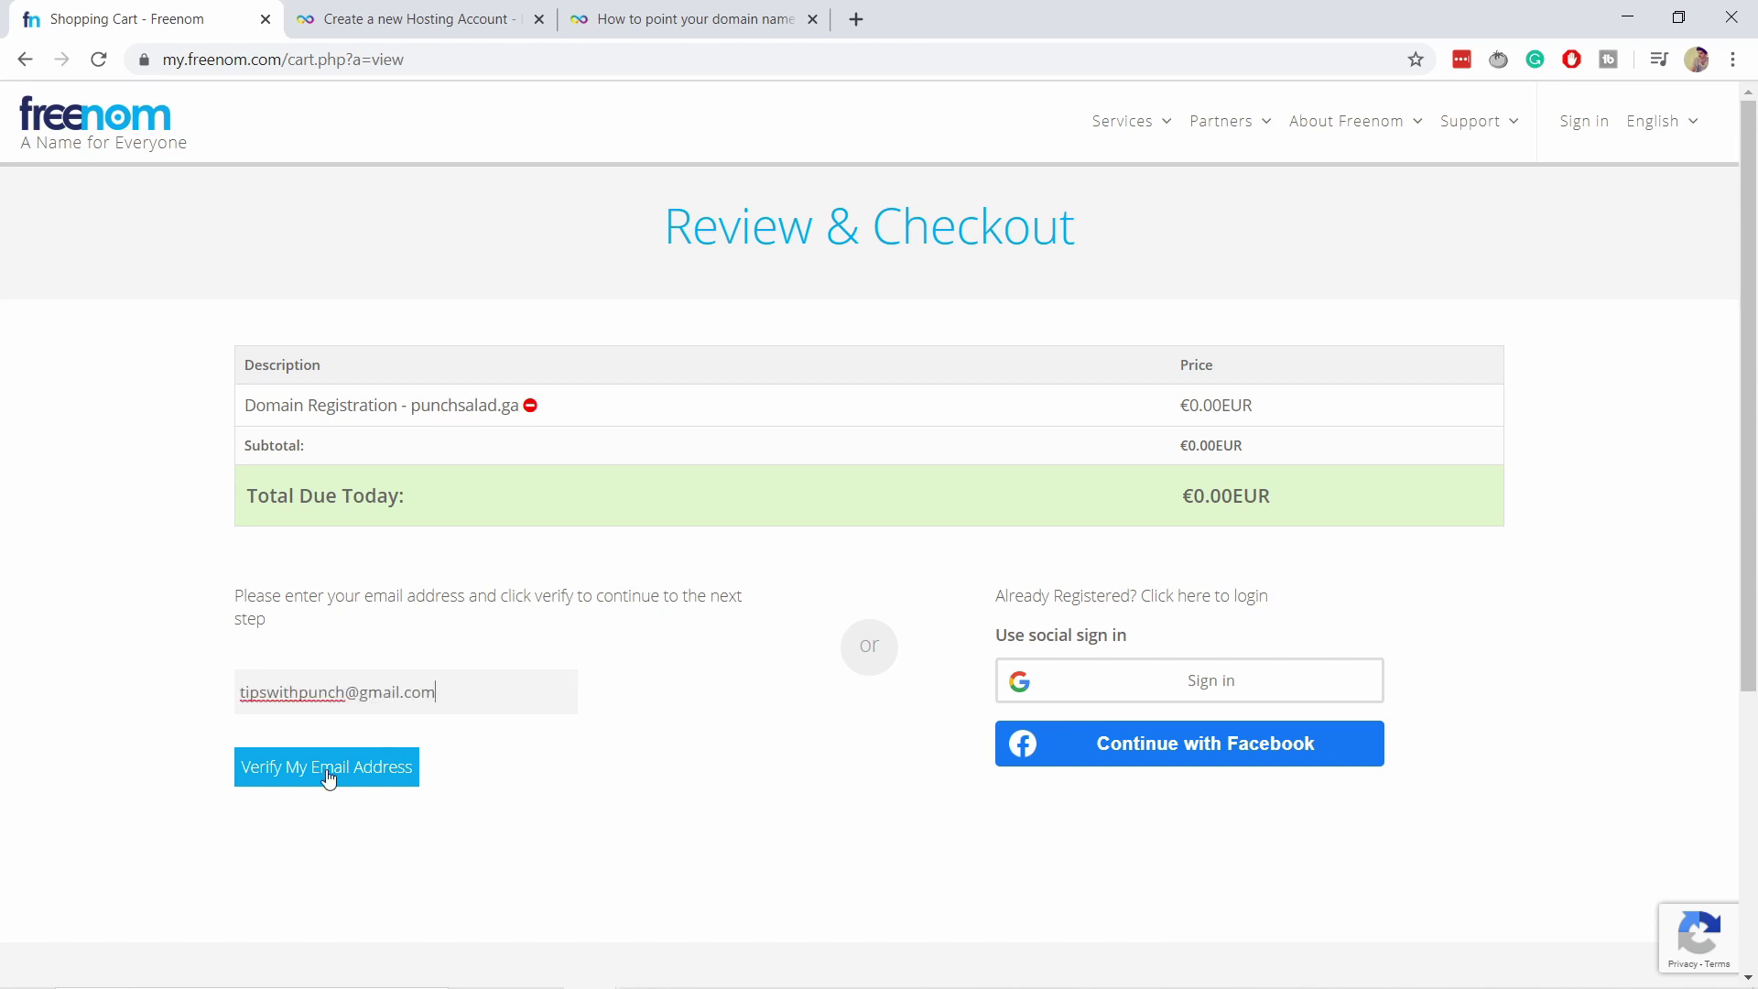
{"action": "left_click", "coordinate": [320, 780]}
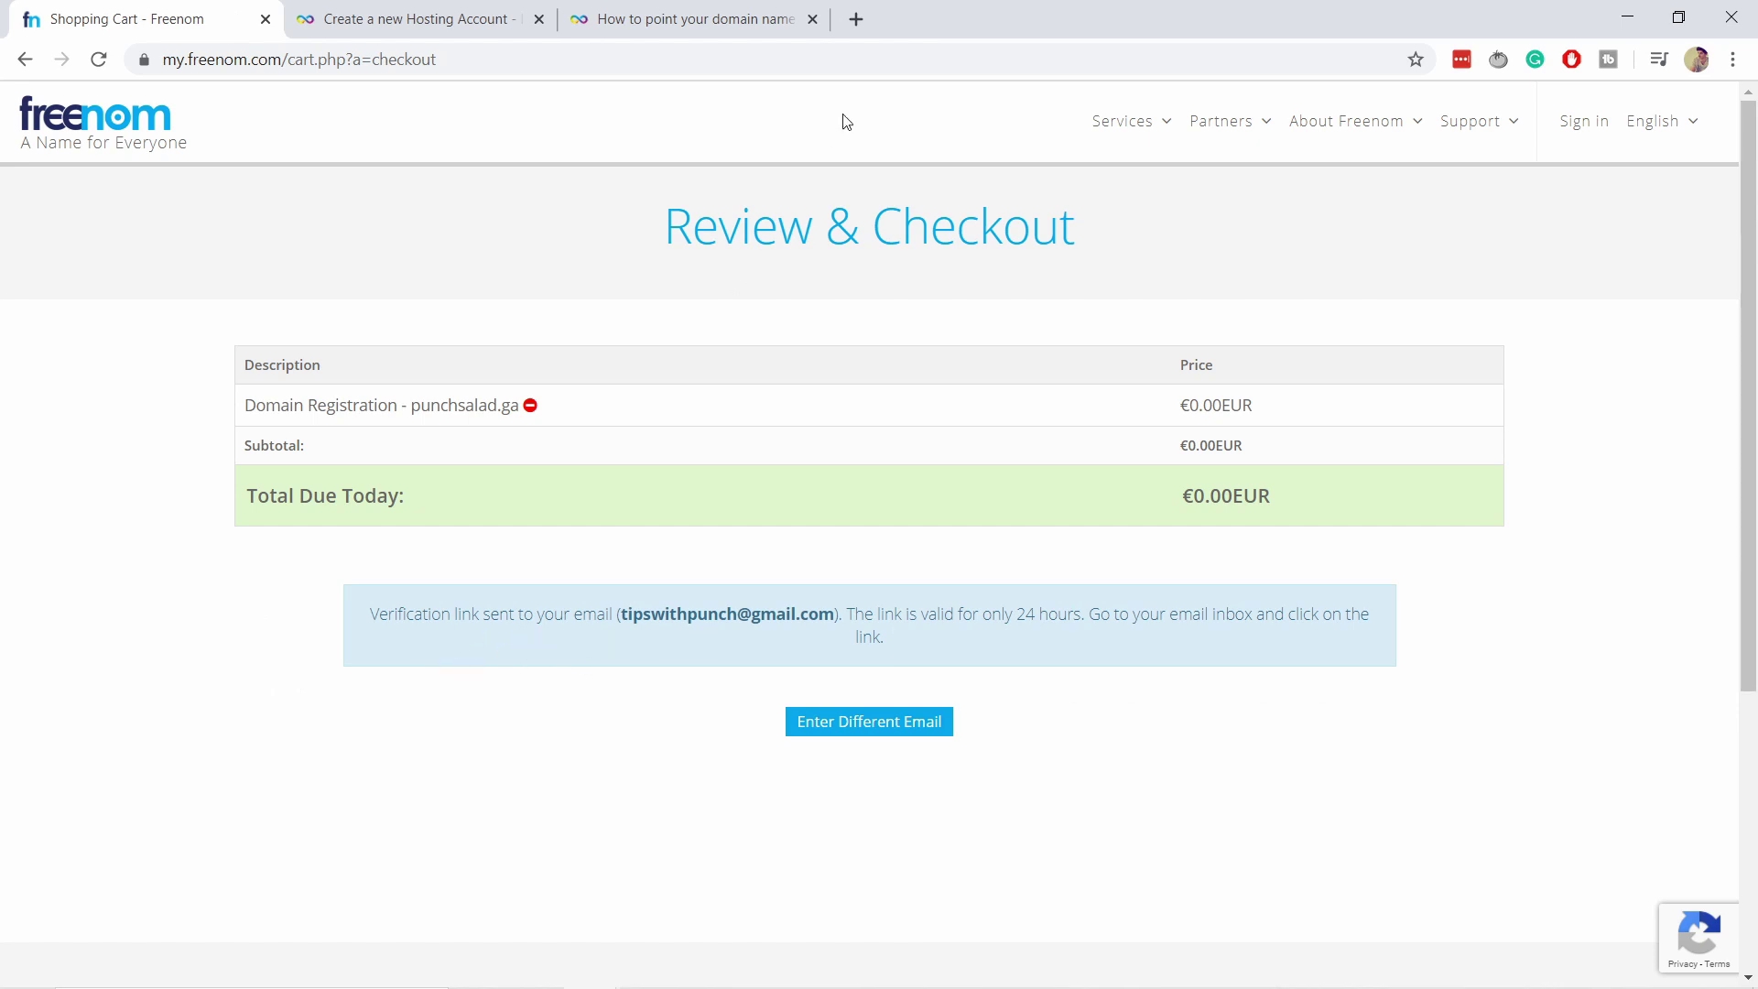
{"action": "left_click", "coordinate": [857, 19]}
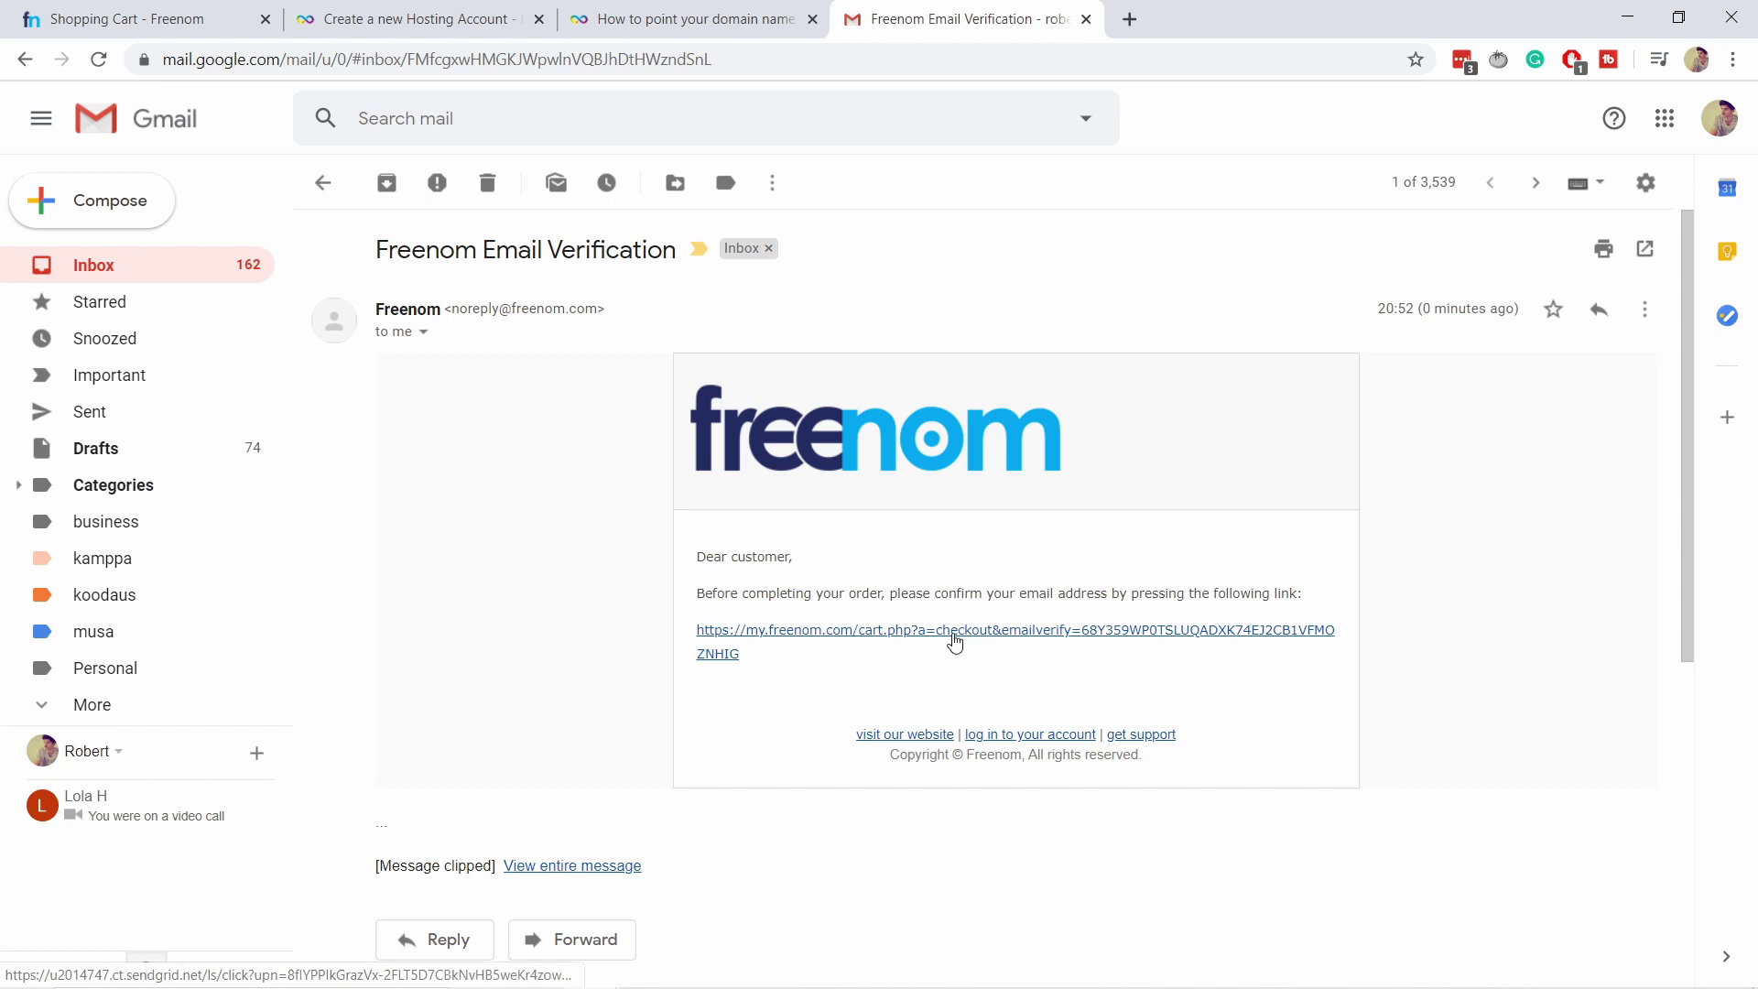
Click the verification link in the Freenom Email Verification message.
{"action": "left_click", "coordinate": [960, 636]}
Accept the Terms & Conditions, complete the punchsalad.ga order, and decline saving the password.
{"action": "scroll", "coordinate": [828, 400], "scroll_direction": "down", "scroll_amount": 1}
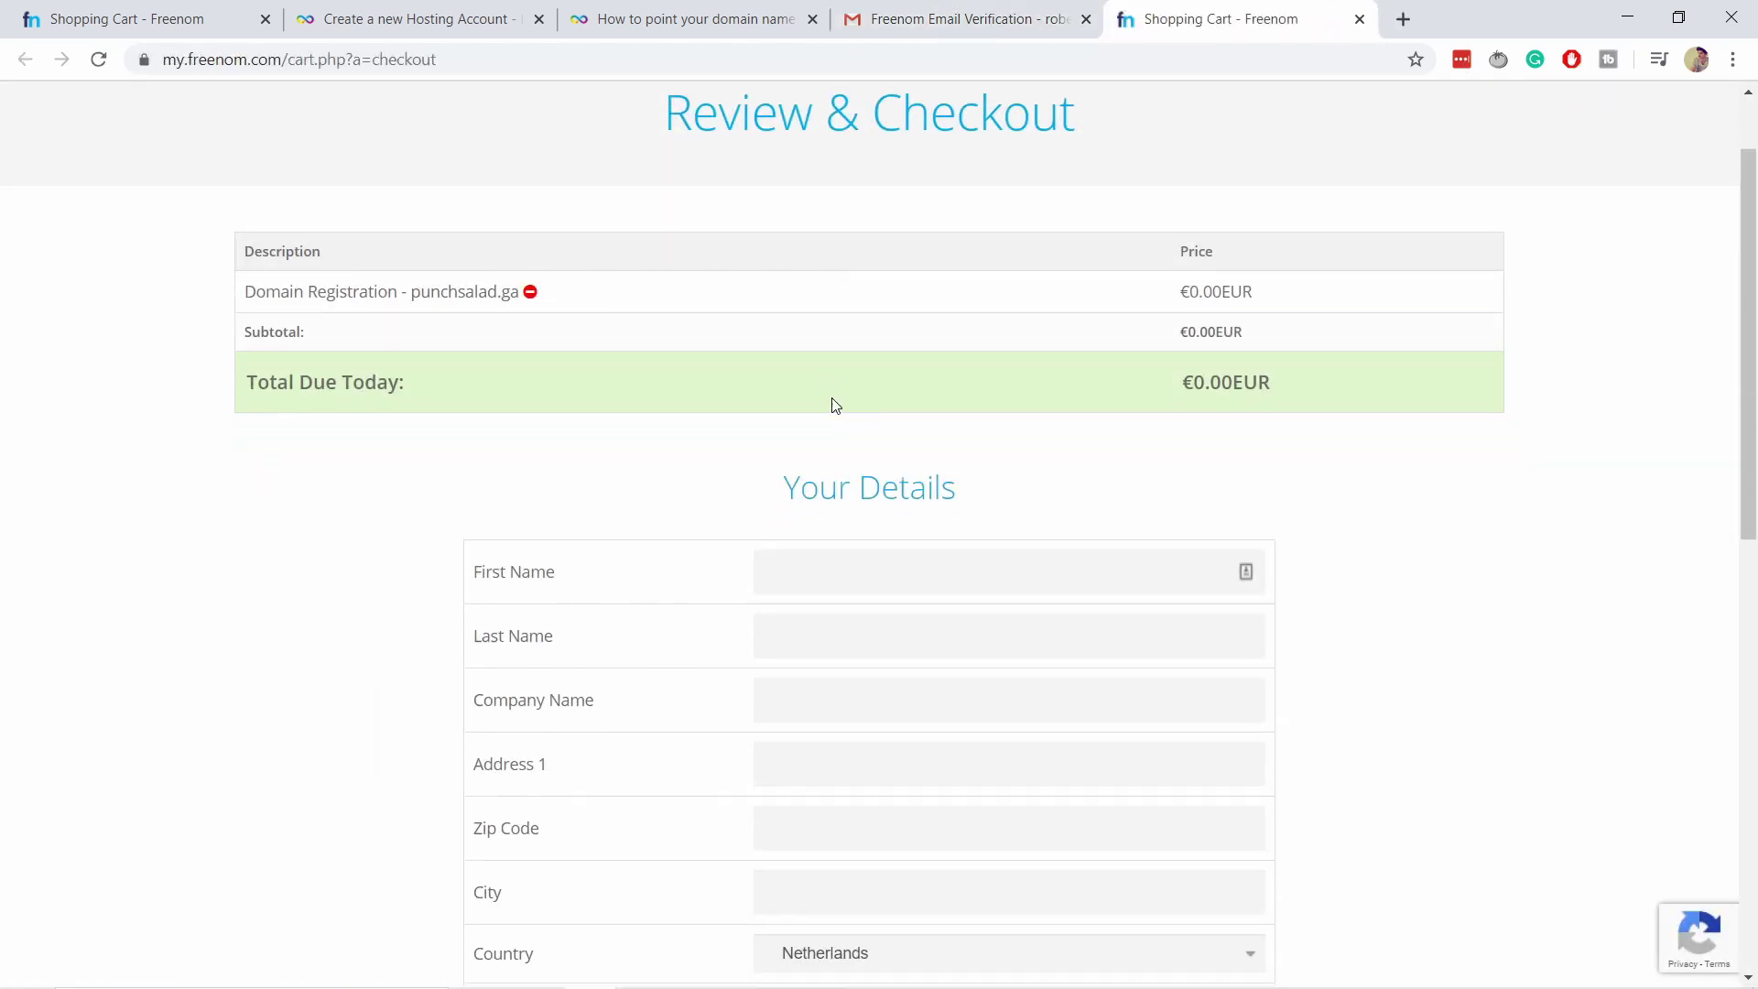
{"action": "scroll", "coordinate": [879, 221], "scroll_direction": "down", "scroll_amount": 2}
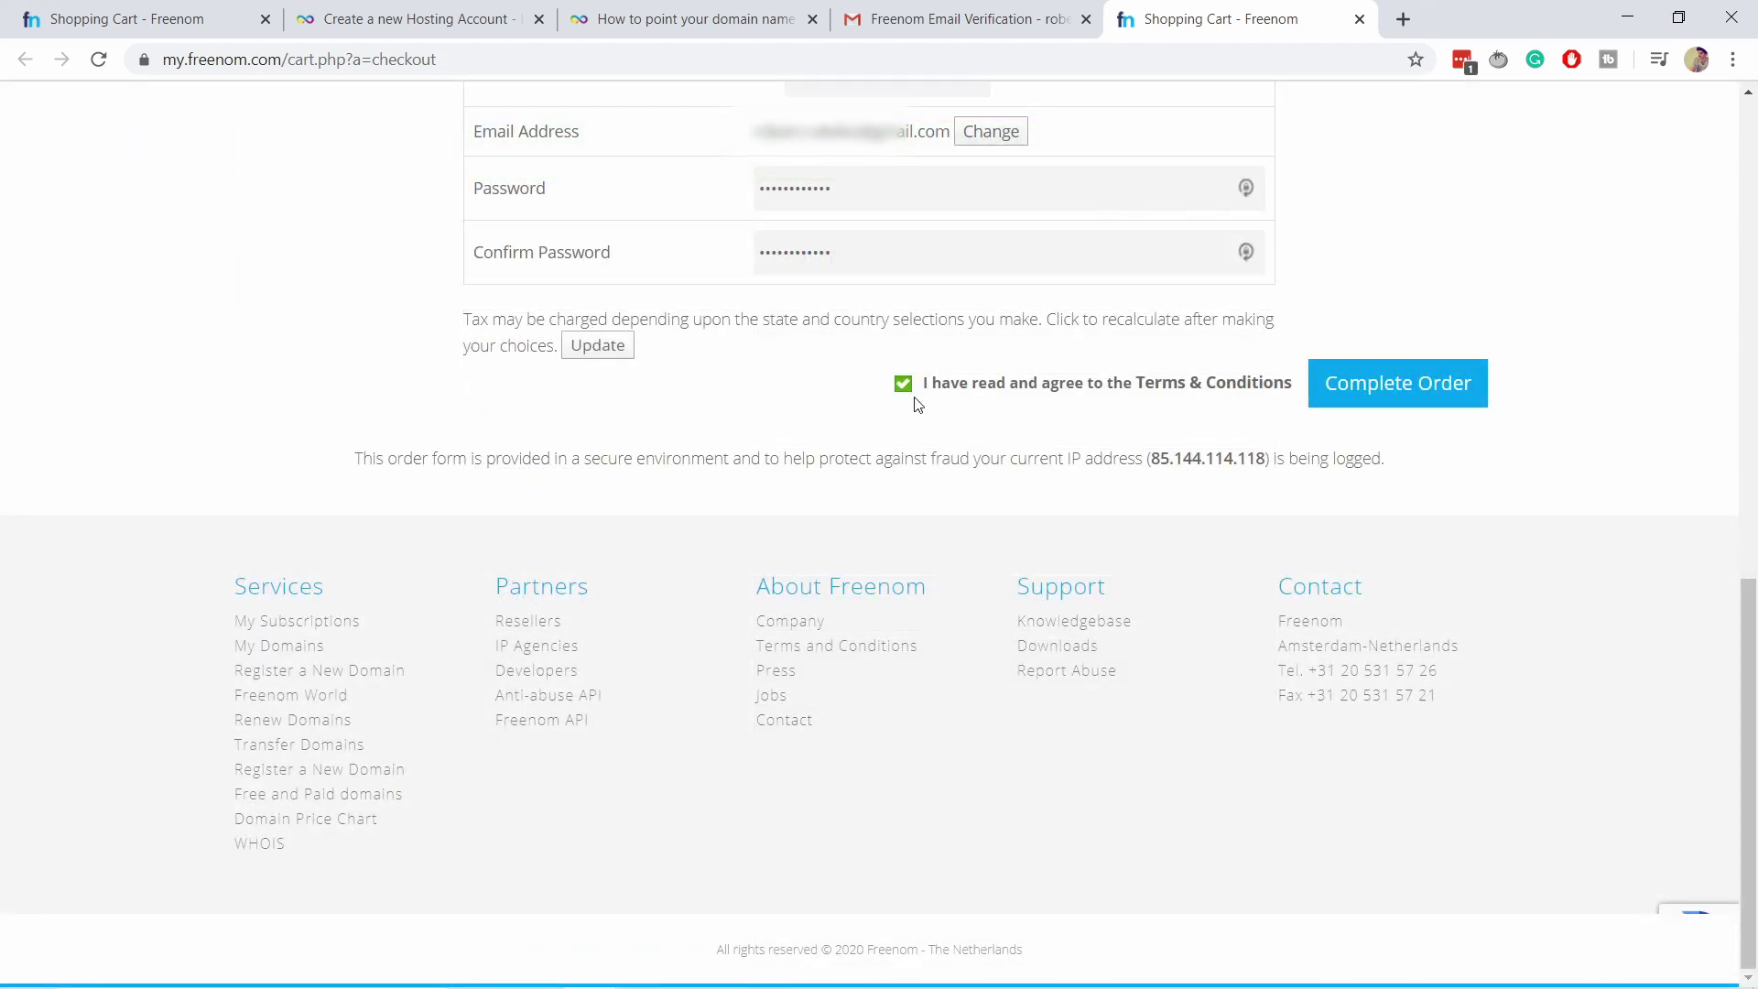
{"action": "left_click", "coordinate": [1388, 384]}
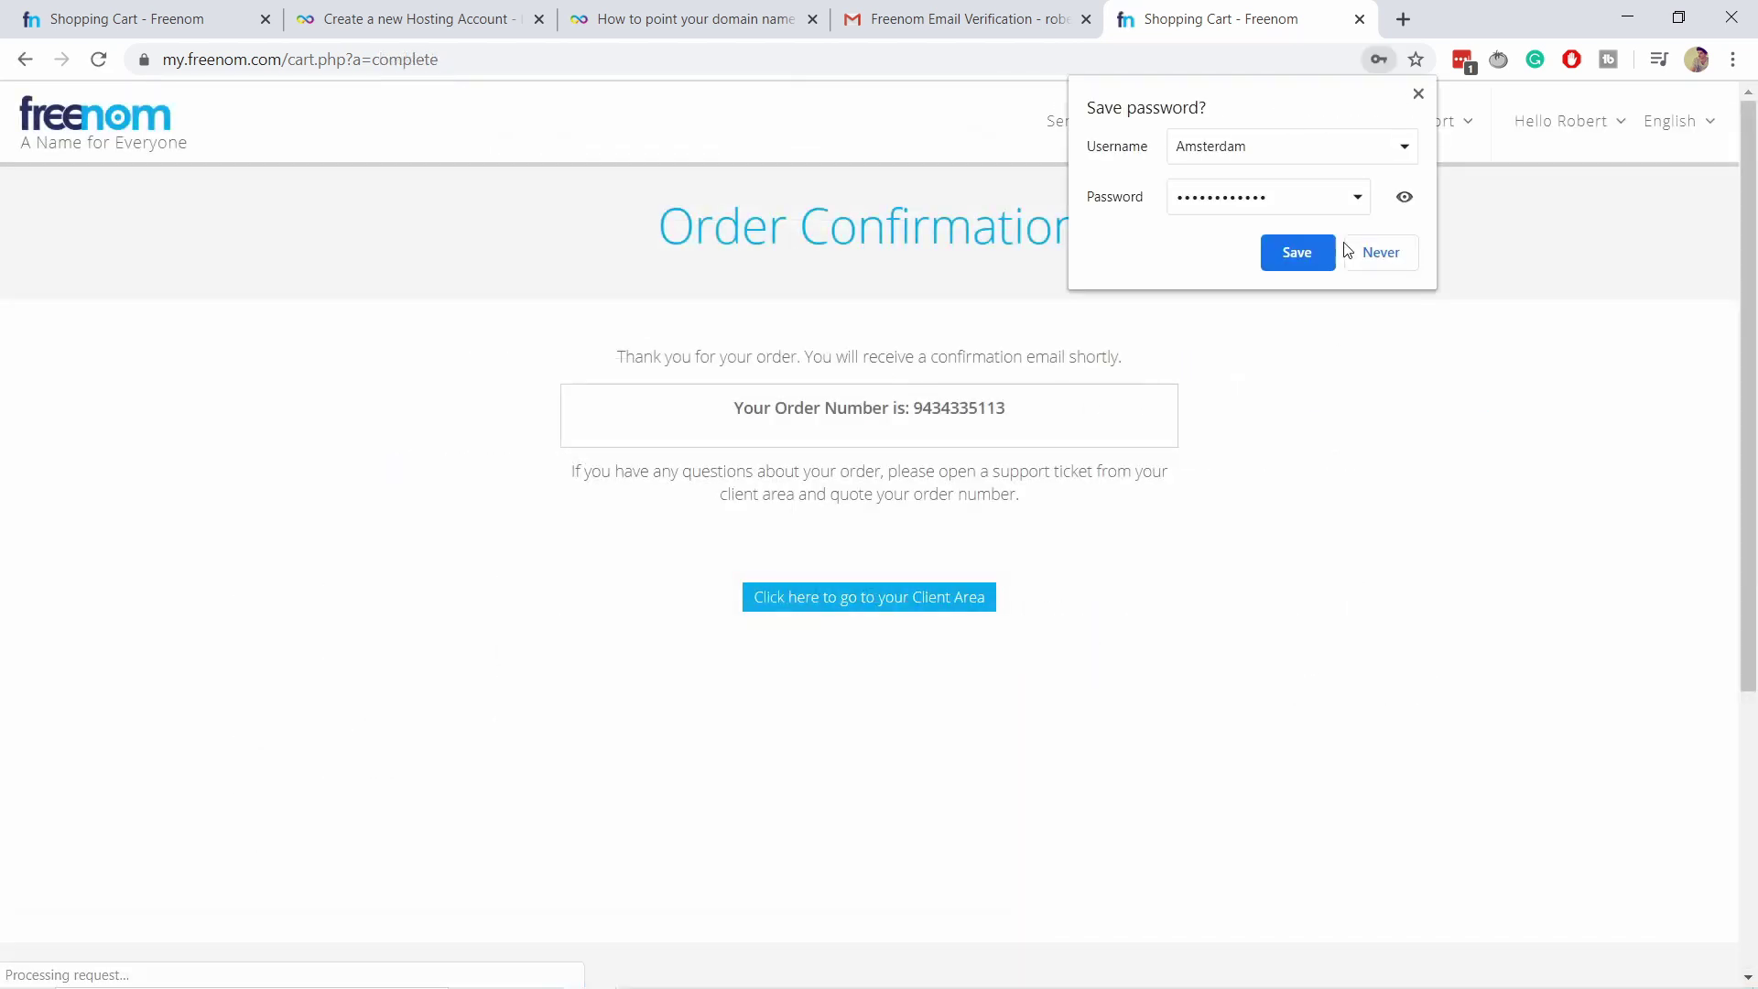
{"action": "left_click", "coordinate": [1374, 251]}
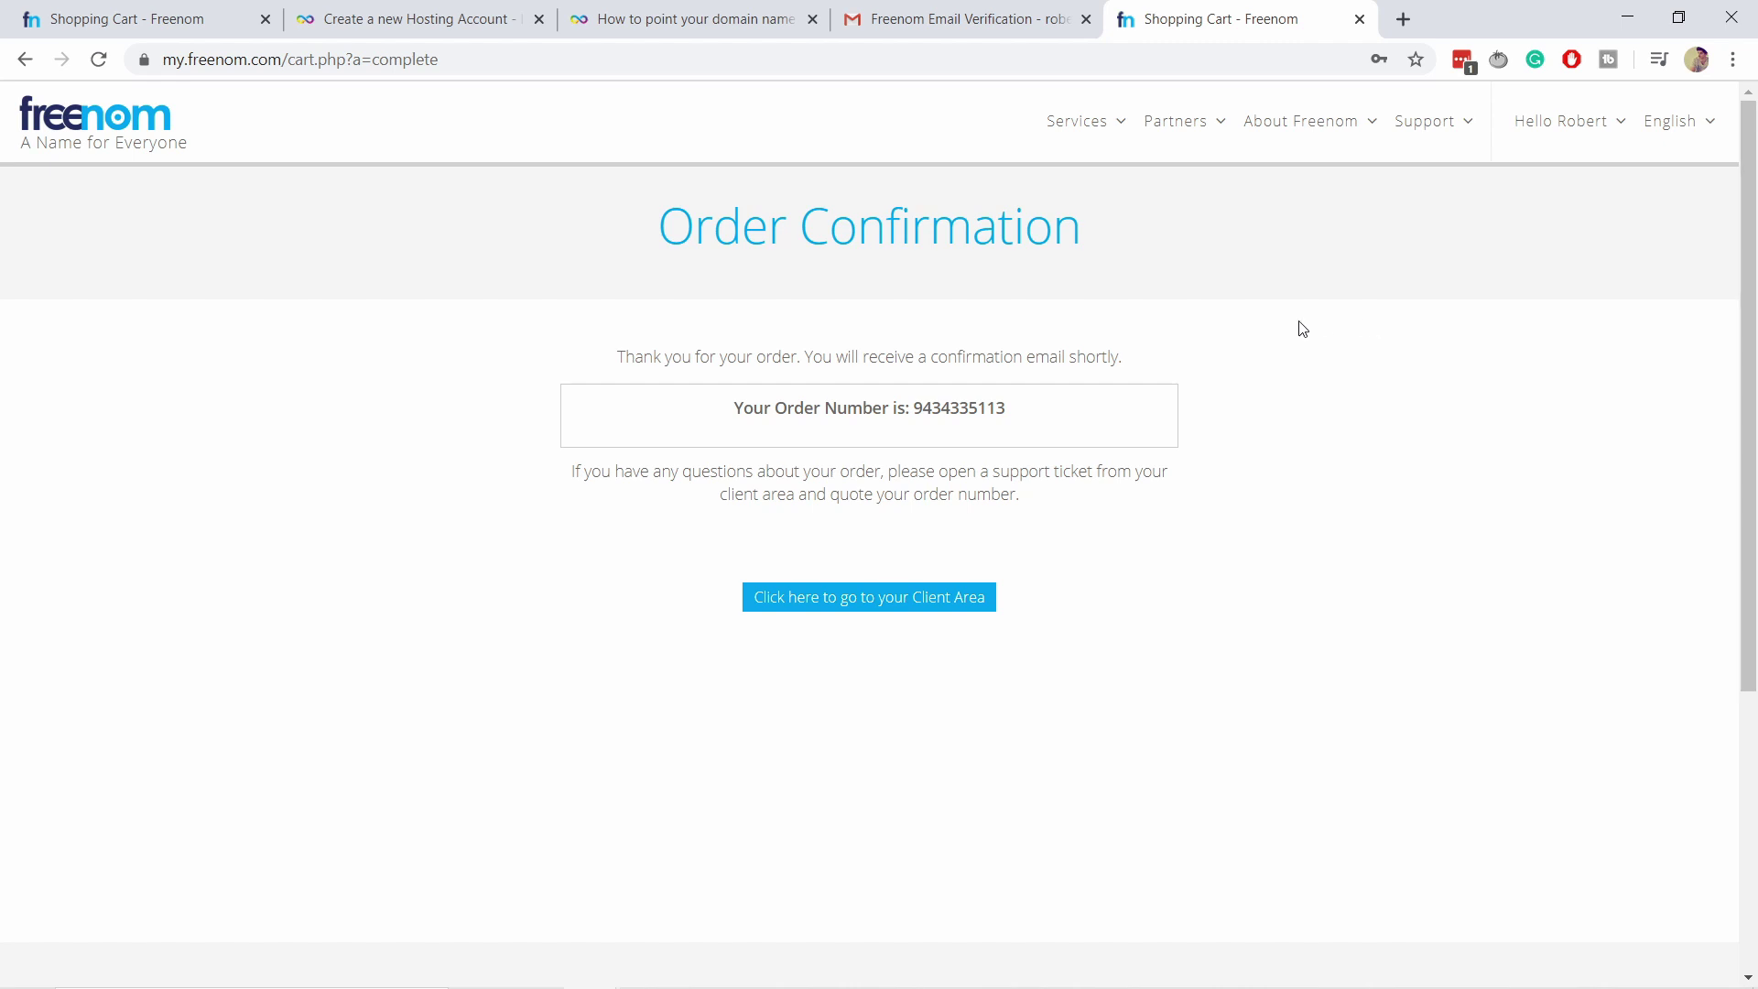
Go to the Freenom Client Area and choose Services > My Domains.
{"action": "left_click", "coordinate": [885, 600]}
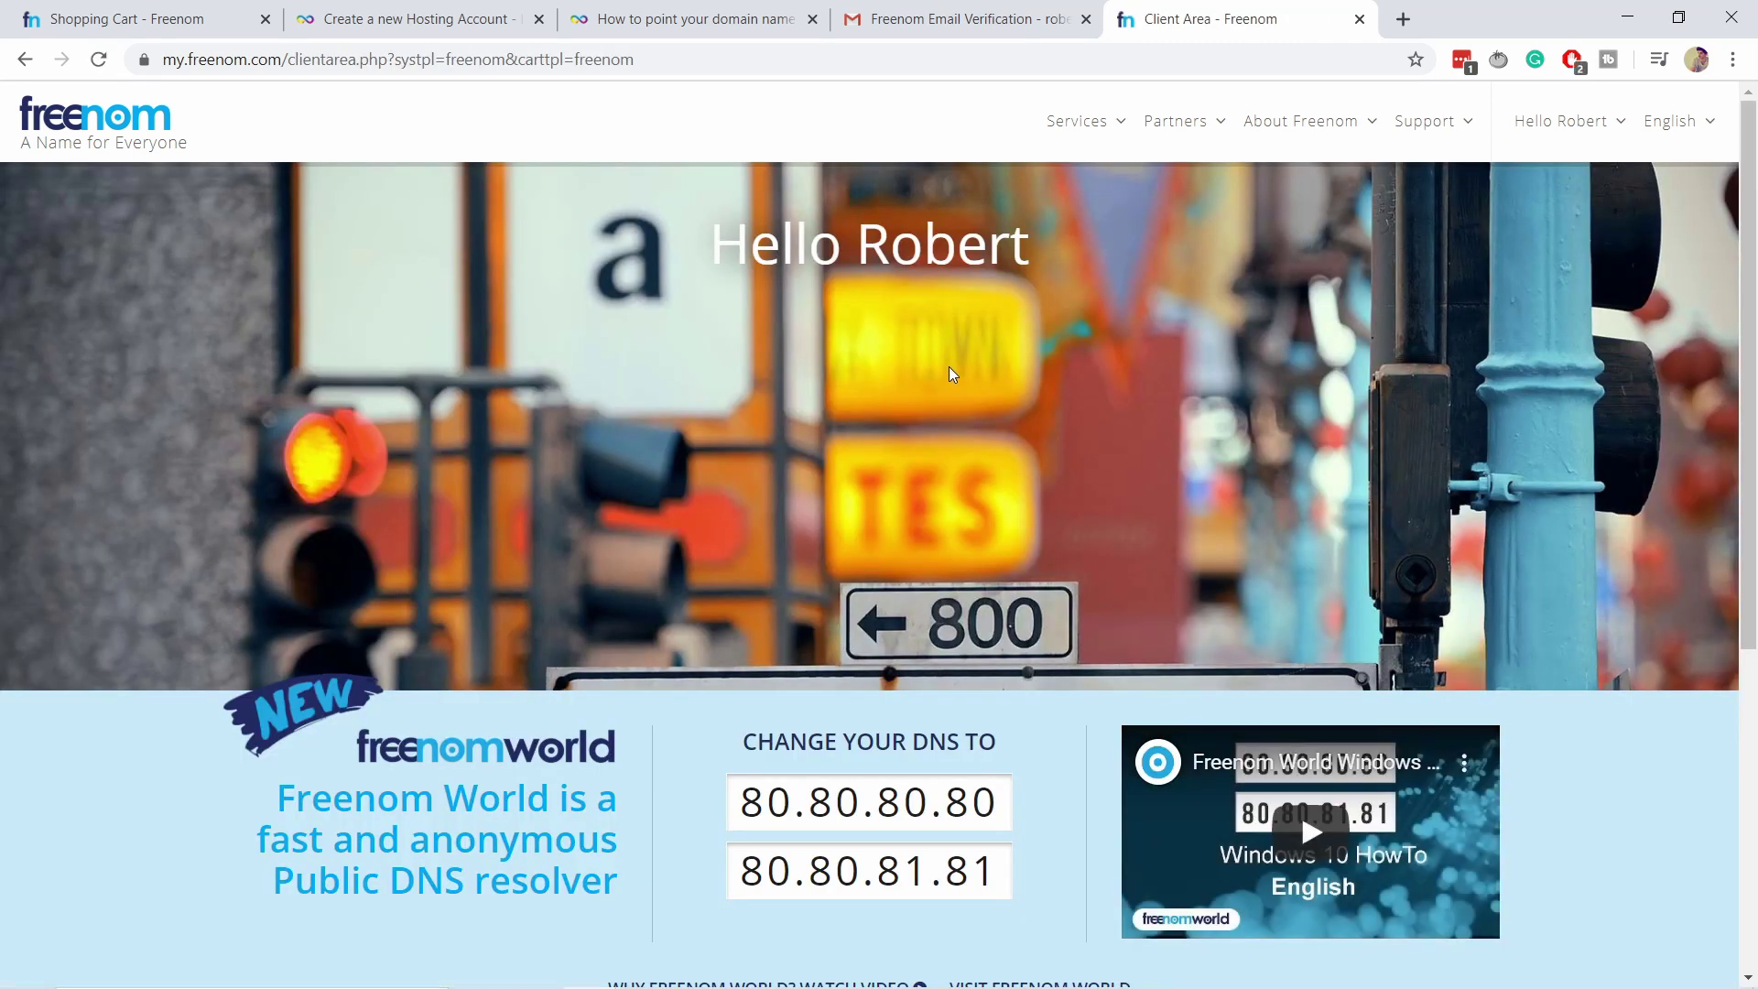
{"action": "left_click_drag", "start_coordinate": [694, 228], "coordinate": [1096, 249]}
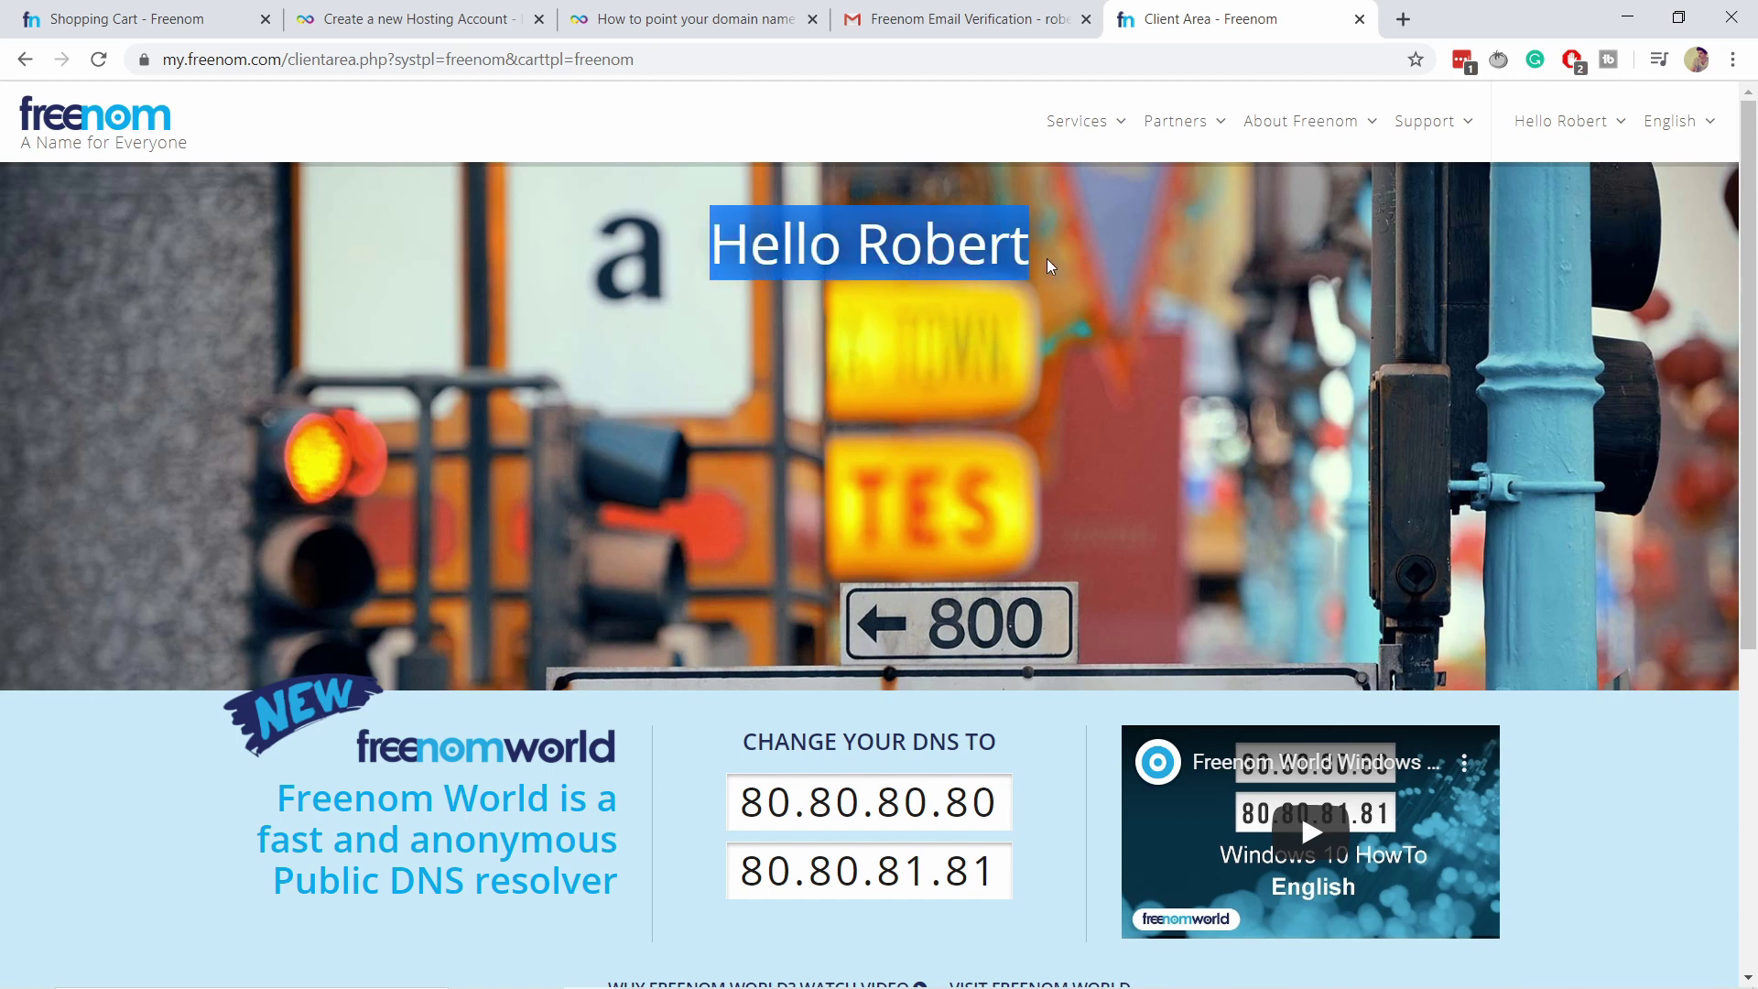
{"action": "left_click", "coordinate": [1216, 241]}
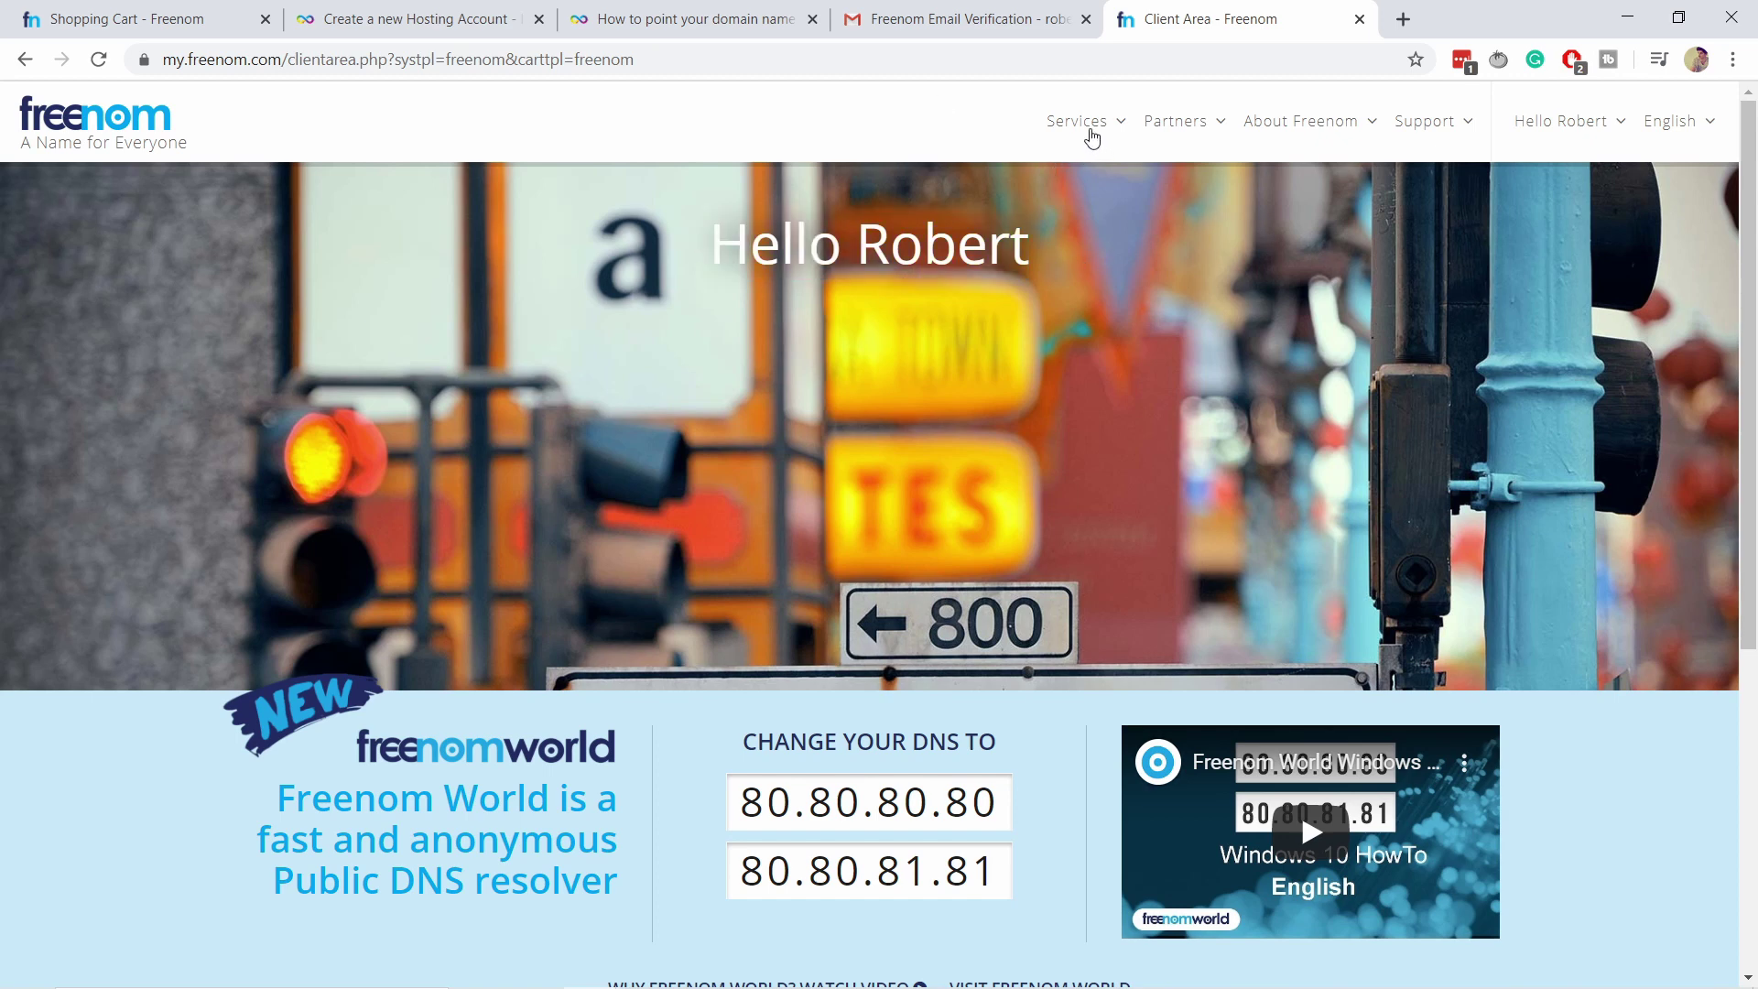
{"action": "mouse_move", "coordinate": [1083, 130]}
{"action": "left_click", "coordinate": [1106, 255]}
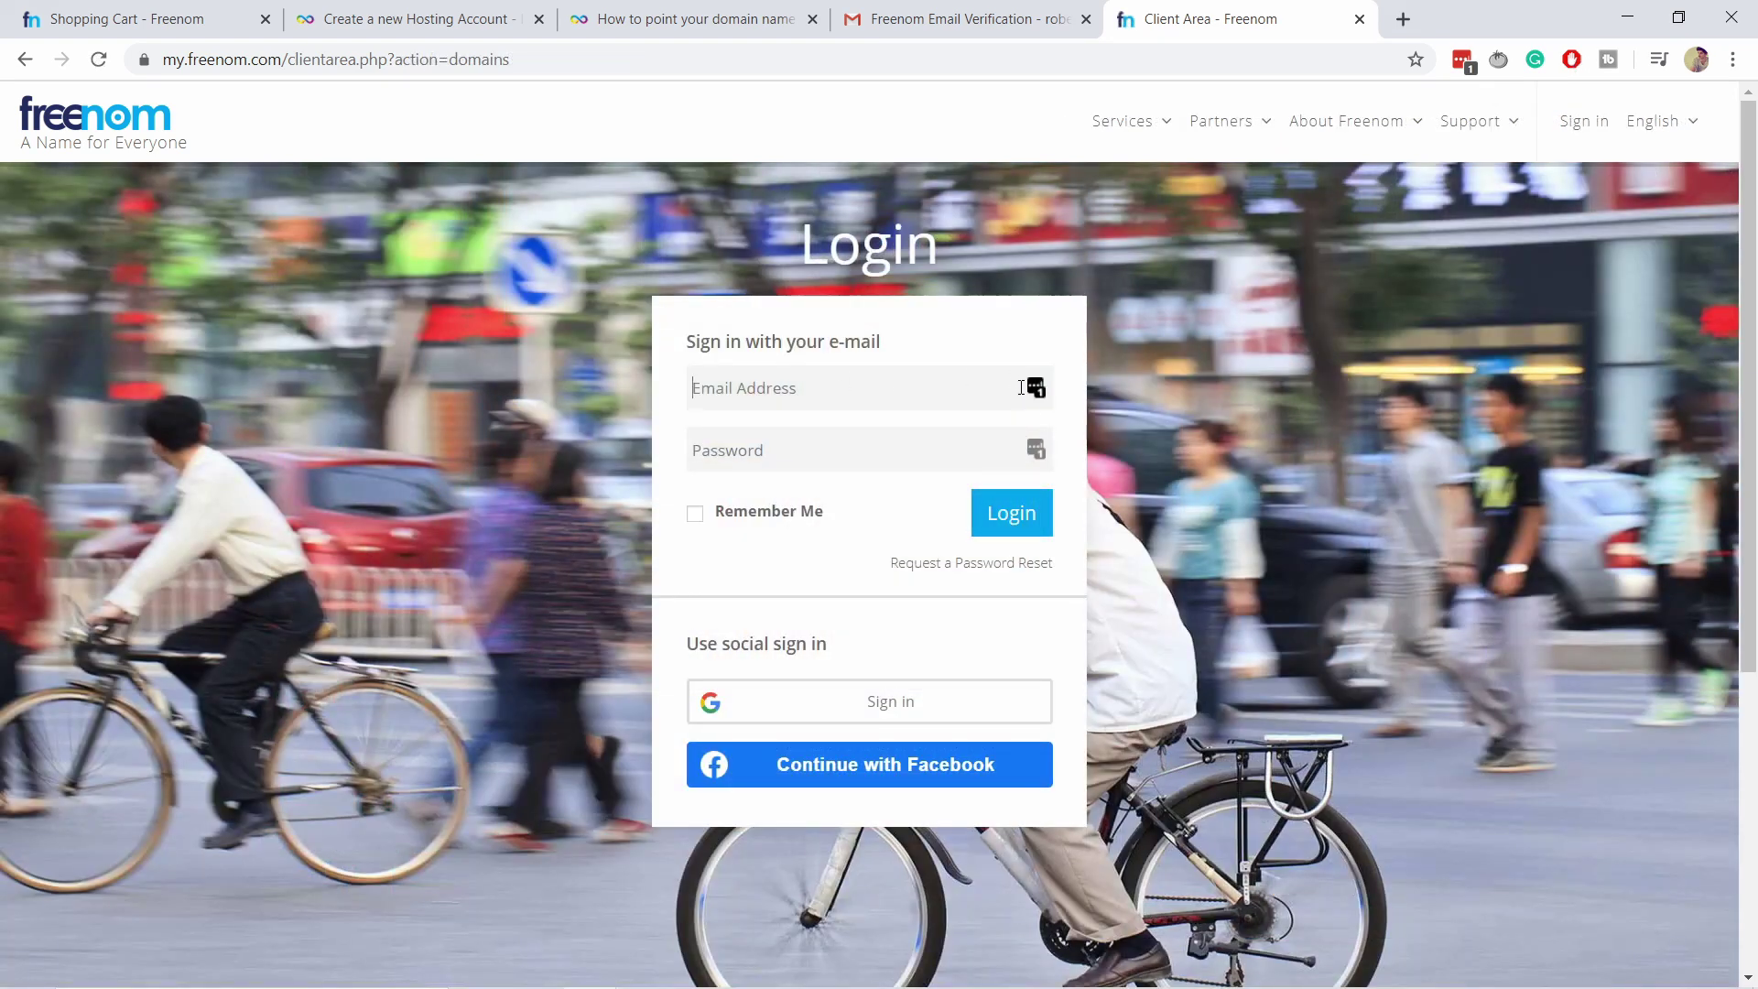
Log in with the saved LastPass Freenom credentials to list punchsalad.ga as active.
{"action": "left_click", "coordinate": [1033, 388]}
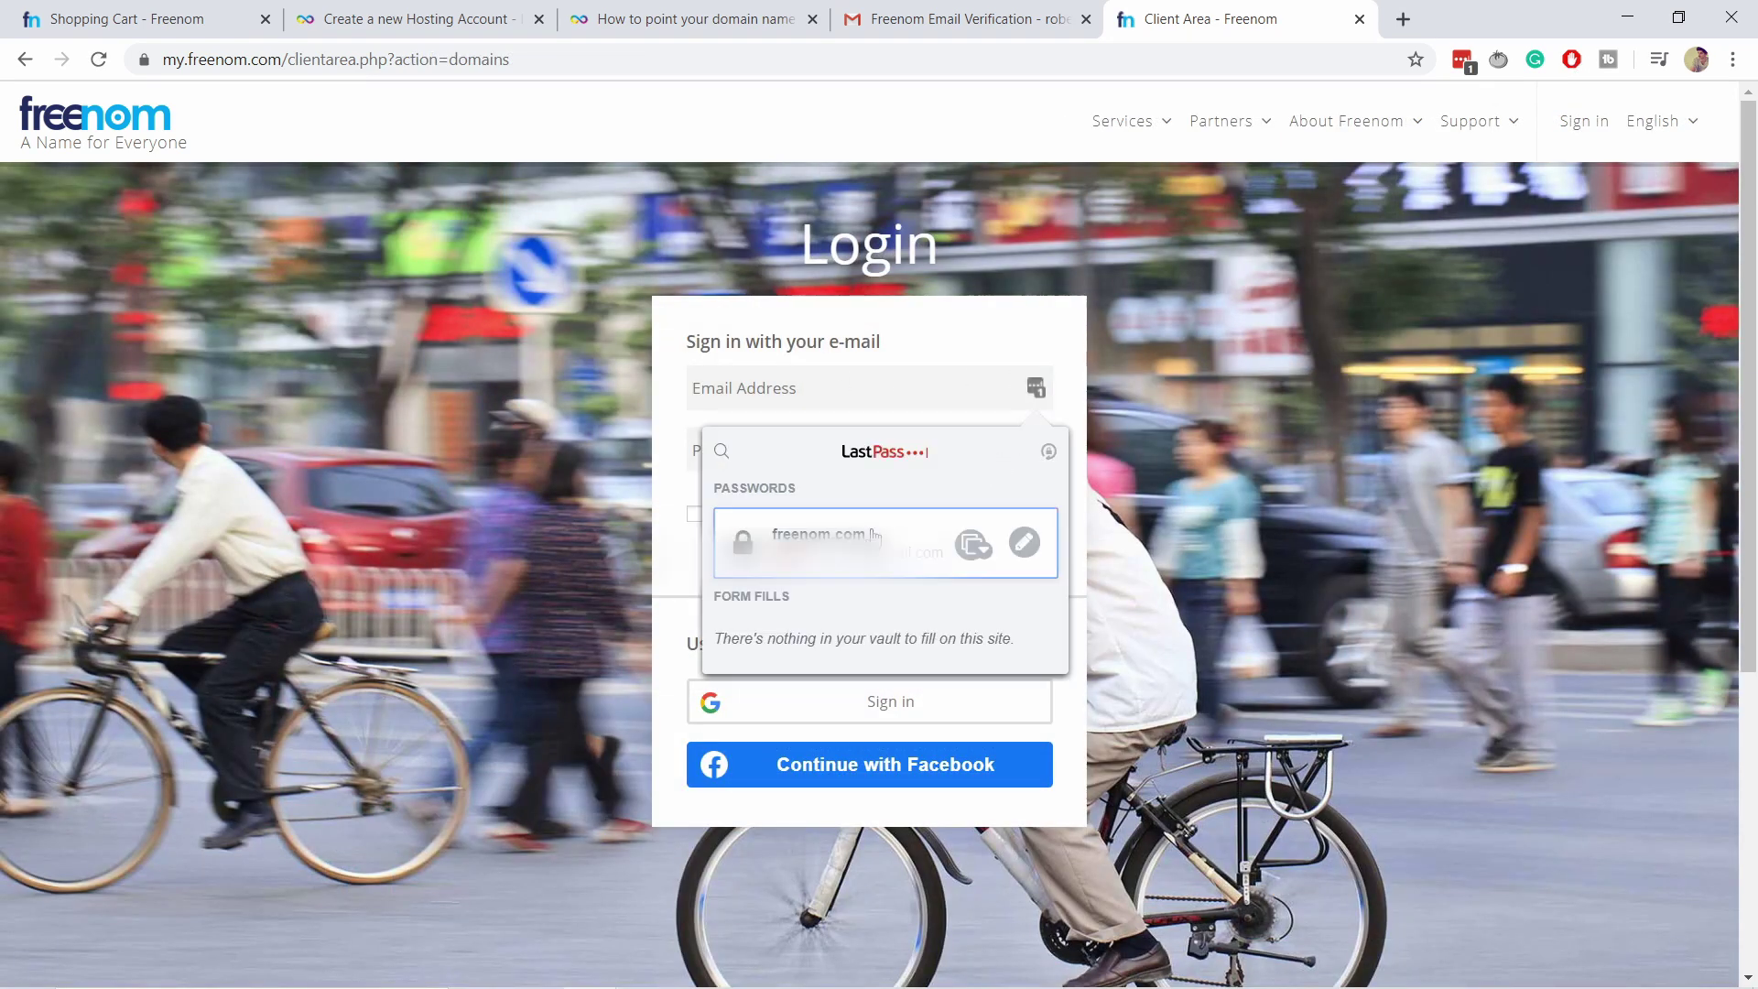
{"action": "left_click", "coordinate": [961, 537]}
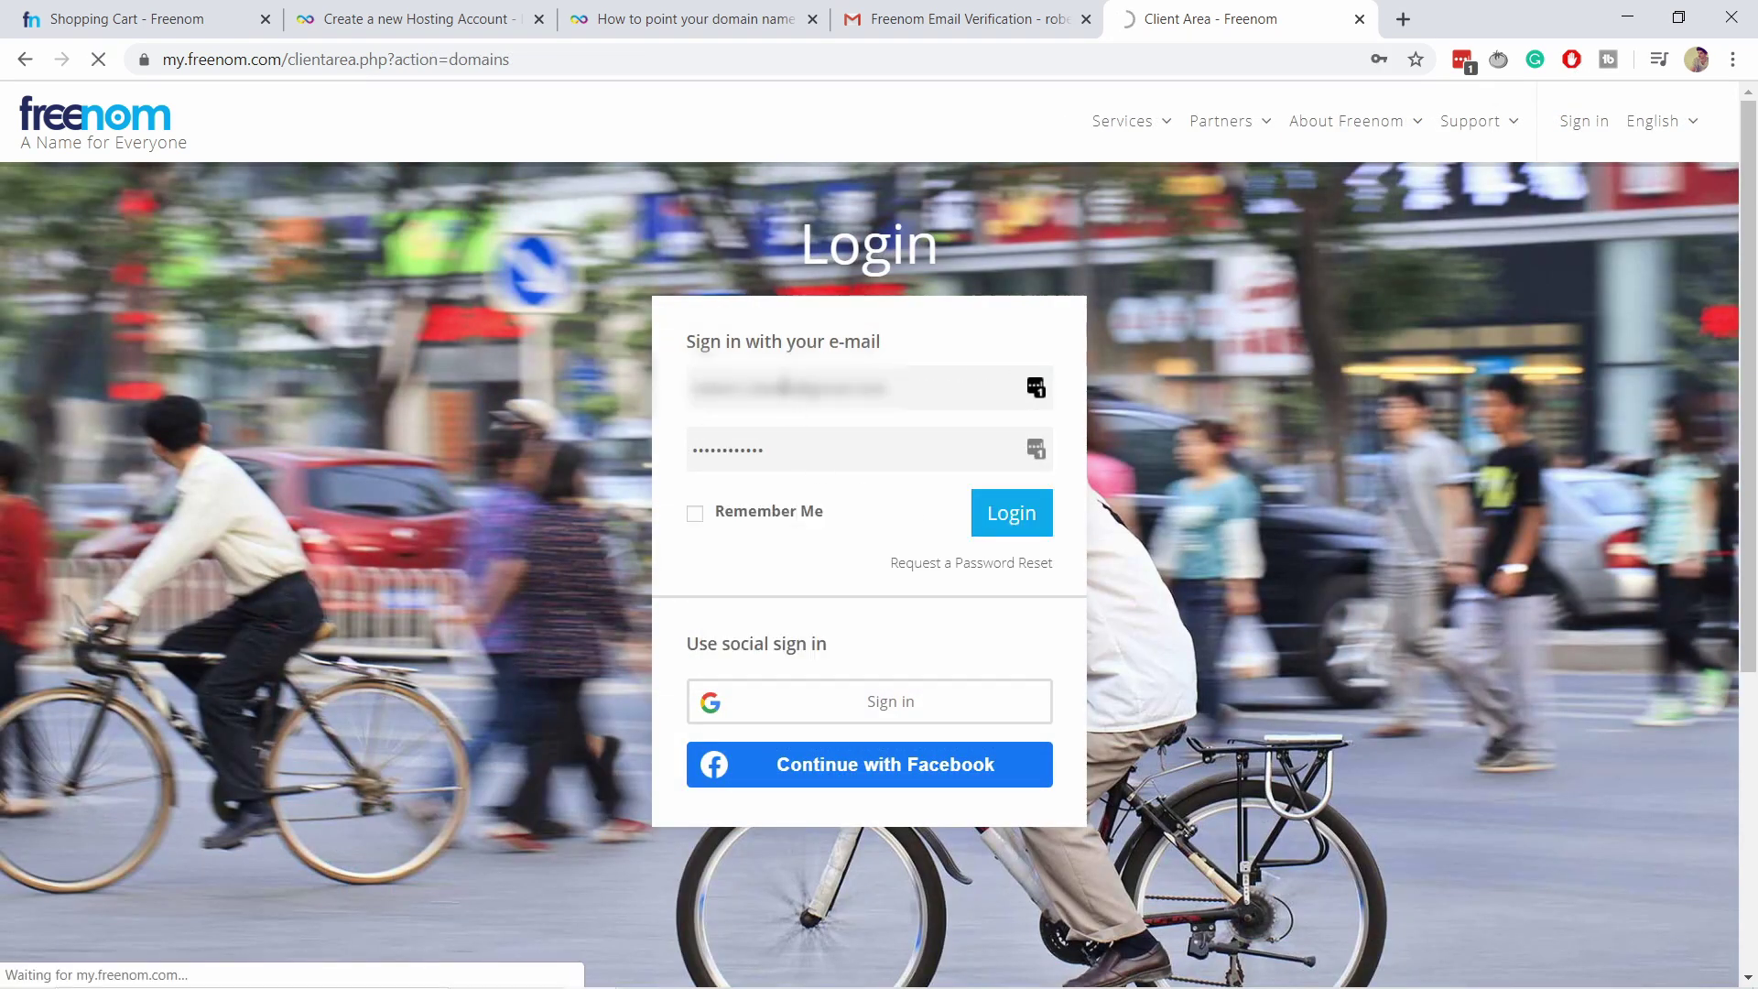
{"action": "scroll", "coordinate": [423, 392], "scroll_direction": "down", "scroll_amount": 1}
{"action": "scroll", "coordinate": [388, 349], "scroll_direction": "up", "scroll_amount": 1}
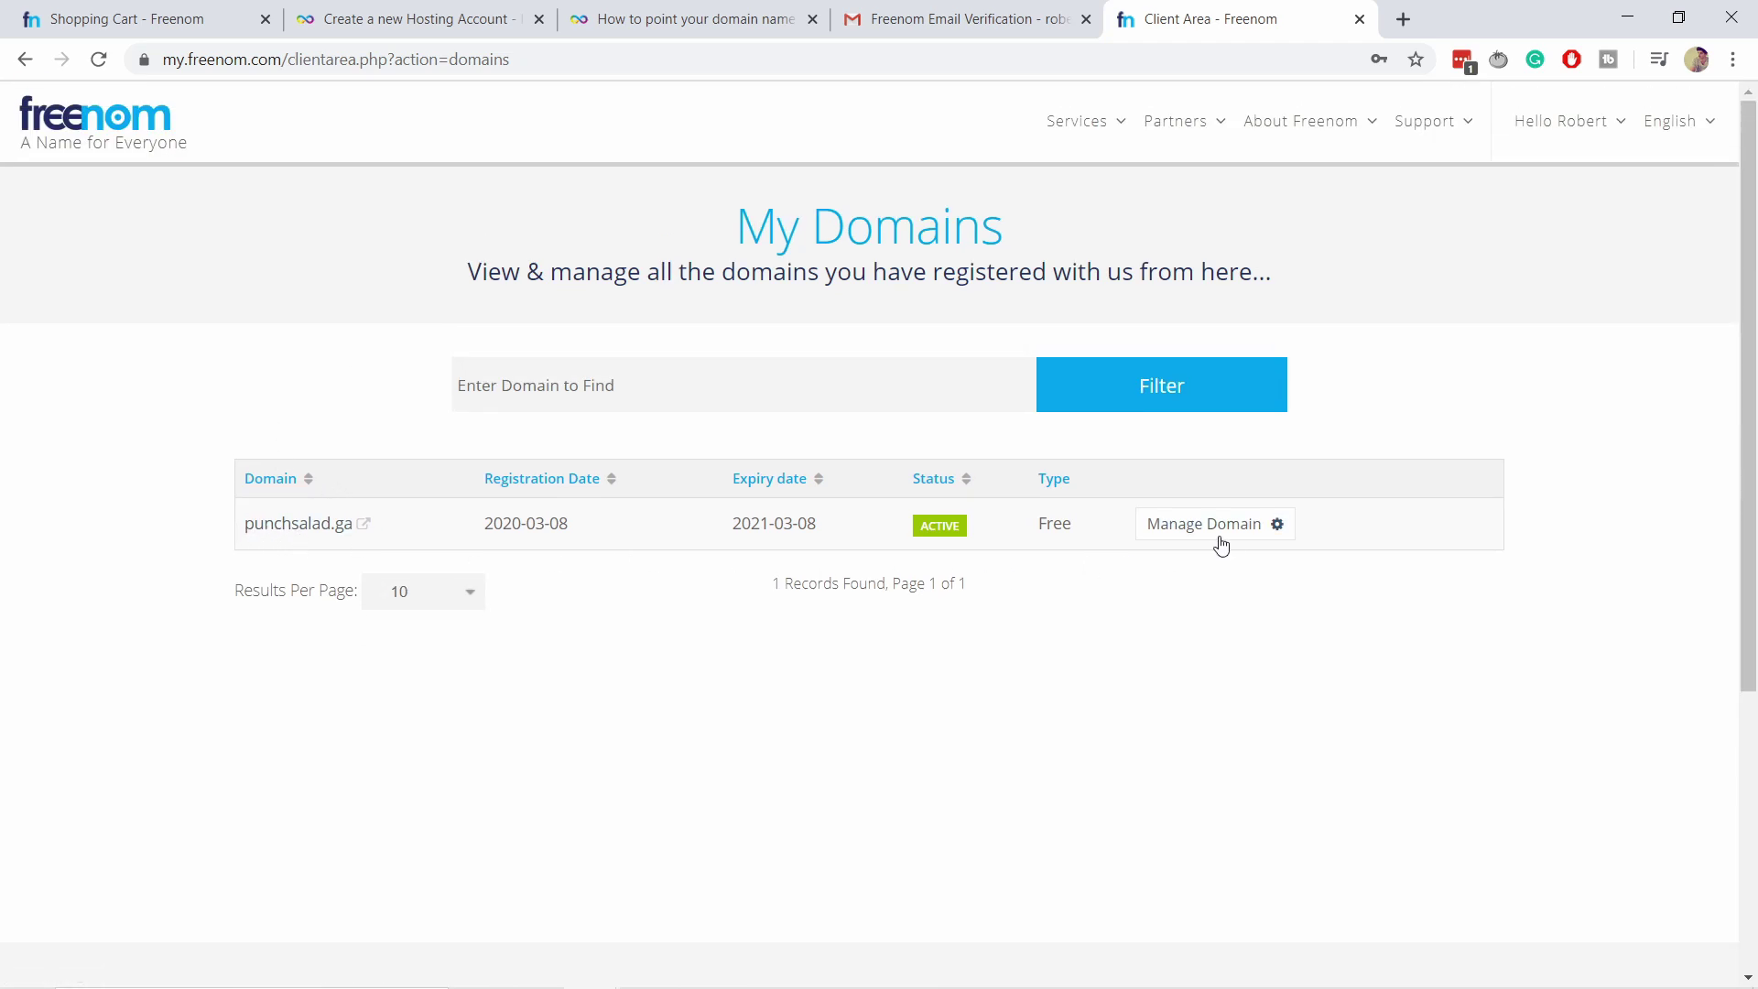
Open punchsalad.ga's Freenom DNS nameservers, confirming NS1.EPIZY.COM and NS2.EPIZY.COM.
{"action": "left_click", "coordinate": [1190, 539]}
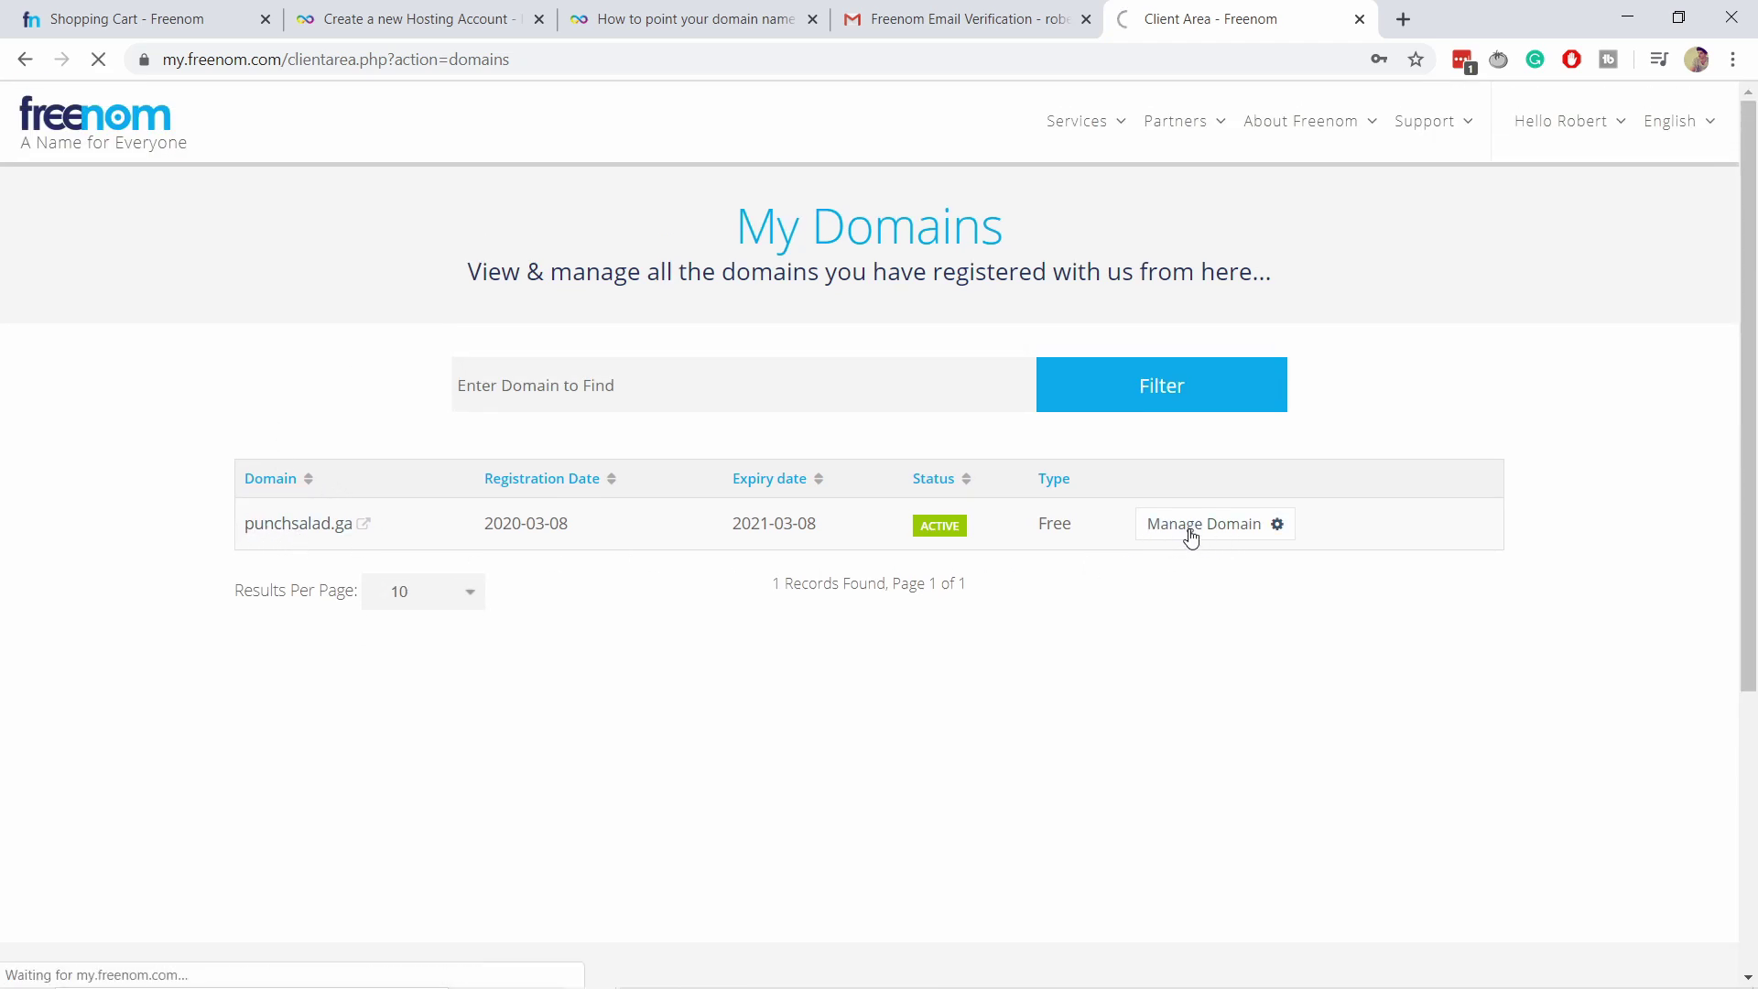
{"action": "left_click", "coordinate": [810, 327]}
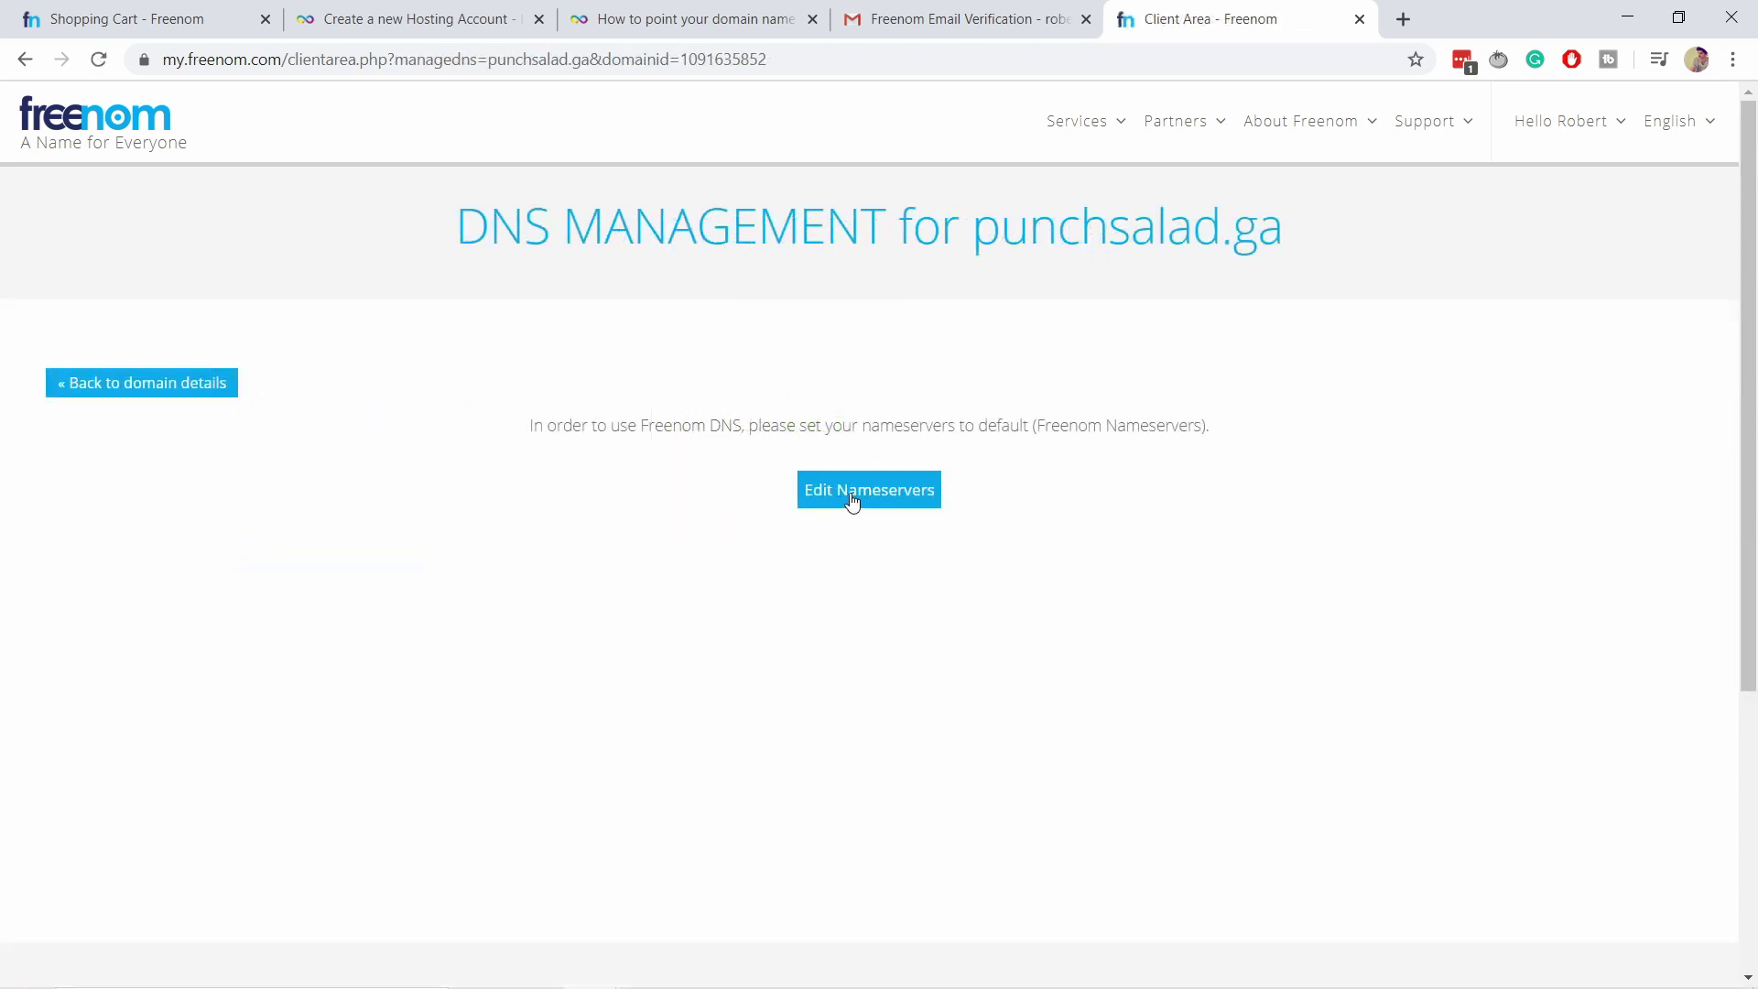
{"action": "left_click", "coordinate": [852, 500]}
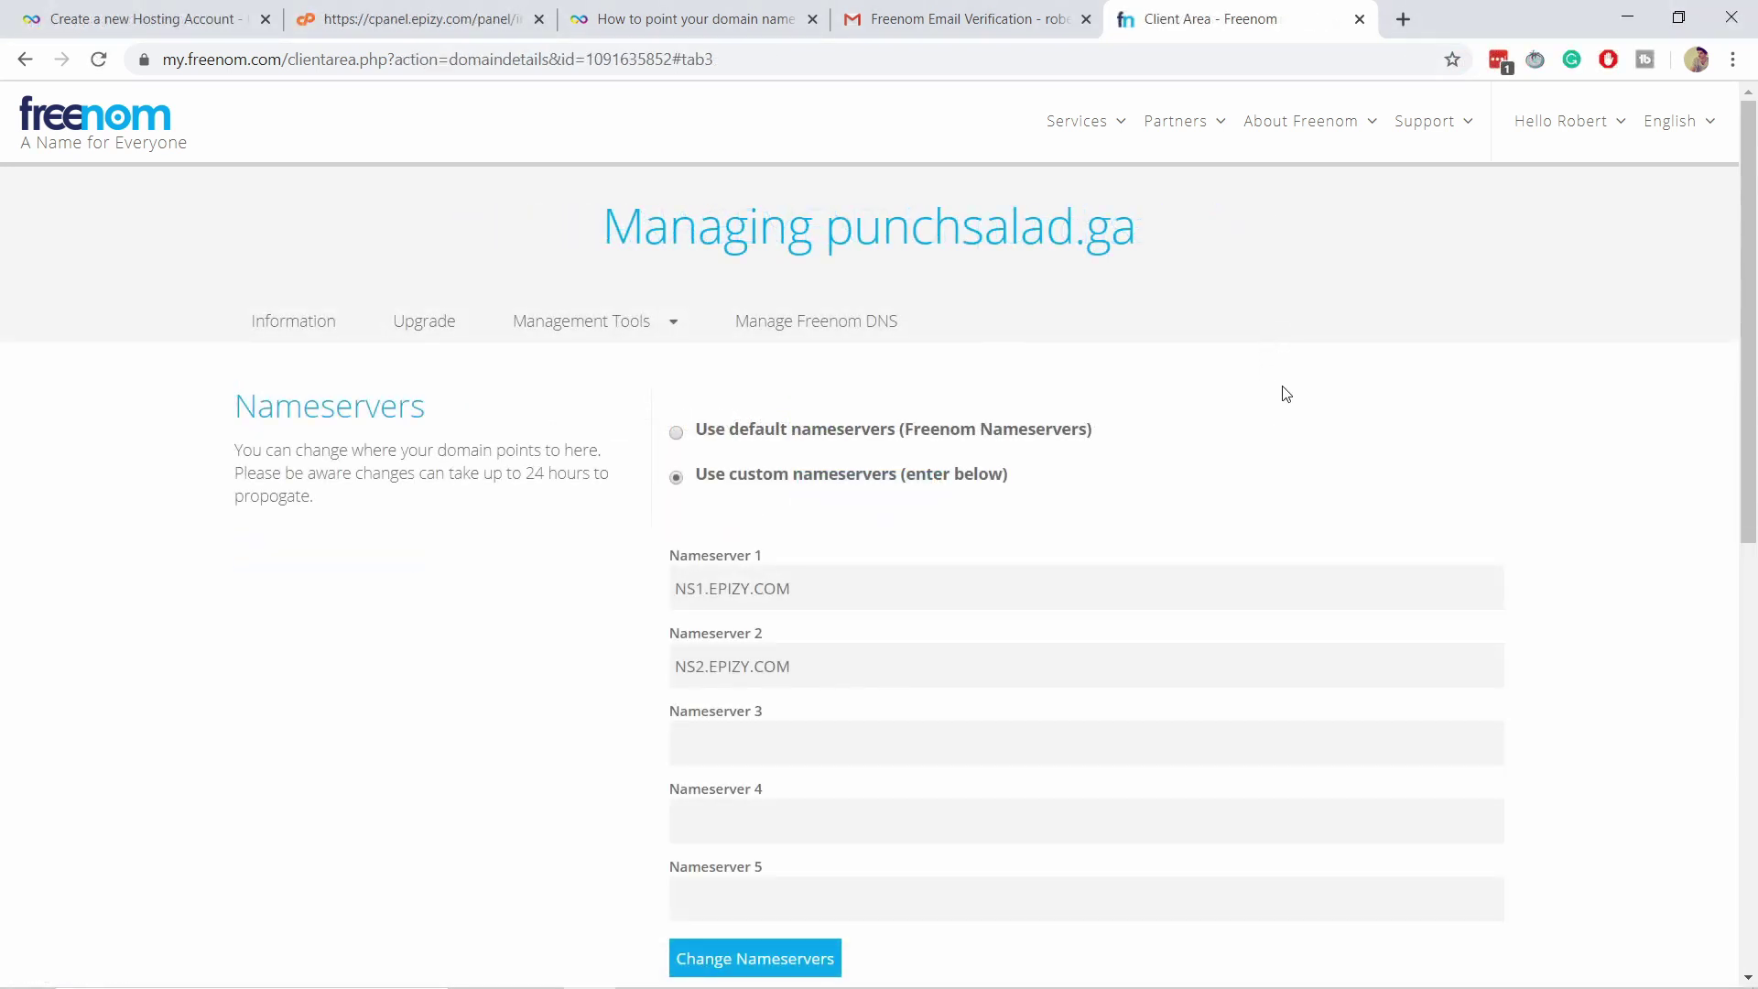
{"action": "scroll", "coordinate": [1302, 375], "scroll_direction": "down", "scroll_amount": 1}
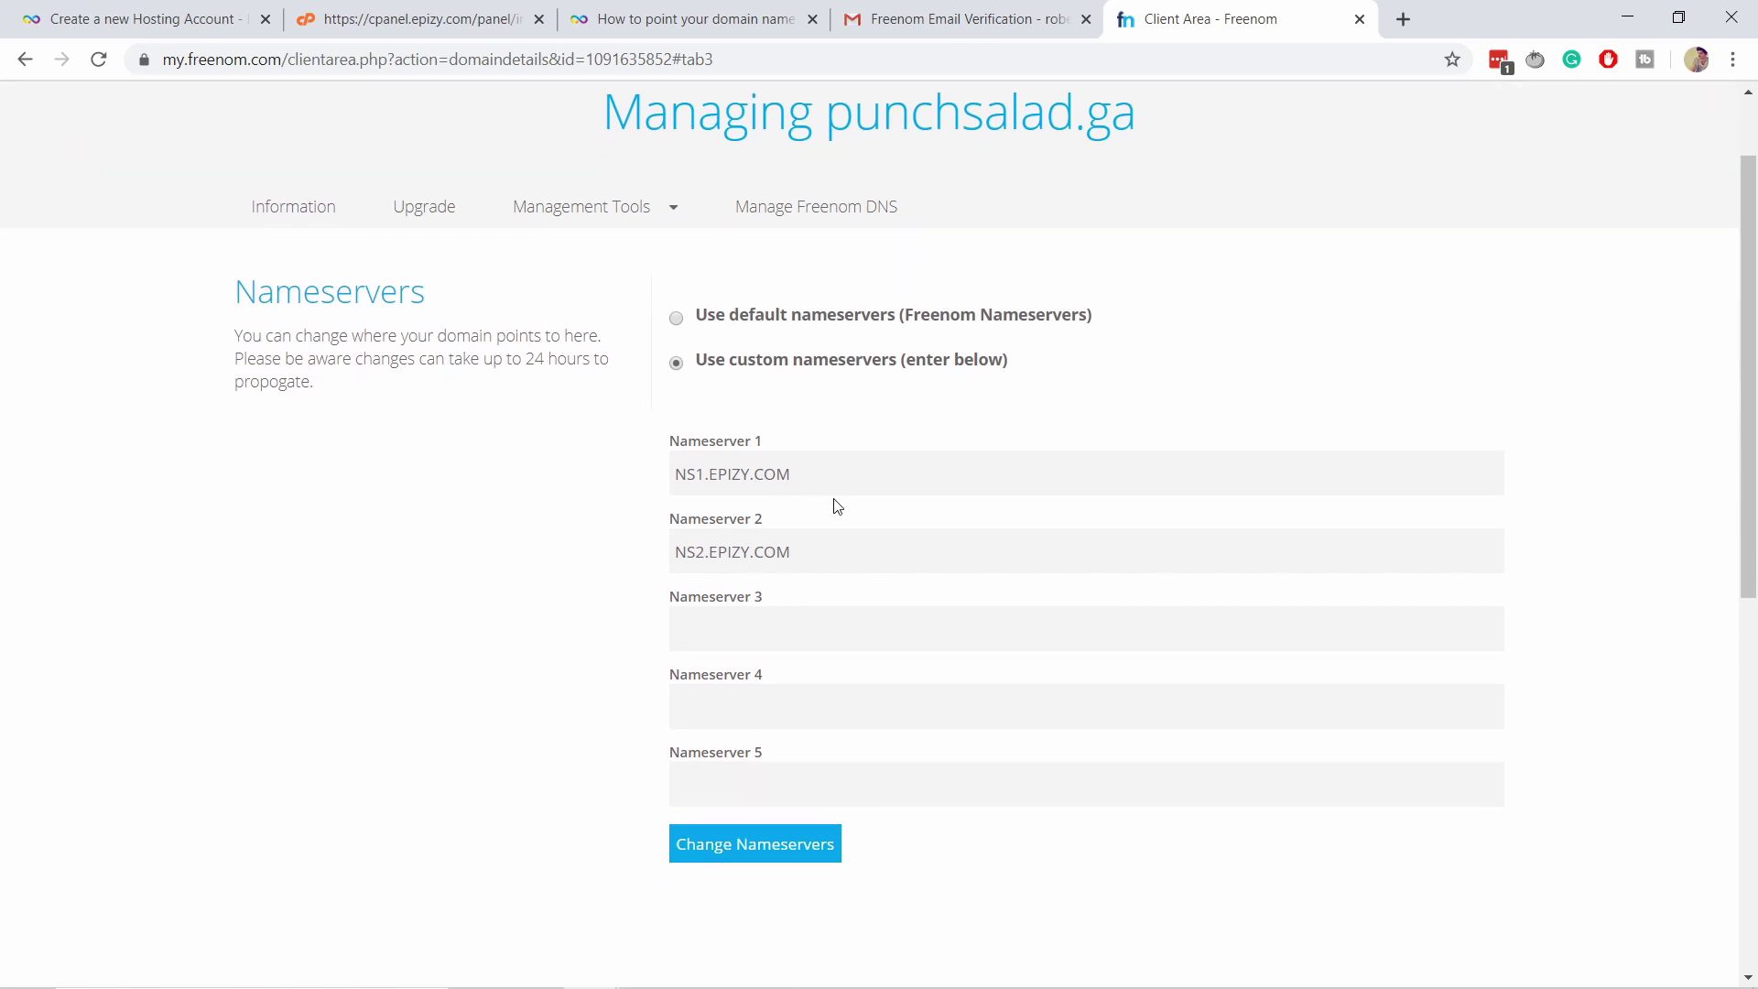
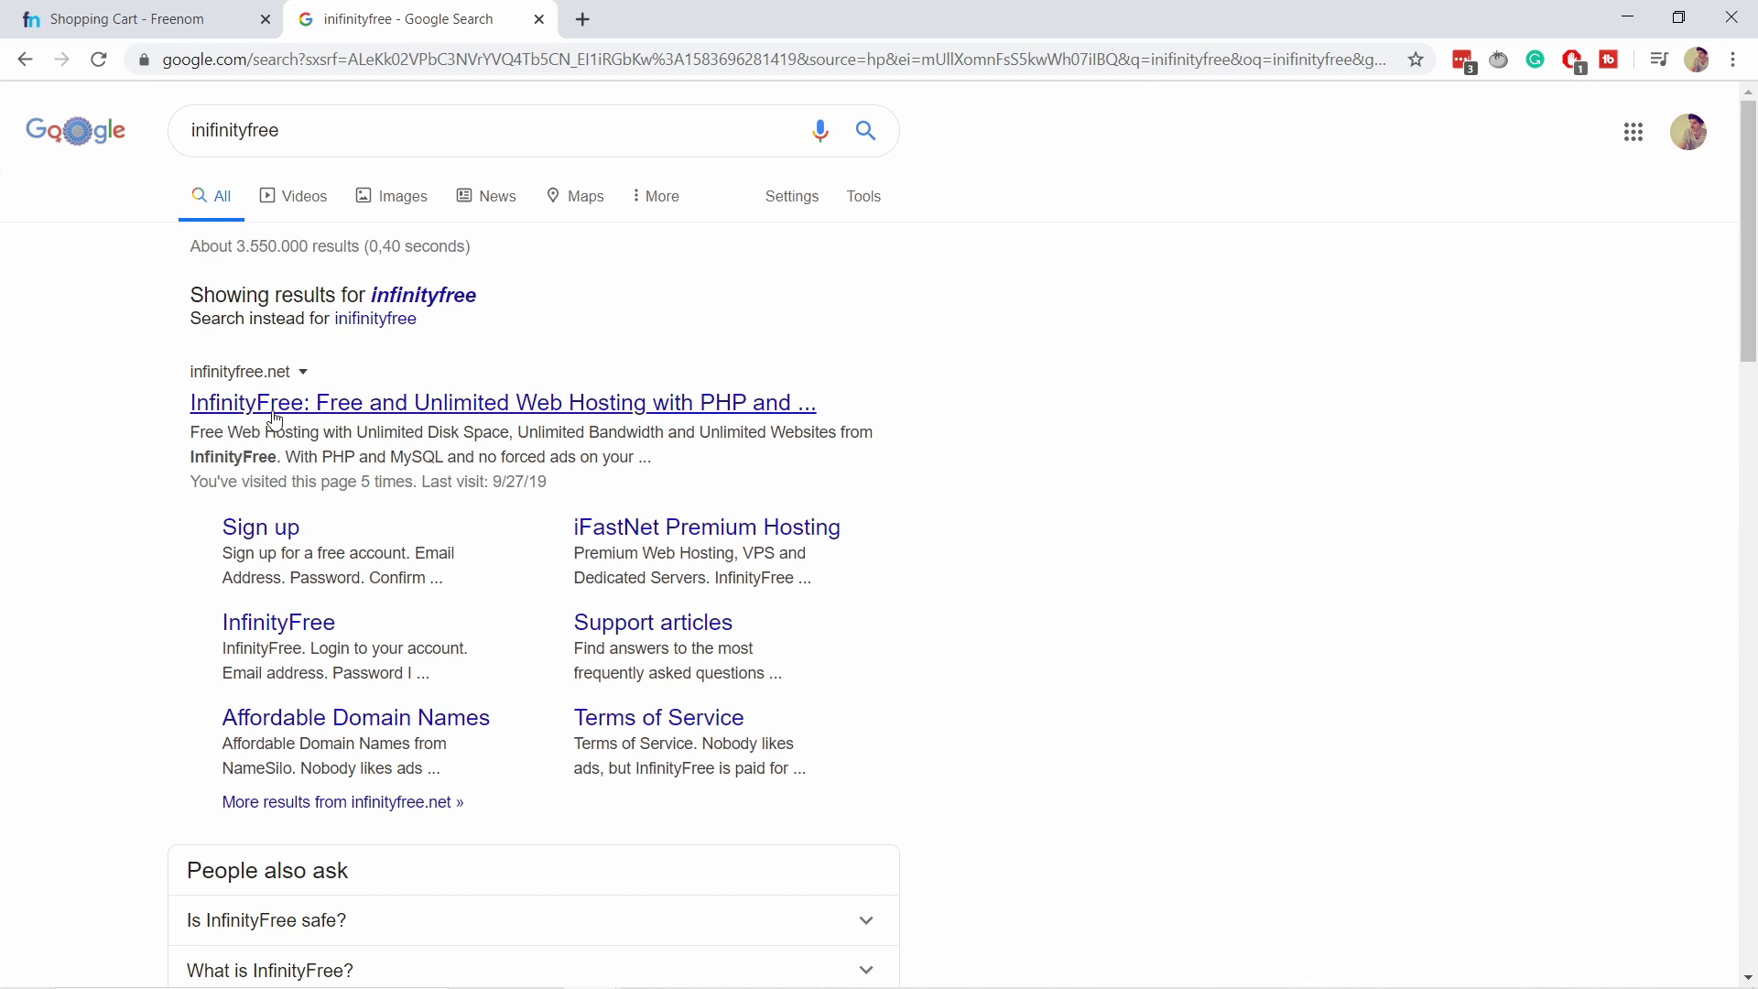
Open the InfinityFree website from the search results.
{"action": "left_click", "coordinate": [255, 409]}
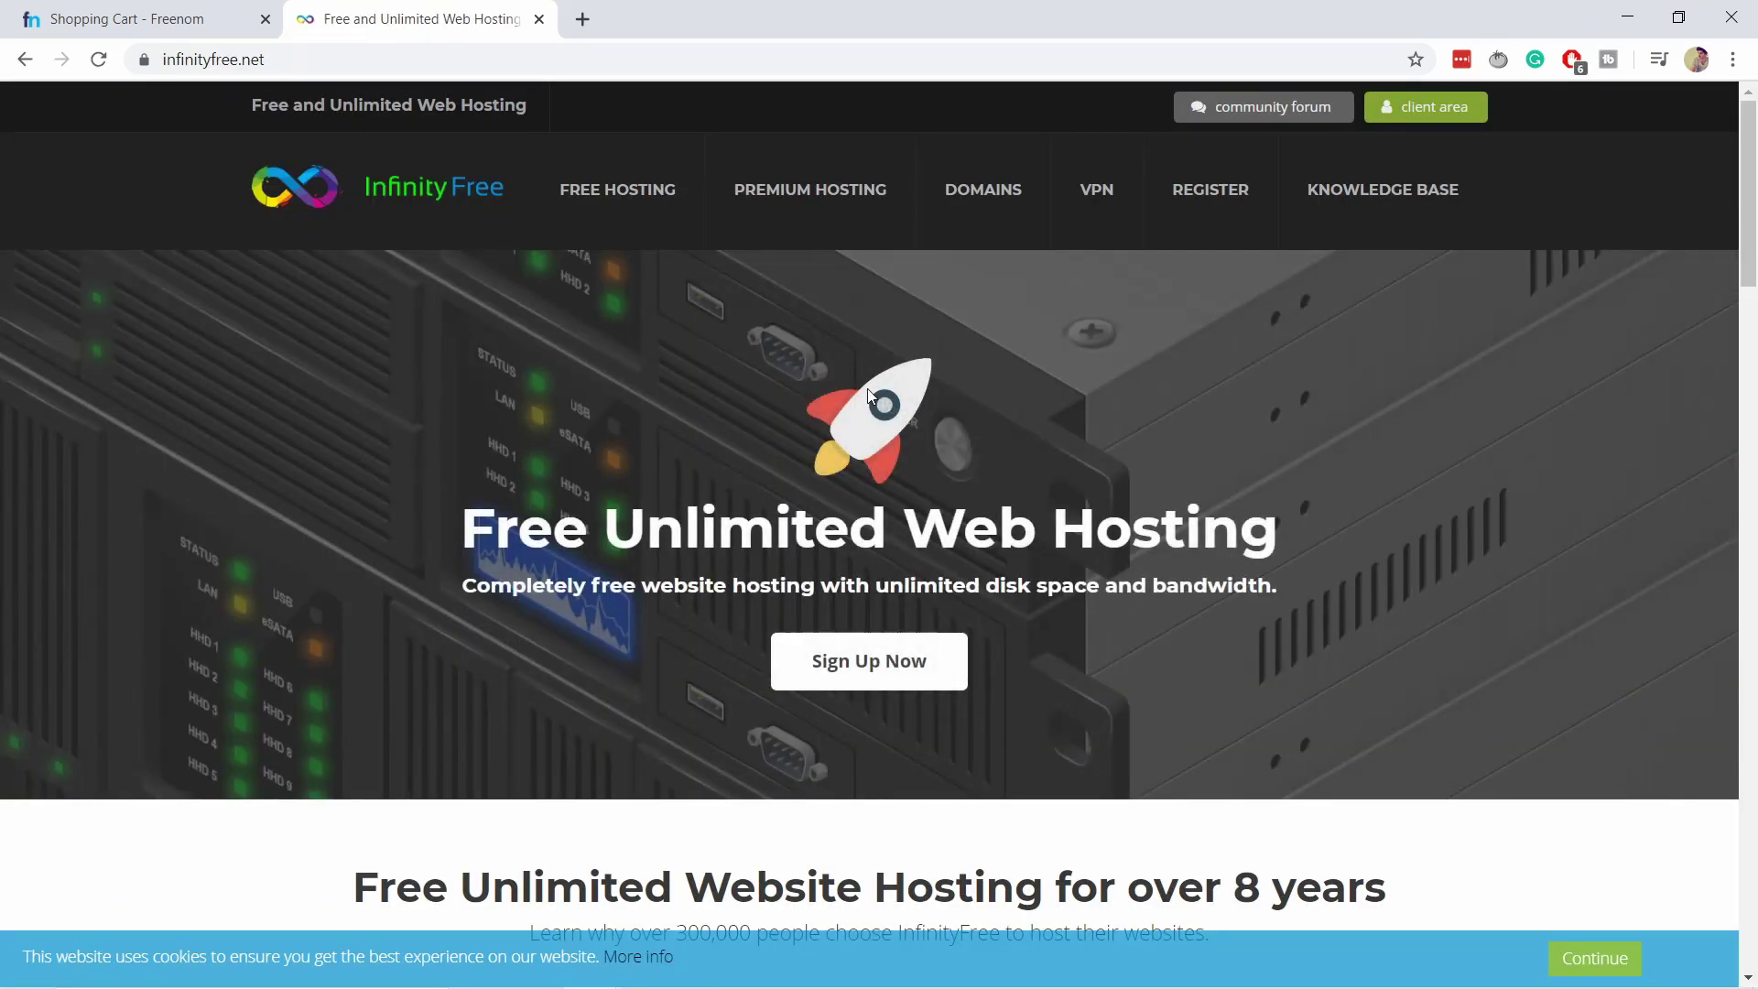
{"action": "scroll", "coordinate": [938, 399], "scroll_direction": "down", "scroll_amount": 1}
{"action": "scroll", "coordinate": [934, 399], "scroll_direction": "up", "scroll_amount": 1}
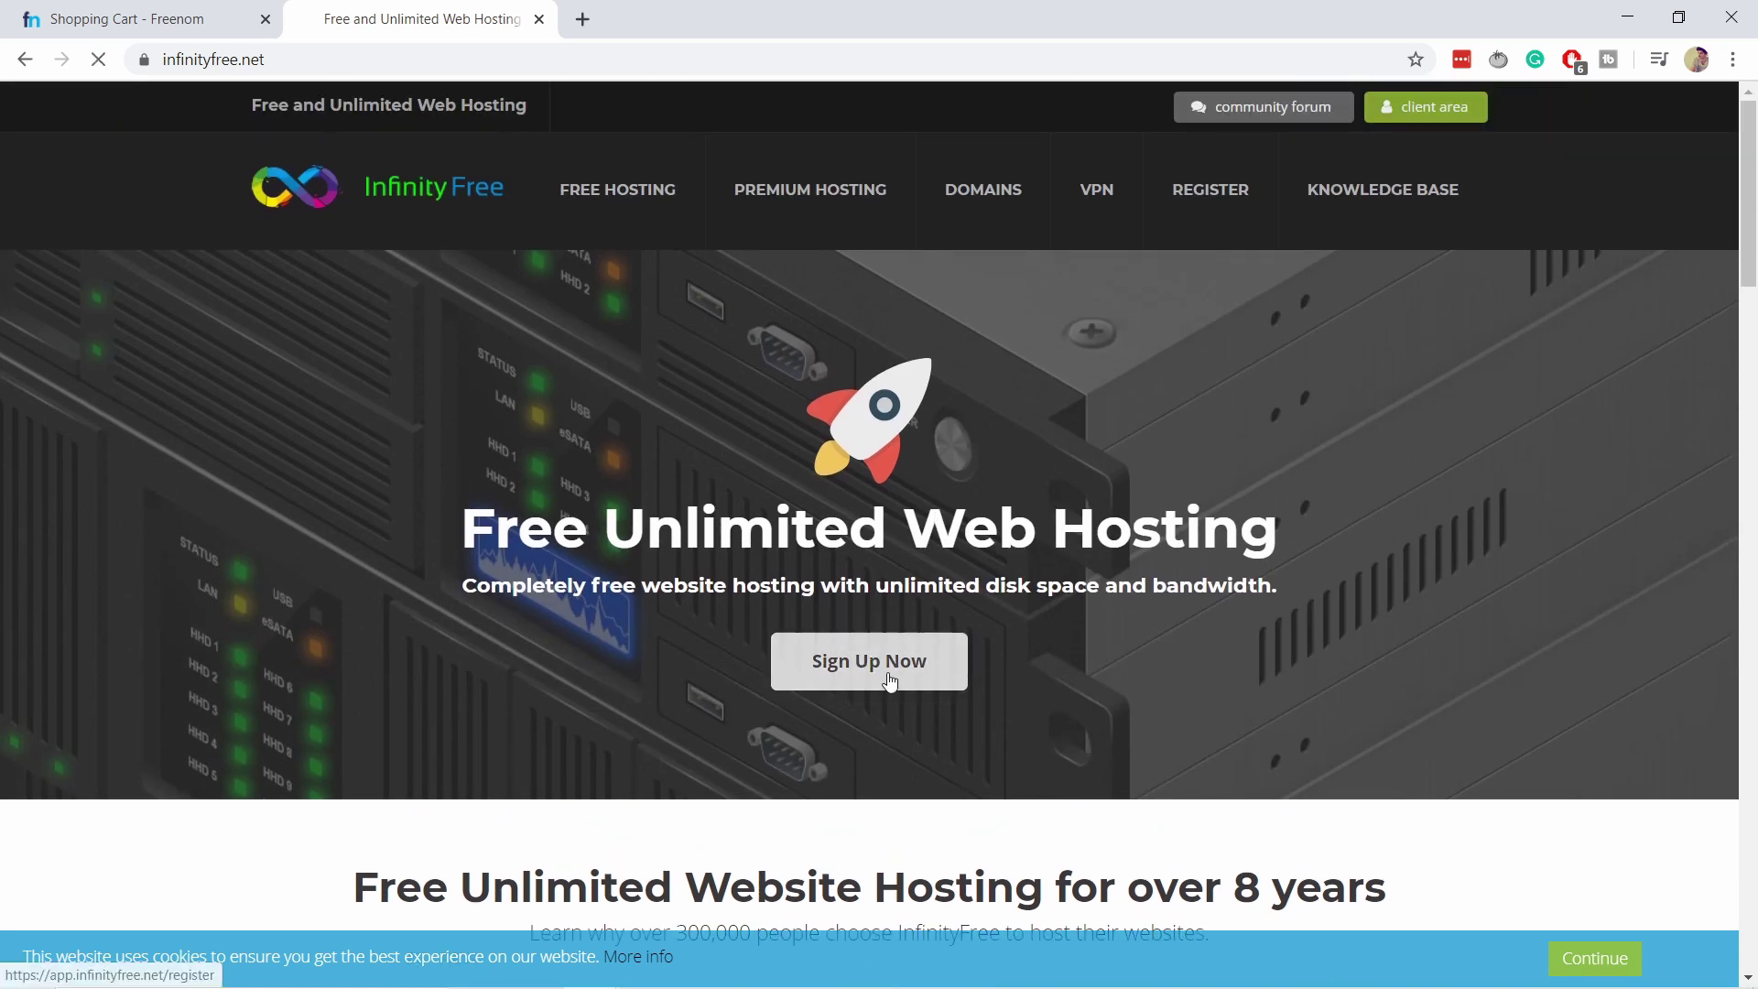
Register a free account with an e-mail address, generated password and accepted terms.
{"action": "left_click", "coordinate": [886, 673]}
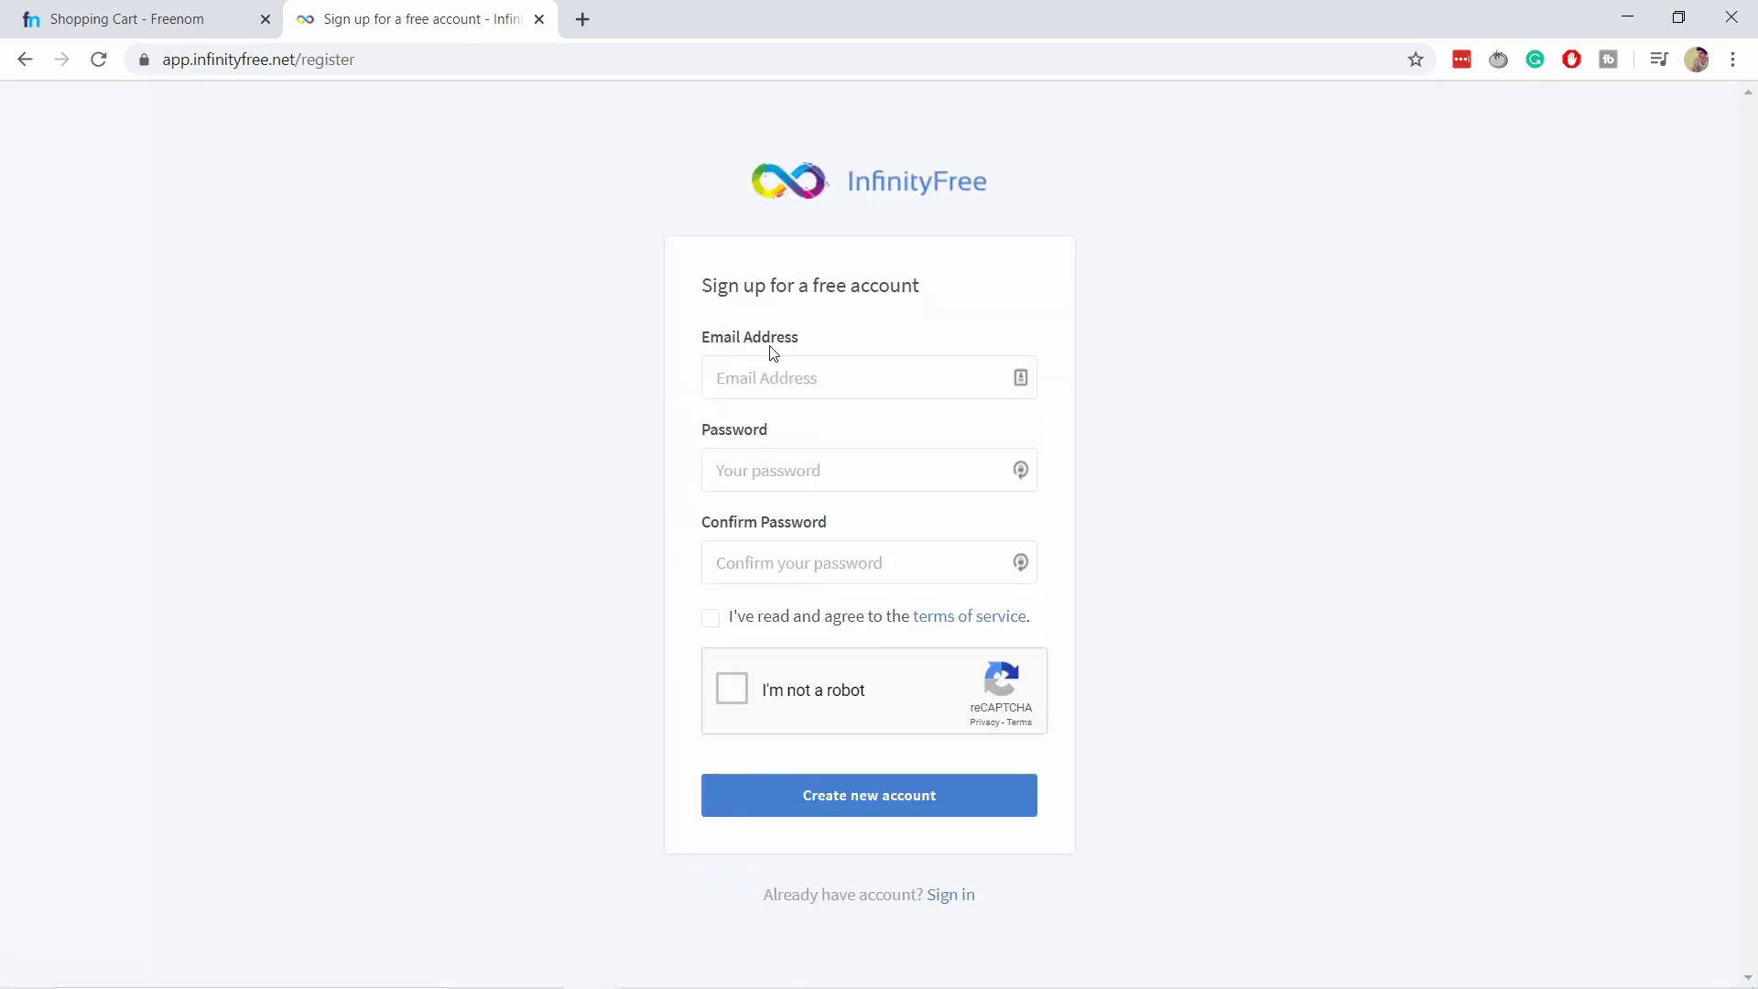
{"action": "left_click", "coordinate": [749, 377]}
{"action": "key", "text": "Tab"}
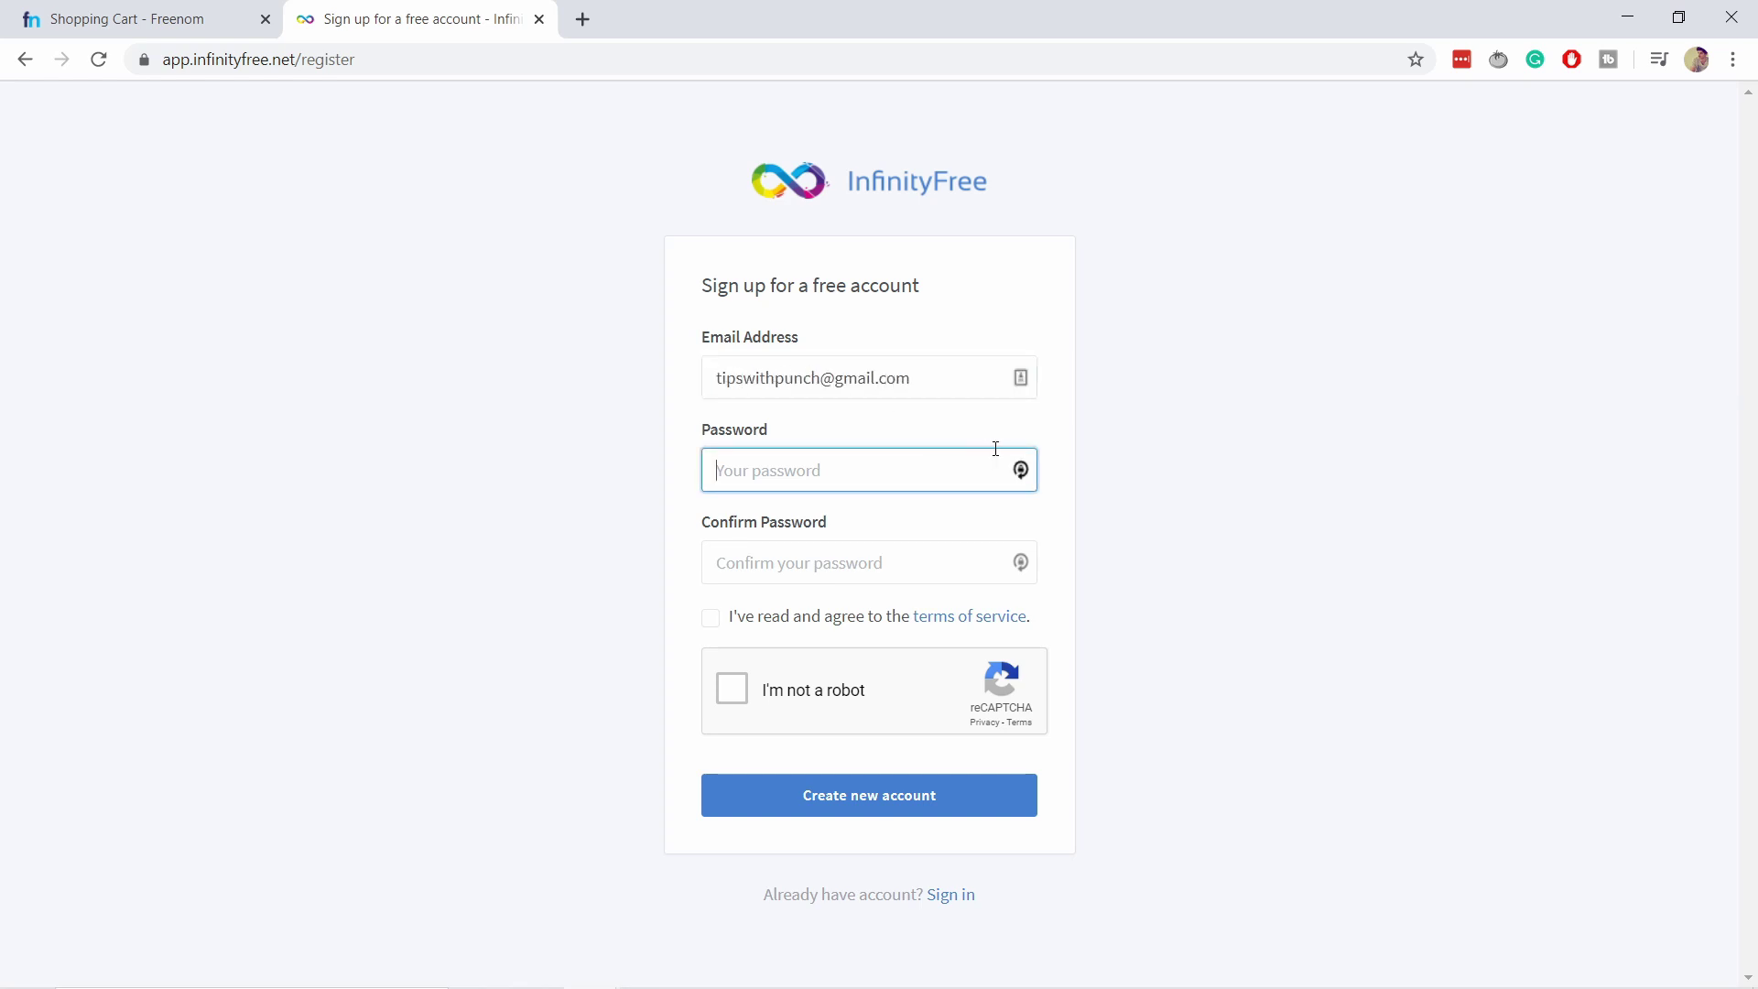
{"action": "left_click", "coordinate": [1020, 470]}
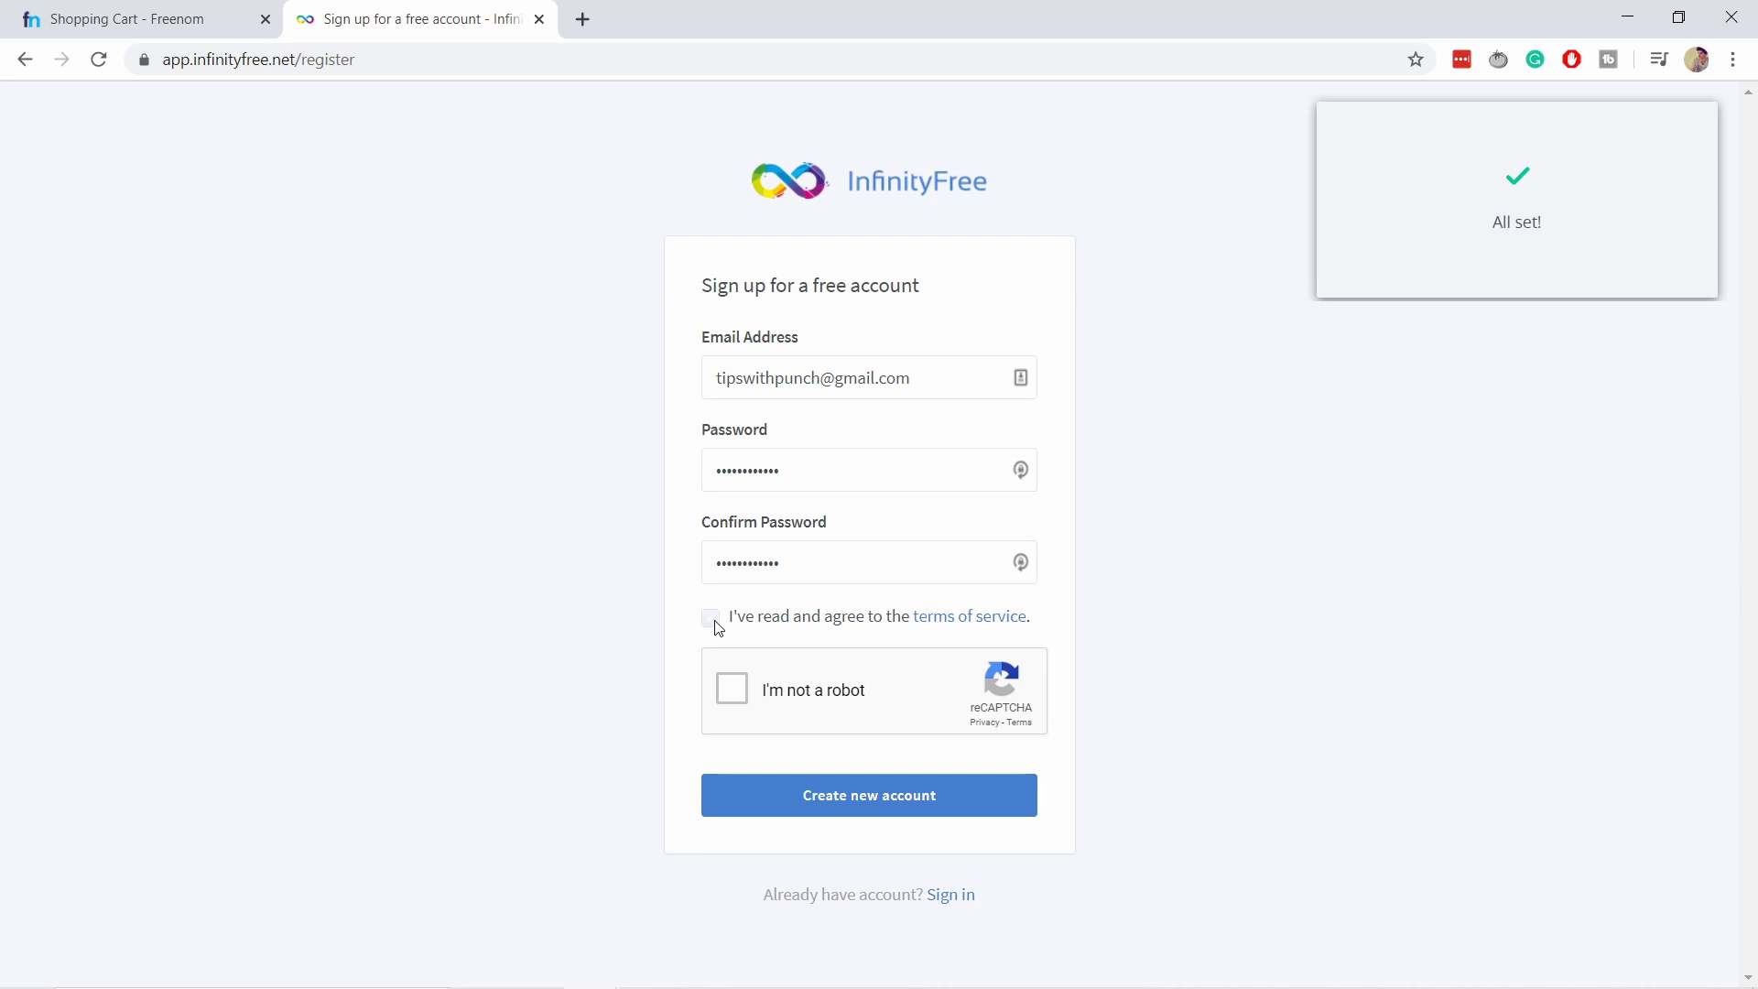
{"action": "left_click", "coordinate": [717, 624]}
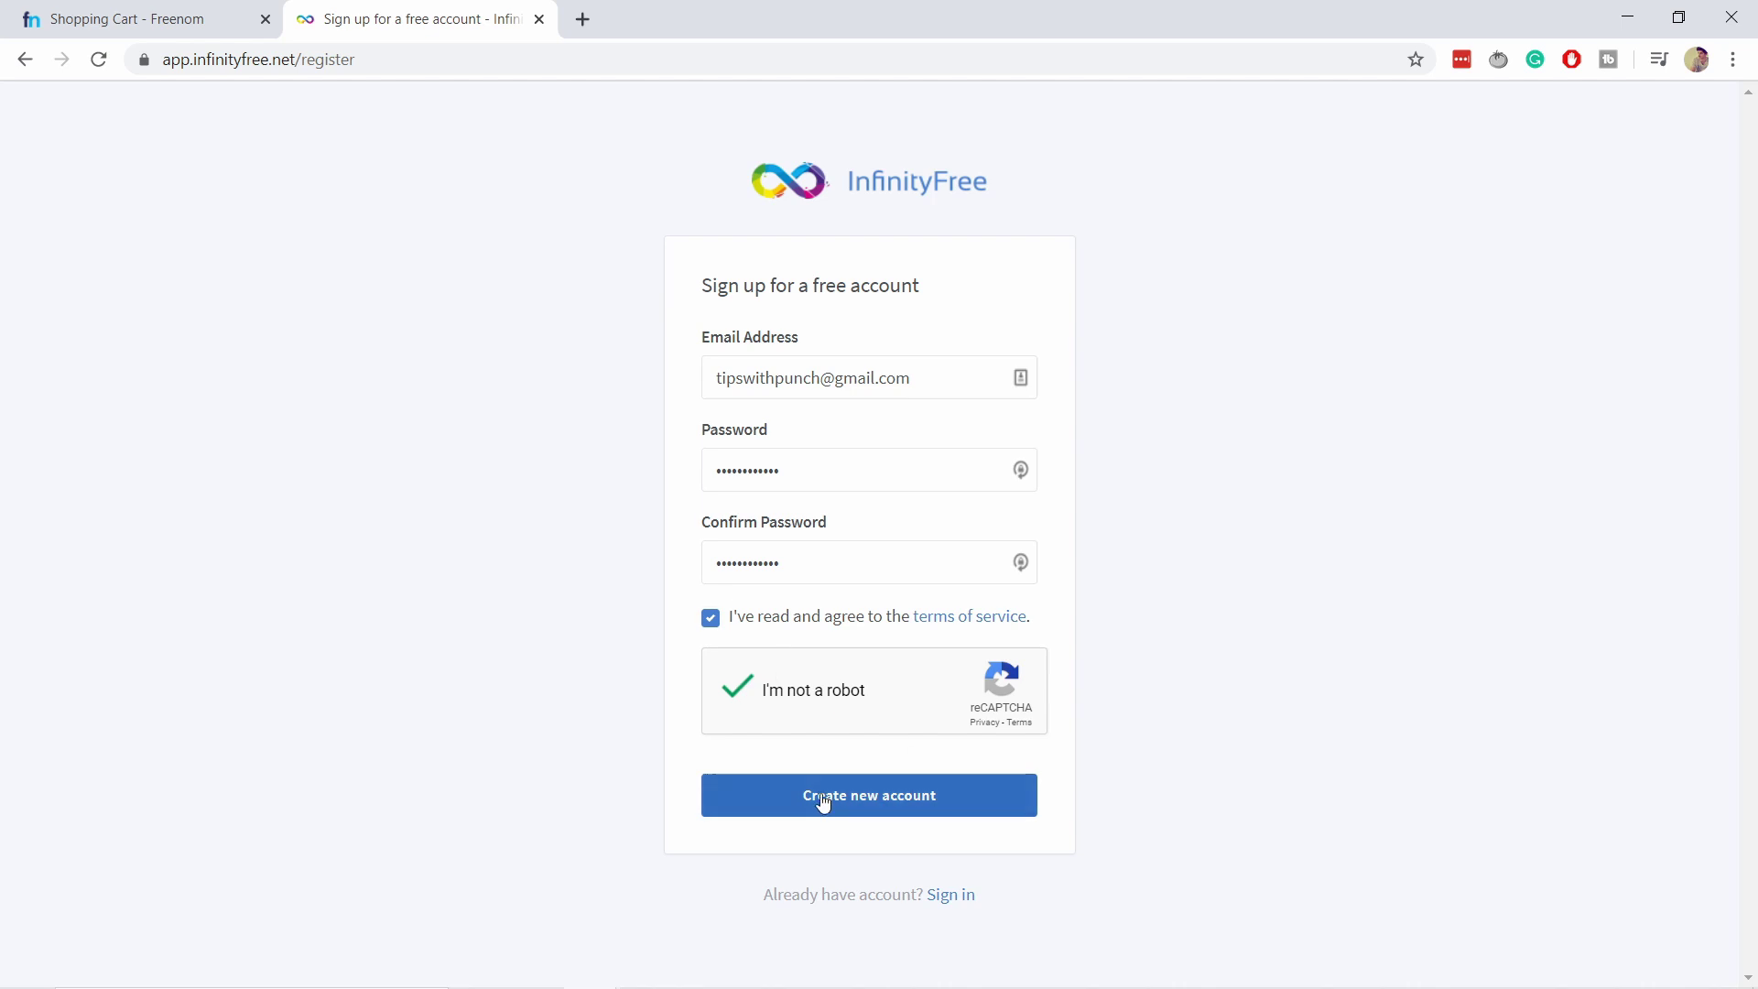
{"action": "left_click", "coordinate": [870, 805]}
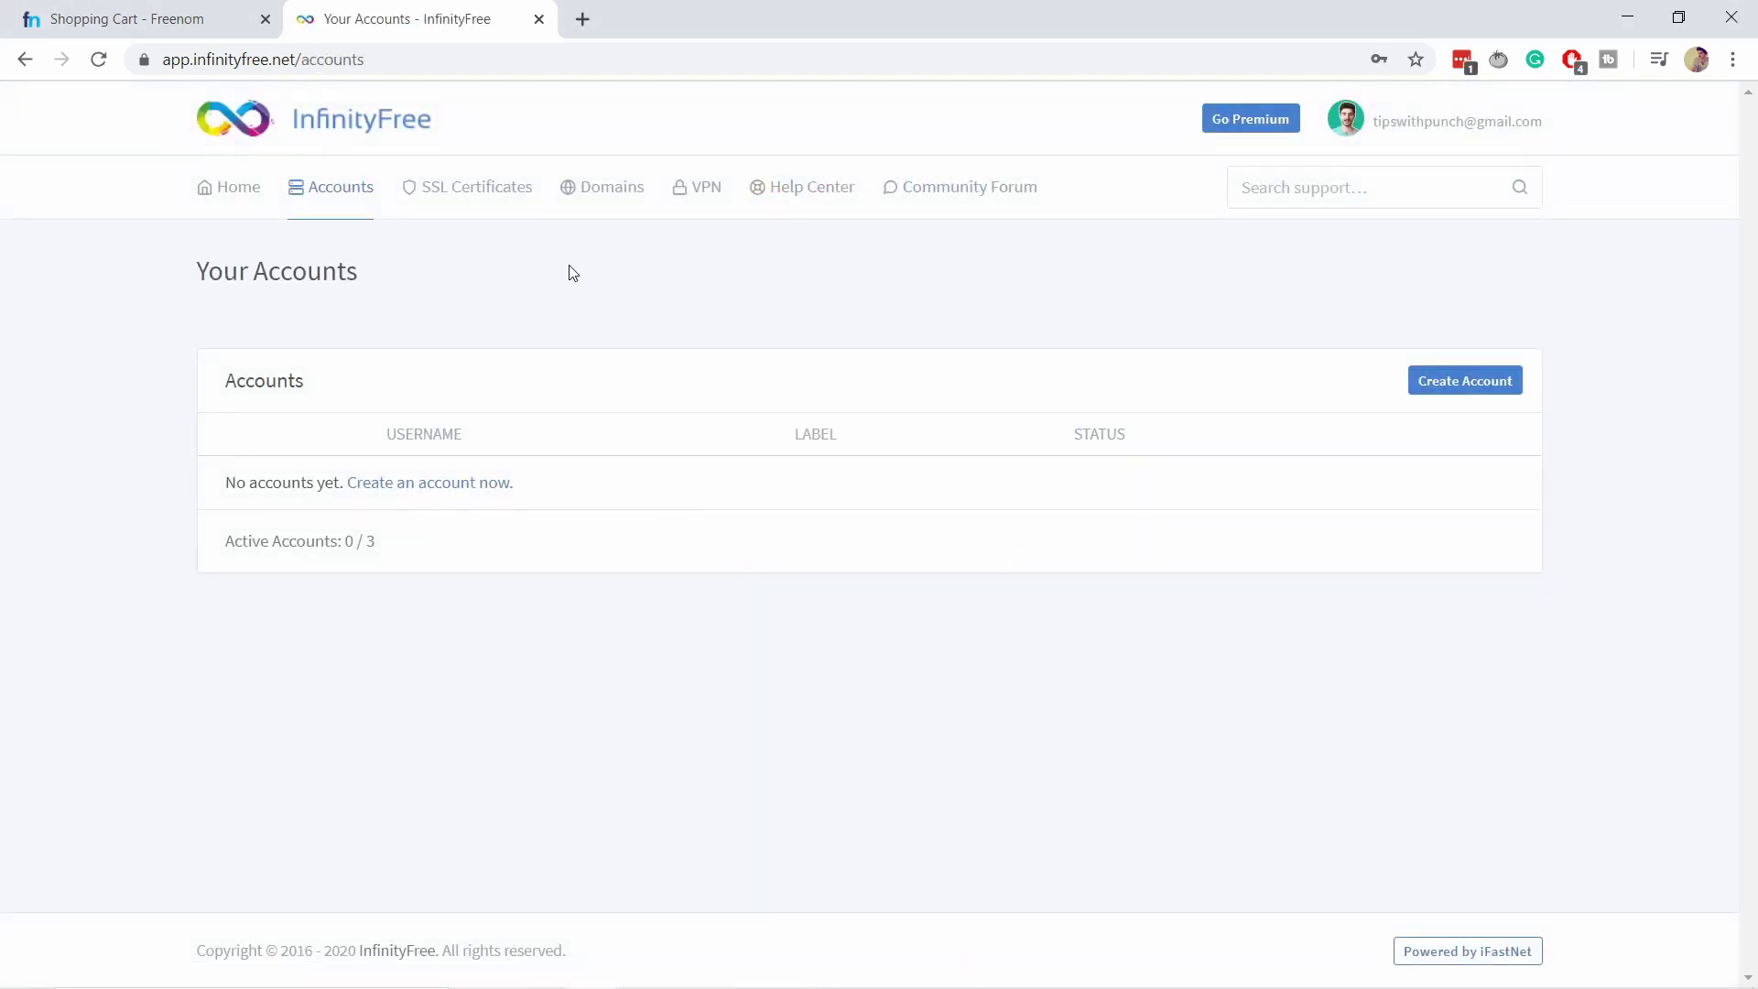
Start a new hosting account on custom domain punchsalad.ga and check its availability.
{"action": "left_click", "coordinate": [455, 493]}
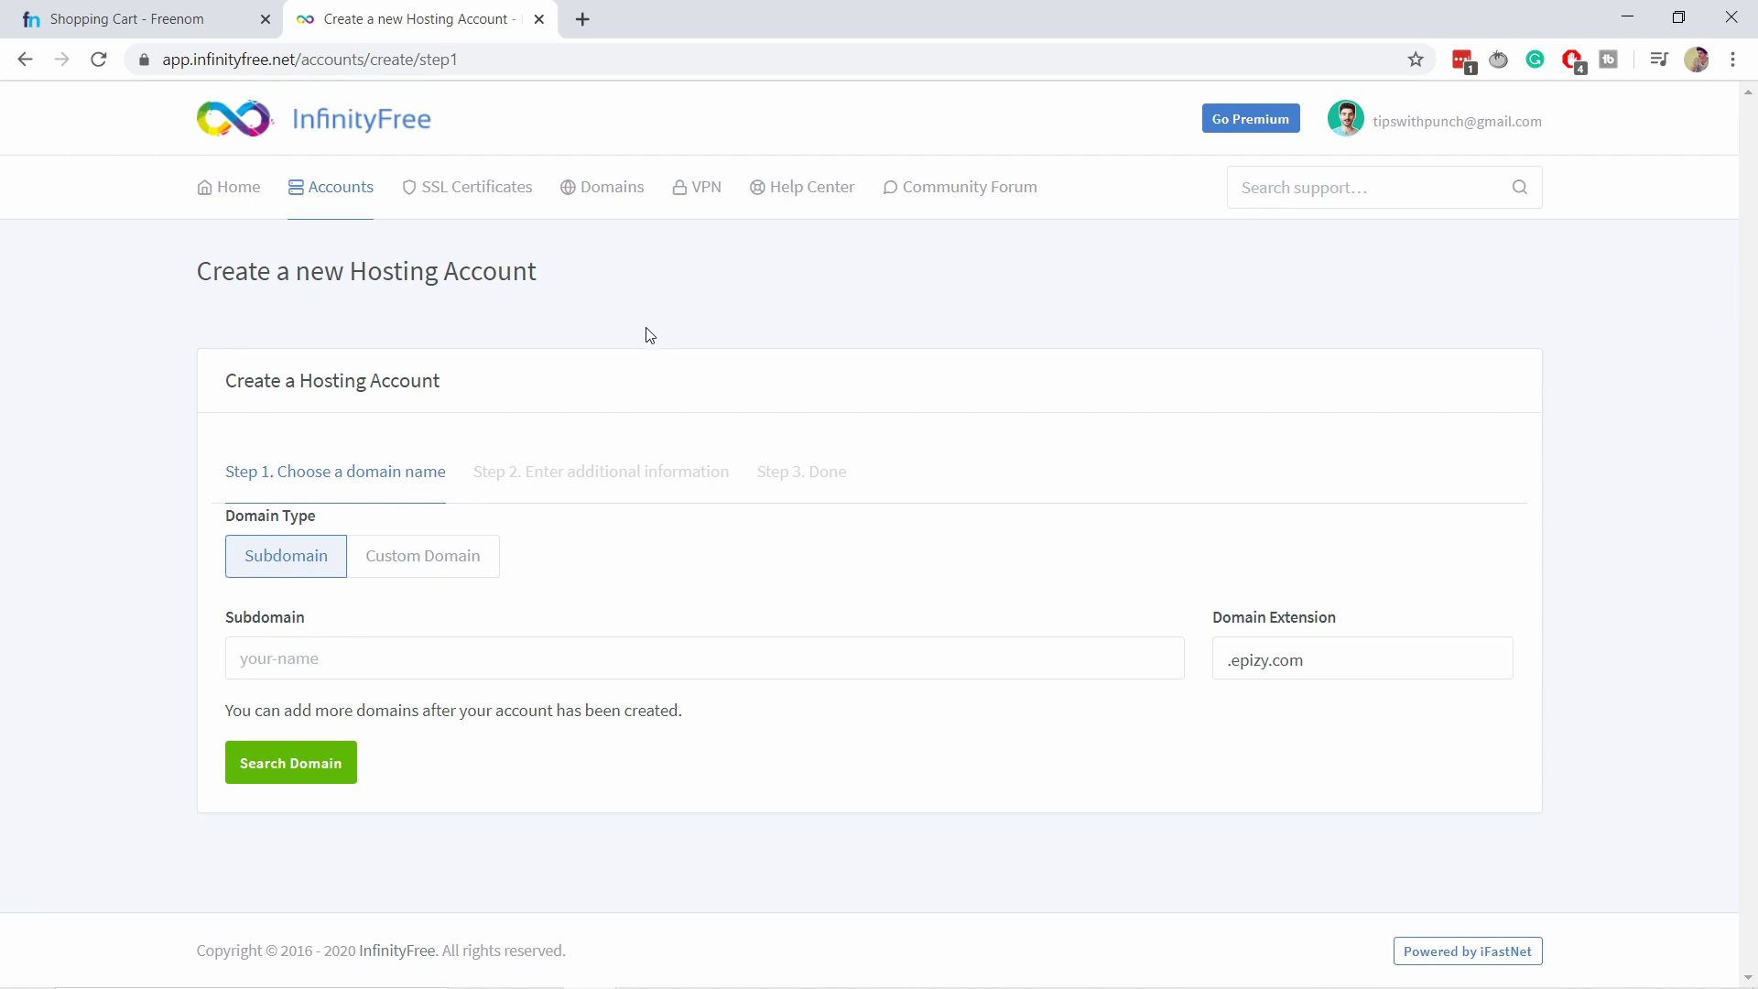
{"action": "left_click", "coordinate": [426, 571]}
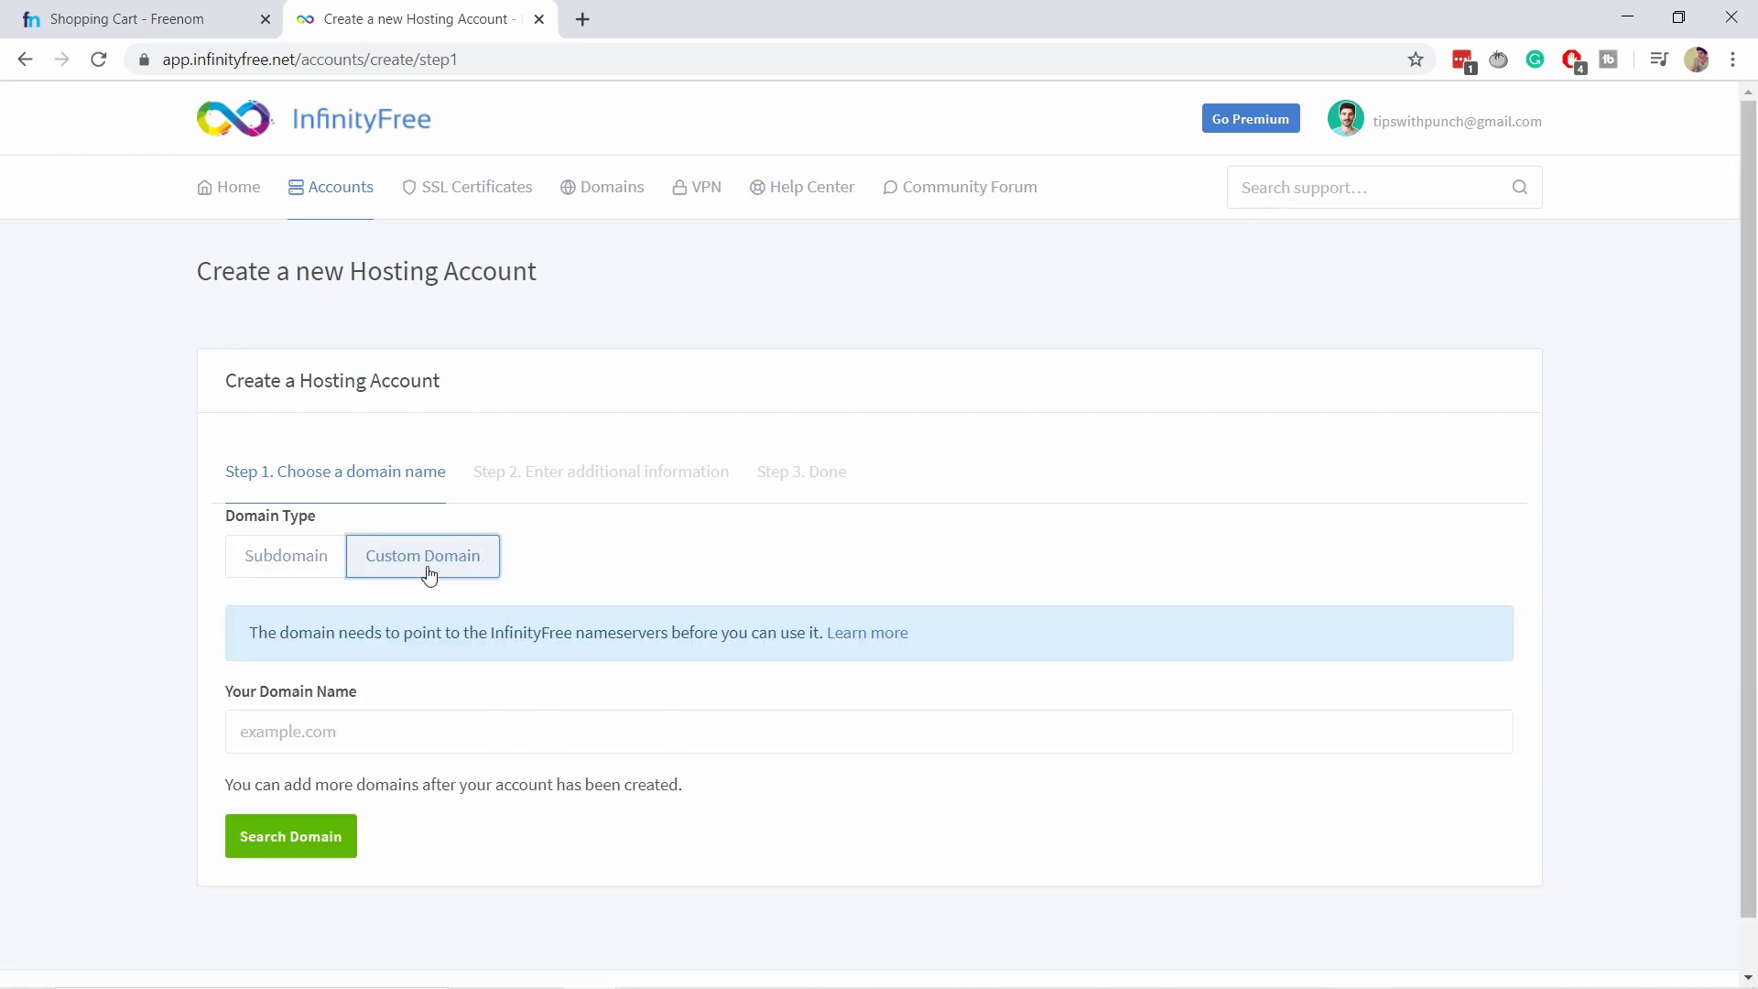
{"action": "middle_click", "coordinate": [867, 632]}
{"action": "left_click", "coordinate": [294, 733]}
{"action": "type", "text": "punchsa"}
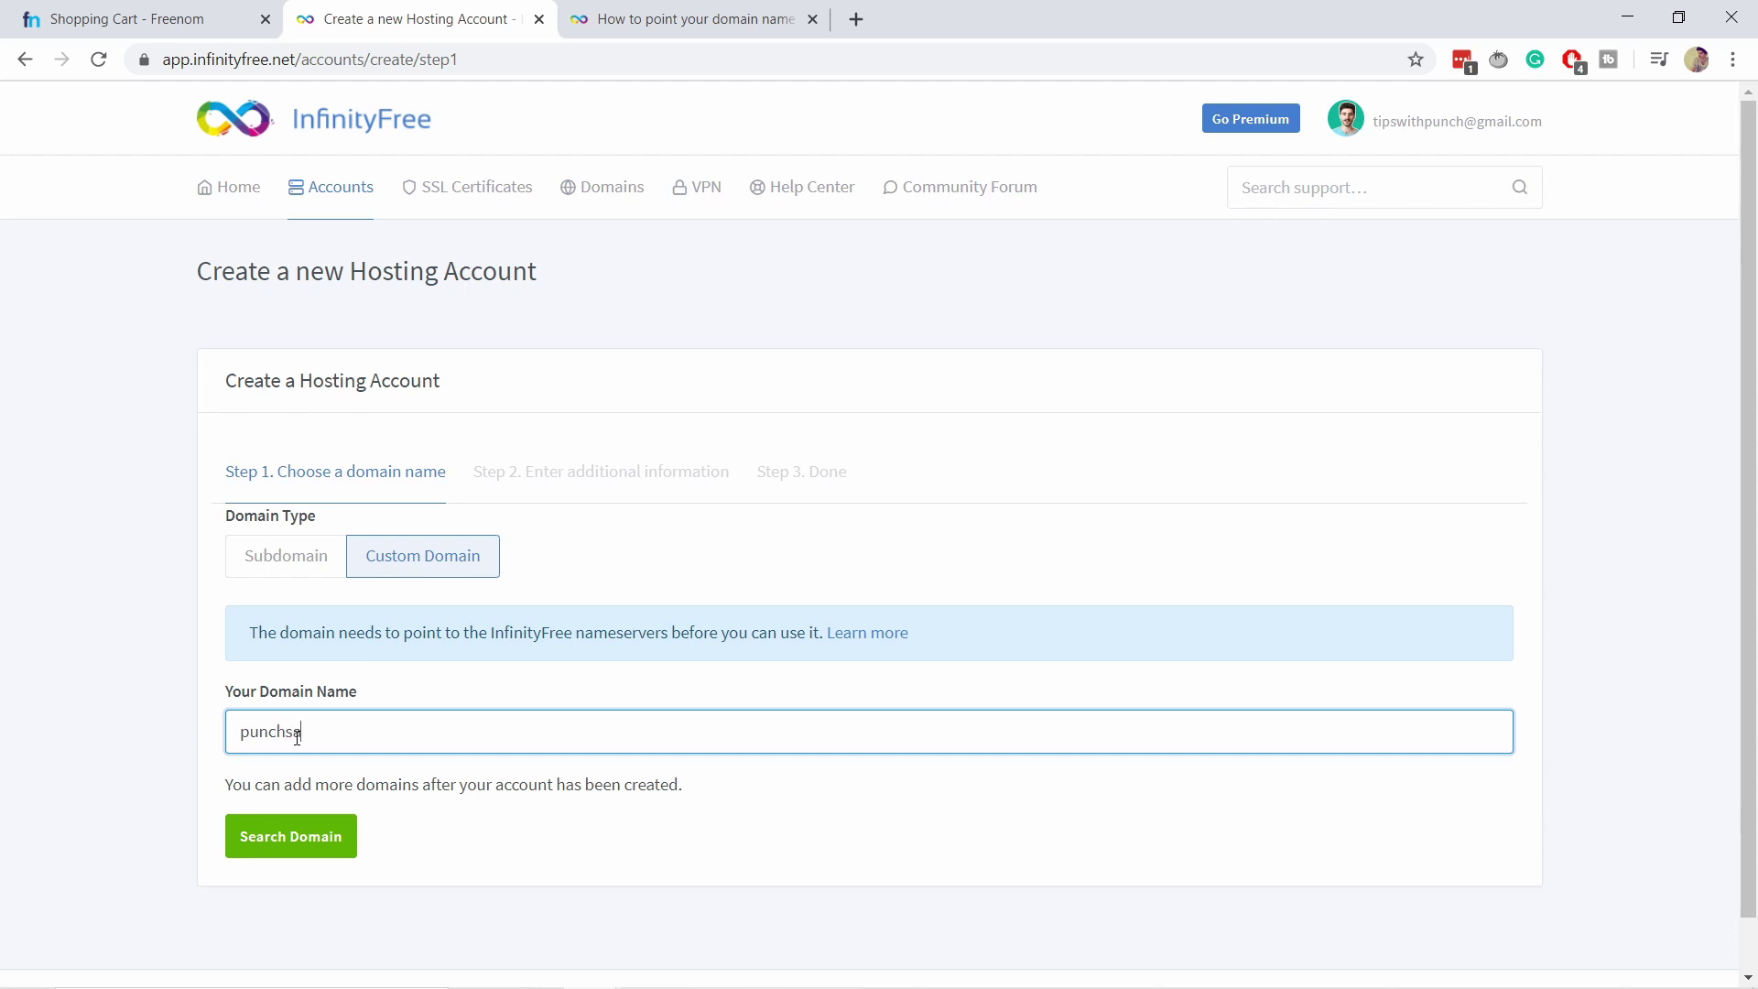
{"action": "type", "text": "lad.ga"}
{"action": "left_click", "coordinate": [289, 836]}
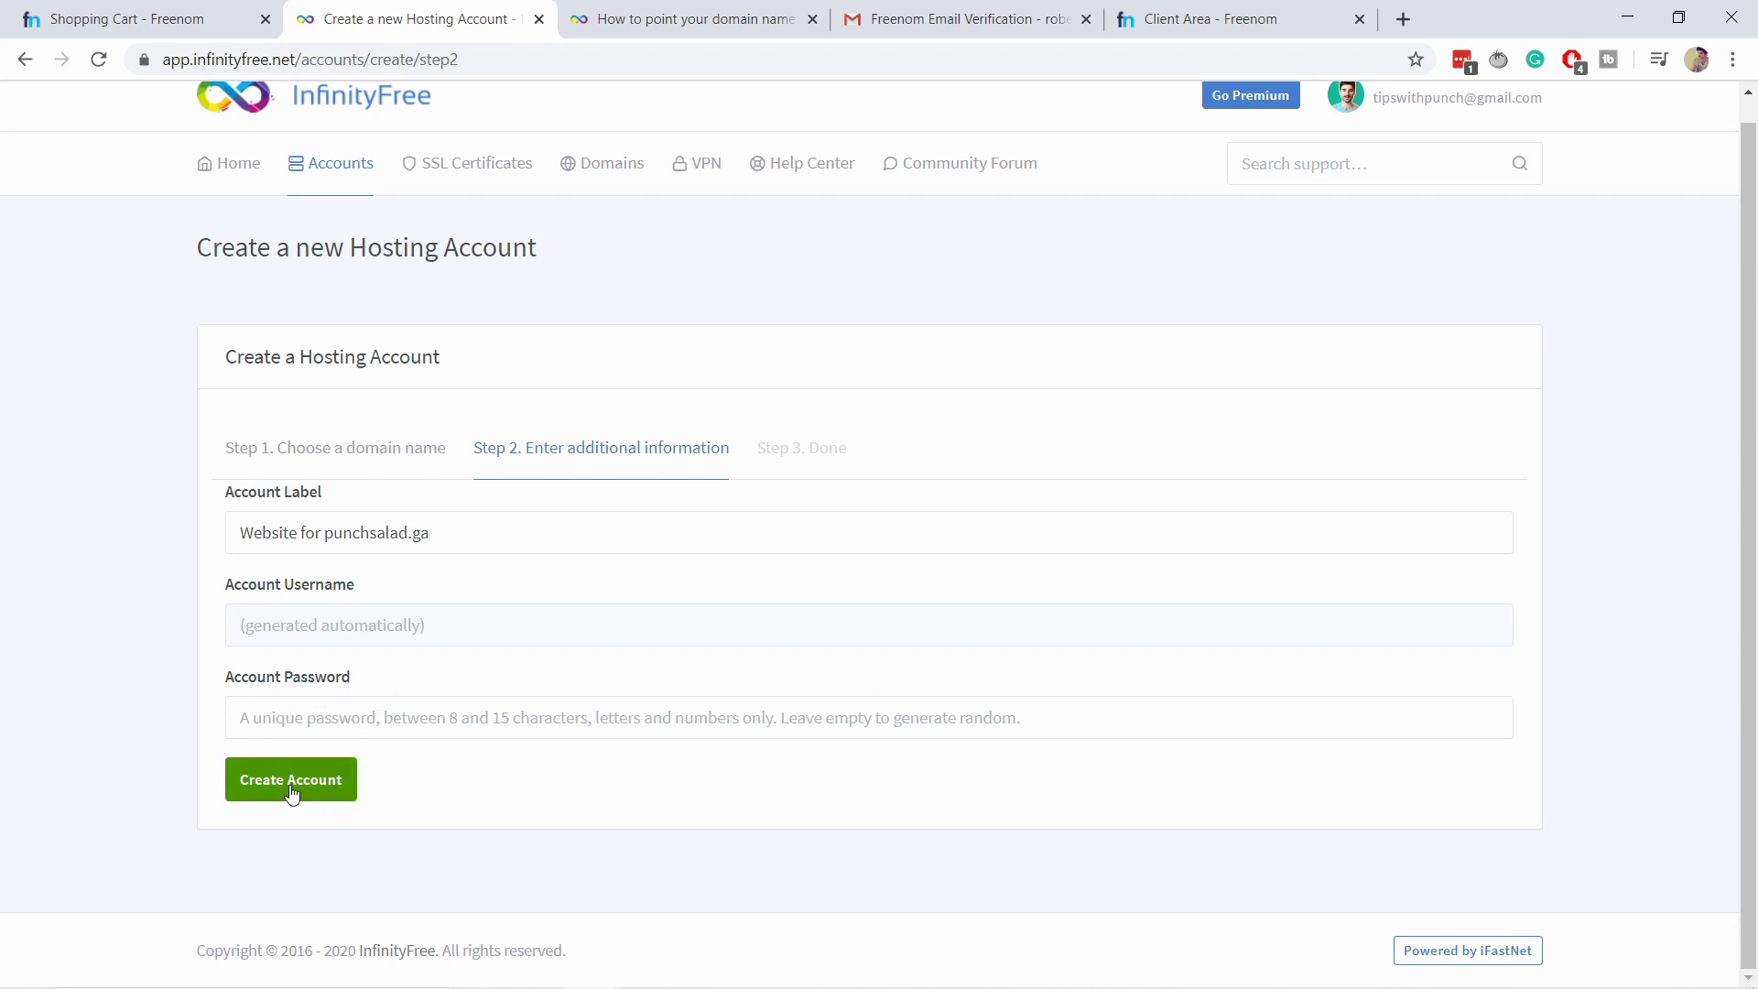
Pass the reCAPTCHA, create the punchsalad.ga hosting account and open its control panel.
{"action": "left_click", "coordinate": [328, 796]}
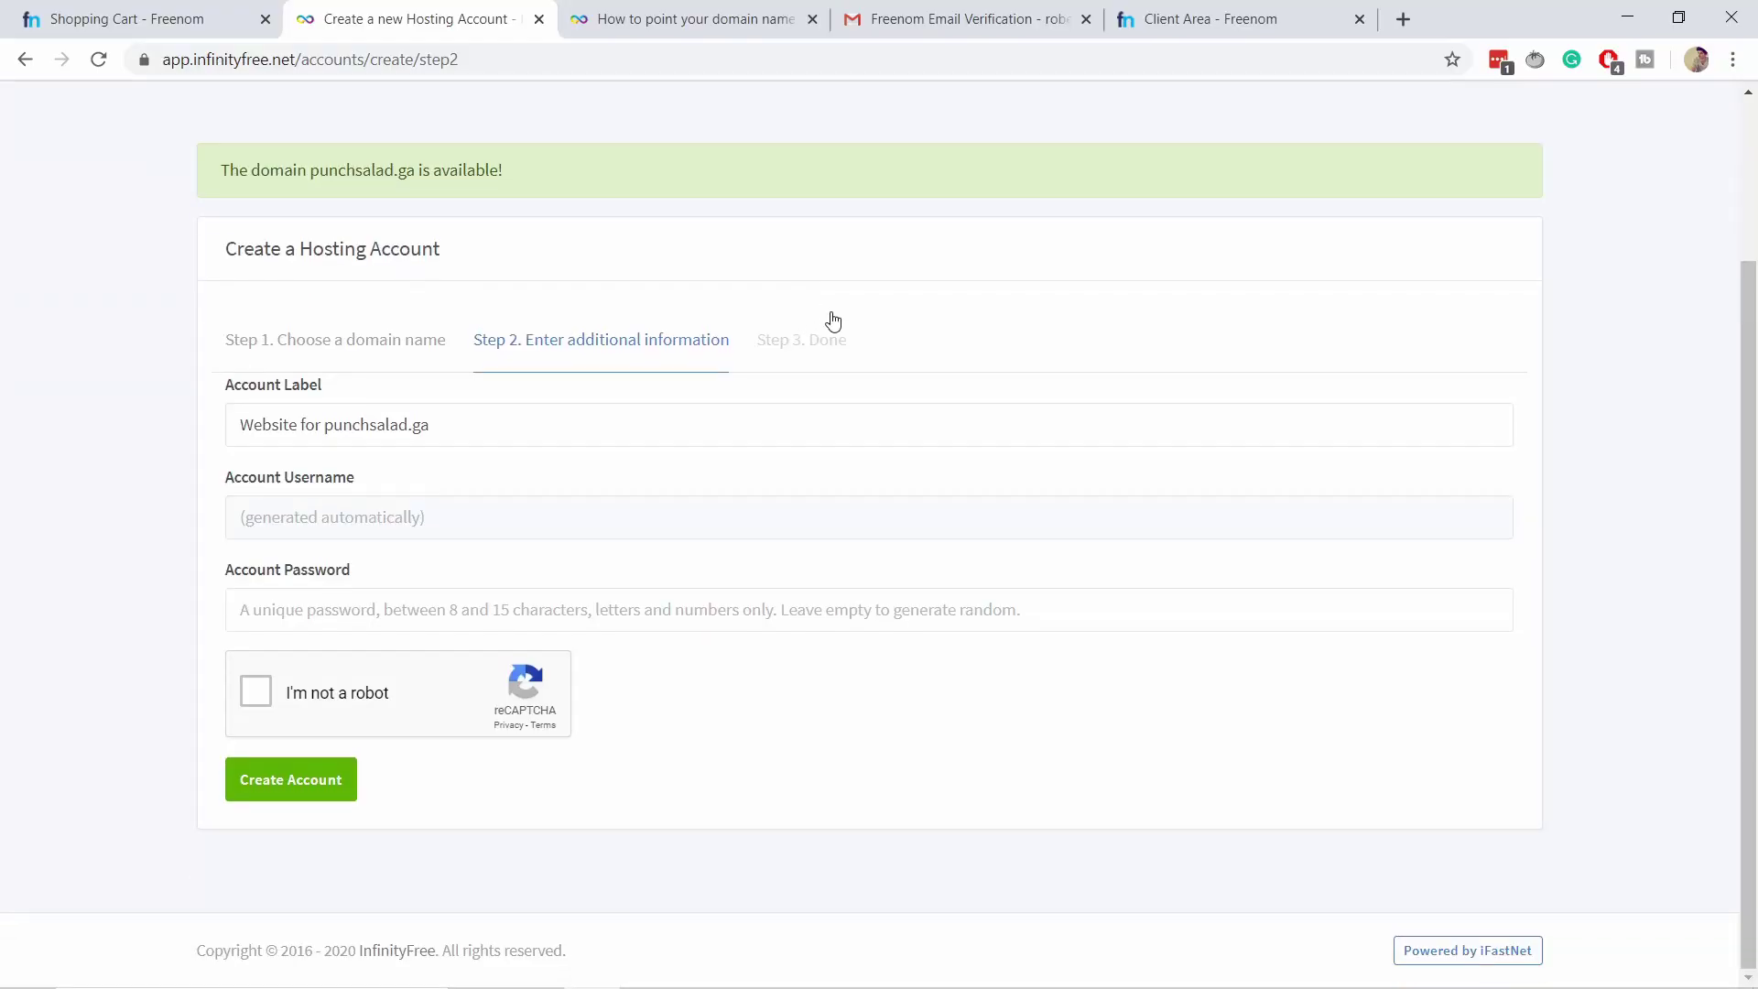
{"action": "left_click", "coordinate": [256, 691]}
{"action": "left_click", "coordinate": [330, 783]}
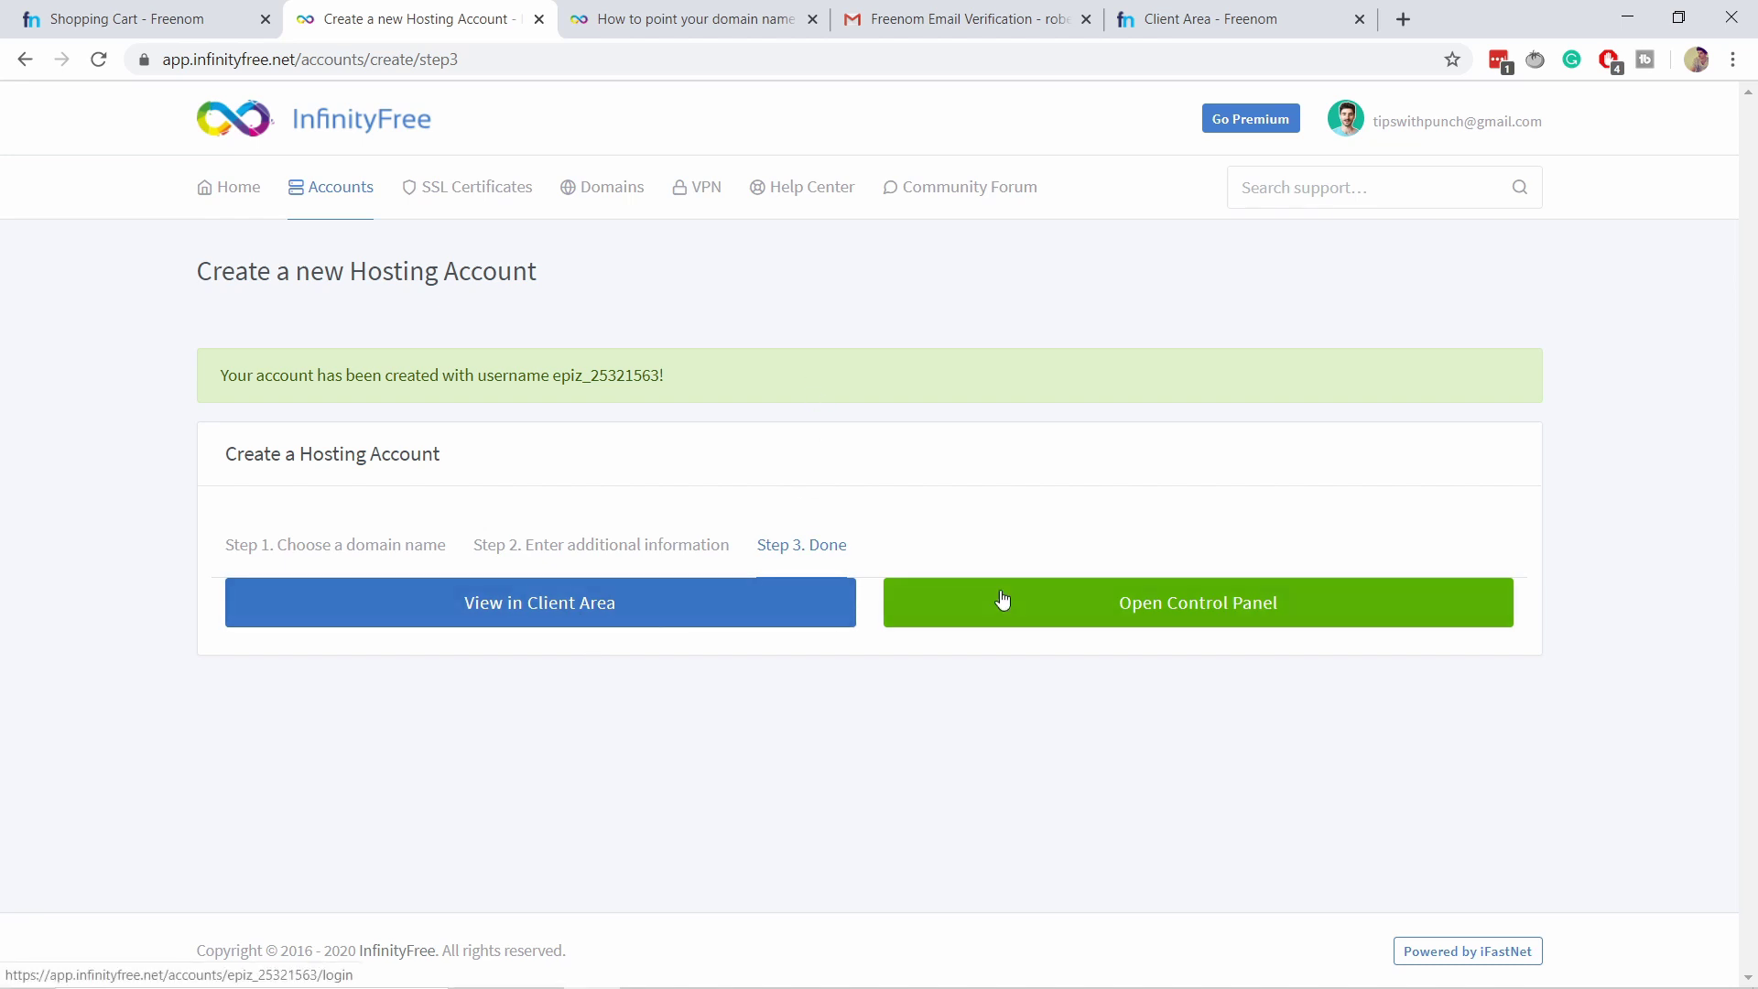
{"action": "left_click", "coordinate": [1170, 620]}
Approve service e-mails from the host and dismiss the cookie notice.
{"action": "scroll", "coordinate": [1142, 397], "scroll_direction": "down", "scroll_amount": 2}
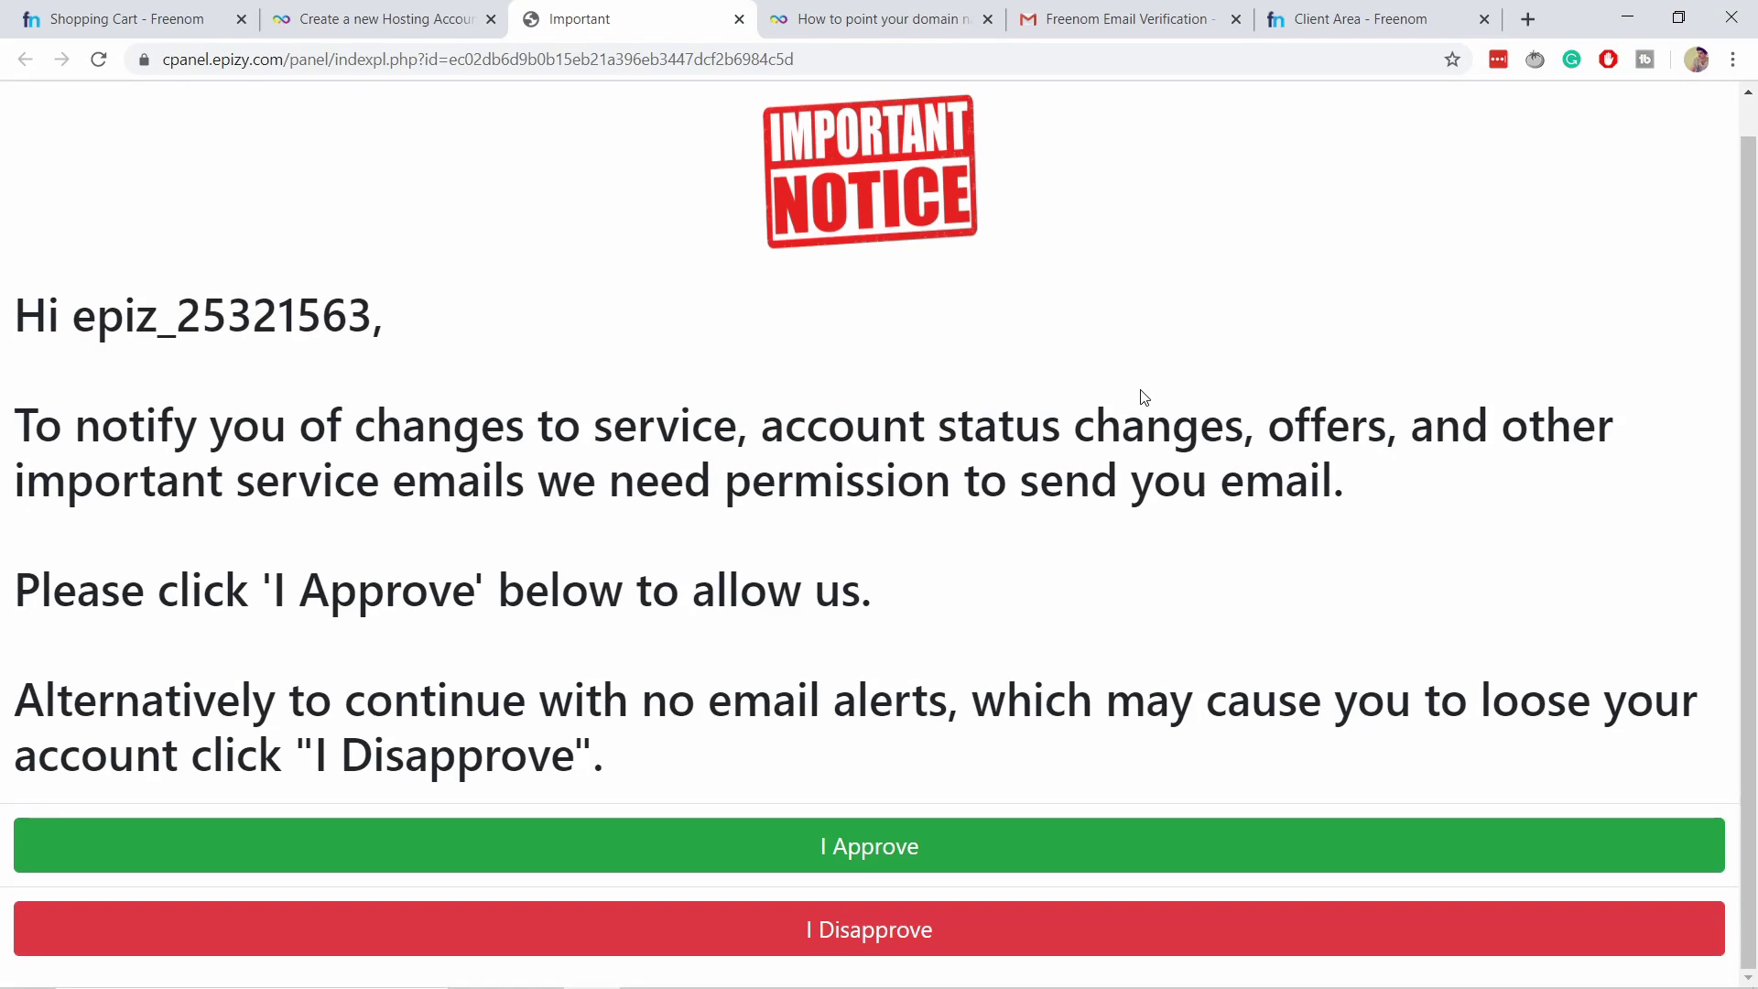
{"action": "left_click", "coordinate": [925, 827]}
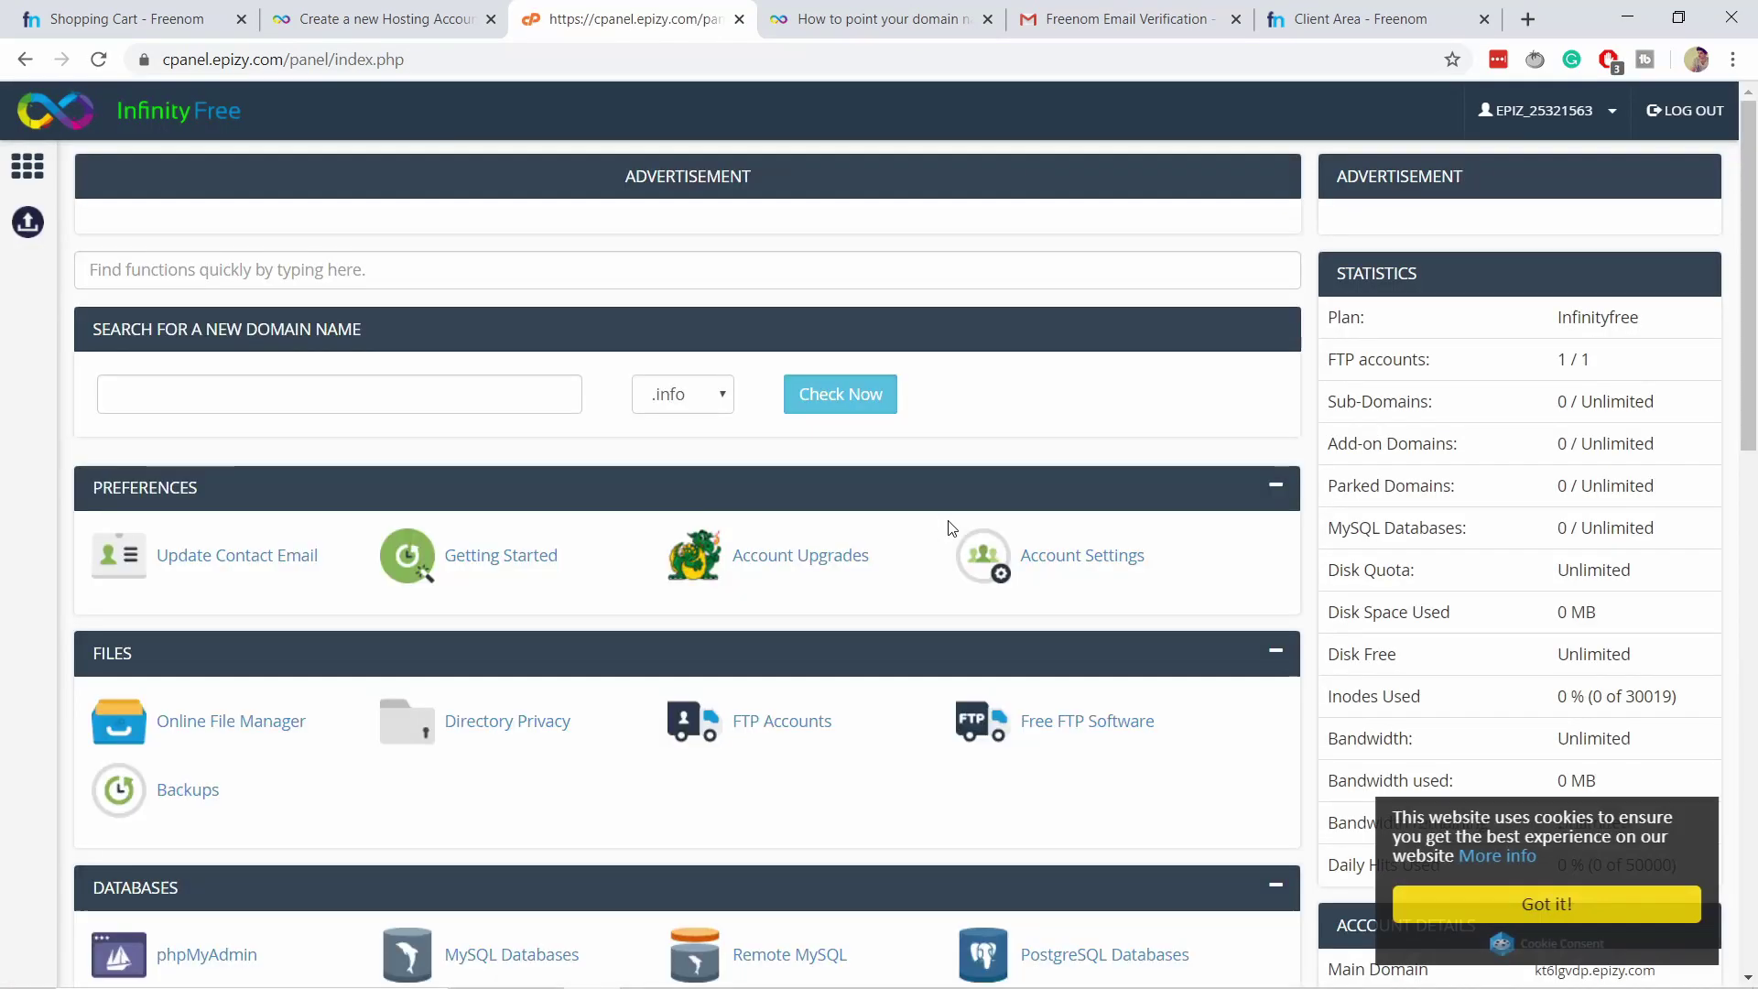
{"action": "left_click", "coordinate": [1625, 907]}
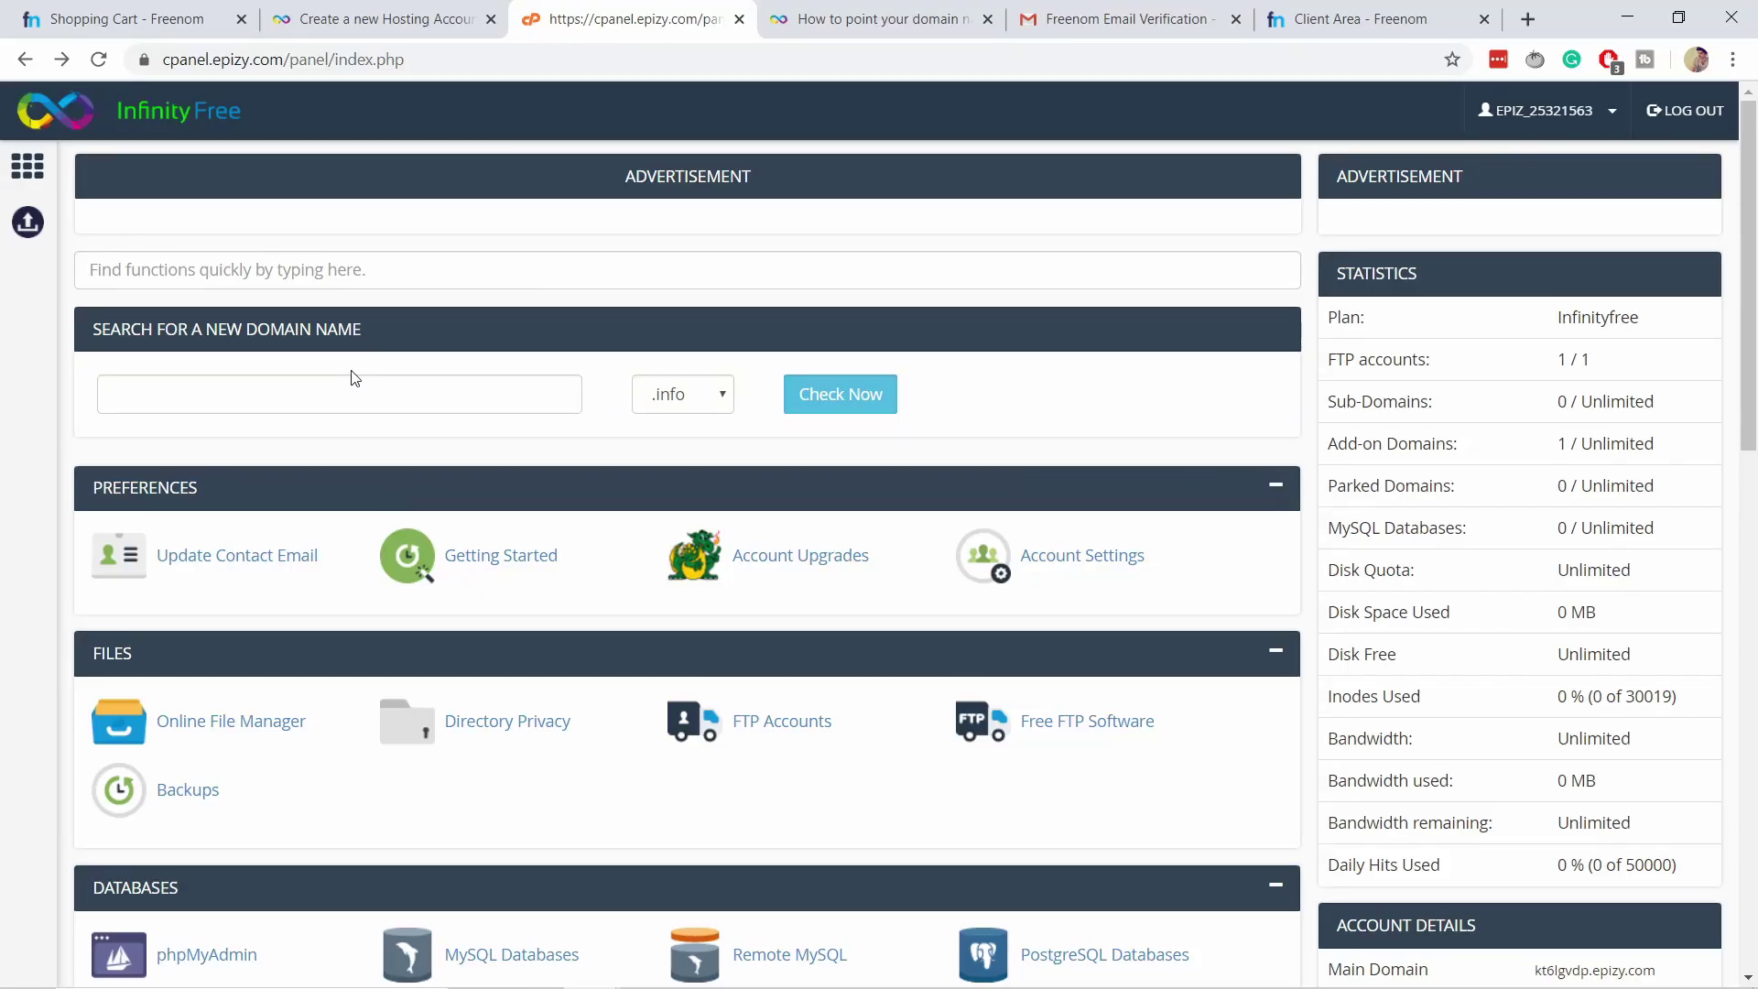
Search the panel functions for 'insta' and open Softaculous Apps Installer.
{"action": "left_click", "coordinate": [286, 278]}
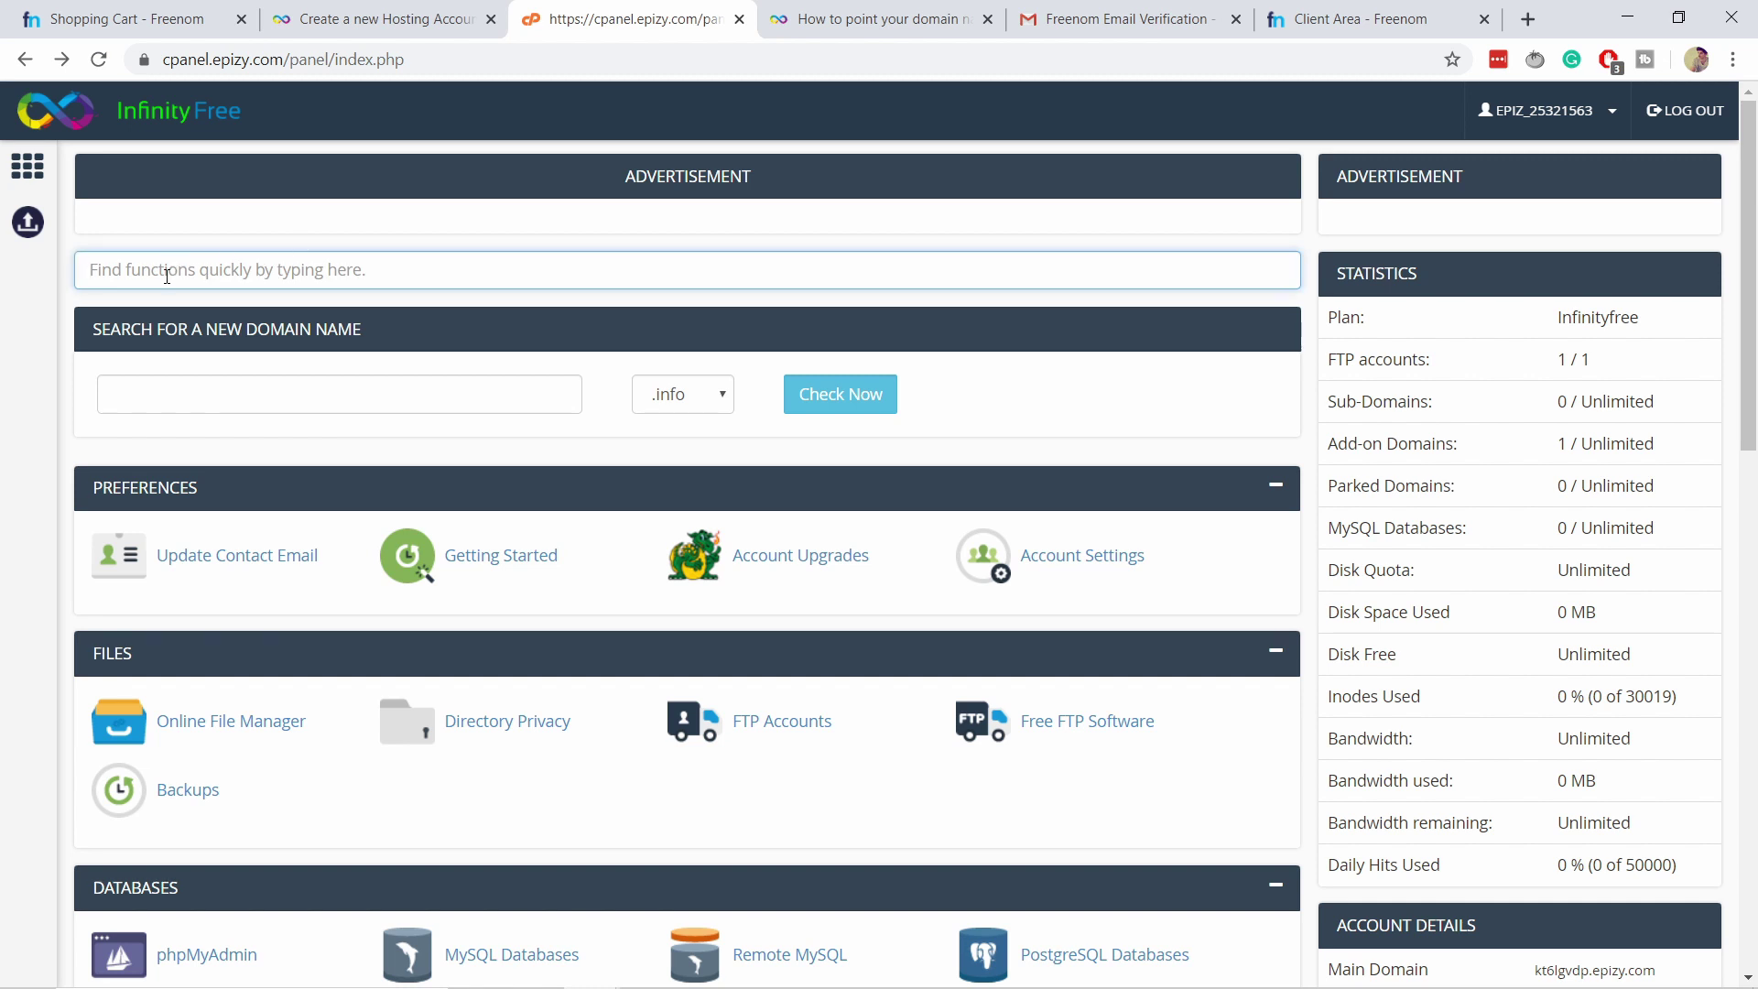
{"action": "type", "text": "install"}
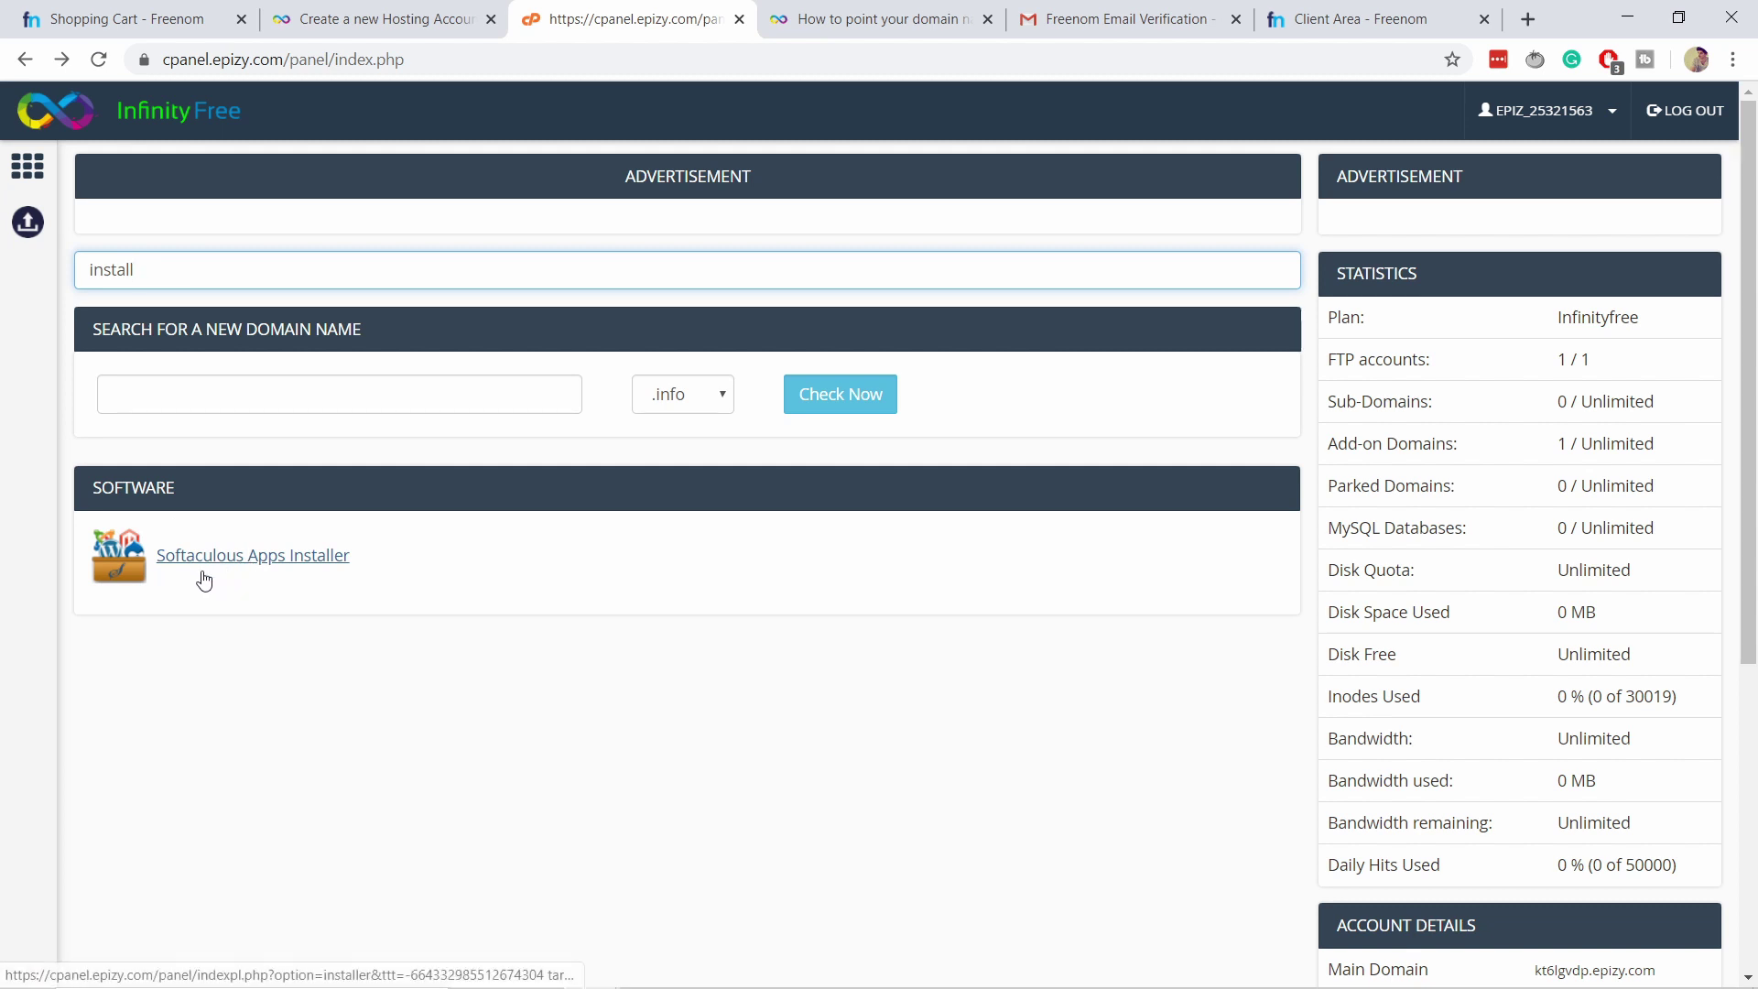
{"action": "left_click", "coordinate": [260, 558]}
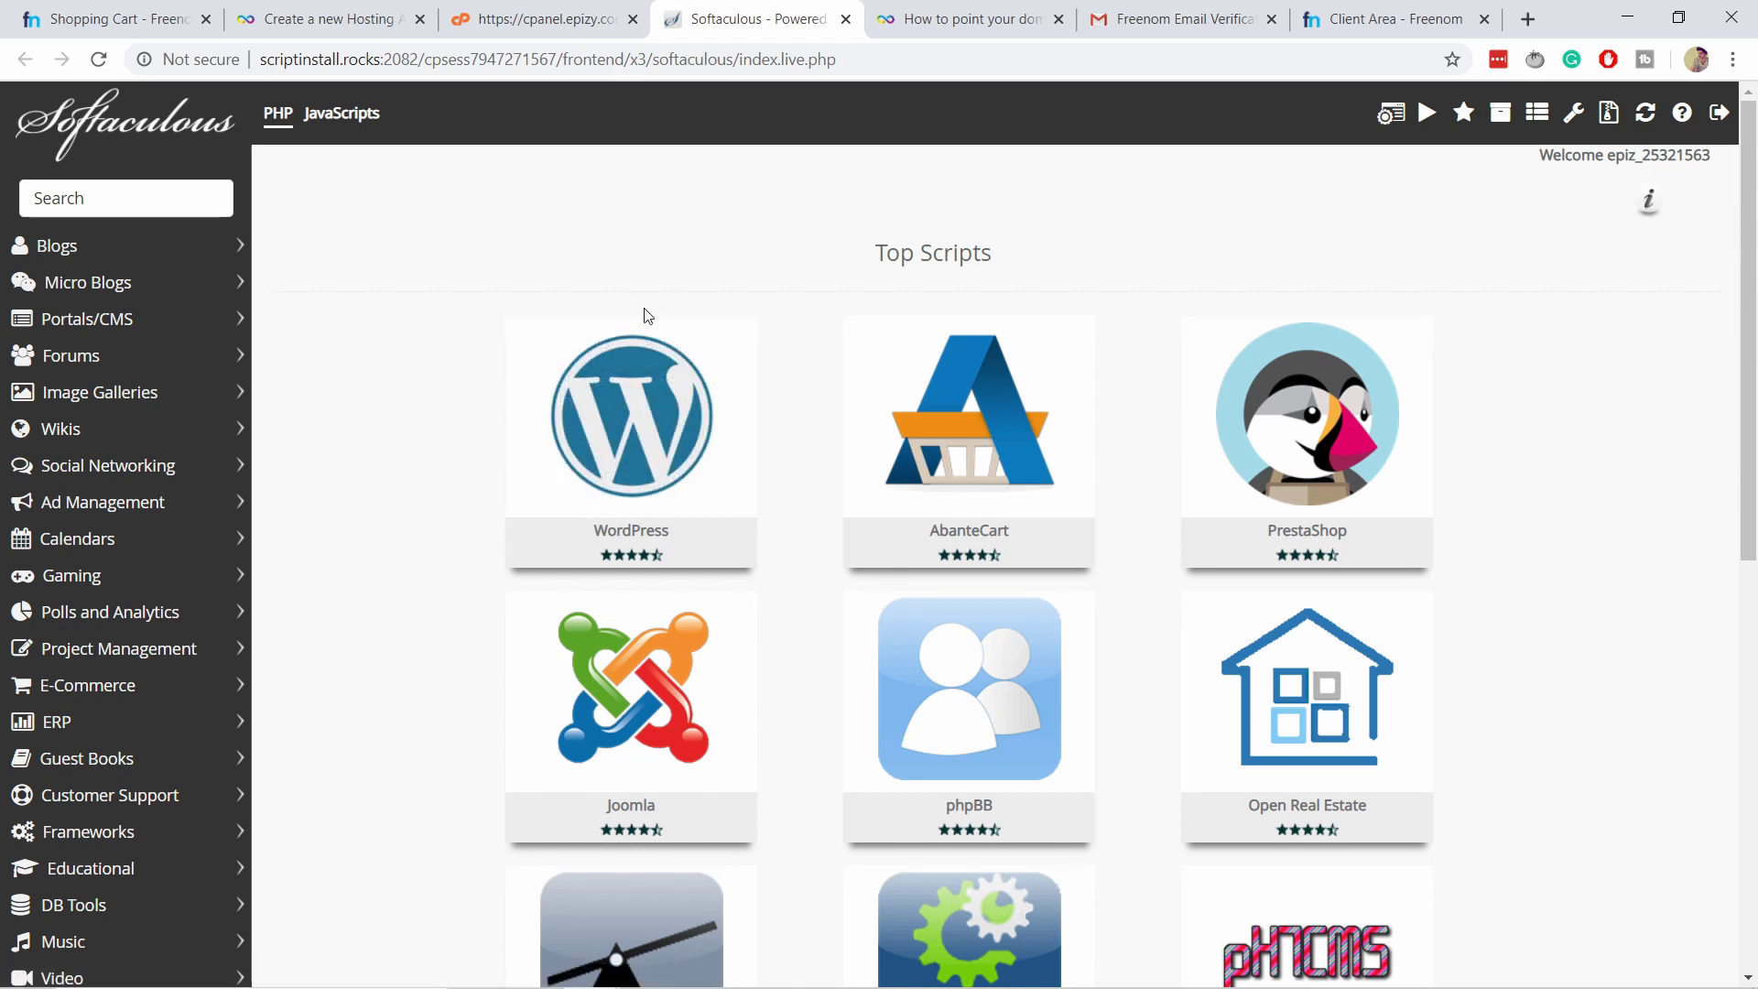
Start a WordPress install and rename the site from My Blog to 'PunchSalad test'.
{"action": "left_click", "coordinate": [555, 478]}
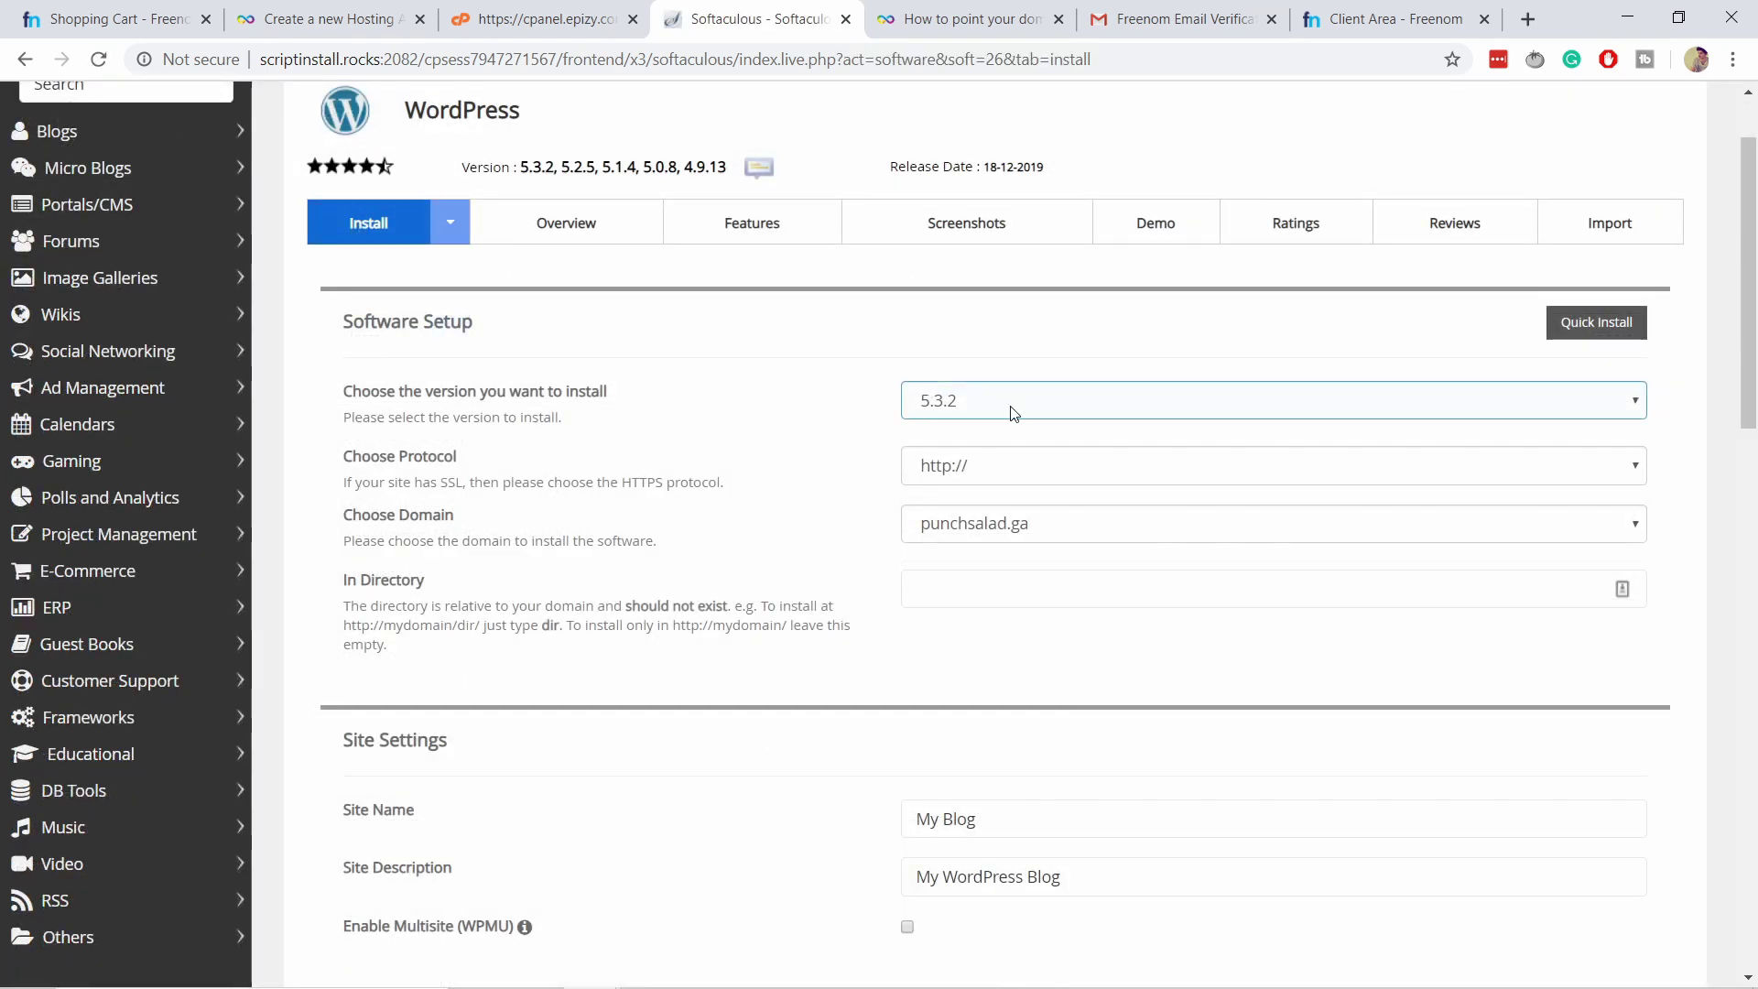
{"action": "scroll", "coordinate": [1016, 558], "scroll_direction": "down", "scroll_amount": 1}
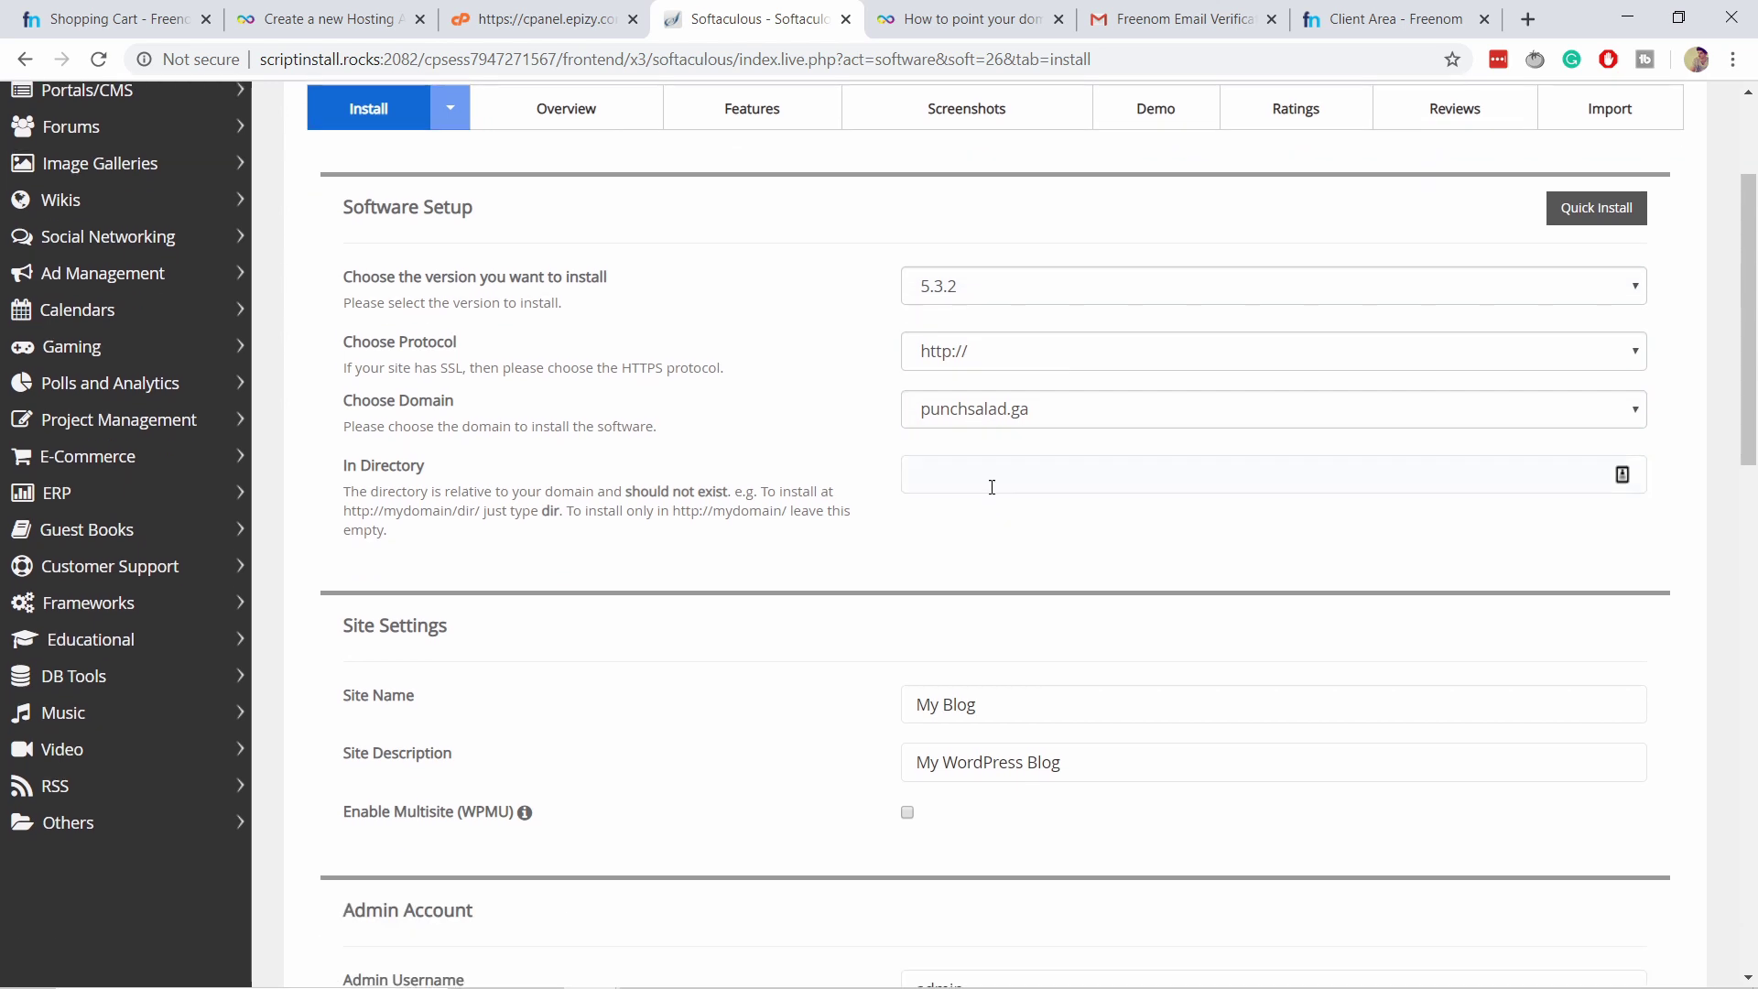
{"action": "scroll", "coordinate": [905, 545], "scroll_direction": "down", "scroll_amount": 2}
{"action": "left_click", "coordinate": [1001, 562]}
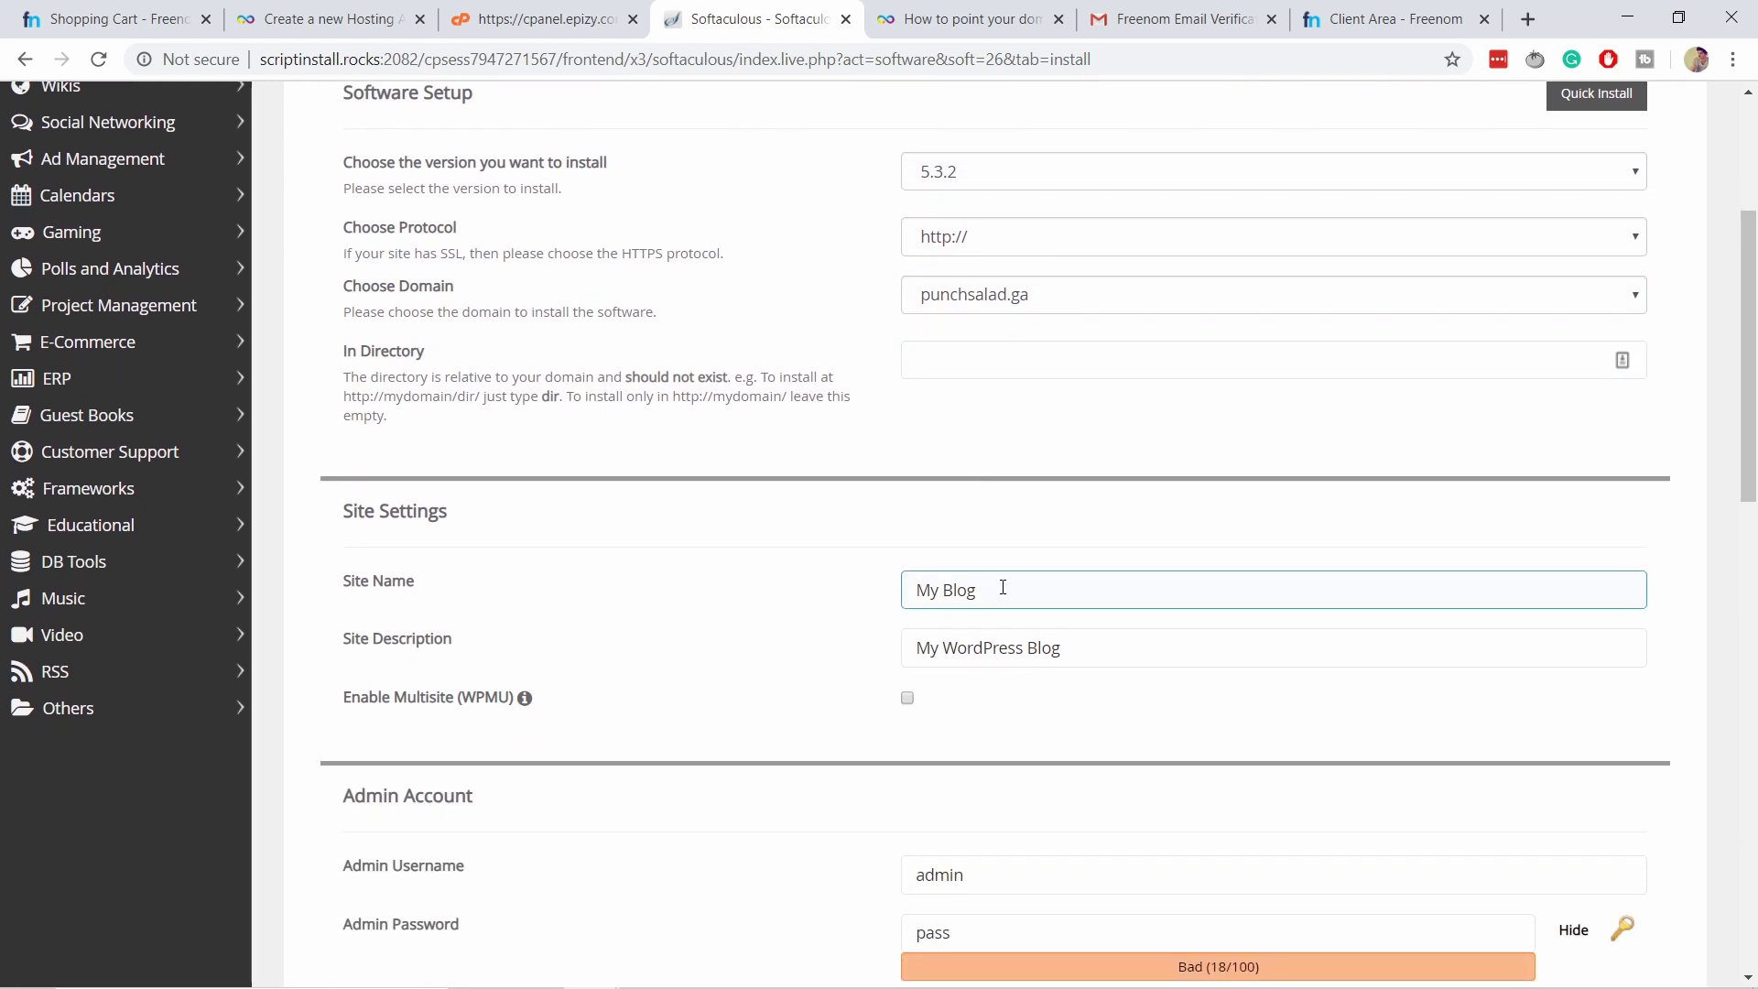
{"action": "left_click_drag", "start_coordinate": [1001, 562], "coordinate": [852, 563]}
{"action": "scroll", "coordinate": [825, 563], "scroll_direction": "down", "scroll_amount": 1}
{"action": "left_click_drag", "start_coordinate": [976, 475], "coordinate": [771, 466]}
{"action": "type", "text": "Punch"}
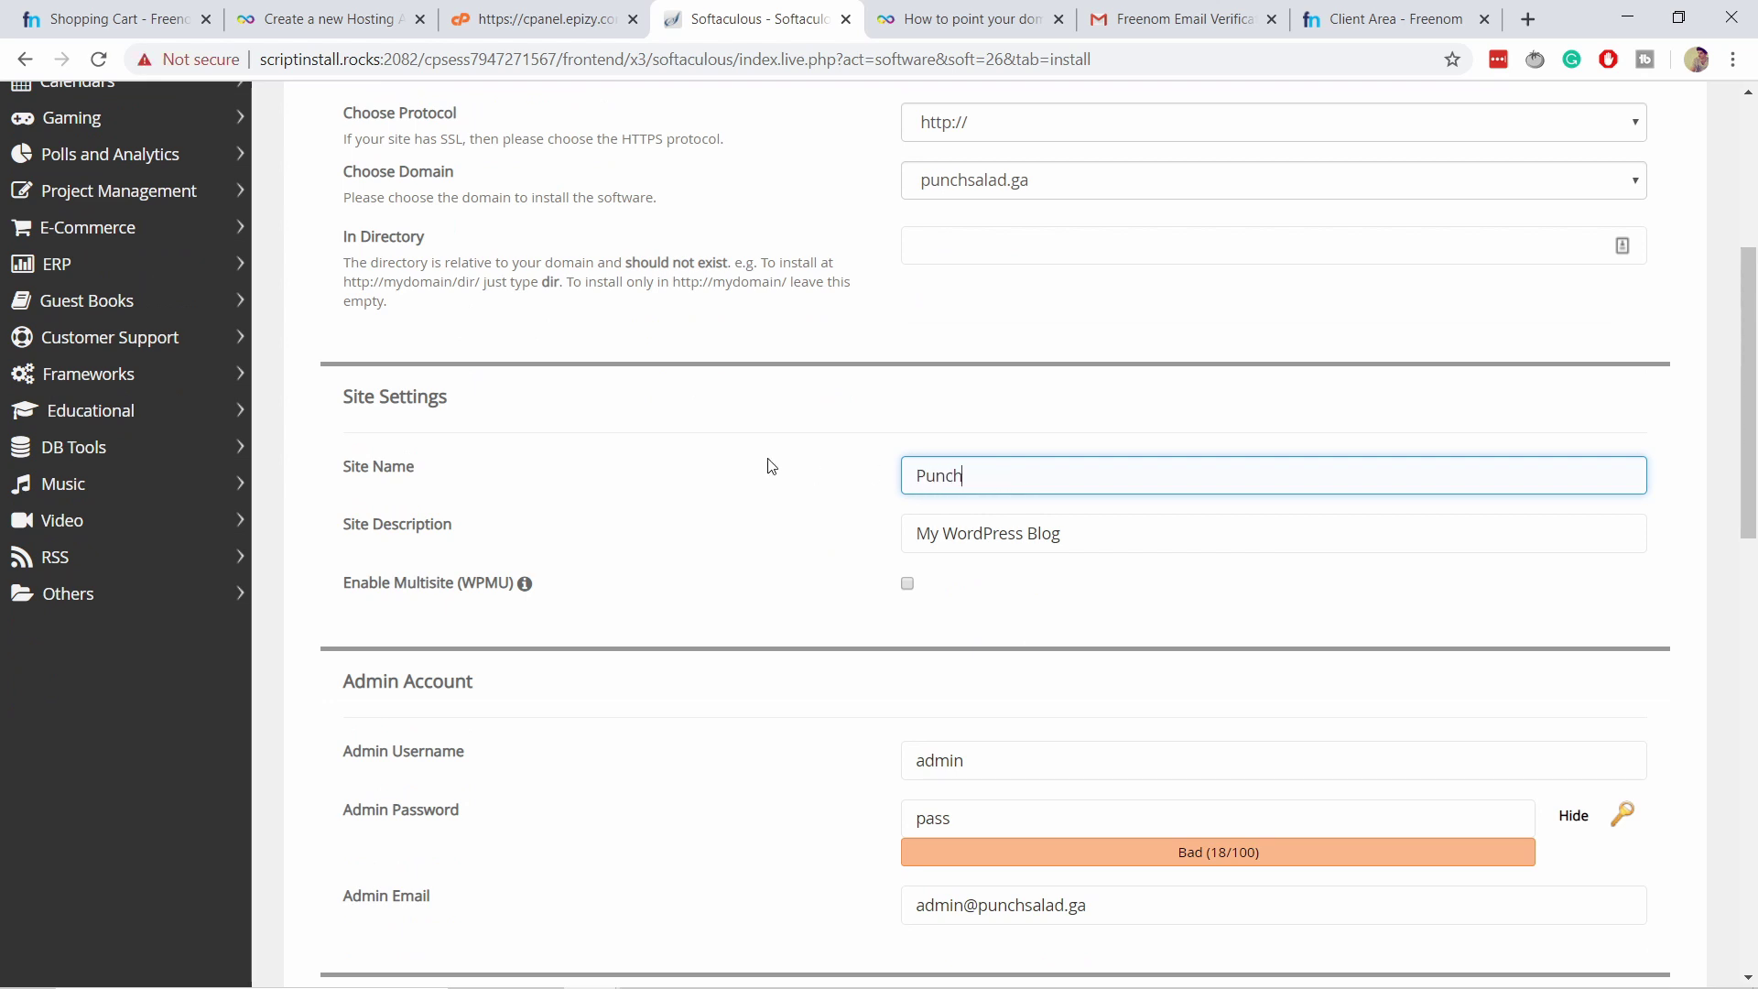
{"action": "type", "text": "Salad test"}
{"action": "scroll", "coordinate": [891, 475], "scroll_direction": "down", "scroll_amount": 3}
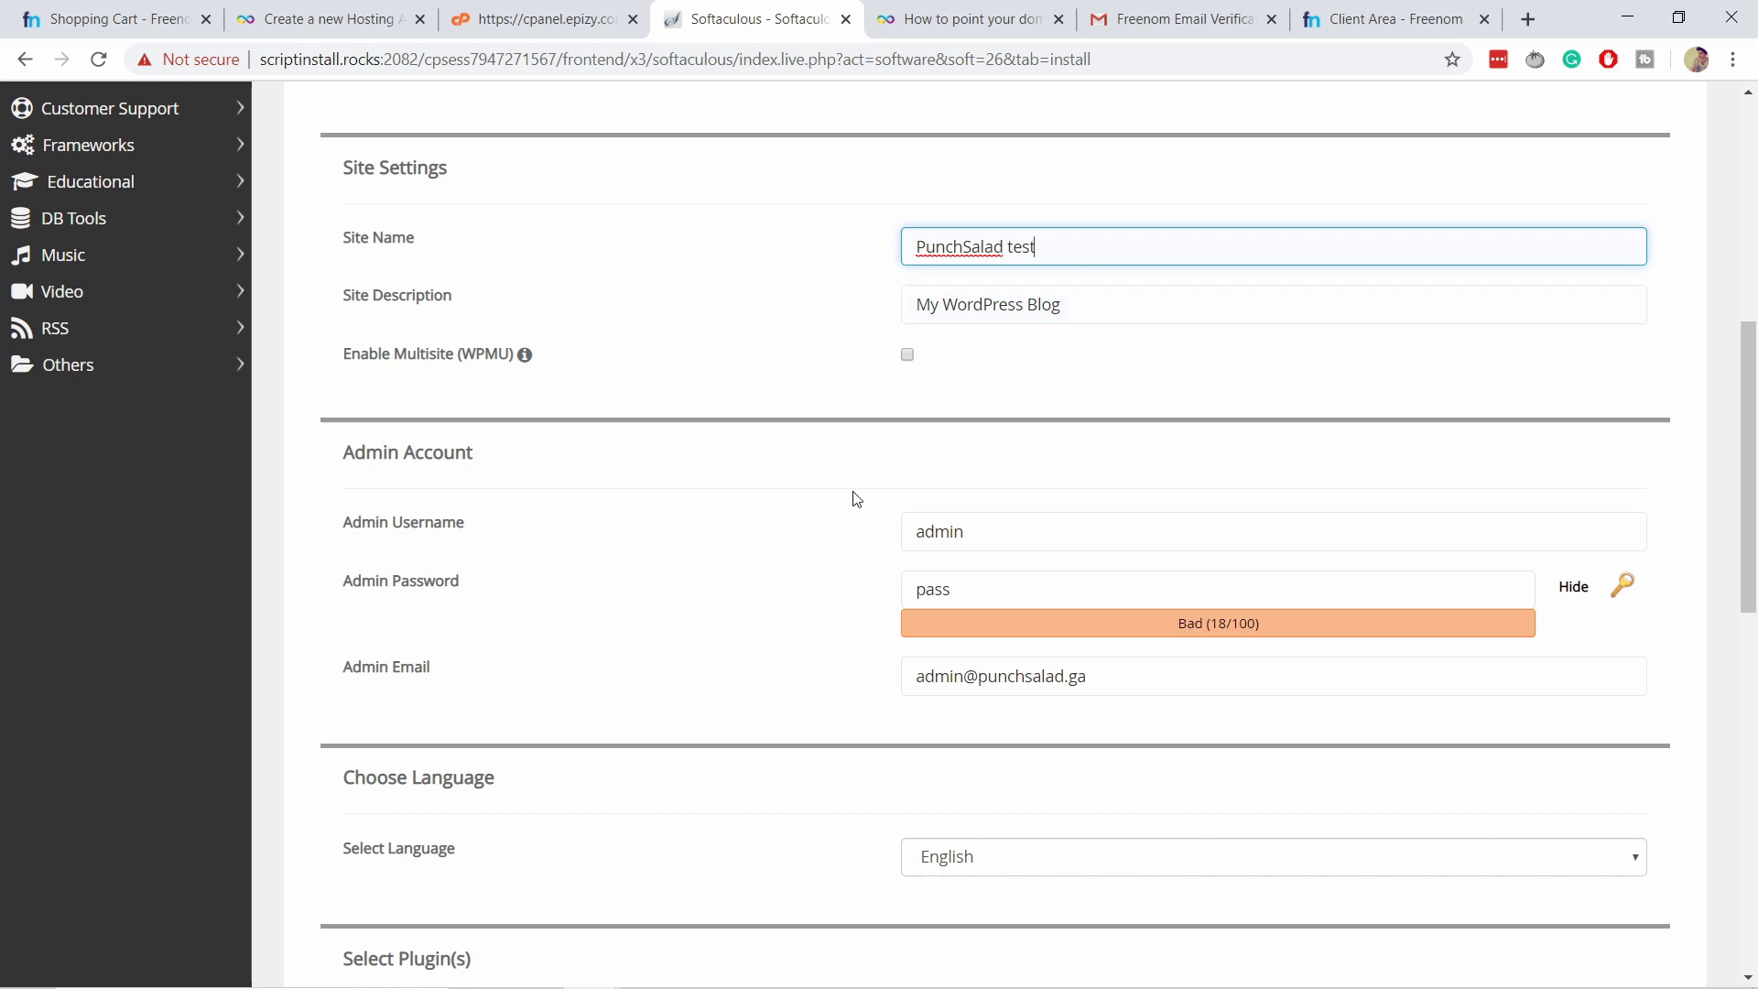
{"action": "scroll", "coordinate": [852, 498], "scroll_direction": "down", "scroll_amount": 1}
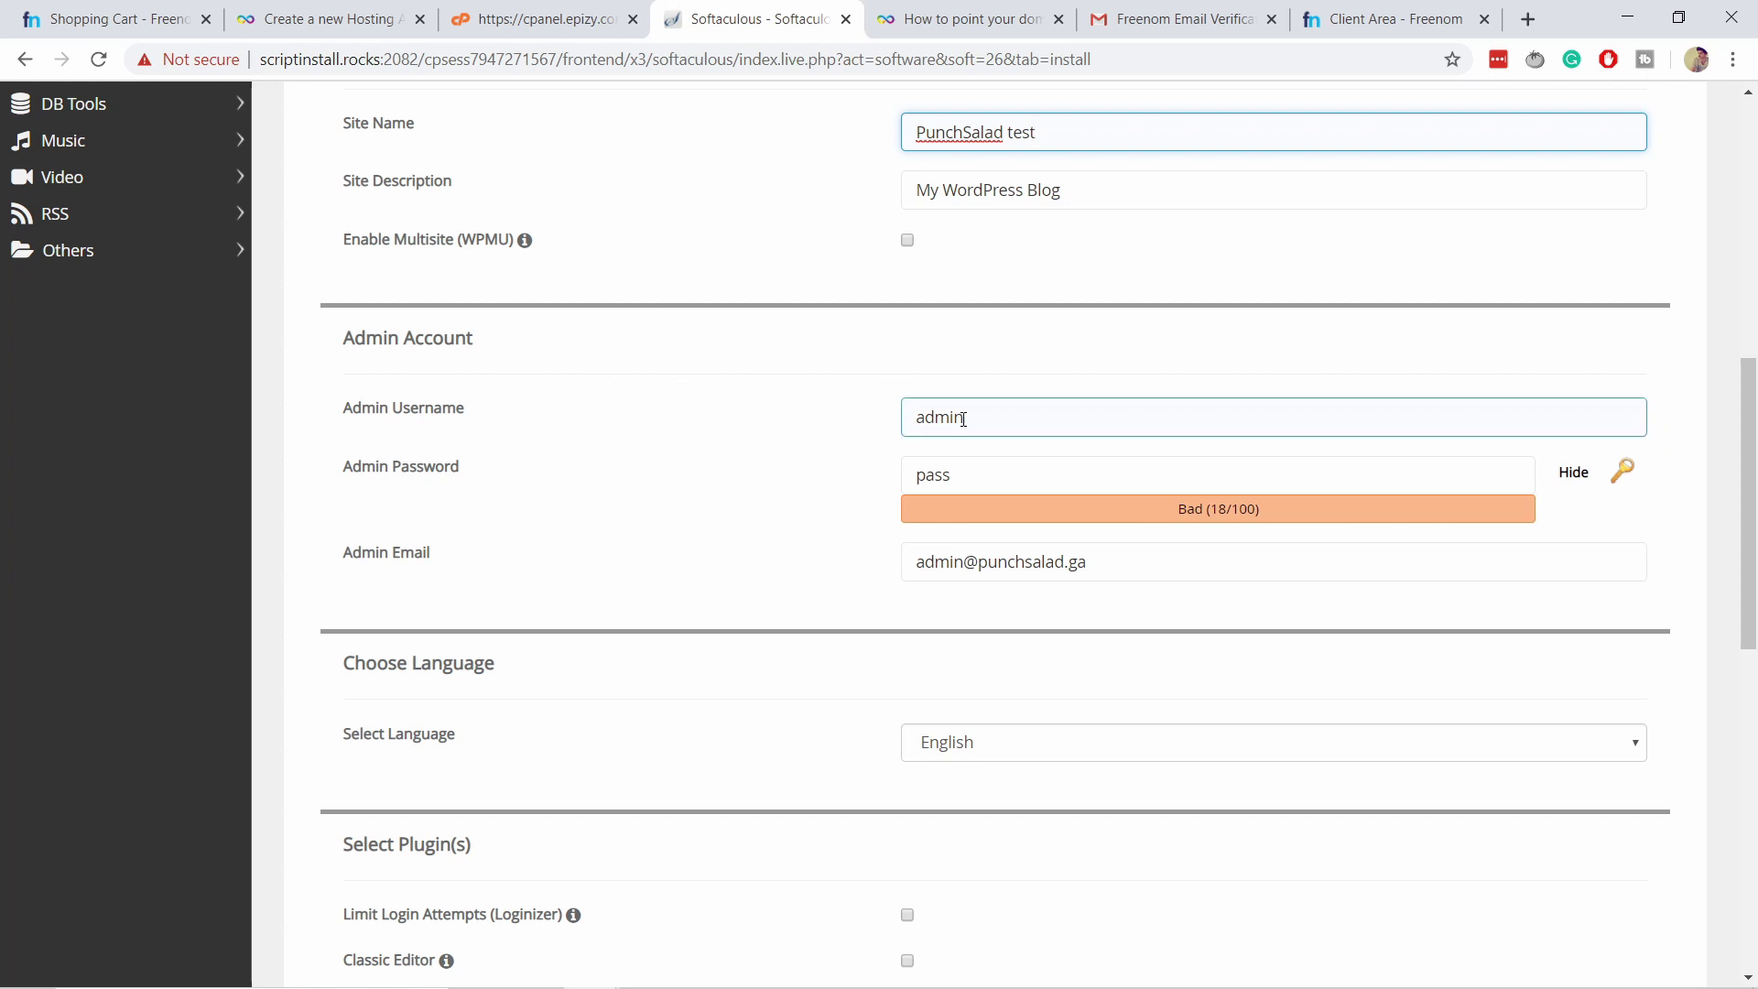
Set admin username 'twp' with a generated strong password, then reach the admin e-mail field.
{"action": "left_click_drag", "start_coordinate": [974, 422], "coordinate": [758, 392]}
{"action": "type", "text": "twp"}
{"action": "left_click", "coordinate": [815, 252]}
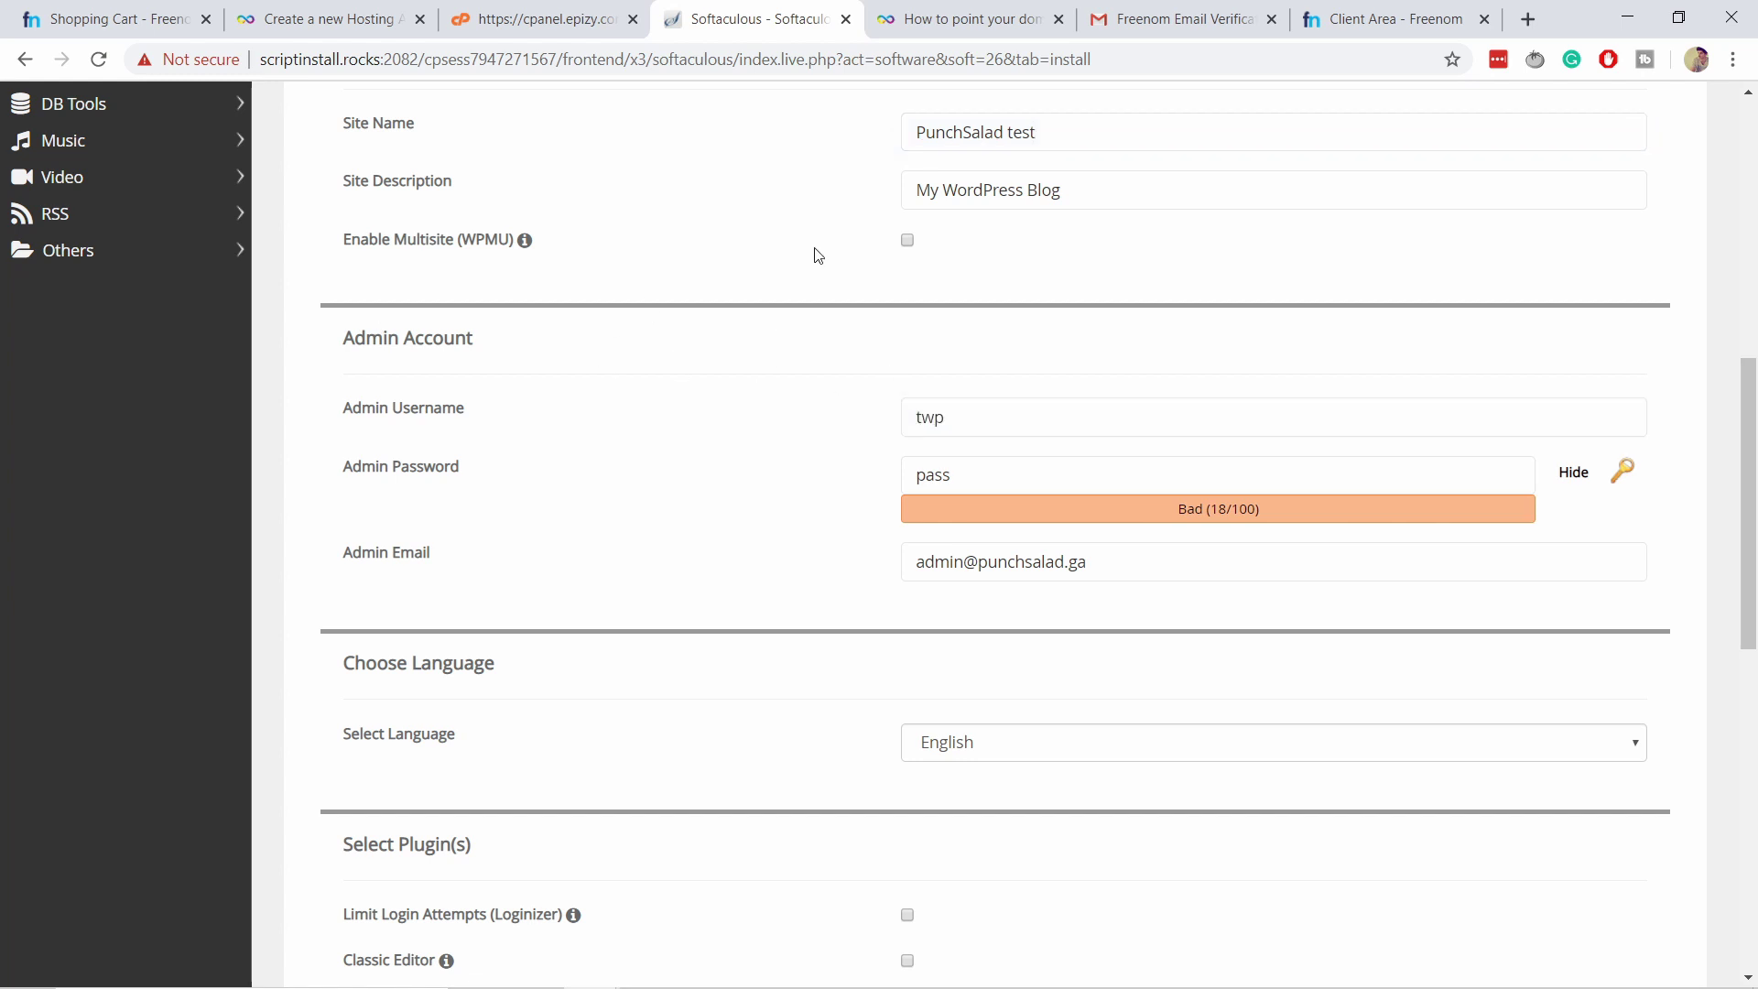
{"action": "left_click", "coordinate": [1622, 470]}
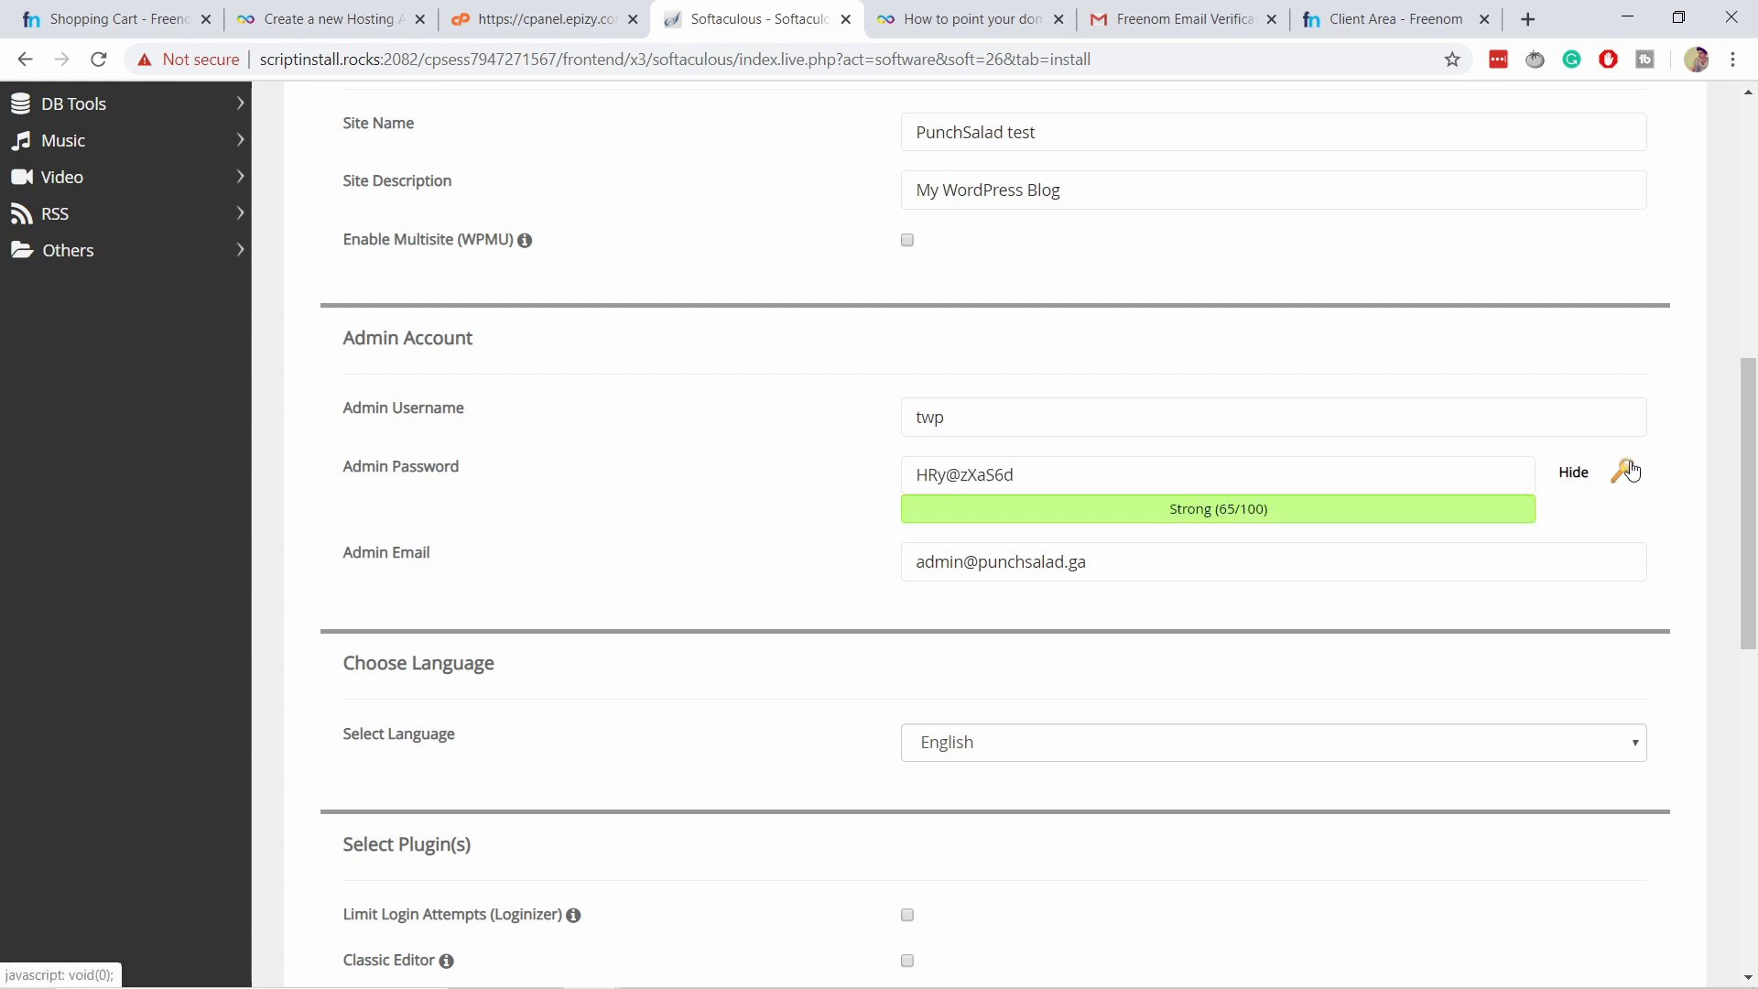
{"action": "left_click_drag", "start_coordinate": [1520, 478], "coordinate": [666, 564]}
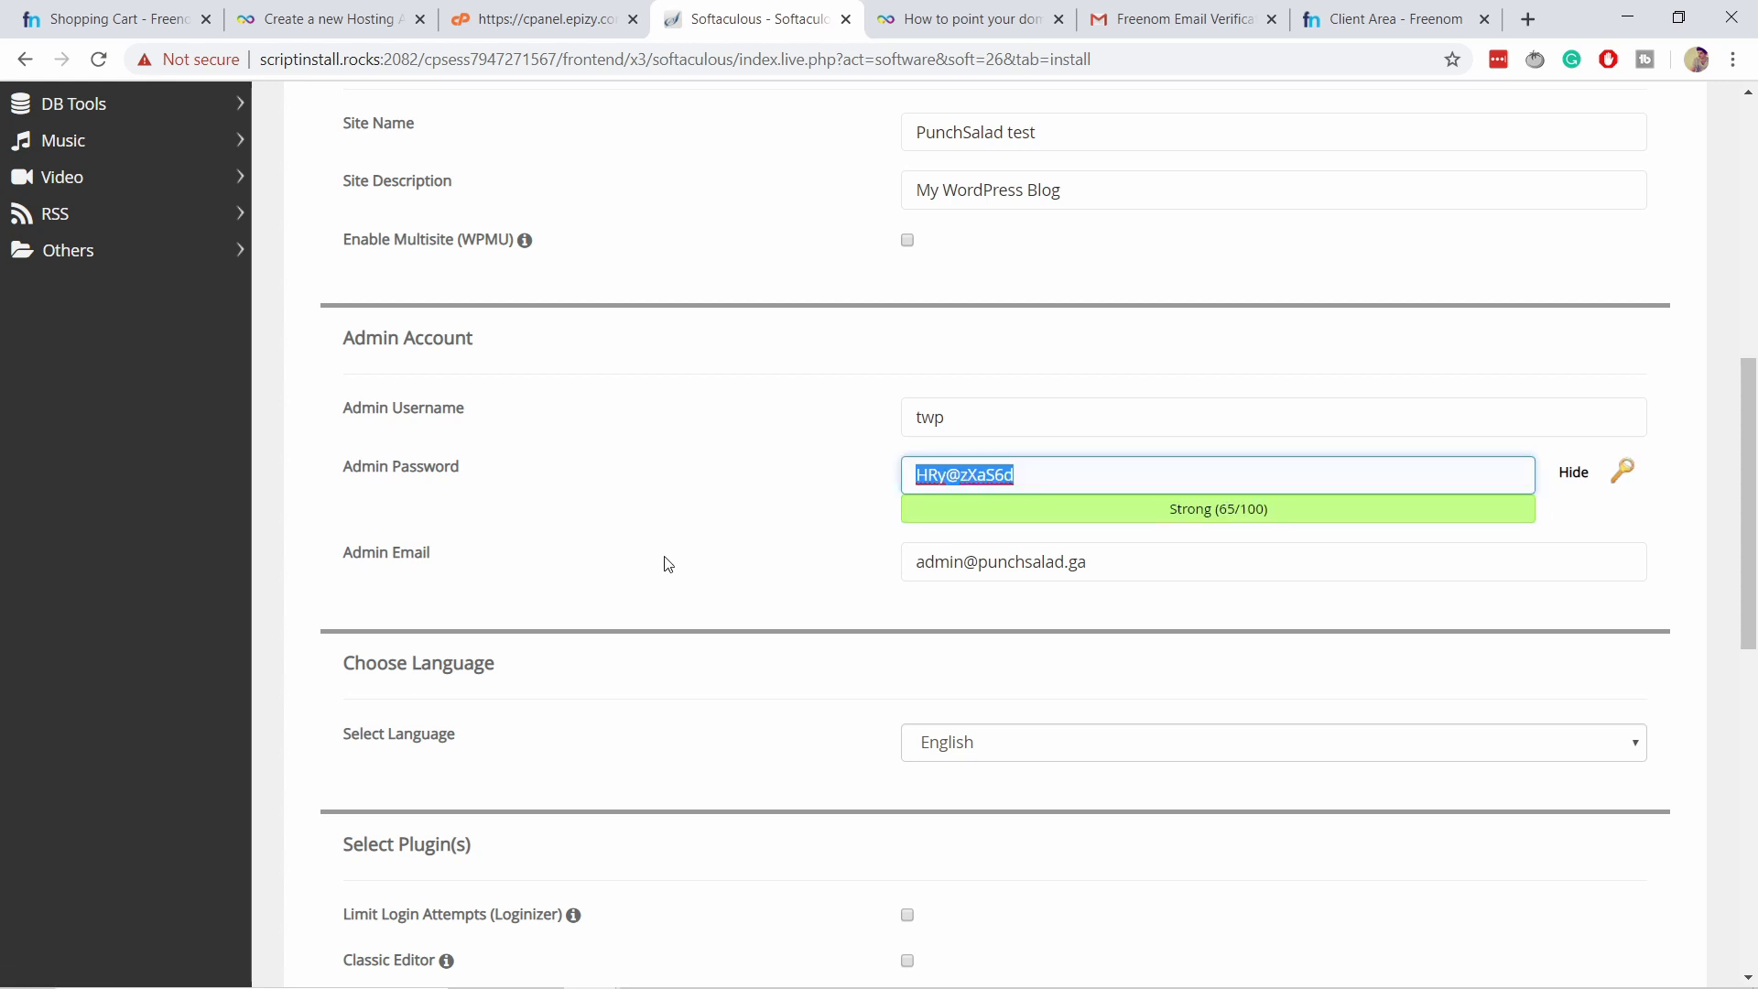
{"action": "left_click", "coordinate": [1573, 471]}
{"action": "left_click", "coordinate": [958, 429]}
{"action": "left_click", "coordinate": [996, 575]}
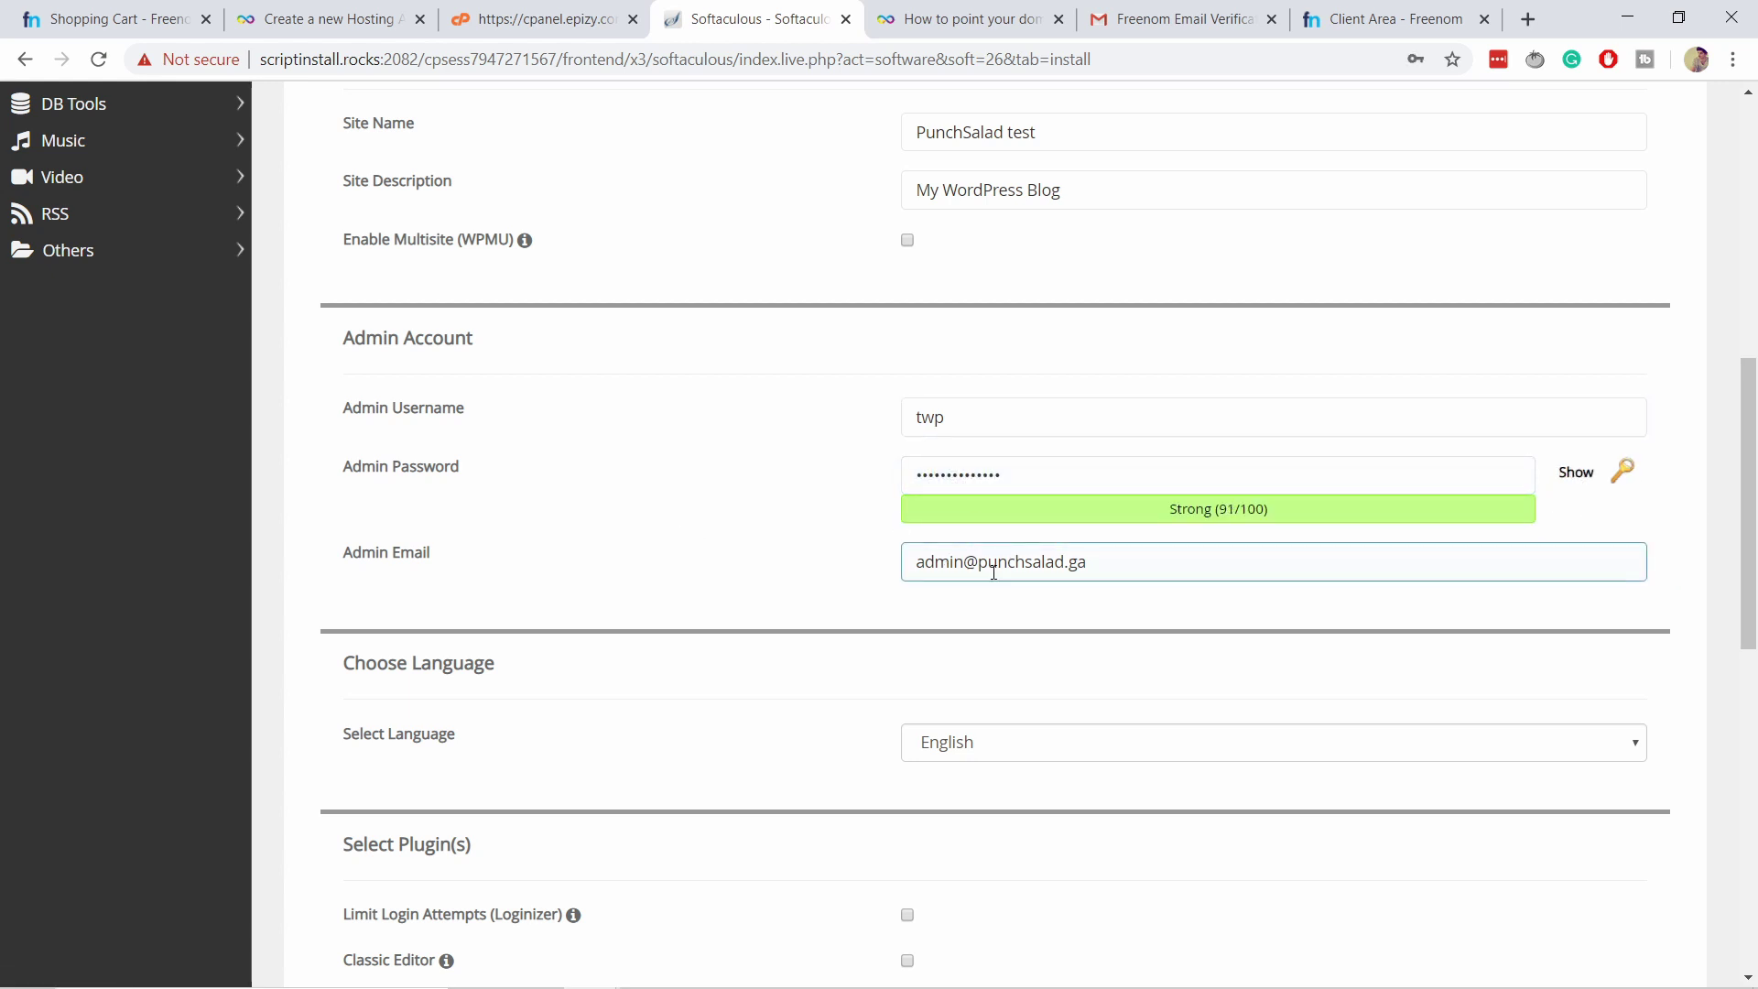
{"action": "scroll", "coordinate": [812, 596], "scroll_direction": "down", "scroll_amount": 1}
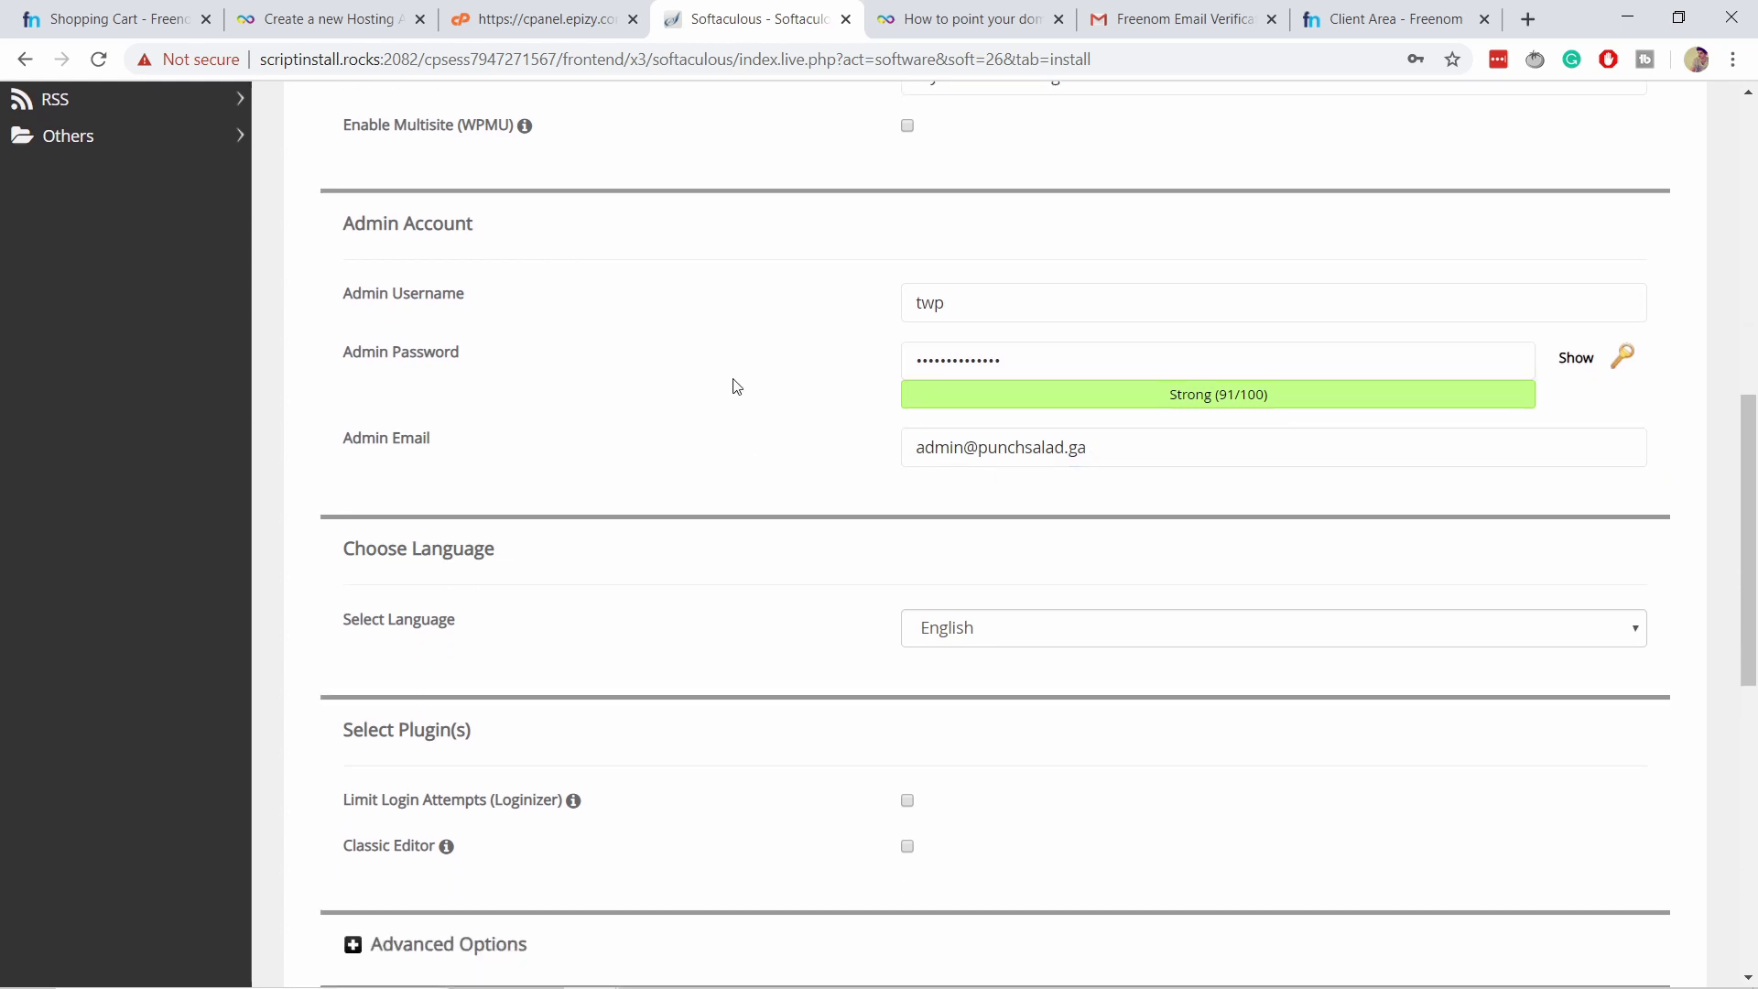
{"action": "scroll", "coordinate": [710, 325], "scroll_direction": "down", "scroll_amount": 2}
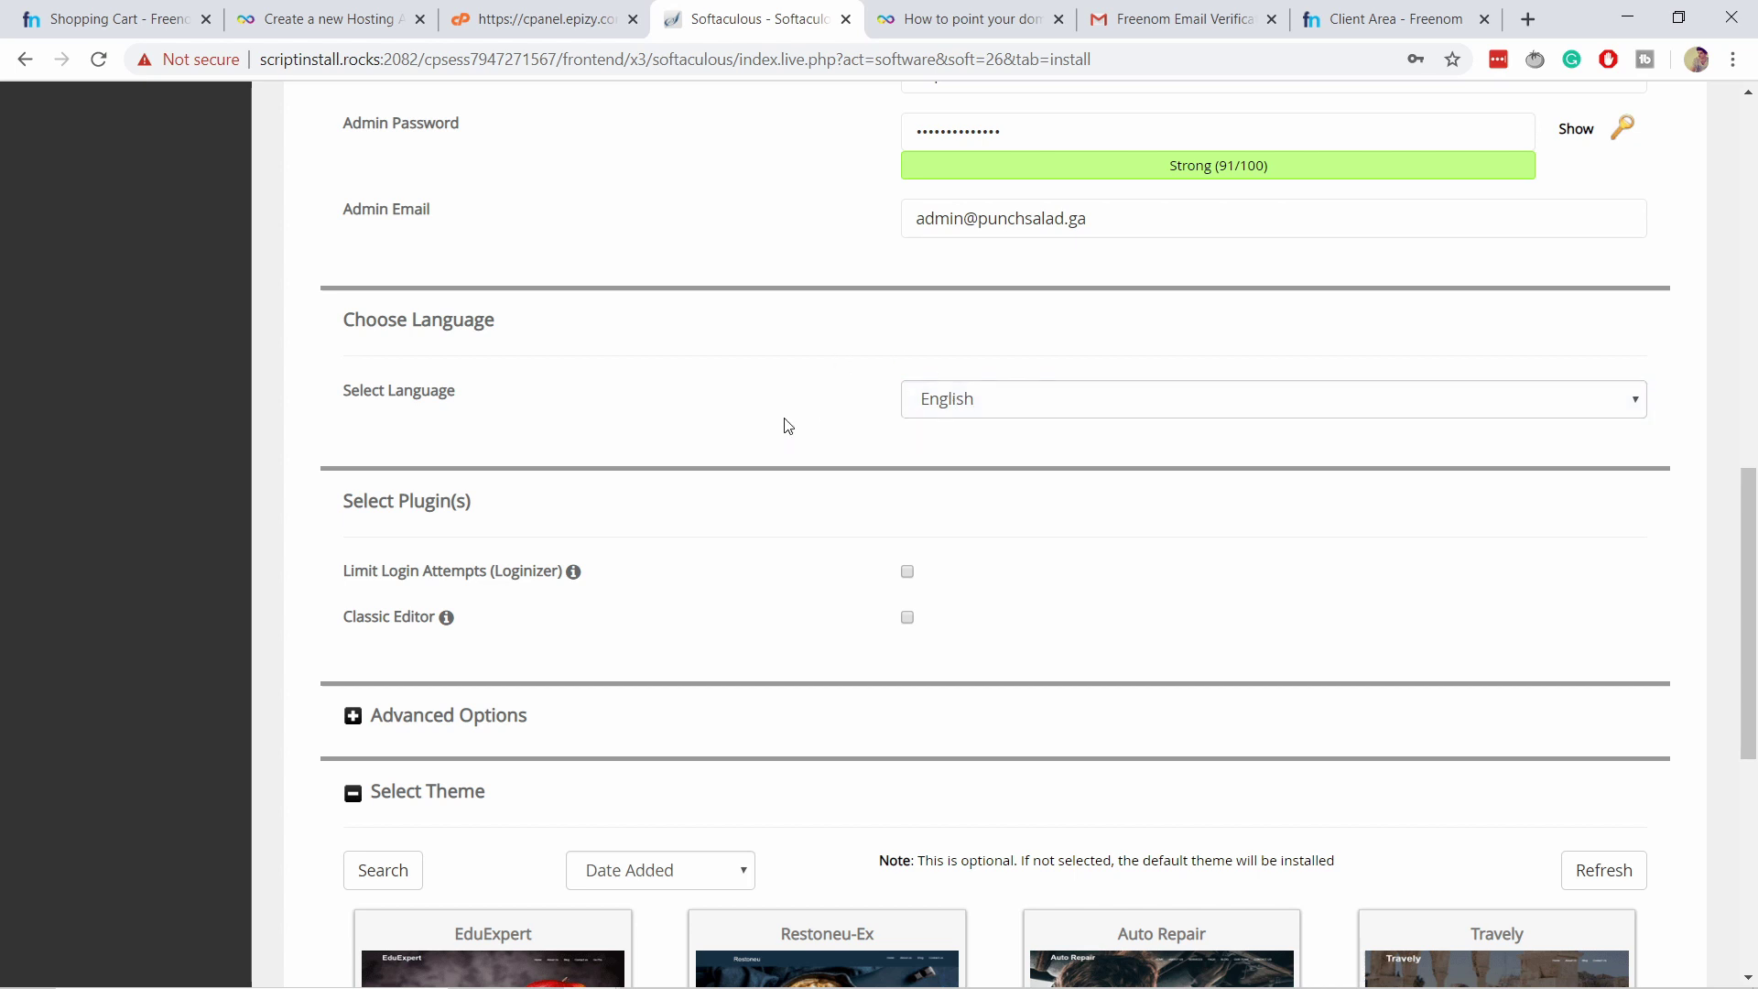
{"action": "scroll", "coordinate": [781, 424], "scroll_direction": "down", "scroll_amount": 1}
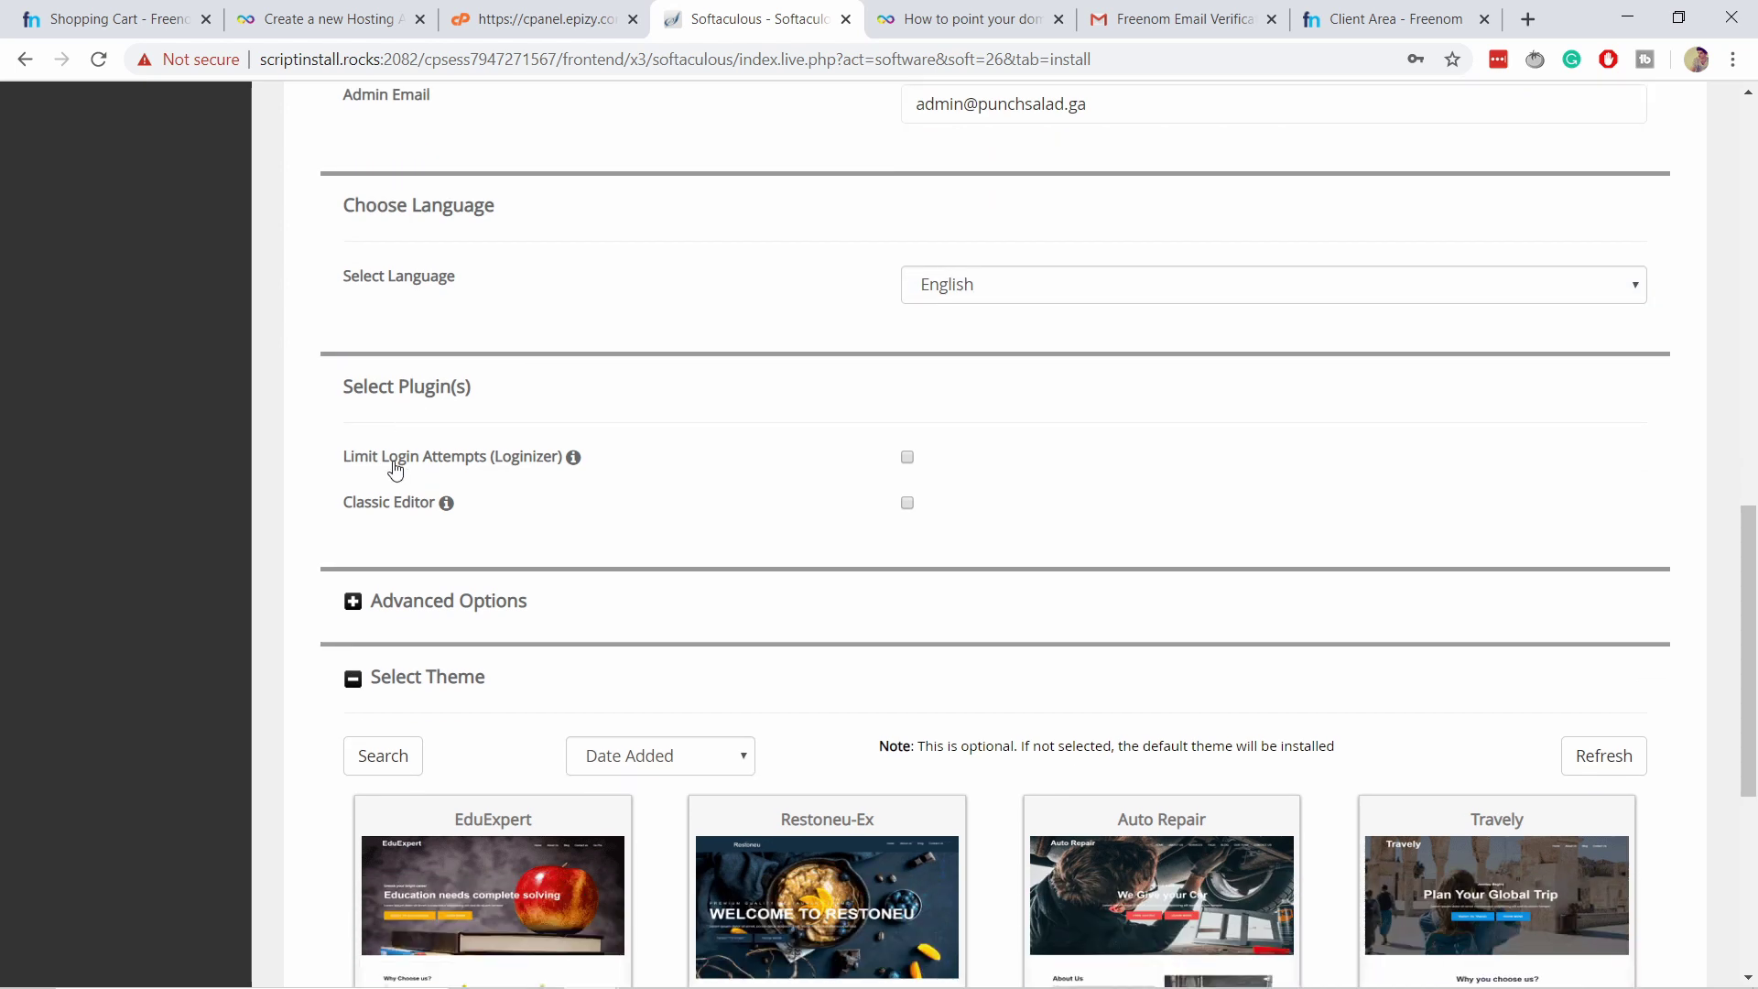
Enable the Limit Login Attempts (Loginizer) and Classic Editor plugins for the install.
{"action": "left_click", "coordinate": [906, 456]}
{"action": "left_click", "coordinate": [906, 502]}
{"action": "scroll", "coordinate": [987, 420], "scroll_direction": "down", "scroll_amount": 2}
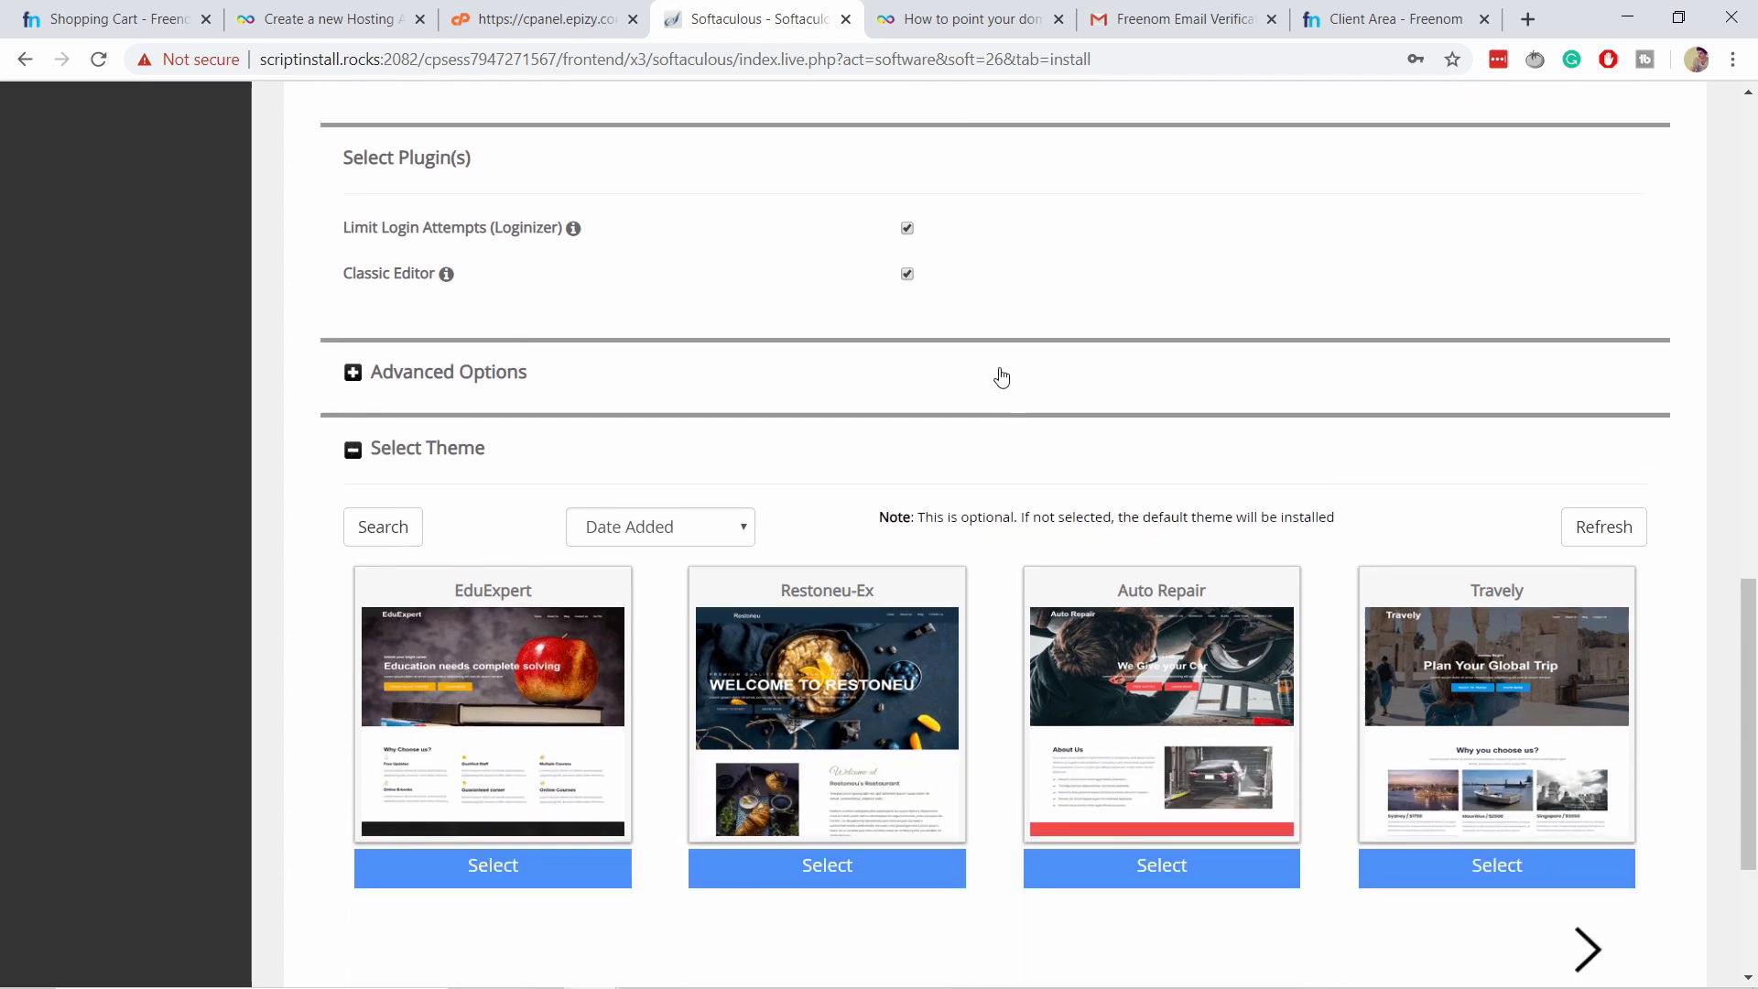
{"action": "left_click", "coordinate": [355, 377]}
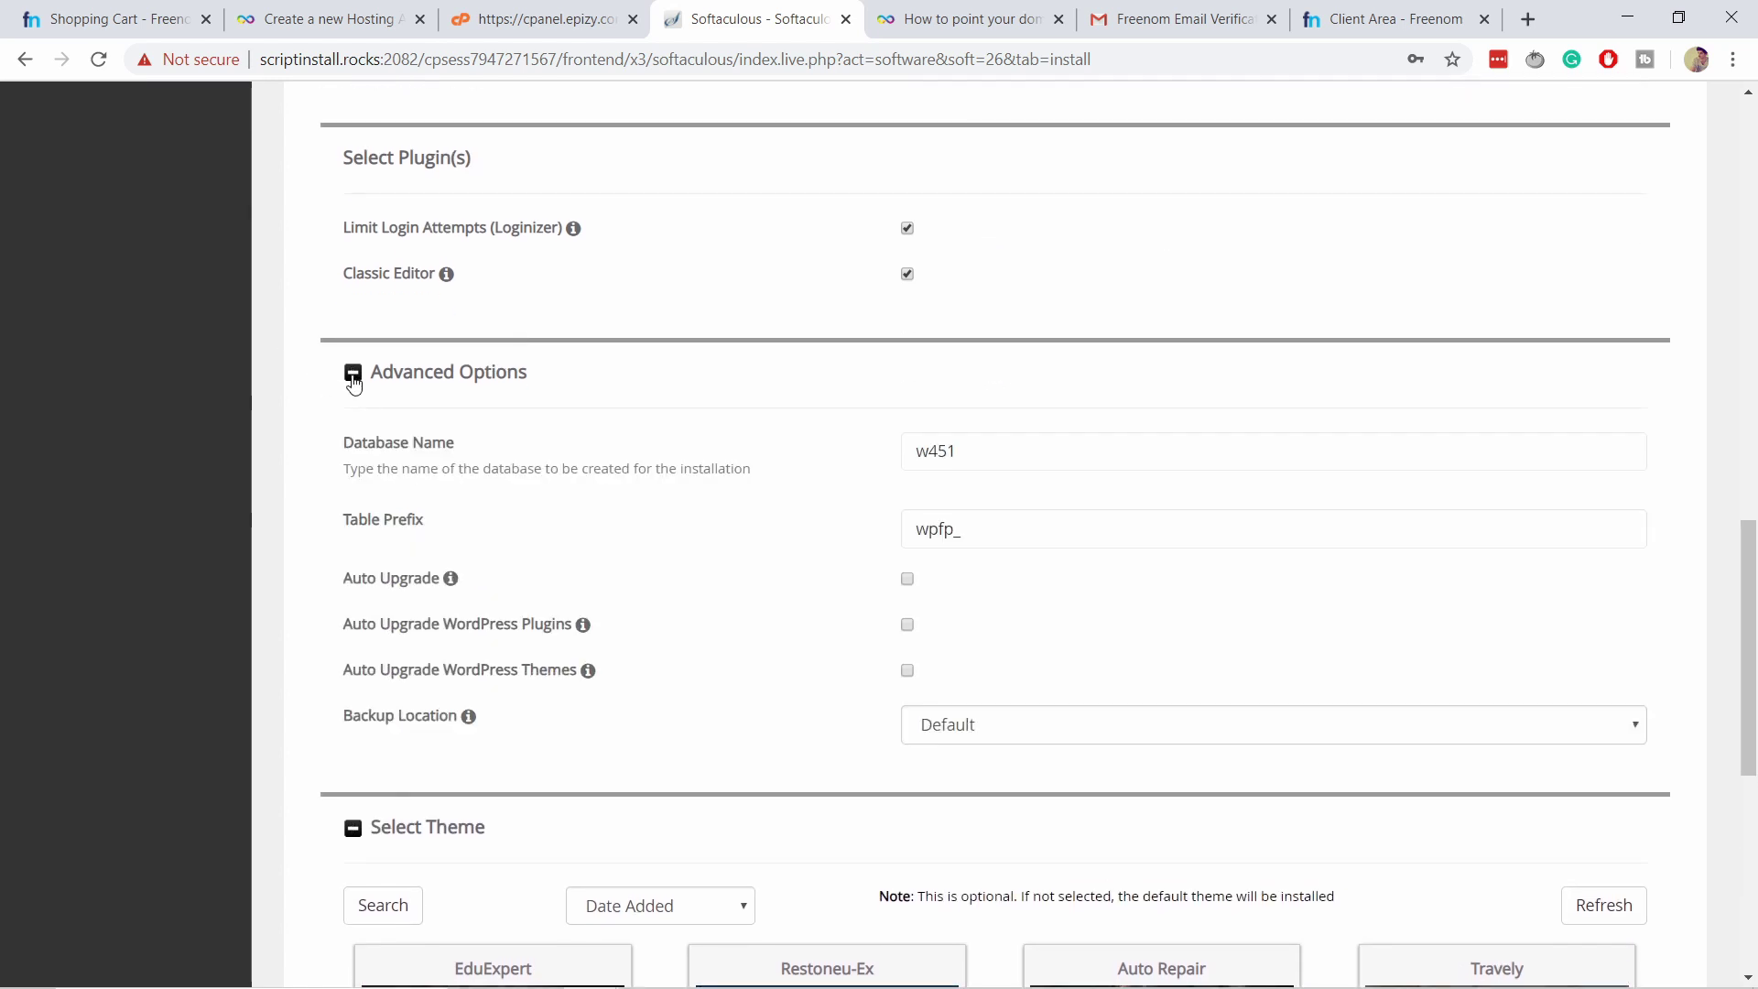
{"action": "left_click", "coordinate": [353, 377]}
{"action": "scroll", "coordinate": [486, 302], "scroll_direction": "down", "scroll_amount": 2}
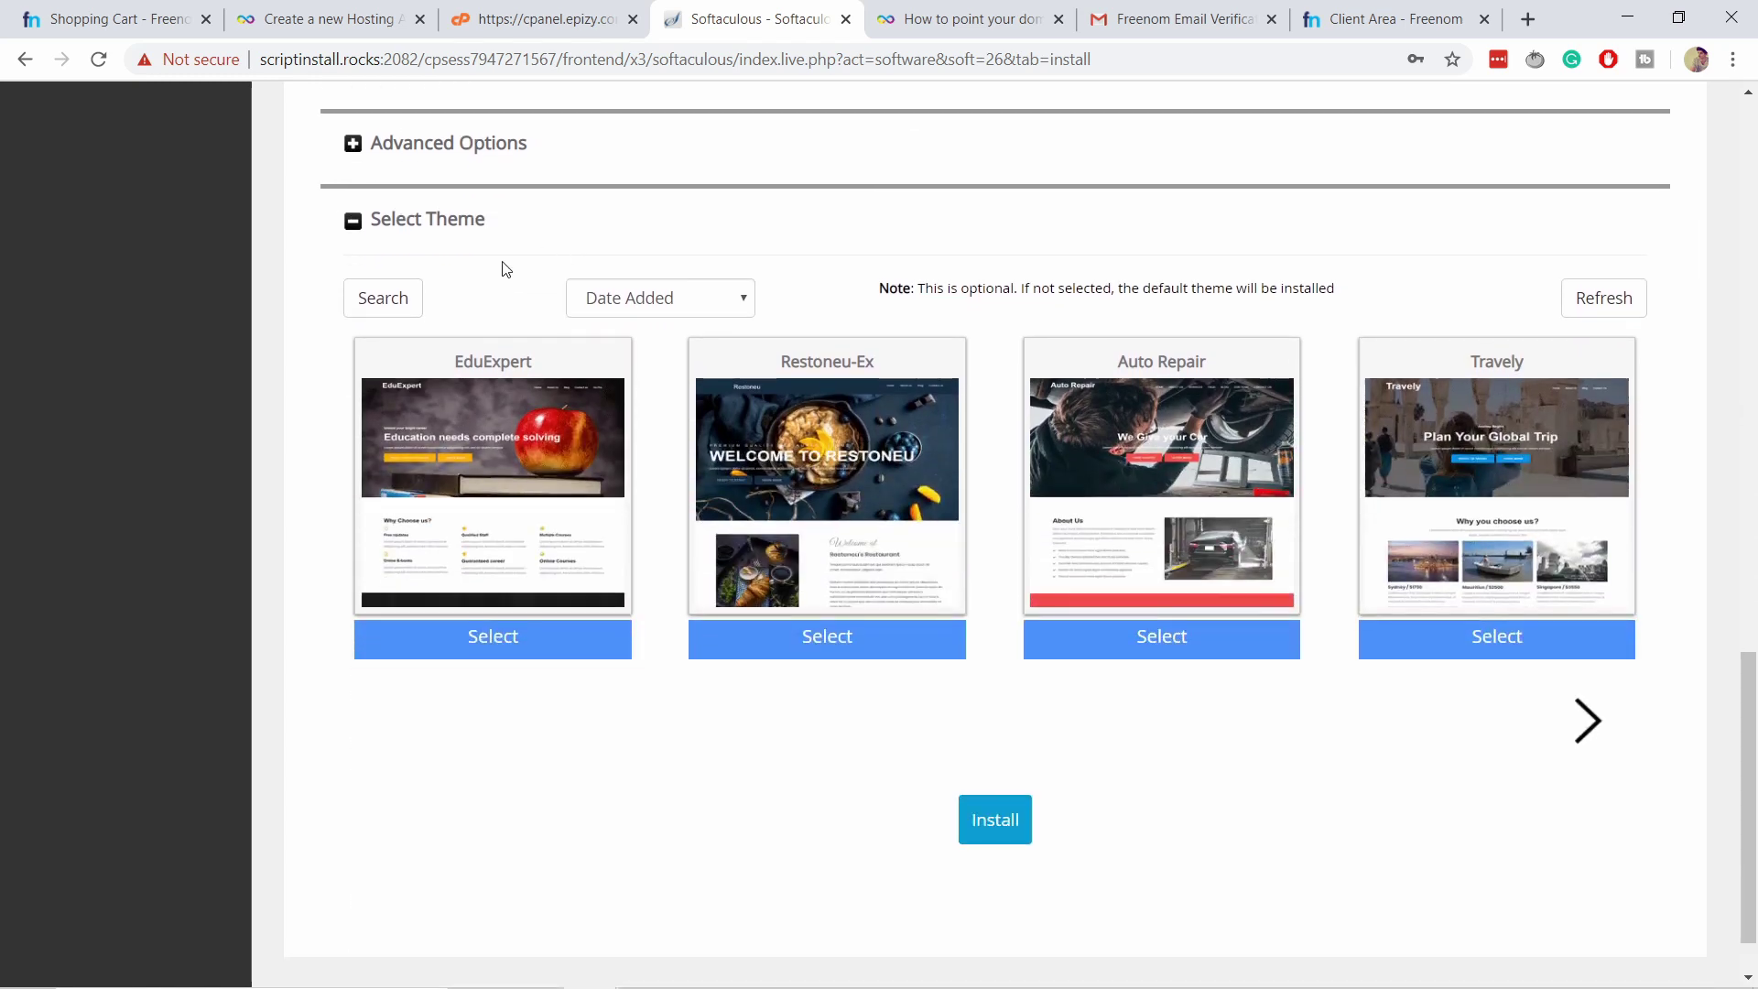
Open the new site's wp-admin area and punchsalad.ga homepage in separate tabs.
{"action": "mouse_move", "coordinate": [1104, 488]}
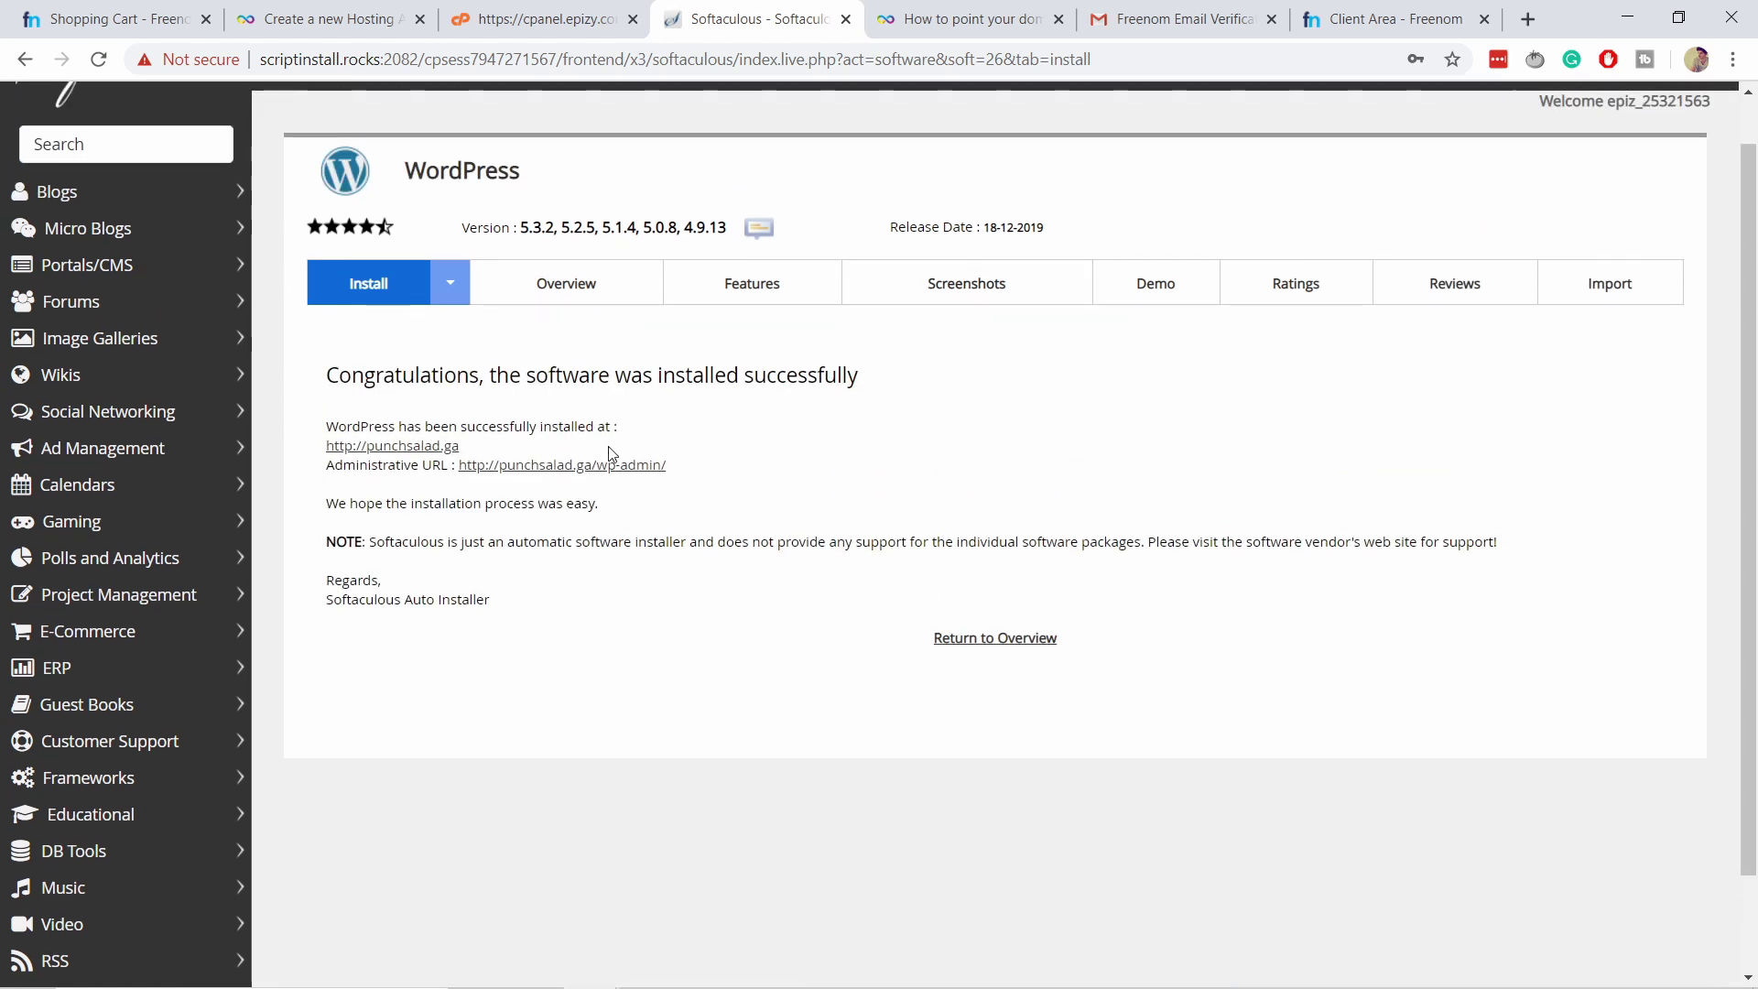
{"action": "right_click", "coordinate": [510, 472]}
{"action": "left_click", "coordinate": [555, 482]}
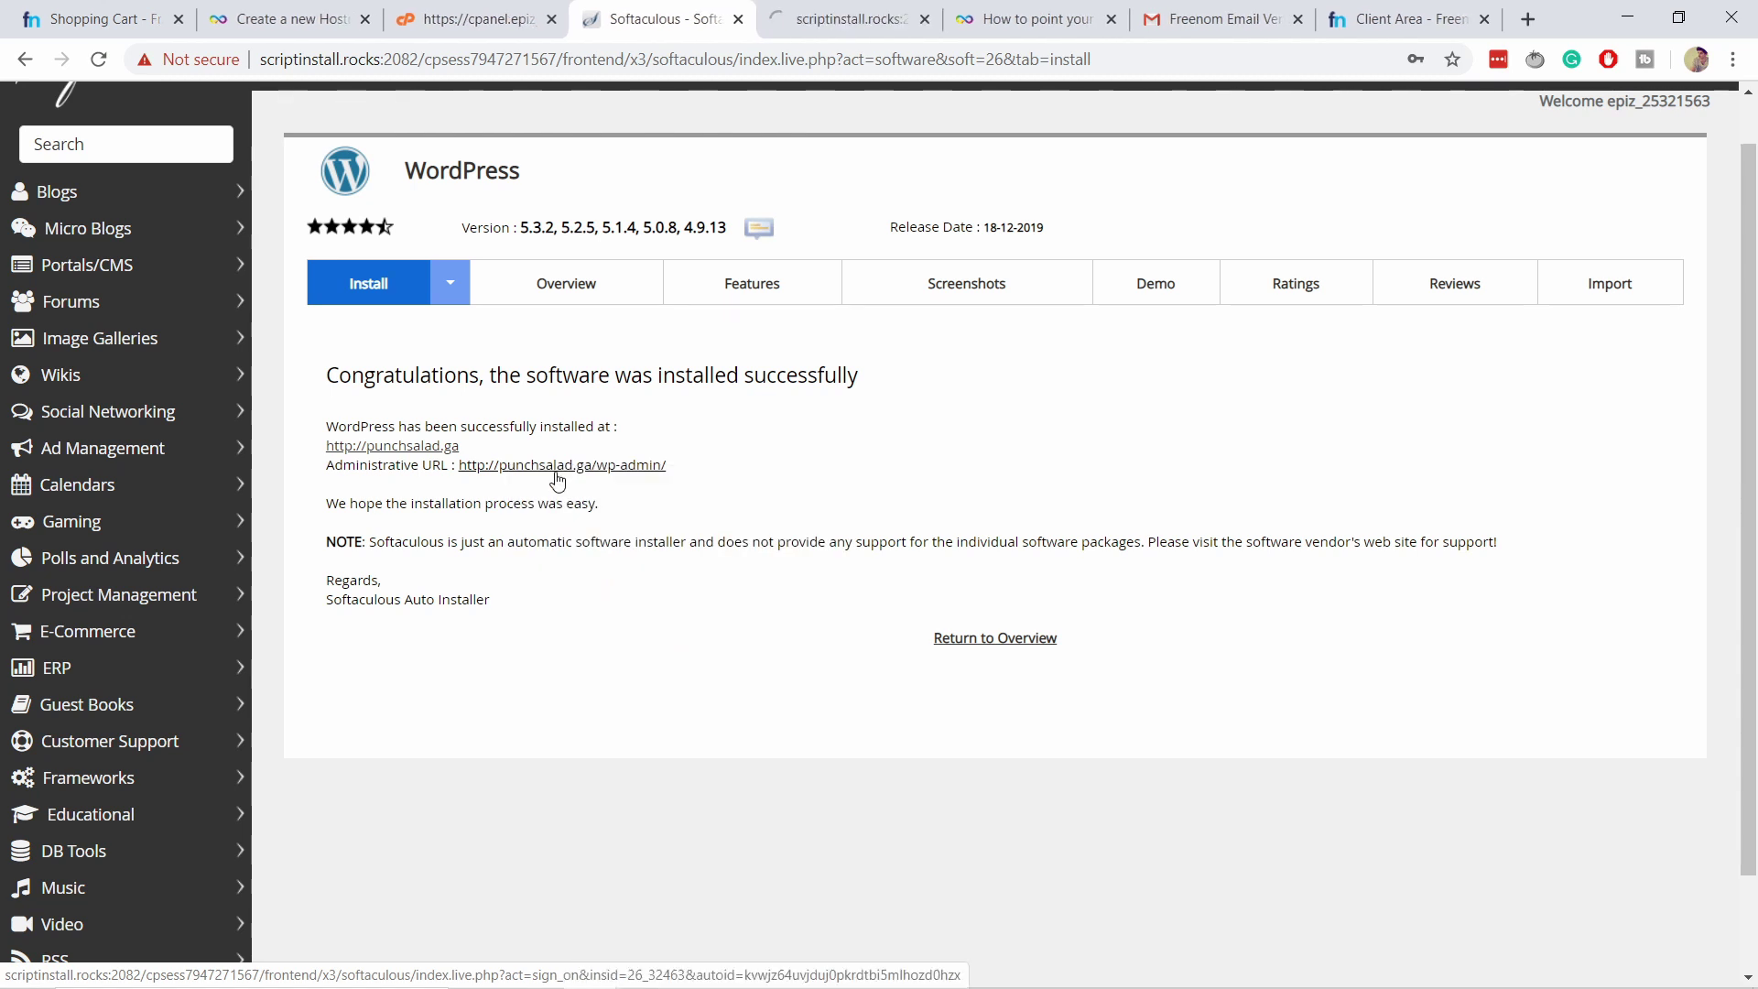
{"action": "right_click", "coordinate": [423, 448]}
{"action": "left_click", "coordinate": [462, 464]}
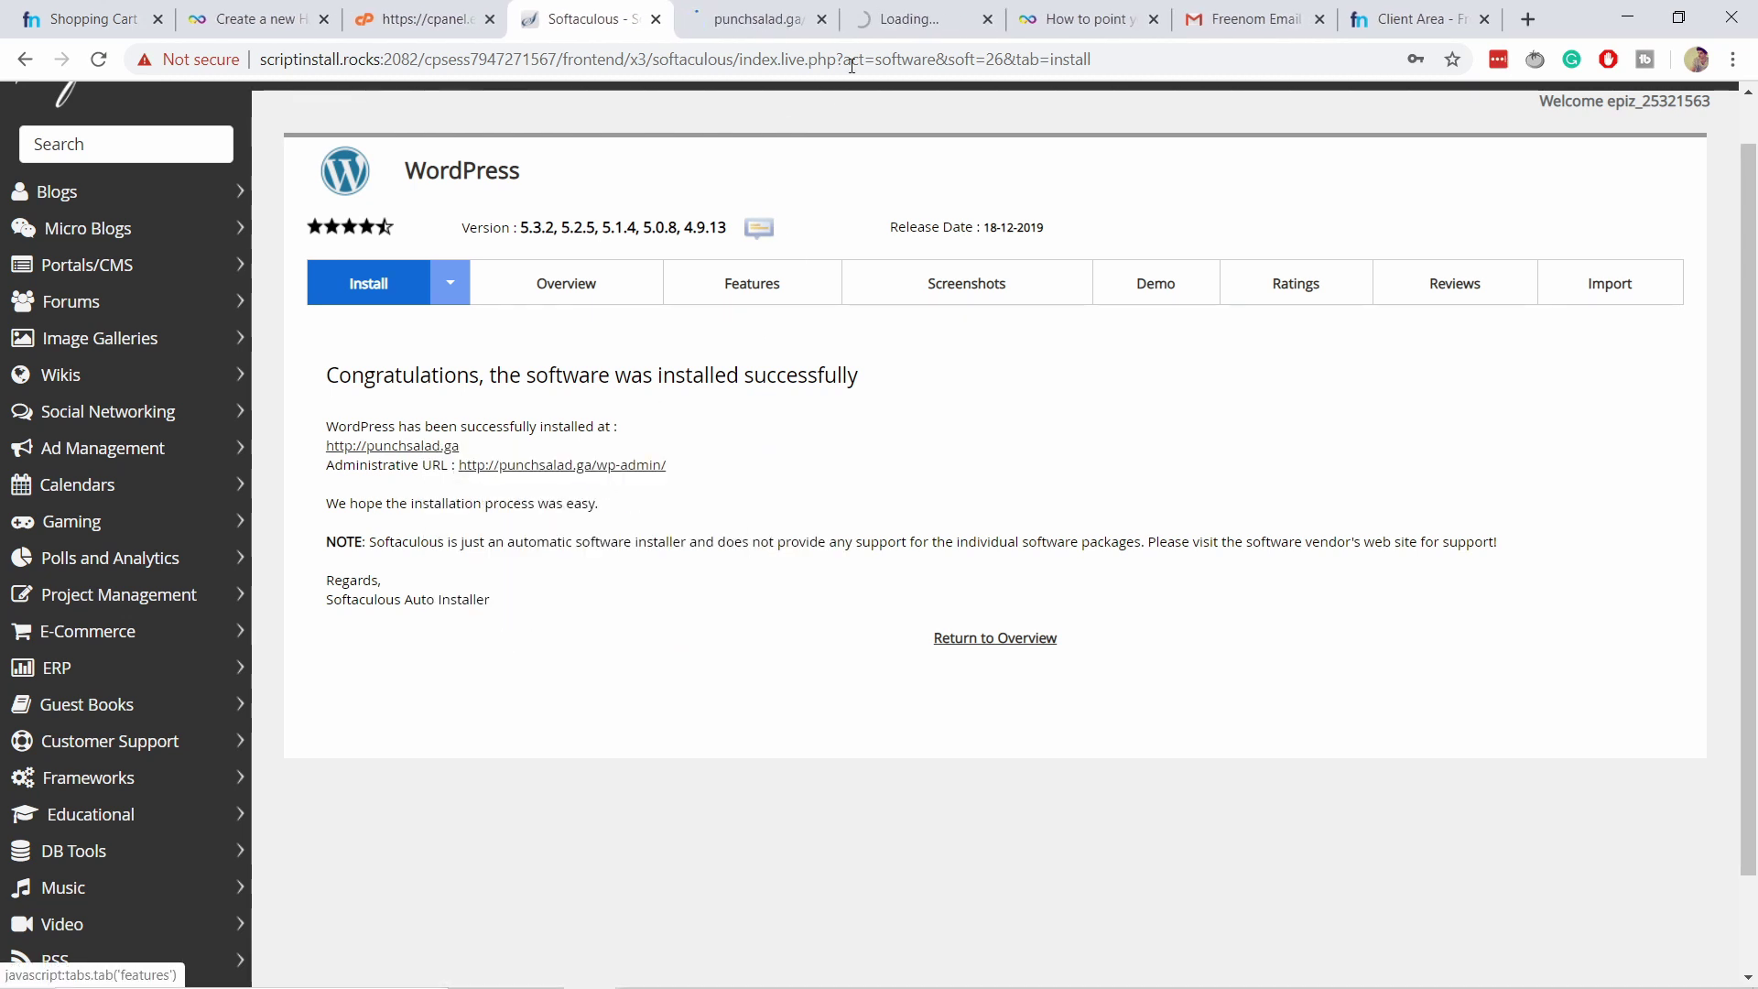
{"action": "left_click", "coordinate": [887, 28]}
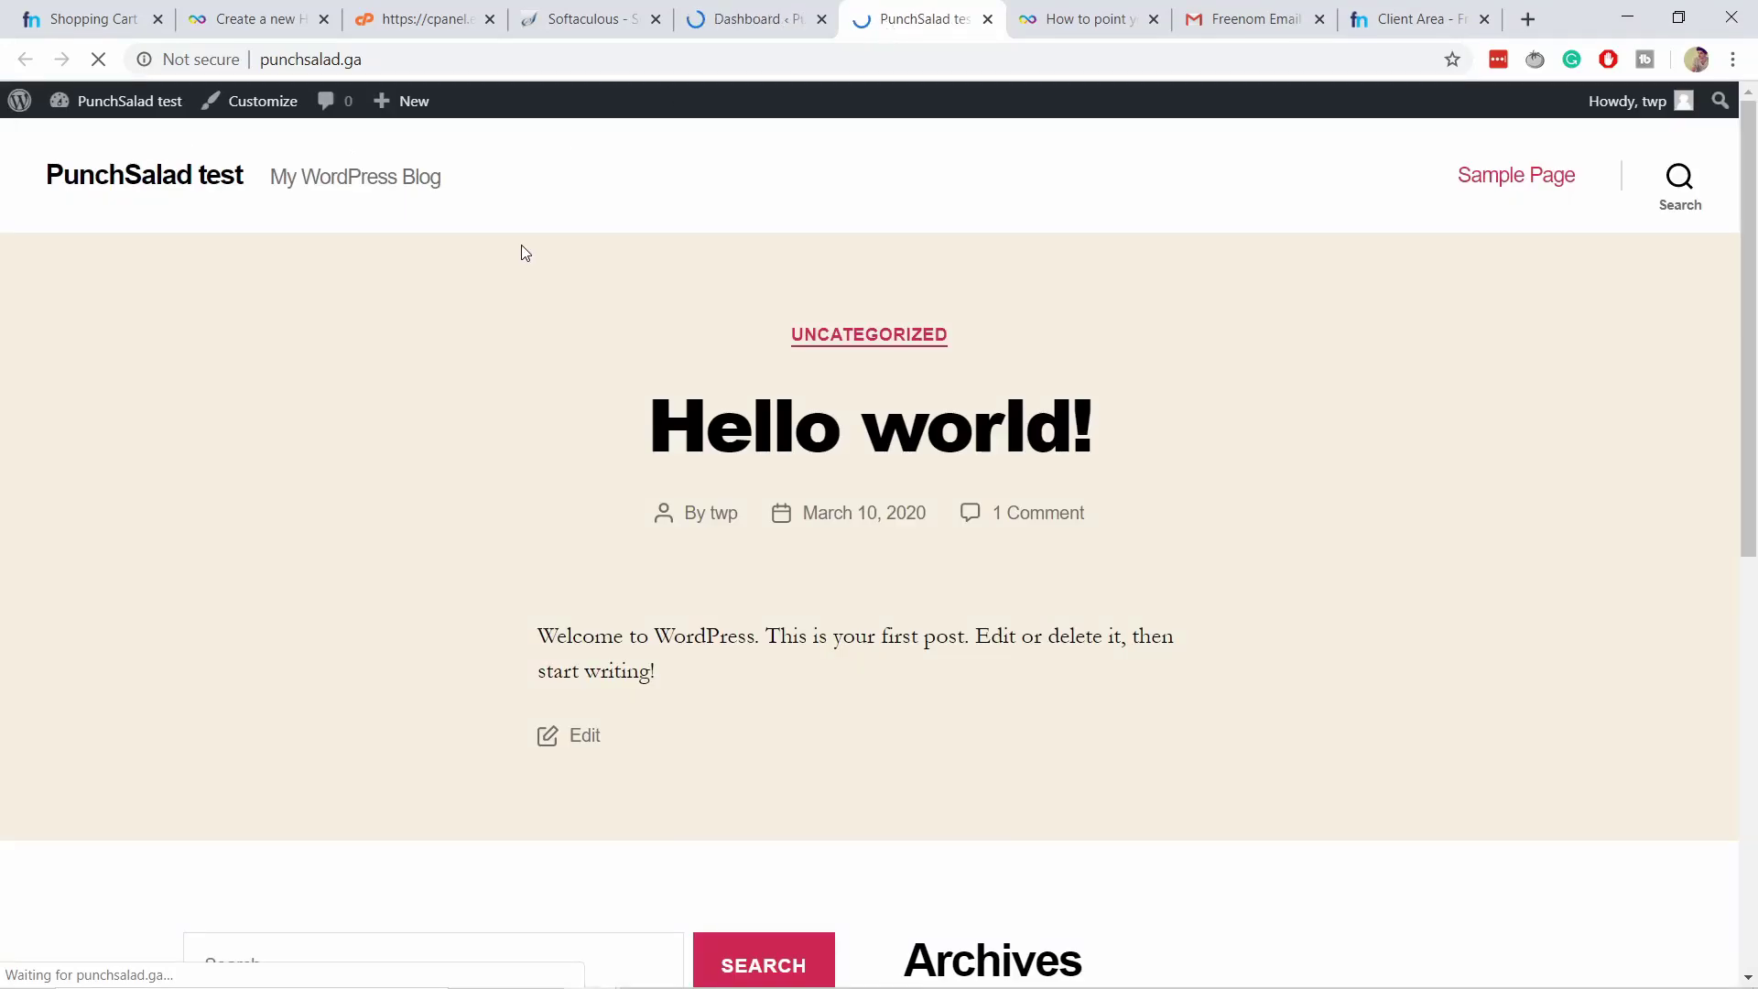
Scroll through the new site's Hello world! front page.
{"action": "scroll", "coordinate": [723, 509], "scroll_direction": "down", "scroll_amount": 2}
{"action": "scroll", "coordinate": [720, 506], "scroll_direction": "down", "scroll_amount": 5}
{"action": "scroll", "coordinate": [711, 498], "scroll_direction": "up", "scroll_amount": 8}
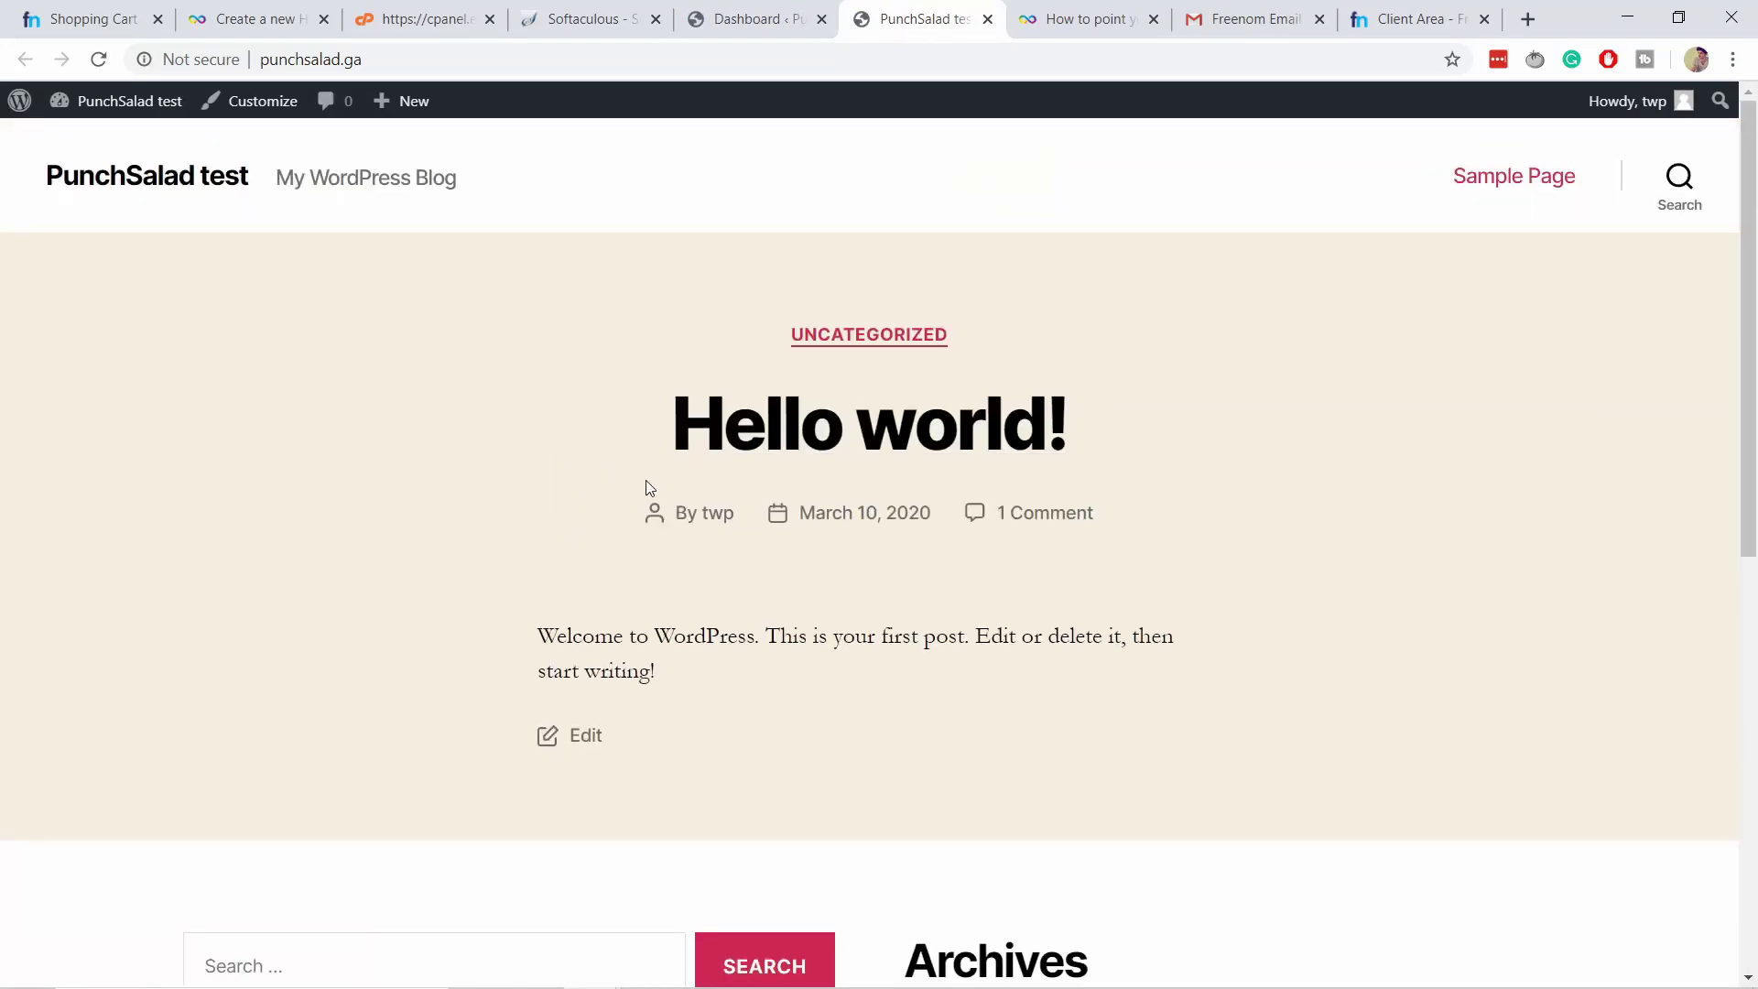
{"action": "scroll", "coordinate": [649, 488], "scroll_direction": "down", "scroll_amount": 3}
{"action": "scroll", "coordinate": [856, 403], "scroll_direction": "down", "scroll_amount": 5}
{"action": "scroll", "coordinate": [696, 439], "scroll_direction": "up", "scroll_amount": 9}
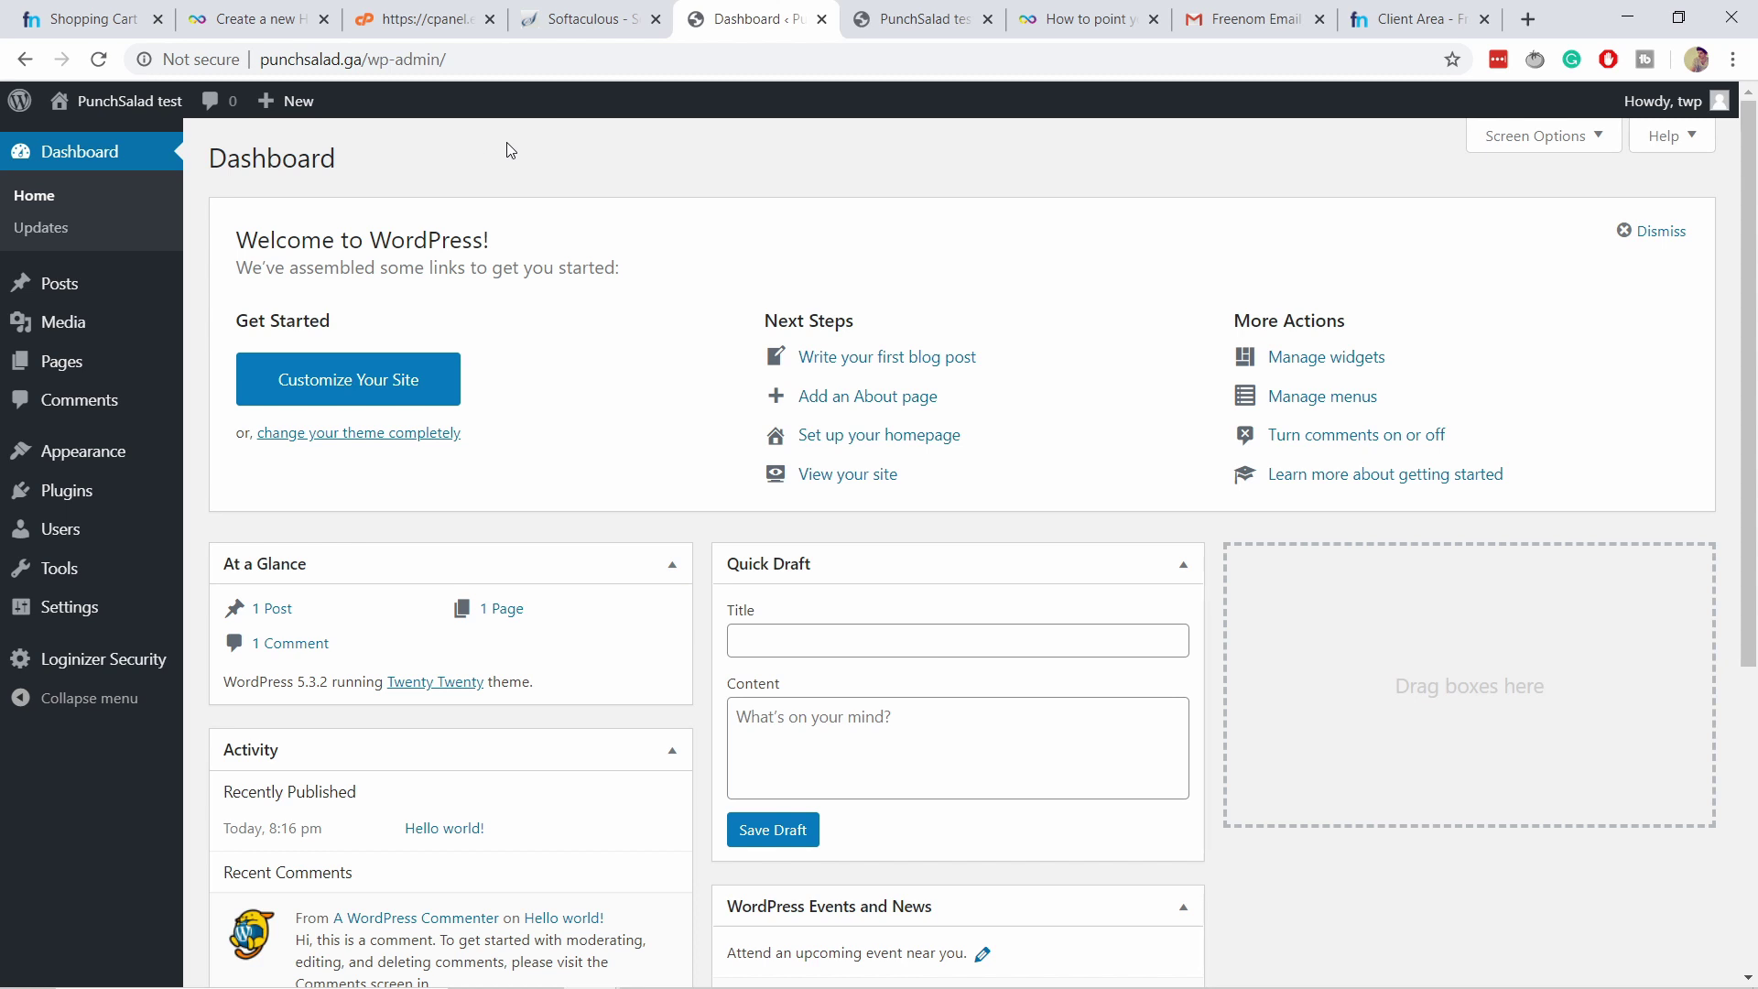
Search the theme directory for 'as', then install and activate Astra.
{"action": "mouse_move", "coordinate": [155, 457]}
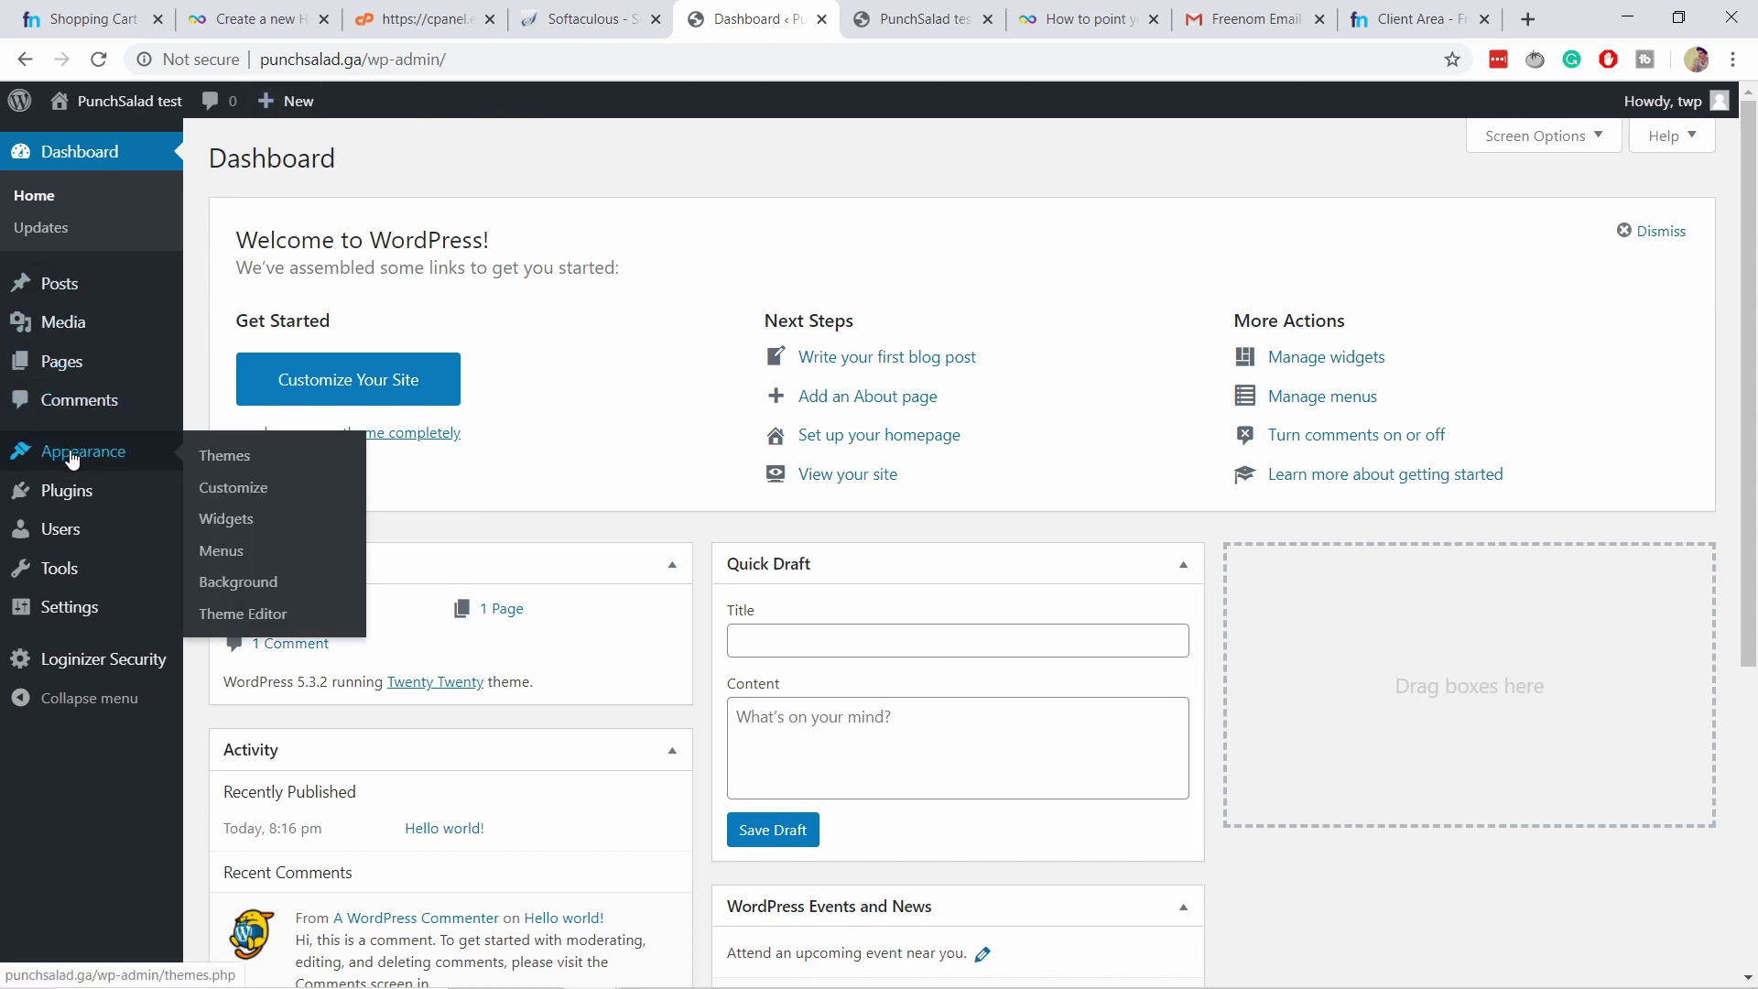
{"action": "left_click", "coordinate": [236, 457]}
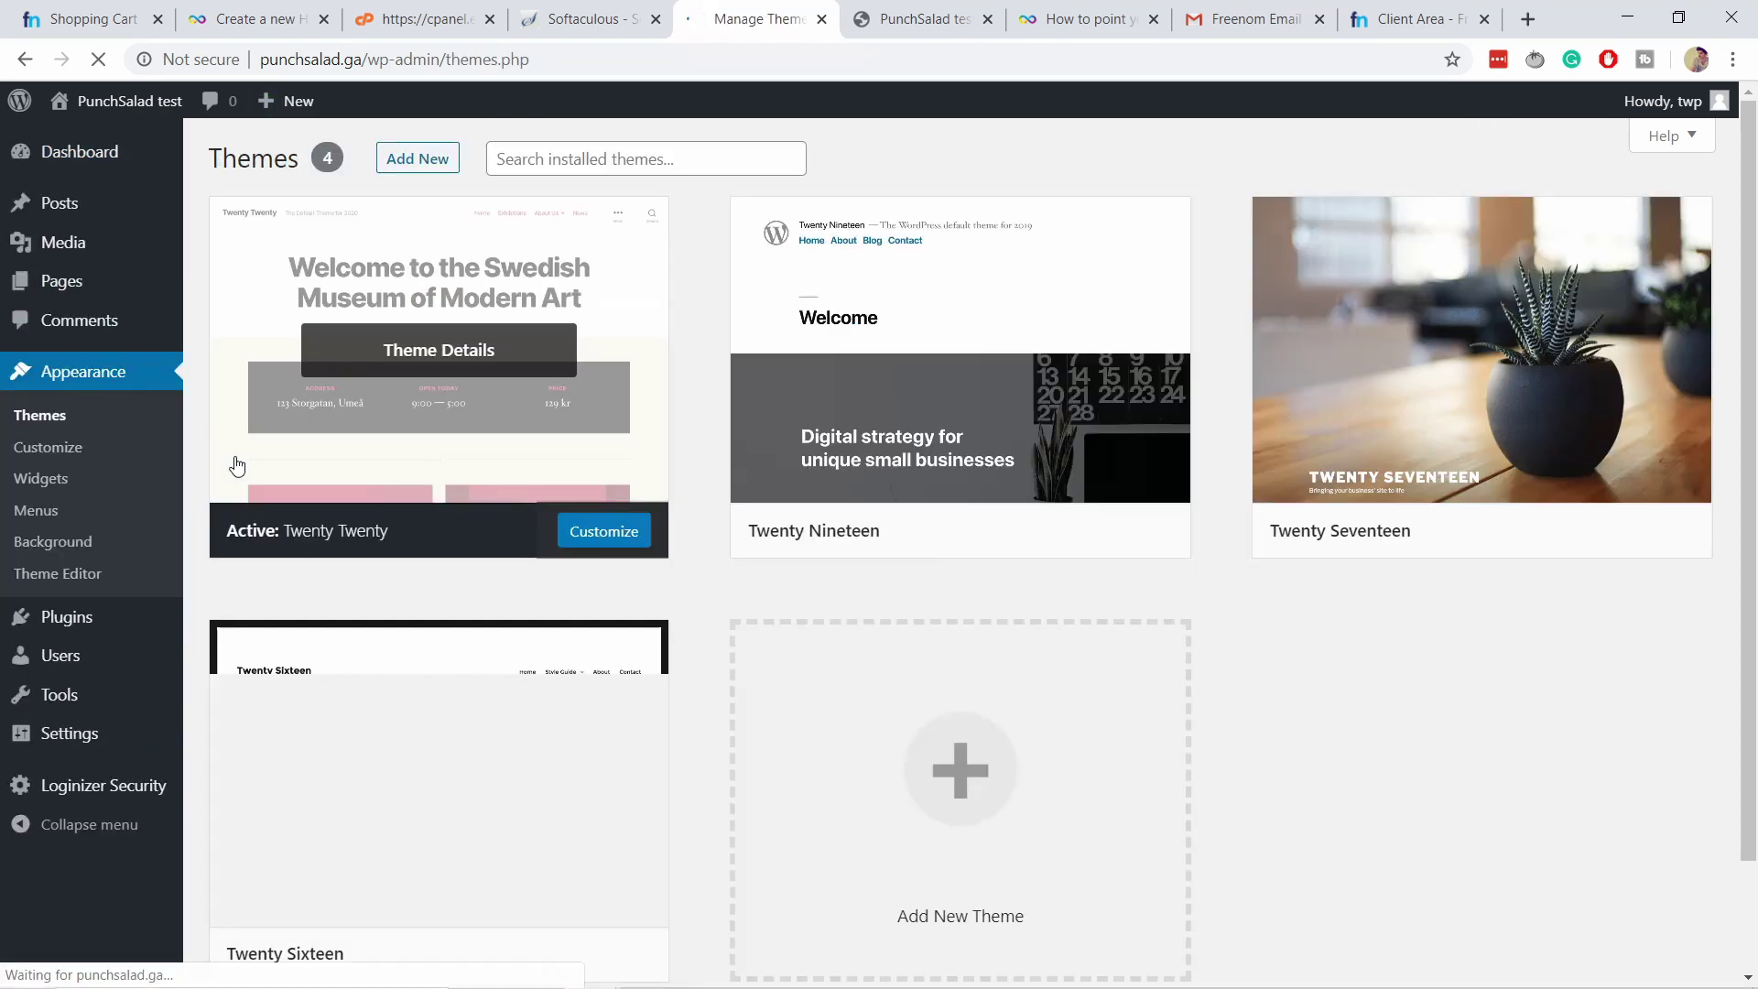
{"action": "left_click", "coordinate": [412, 161]}
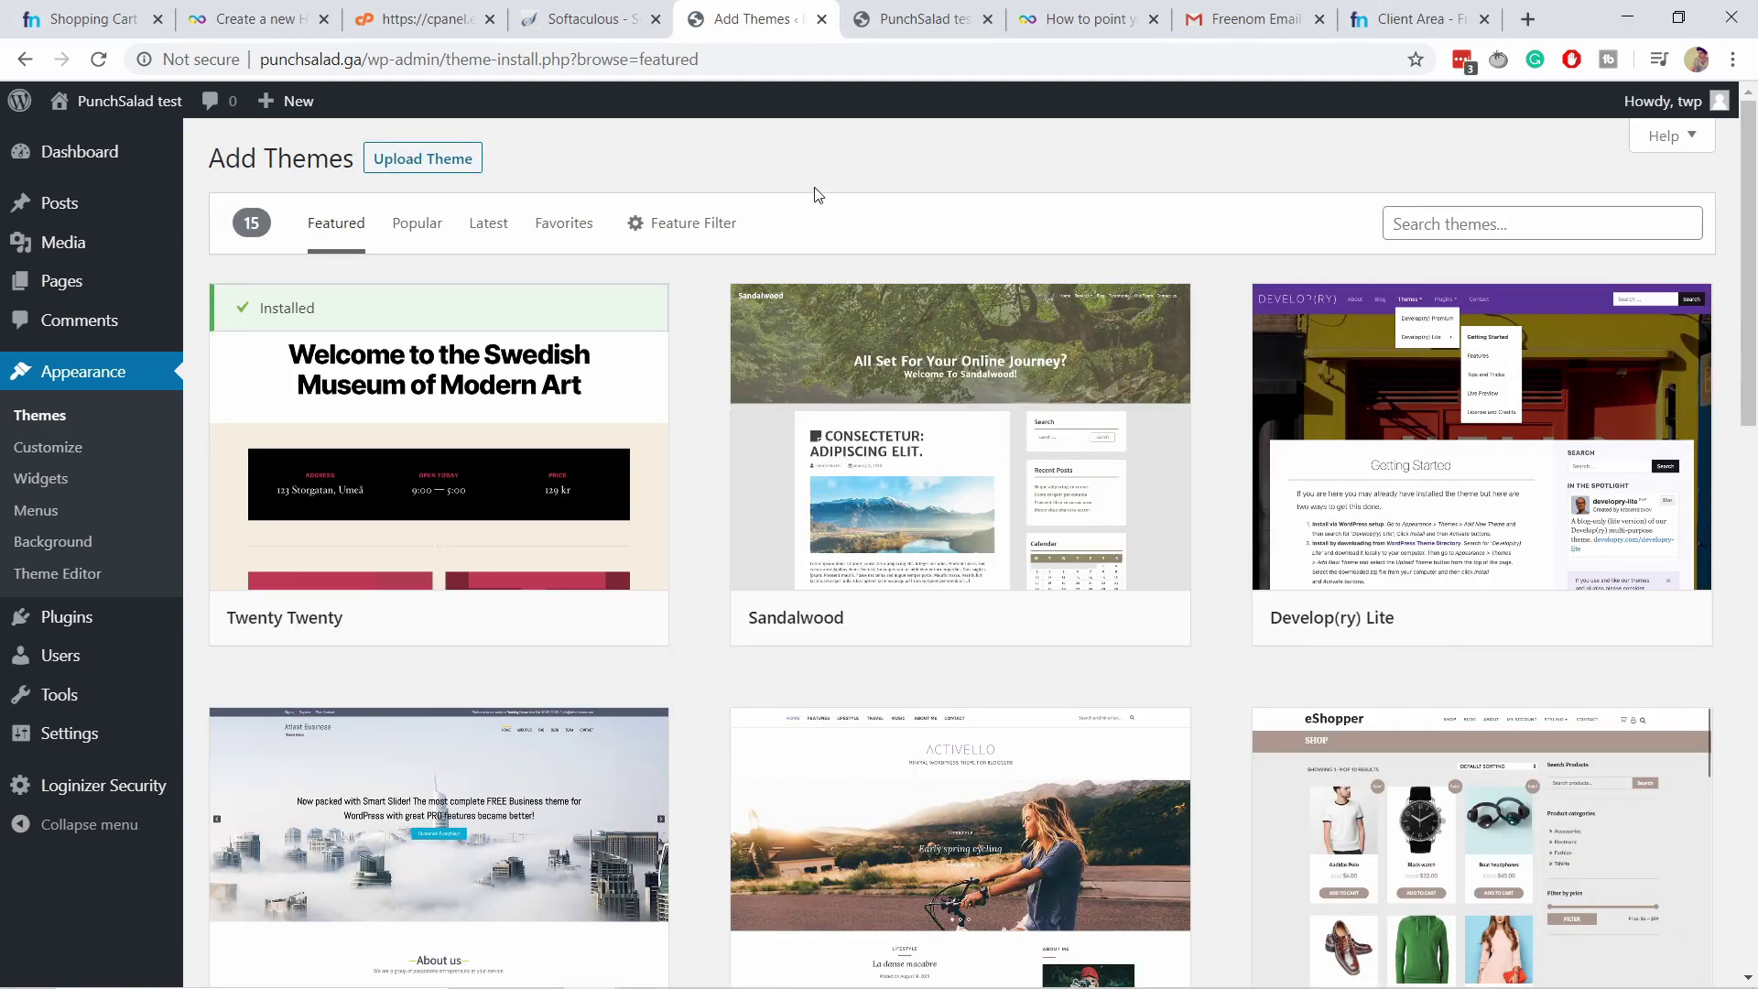
{"action": "left_click", "coordinate": [1427, 224]}
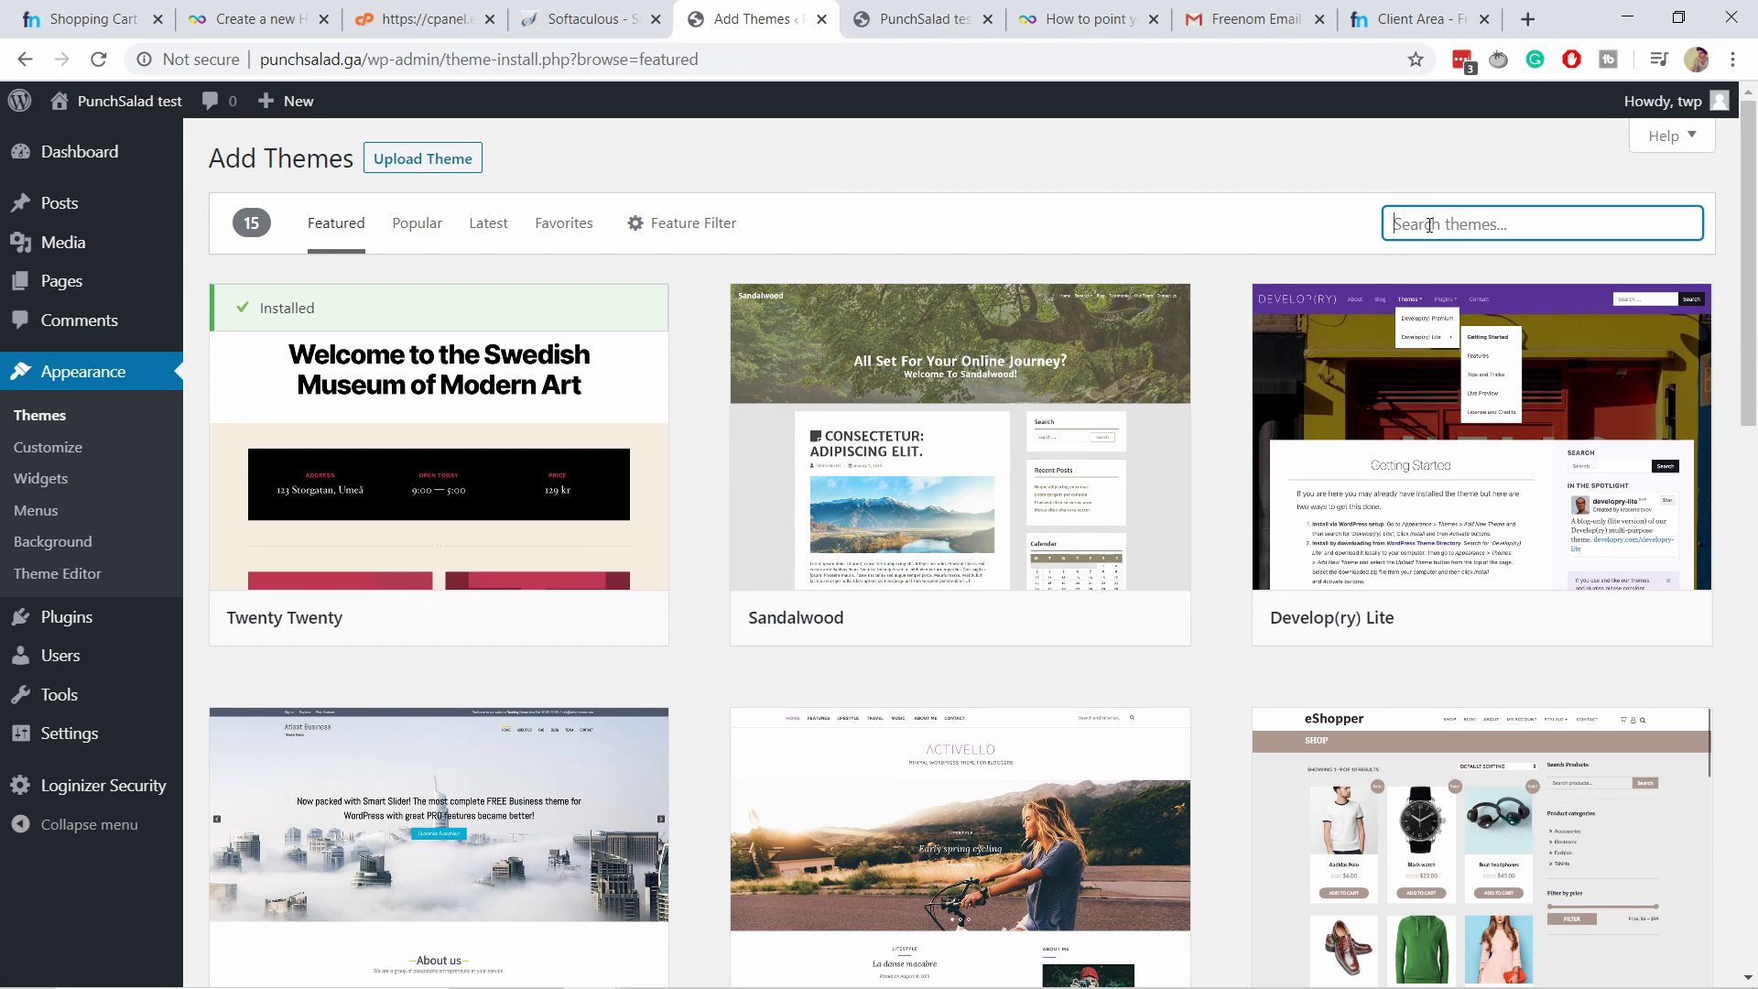
{"action": "type", "text": "astra"}
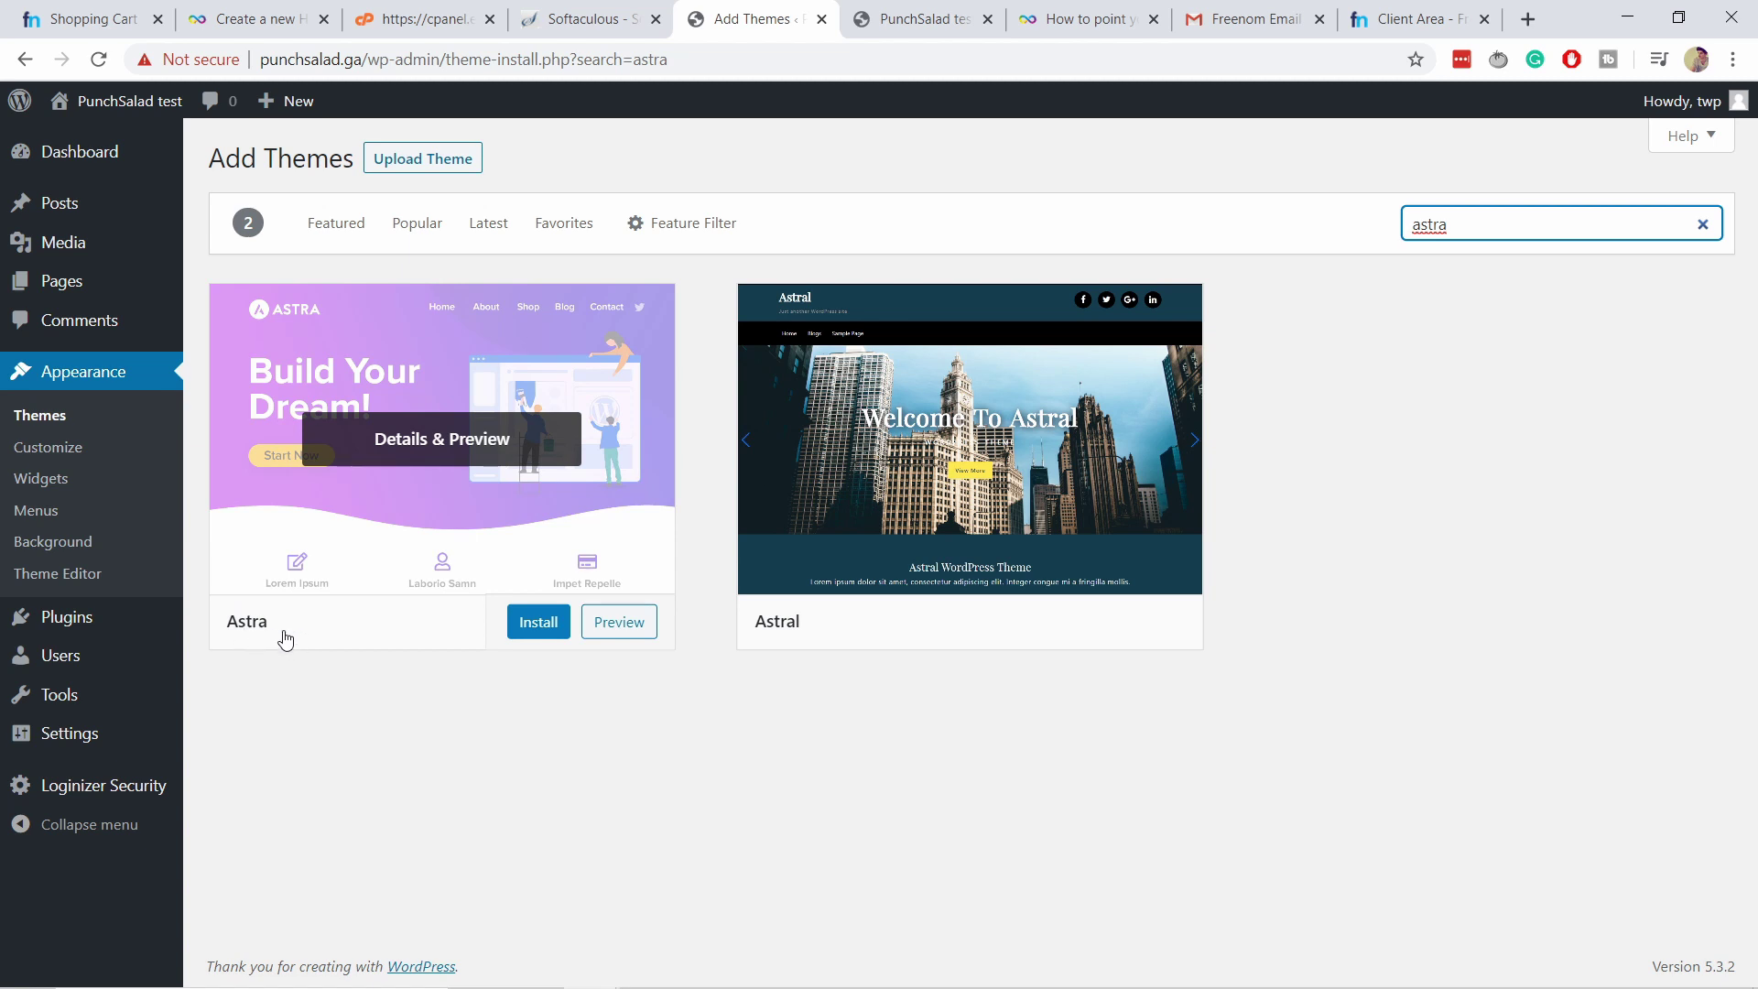
{"action": "left_click", "coordinate": [538, 628]}
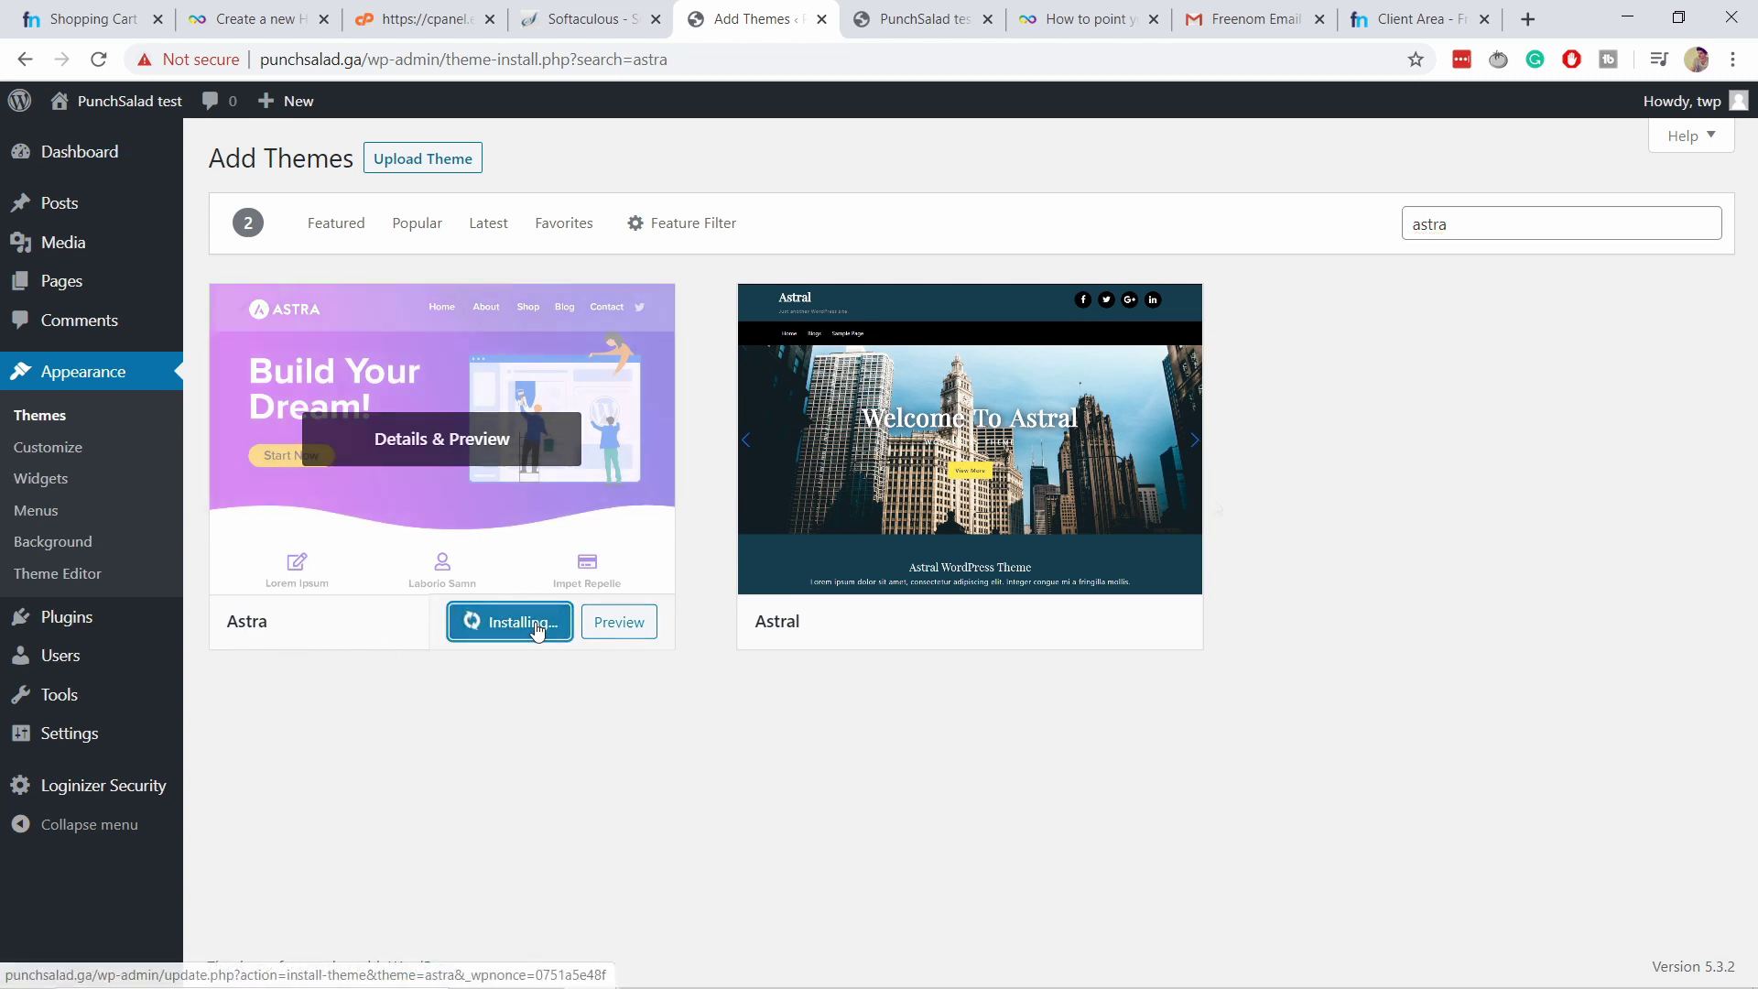
{"action": "mouse_move", "coordinate": [405, 609]}
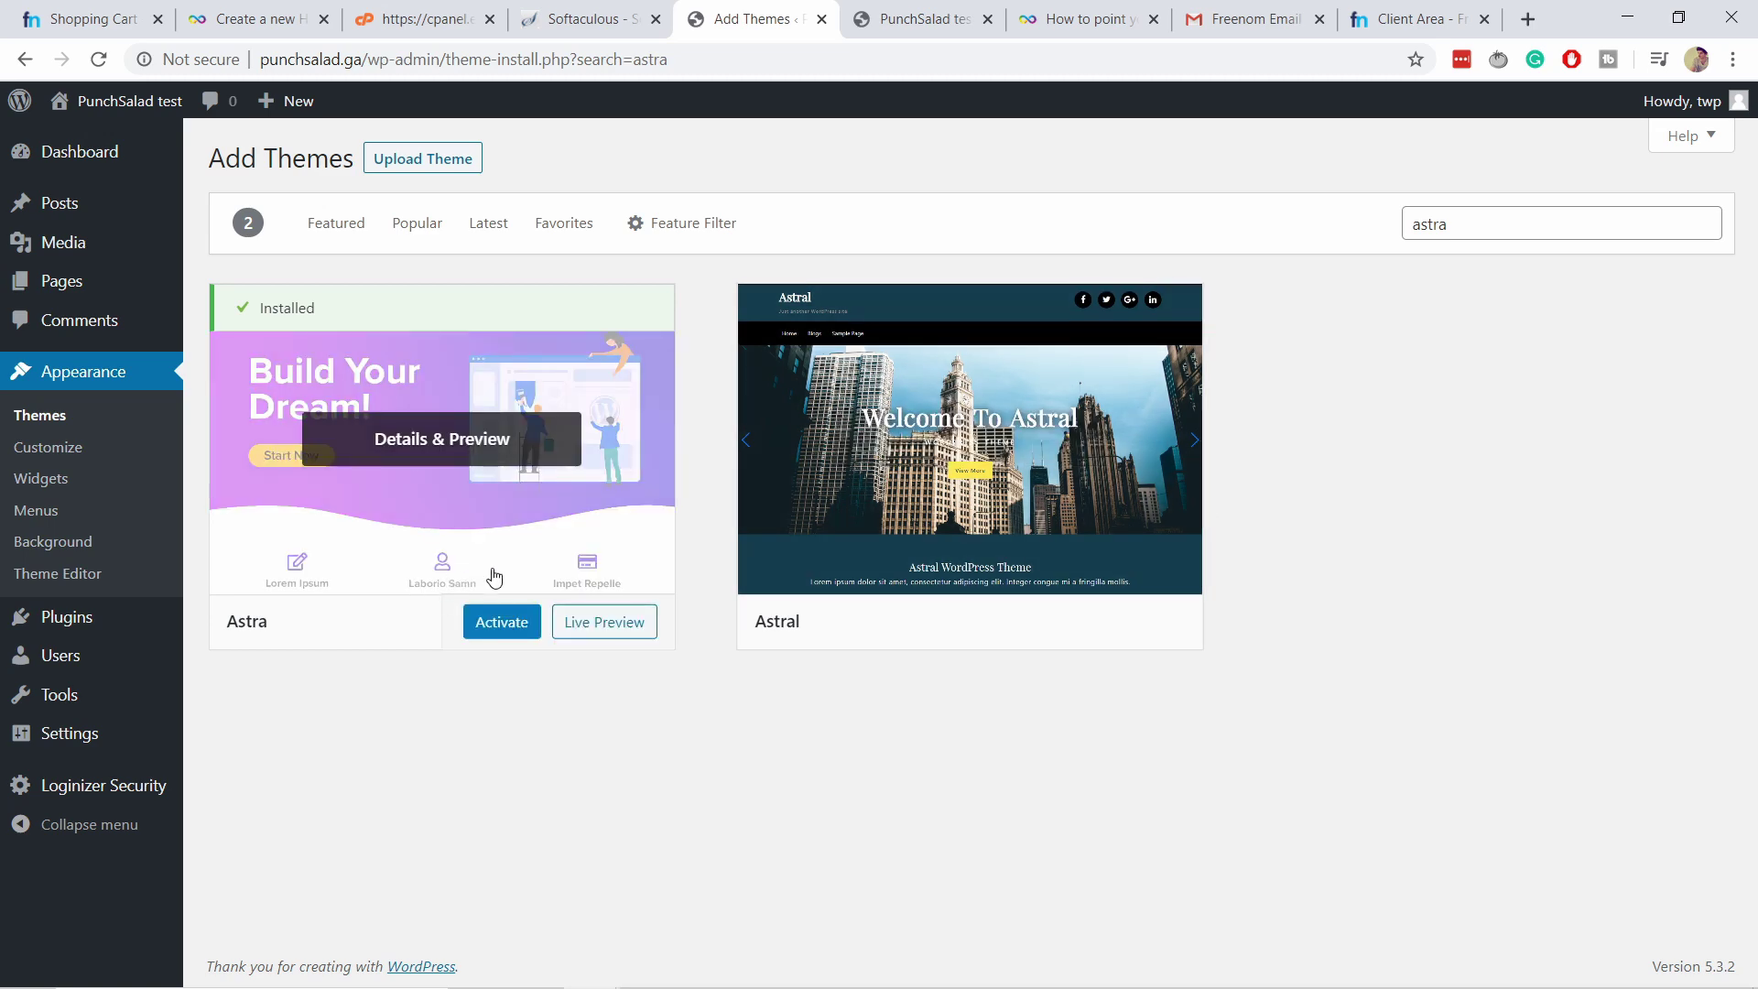
{"action": "left_click", "coordinate": [499, 626]}
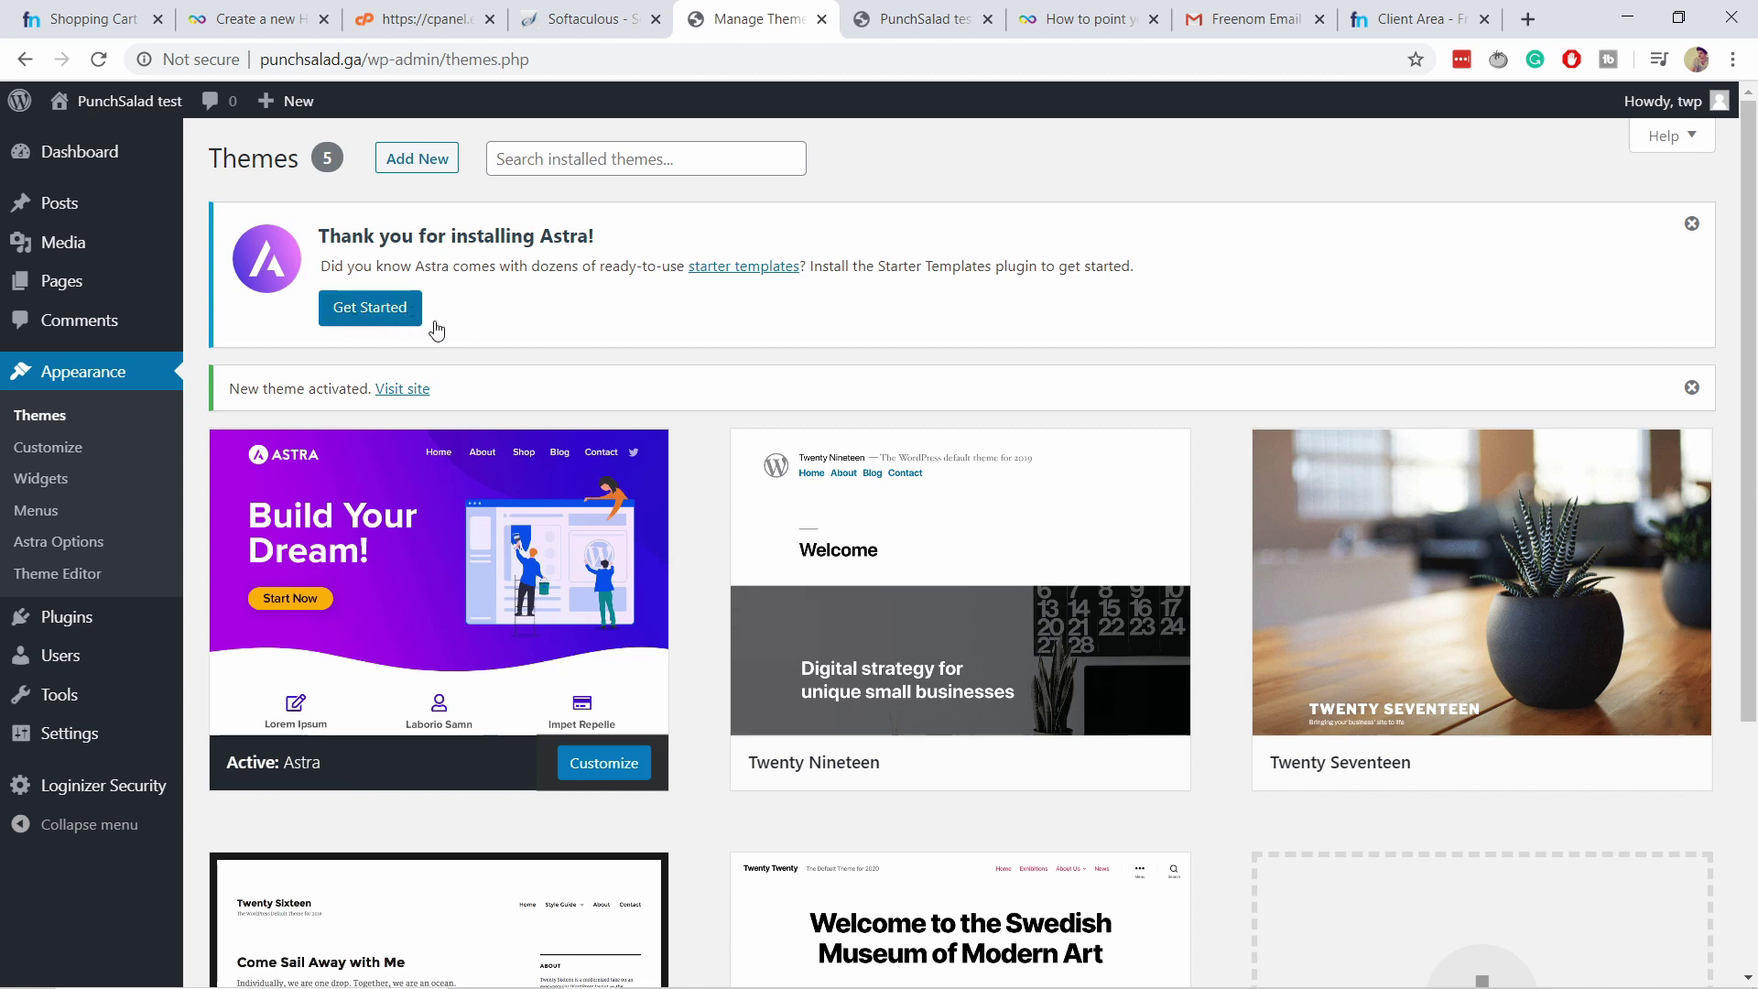
Search Add New Plugins for 'as' and install the Starter Templates plugin.
{"action": "scroll", "coordinate": [493, 370], "scroll_direction": "down", "scroll_amount": 1}
{"action": "scroll", "coordinate": [499, 367], "scroll_direction": "up", "scroll_amount": 1}
{"action": "mouse_move", "coordinate": [73, 619]}
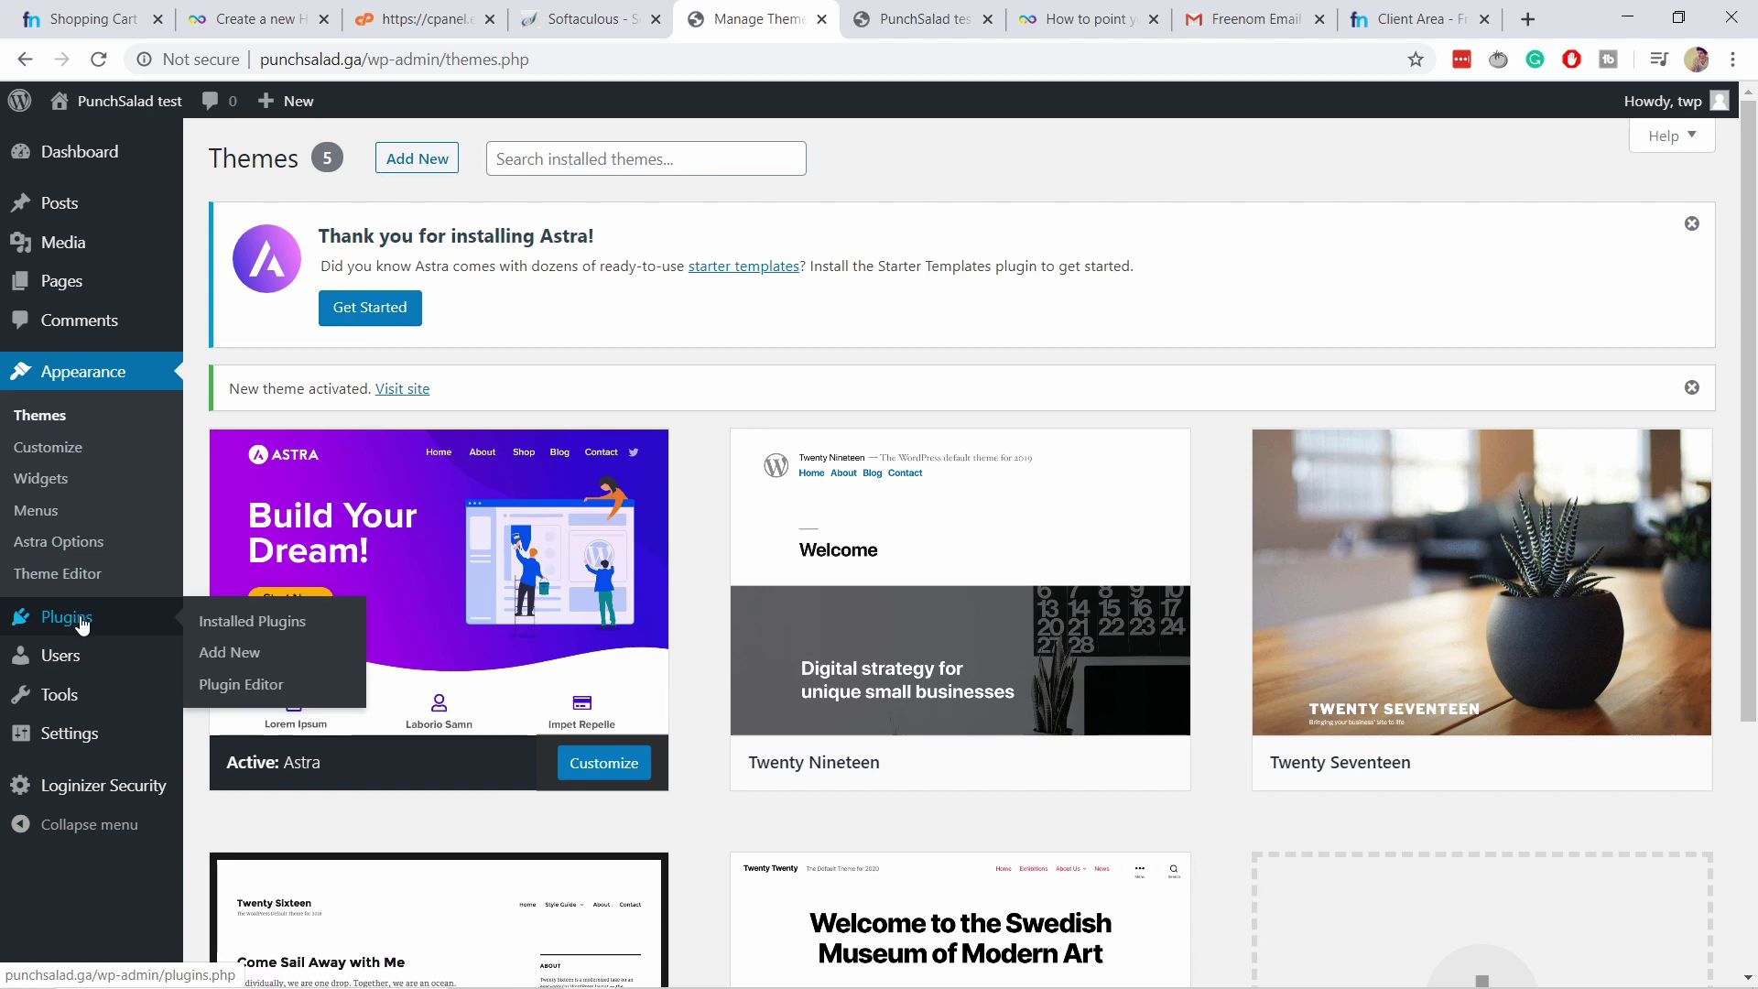
{"action": "left_click", "coordinate": [240, 658]}
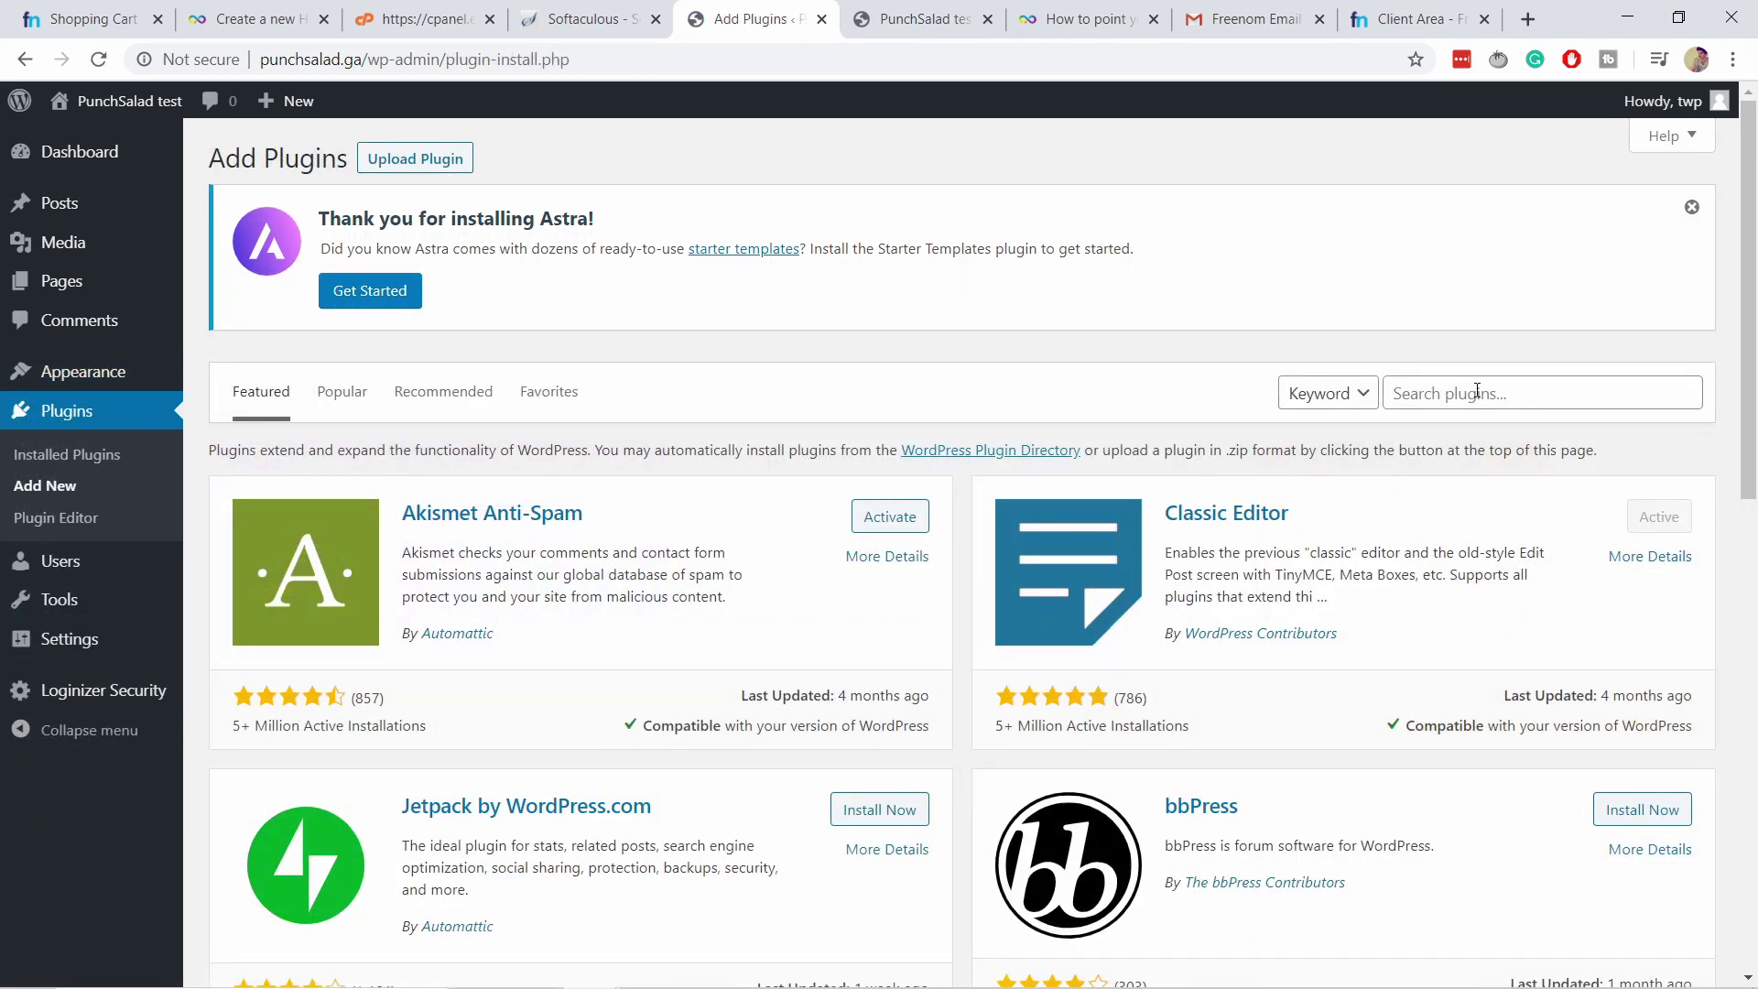
{"action": "left_click", "coordinate": [1429, 395]}
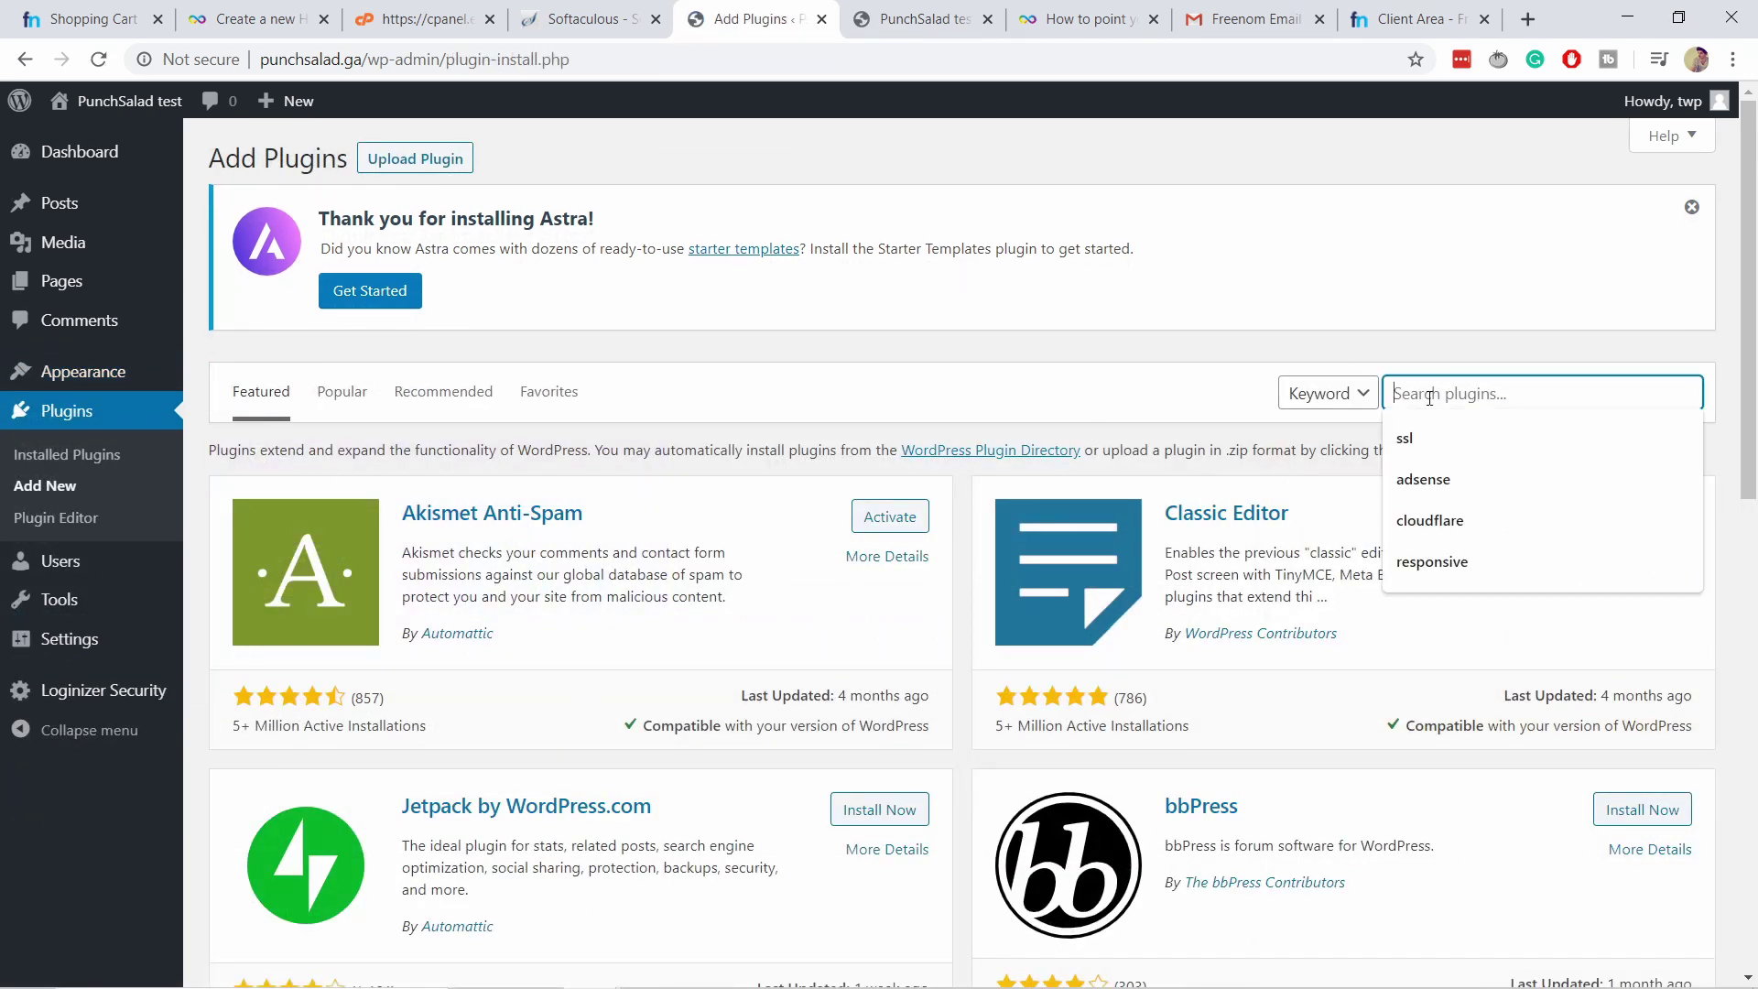
{"action": "type", "text": "astra starter"}
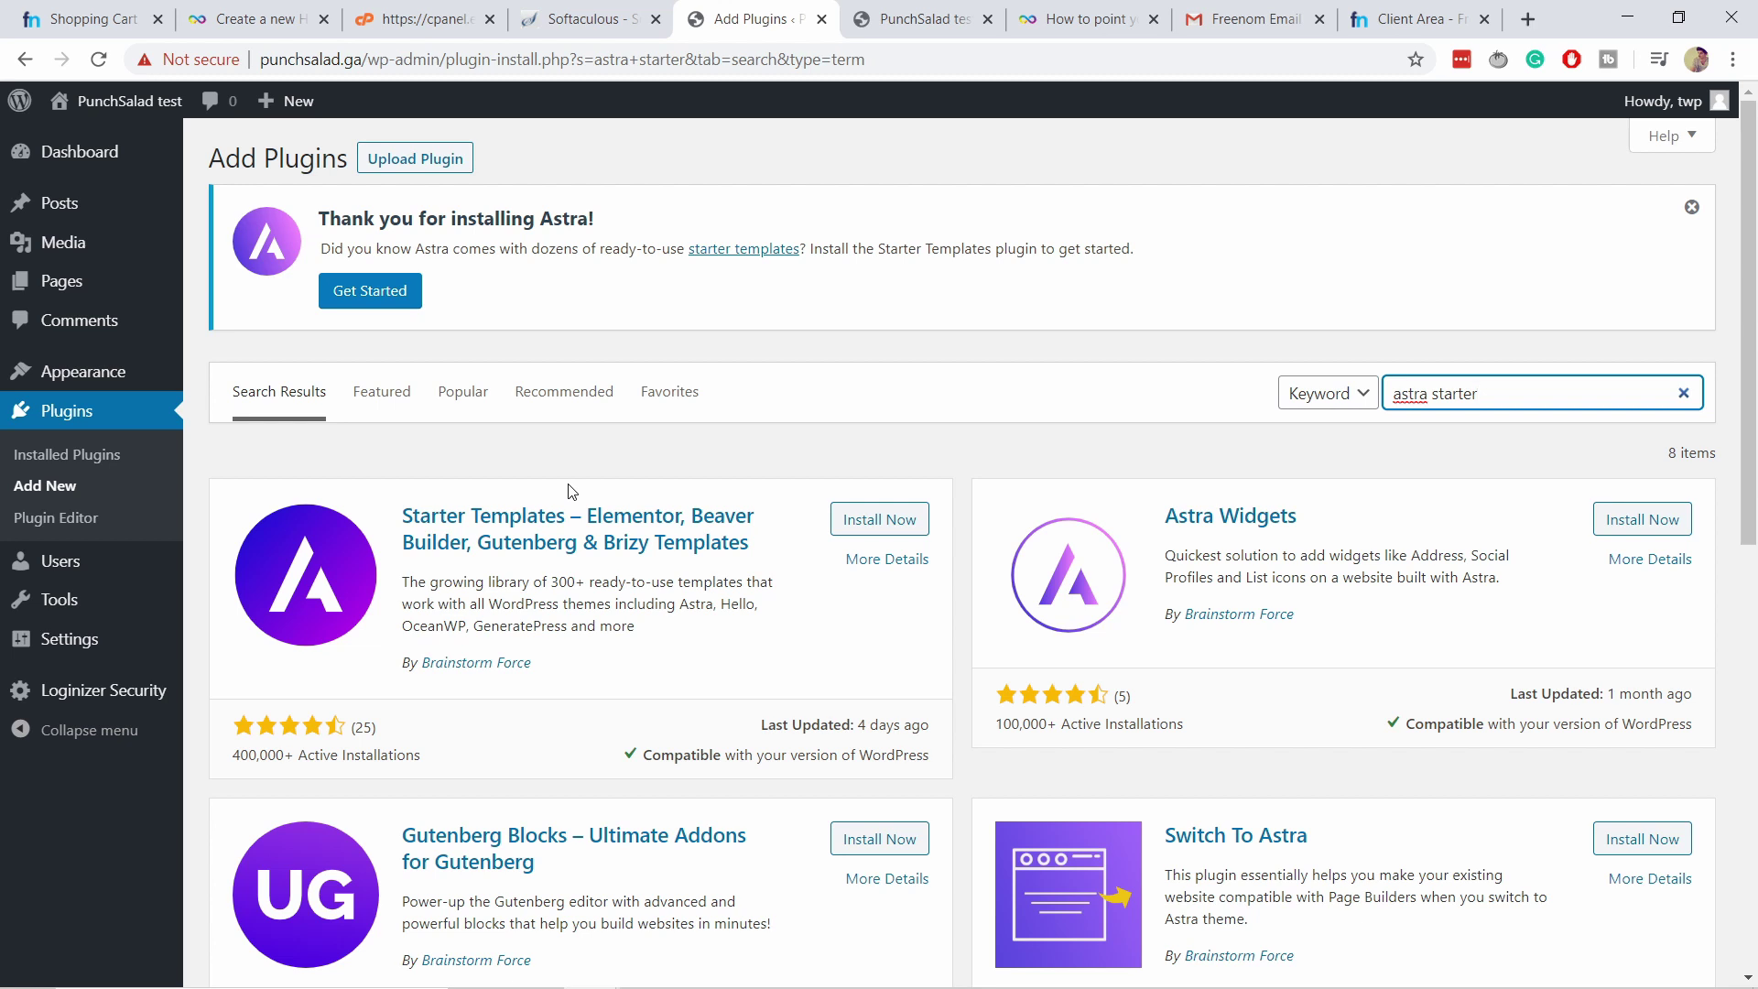
{"action": "left_click", "coordinate": [852, 520]}
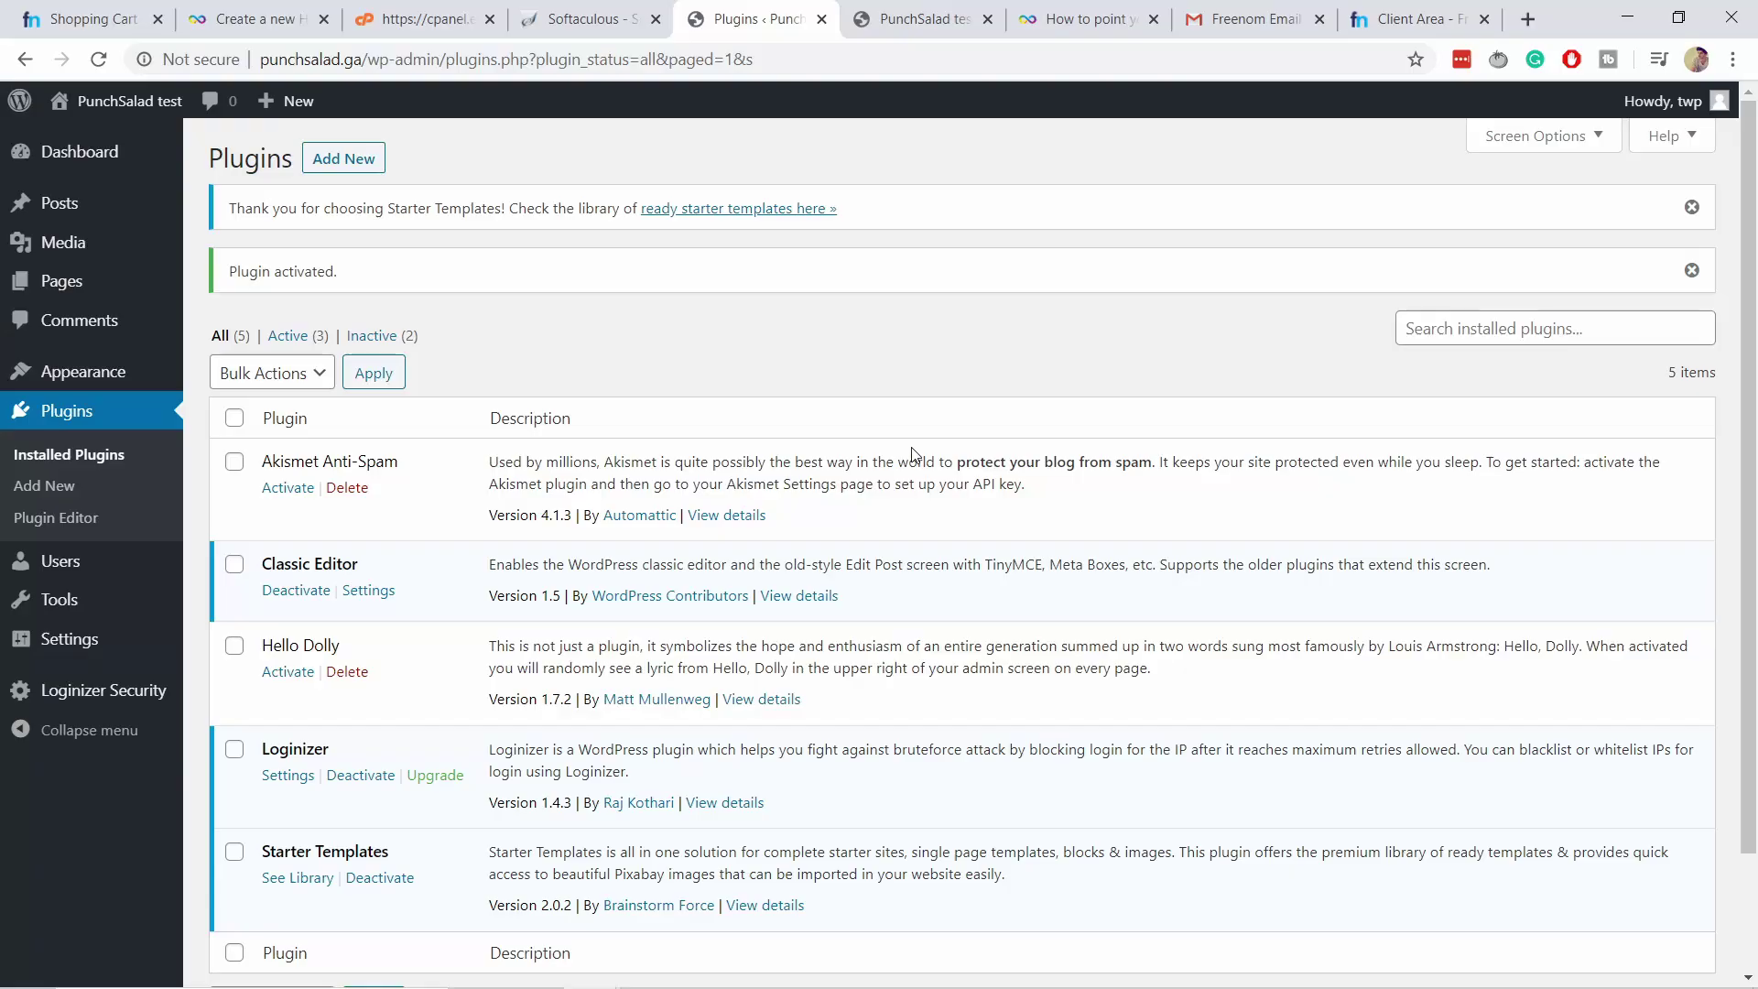
{"action": "scroll", "coordinate": [480, 698], "scroll_direction": "down", "scroll_amount": 1}
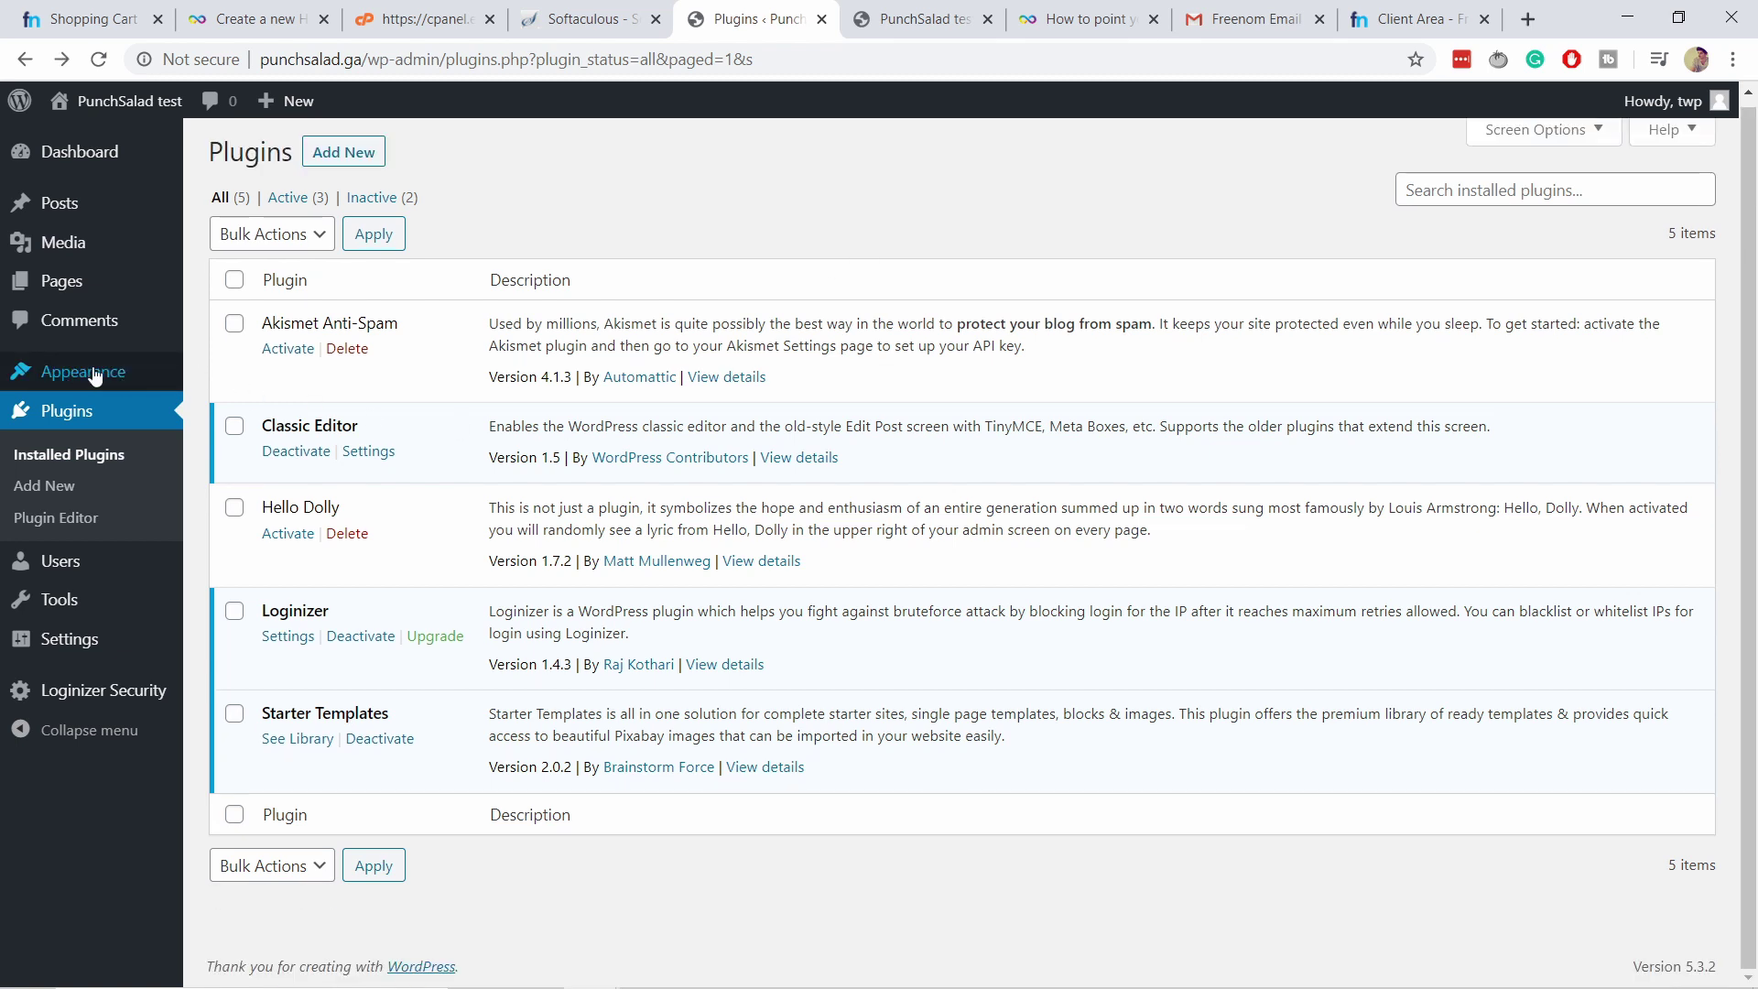
Open Starter Templates with Elementor as page builder, filtered to free templates.
{"action": "mouse_move", "coordinate": [92, 375]}
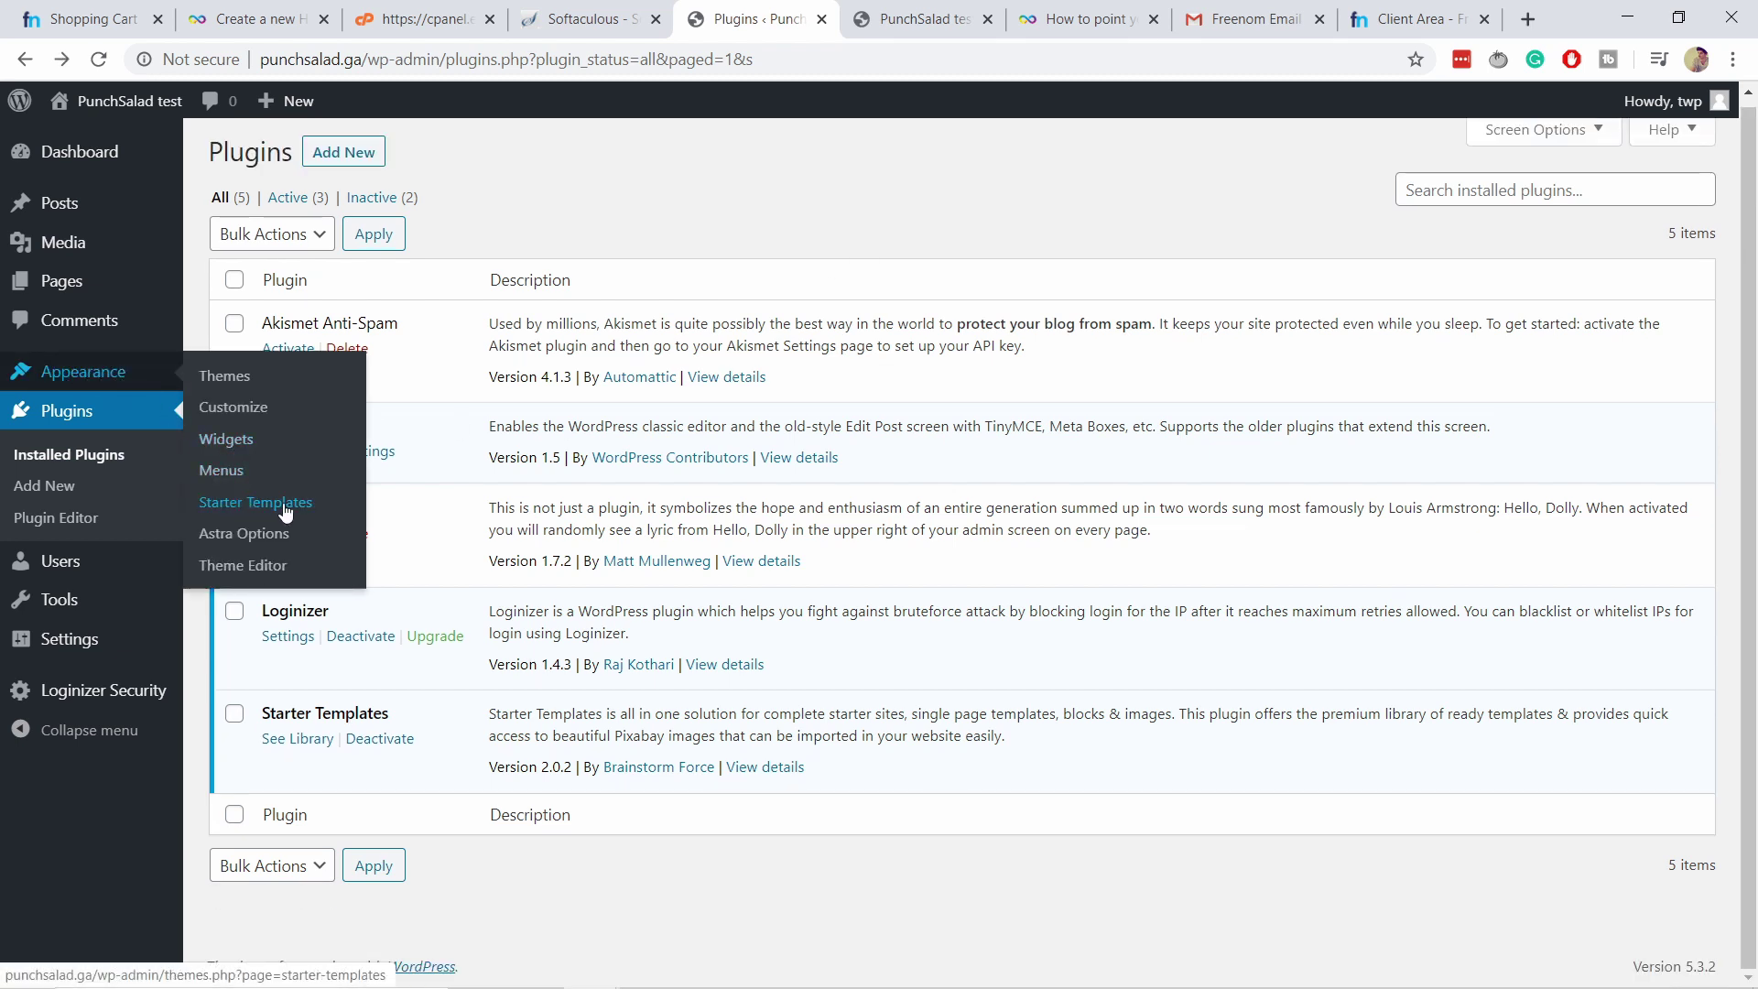
{"action": "left_click", "coordinate": [254, 506]}
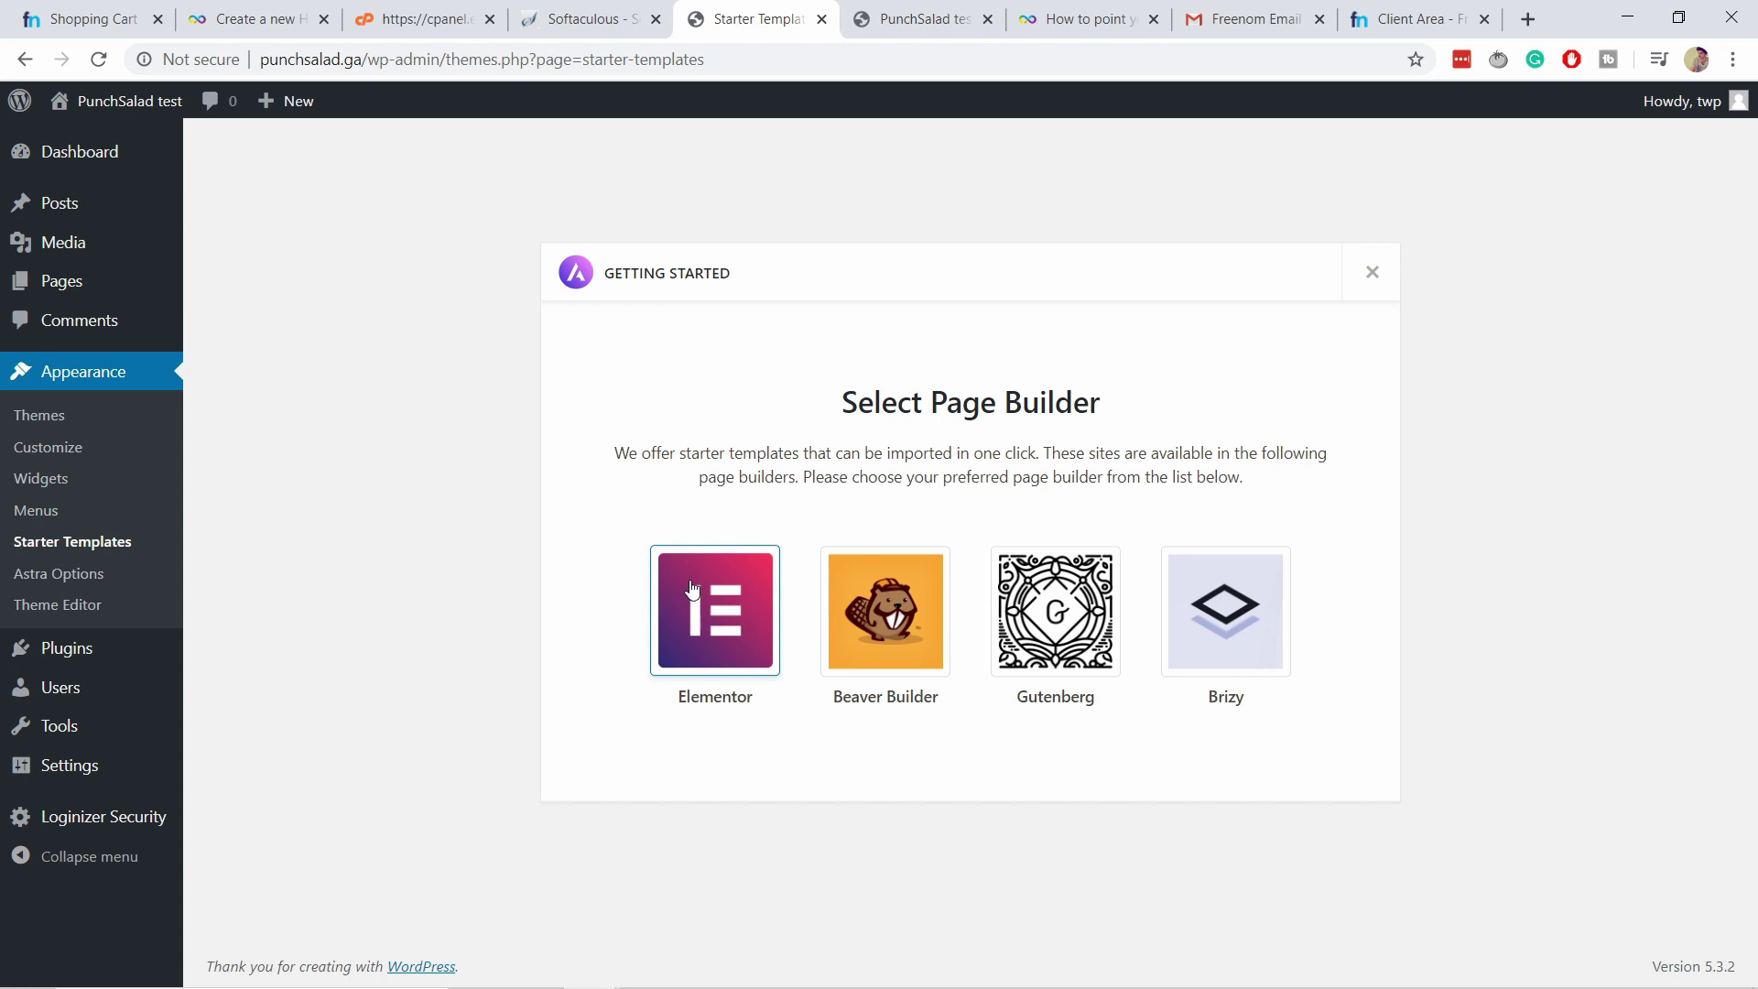
{"action": "left_click", "coordinate": [733, 605]}
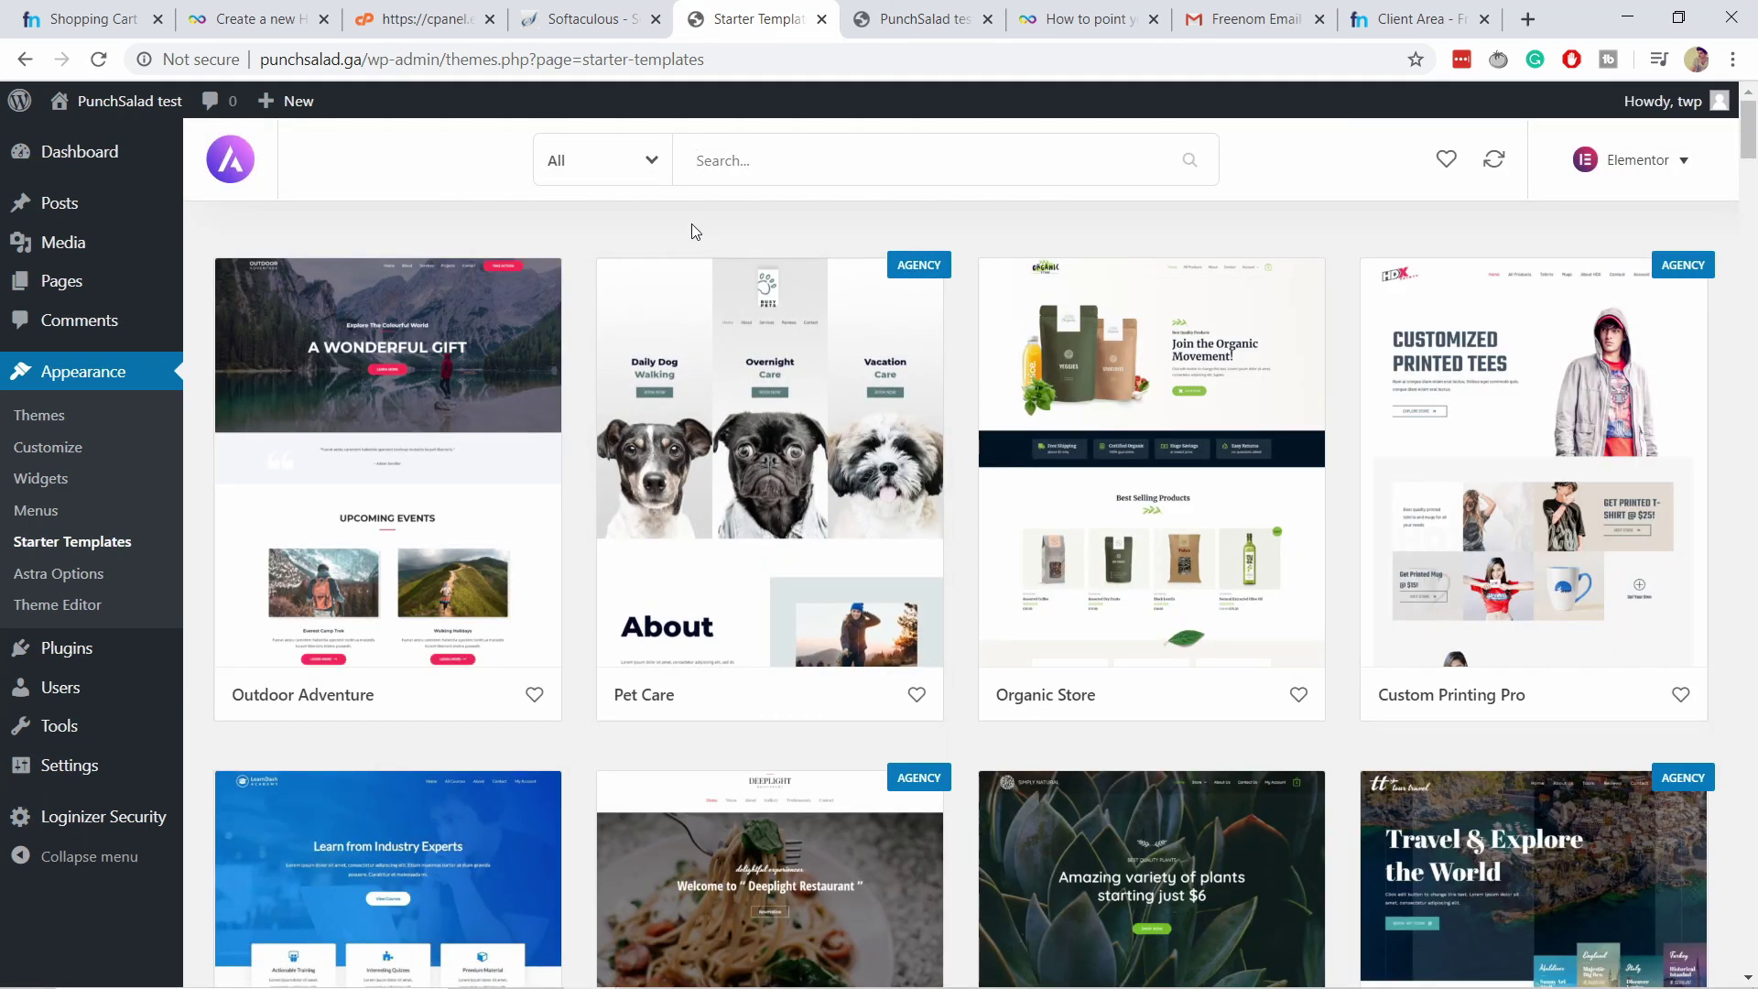
{"action": "left_click", "coordinate": [606, 161]}
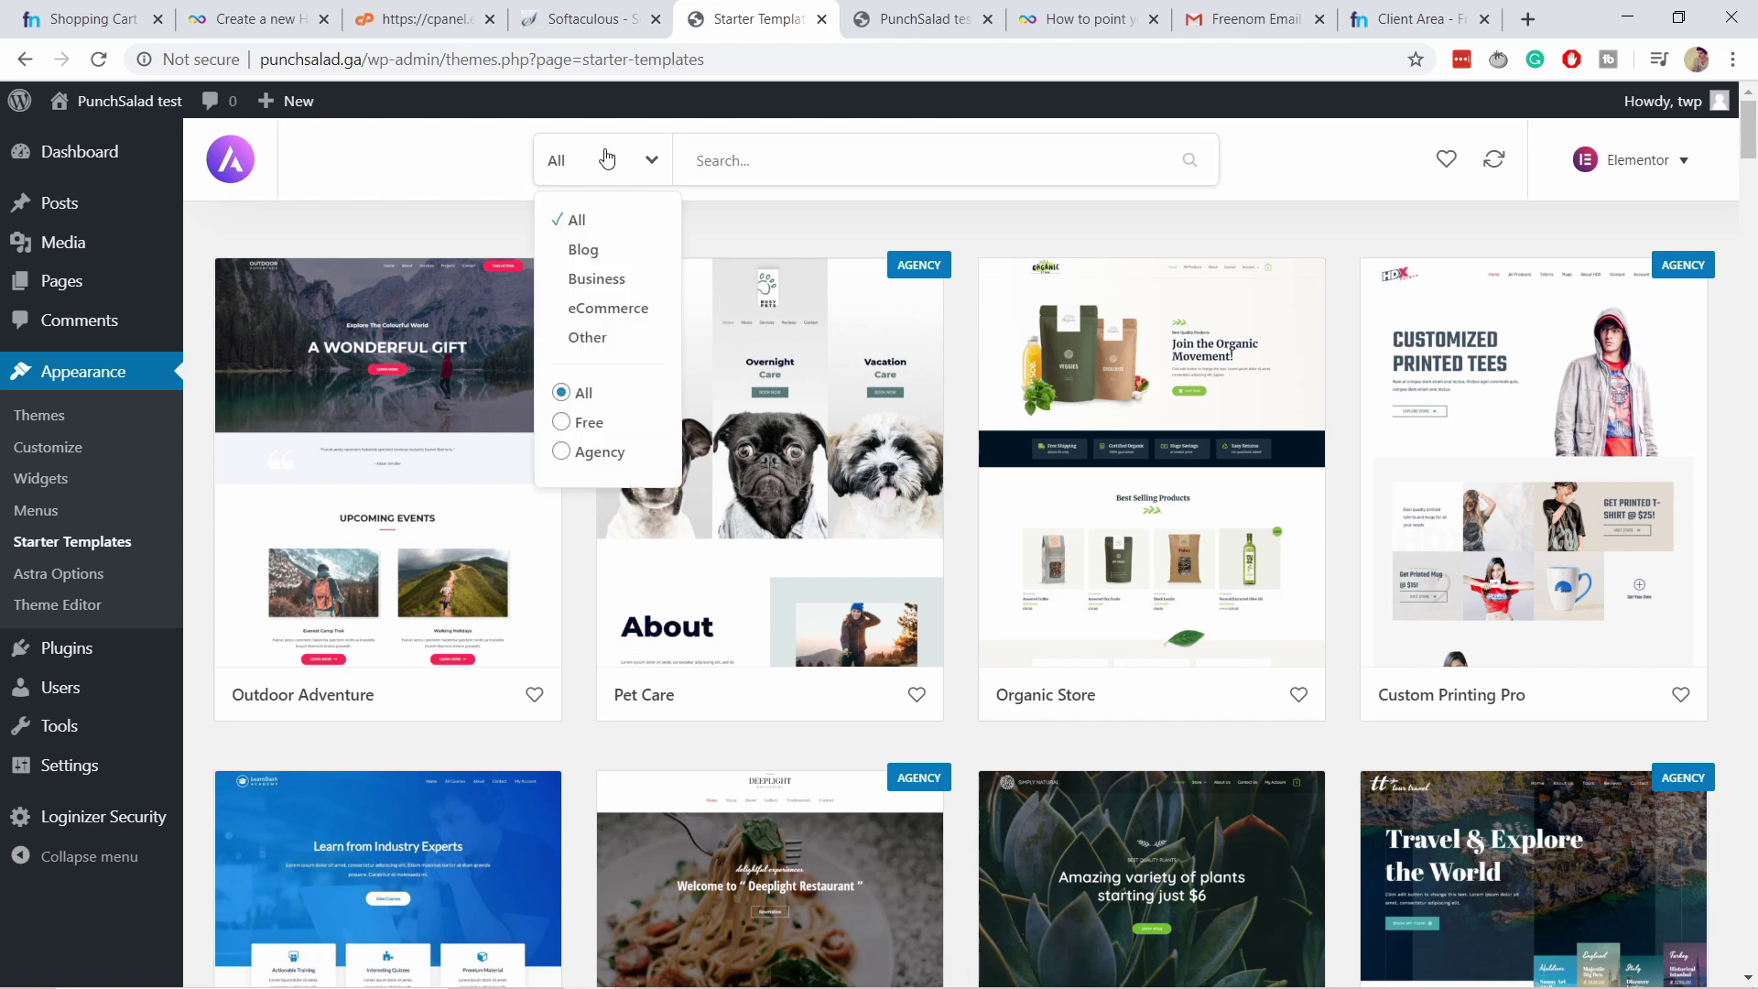
{"action": "left_click", "coordinate": [577, 425]}
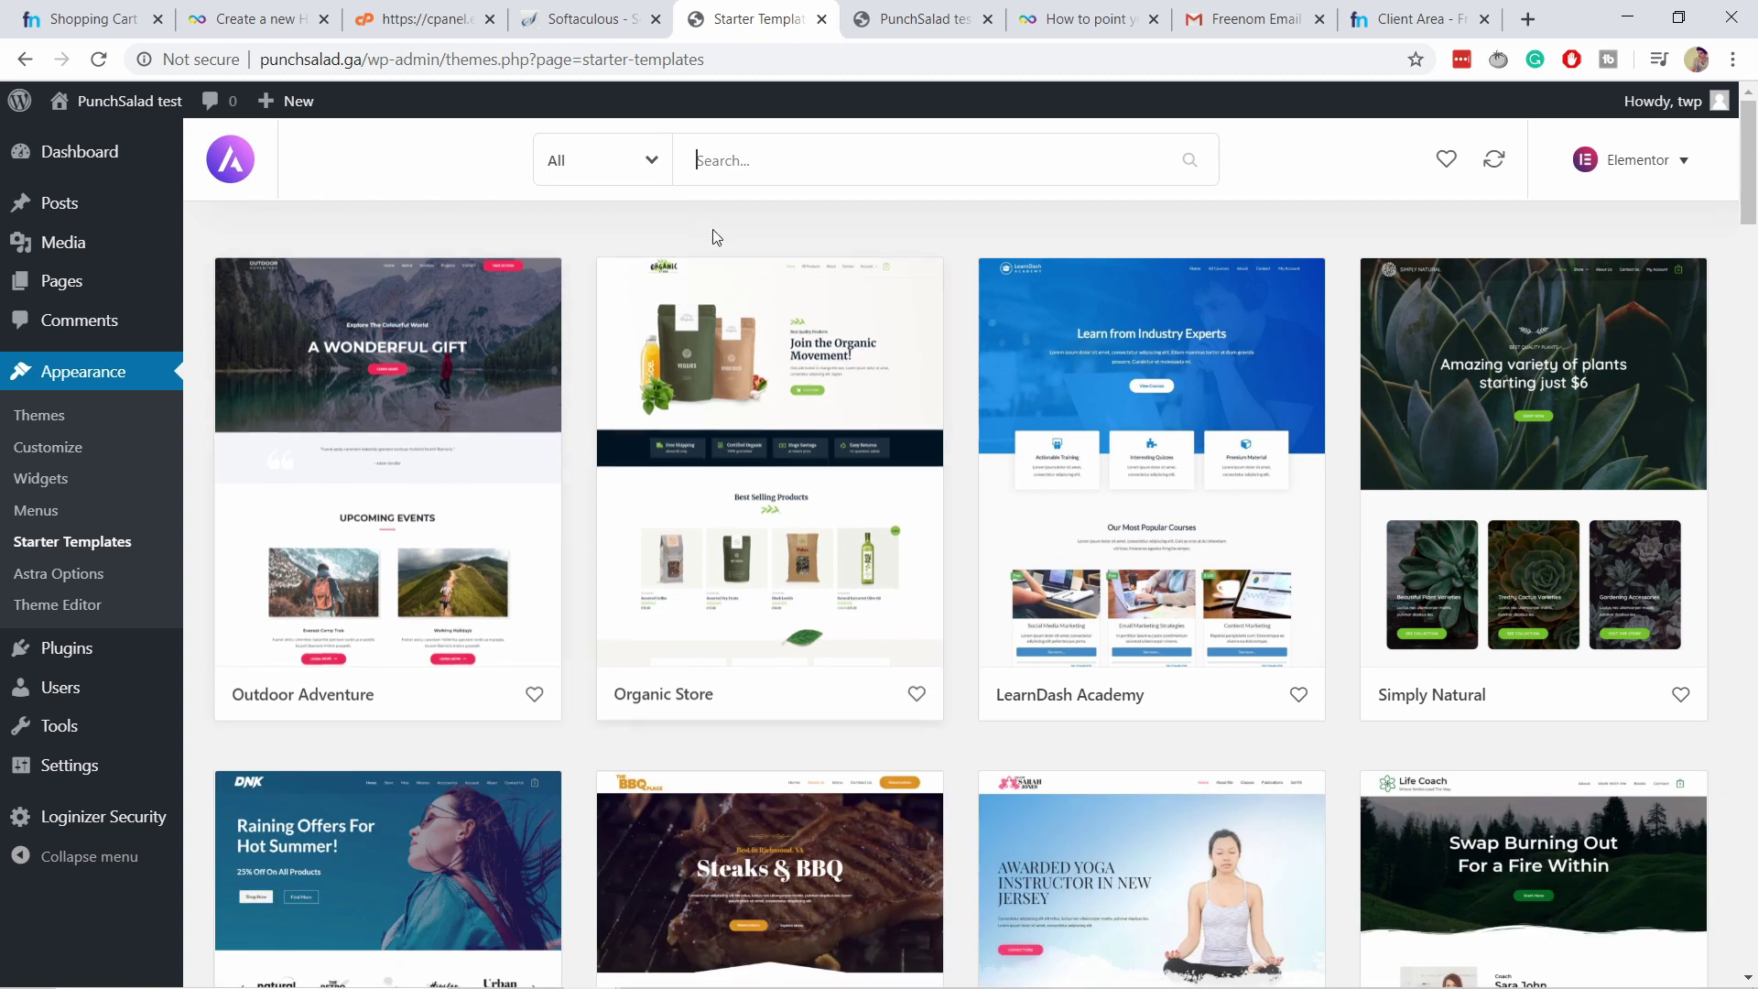
{"action": "left_click", "coordinate": [621, 172]}
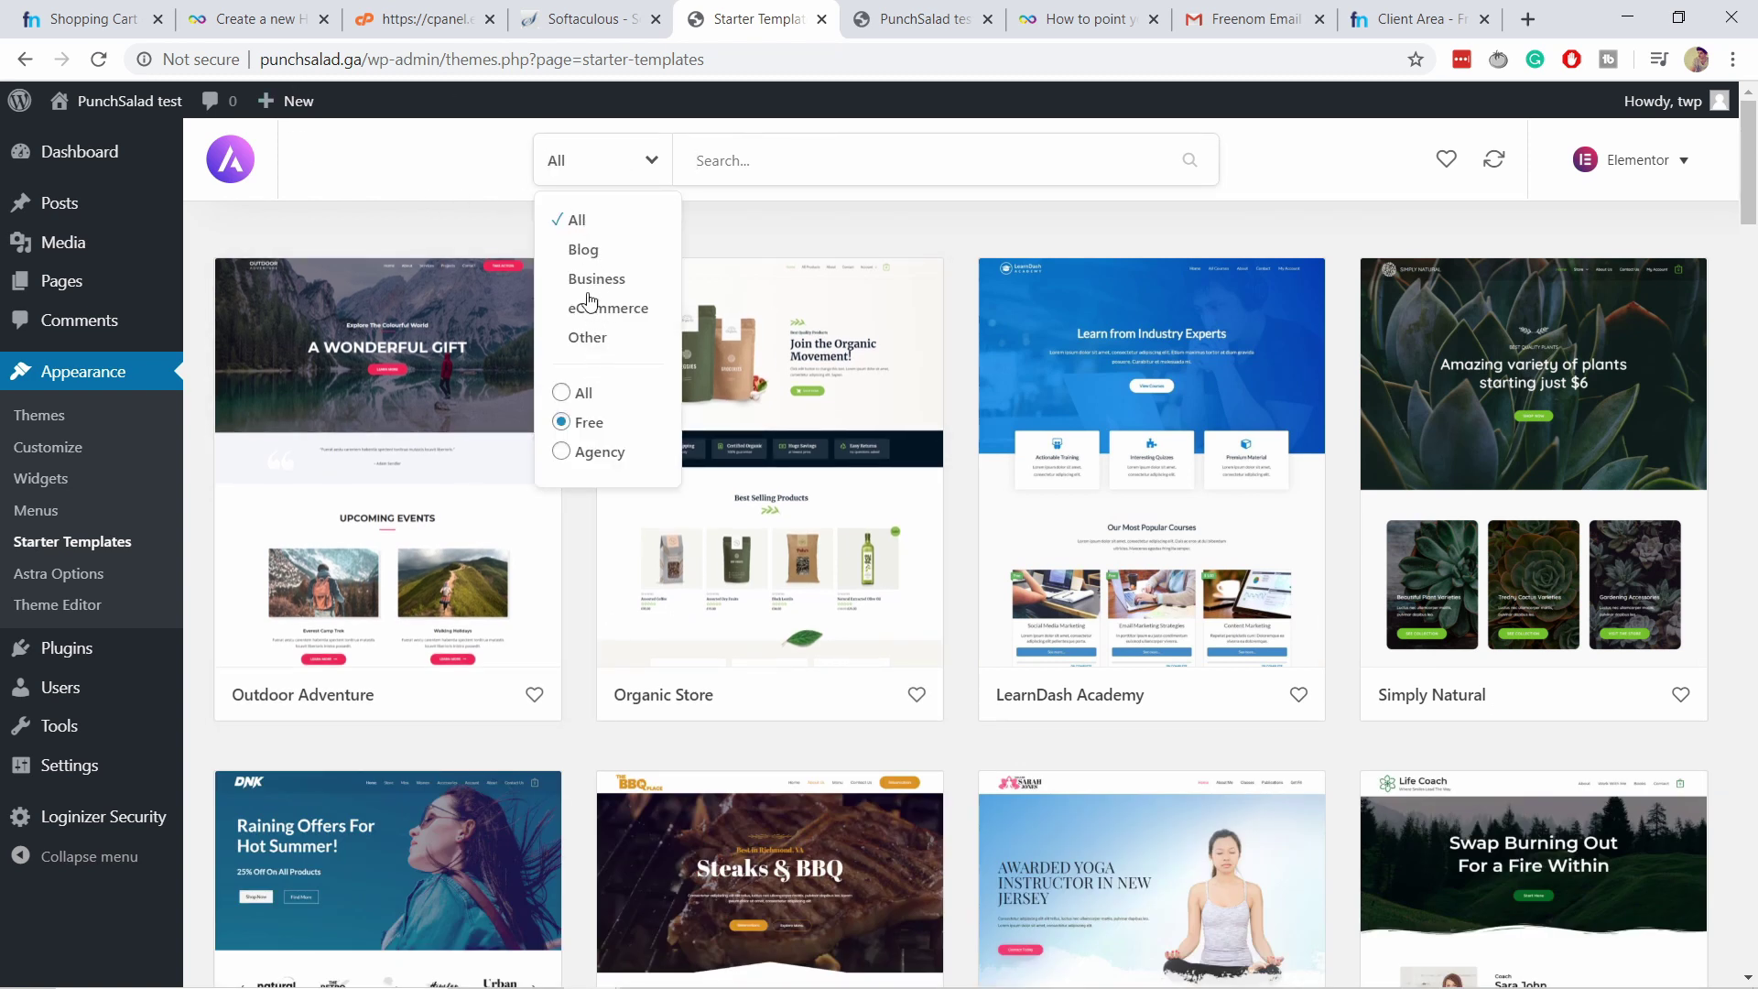
{"action": "left_click", "coordinate": [745, 216]}
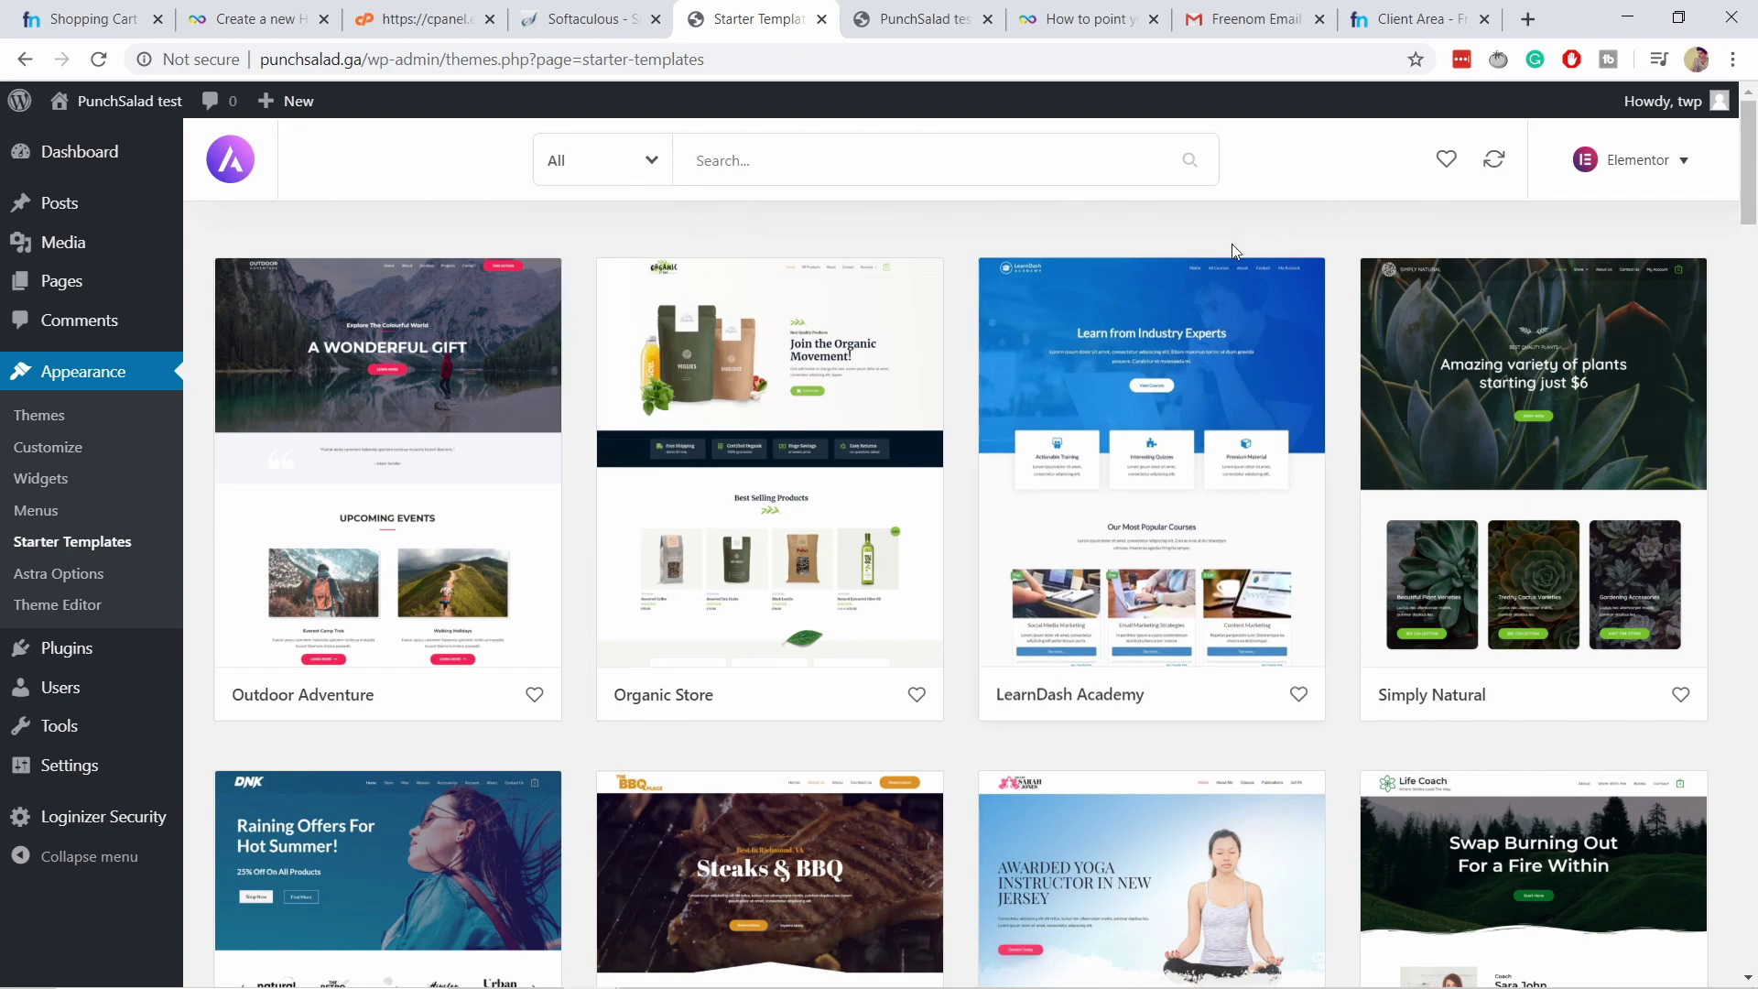
{"action": "scroll", "coordinate": [1228, 248], "scroll_direction": "down", "scroll_amount": 9}
{"action": "scroll", "coordinate": [1163, 275], "scroll_direction": "down", "scroll_amount": 20}
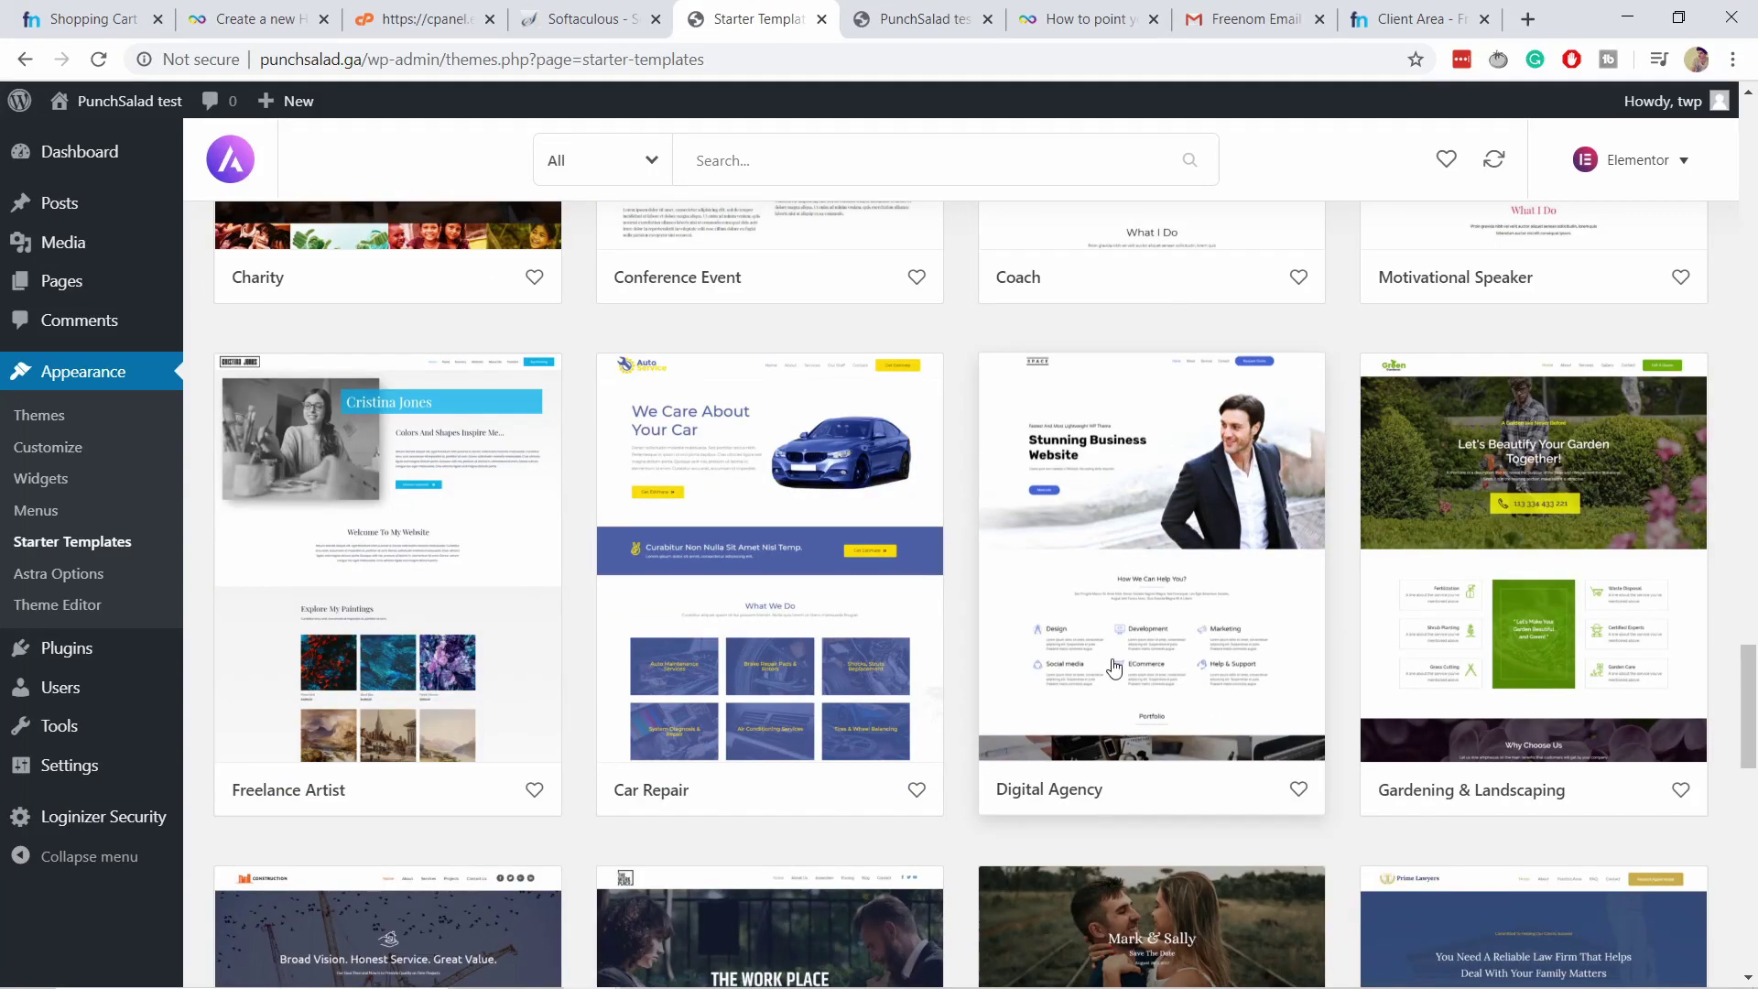
Open the Digital Agency card and scroll through its About, Home and Services previews.
{"action": "left_click", "coordinate": [1126, 499]}
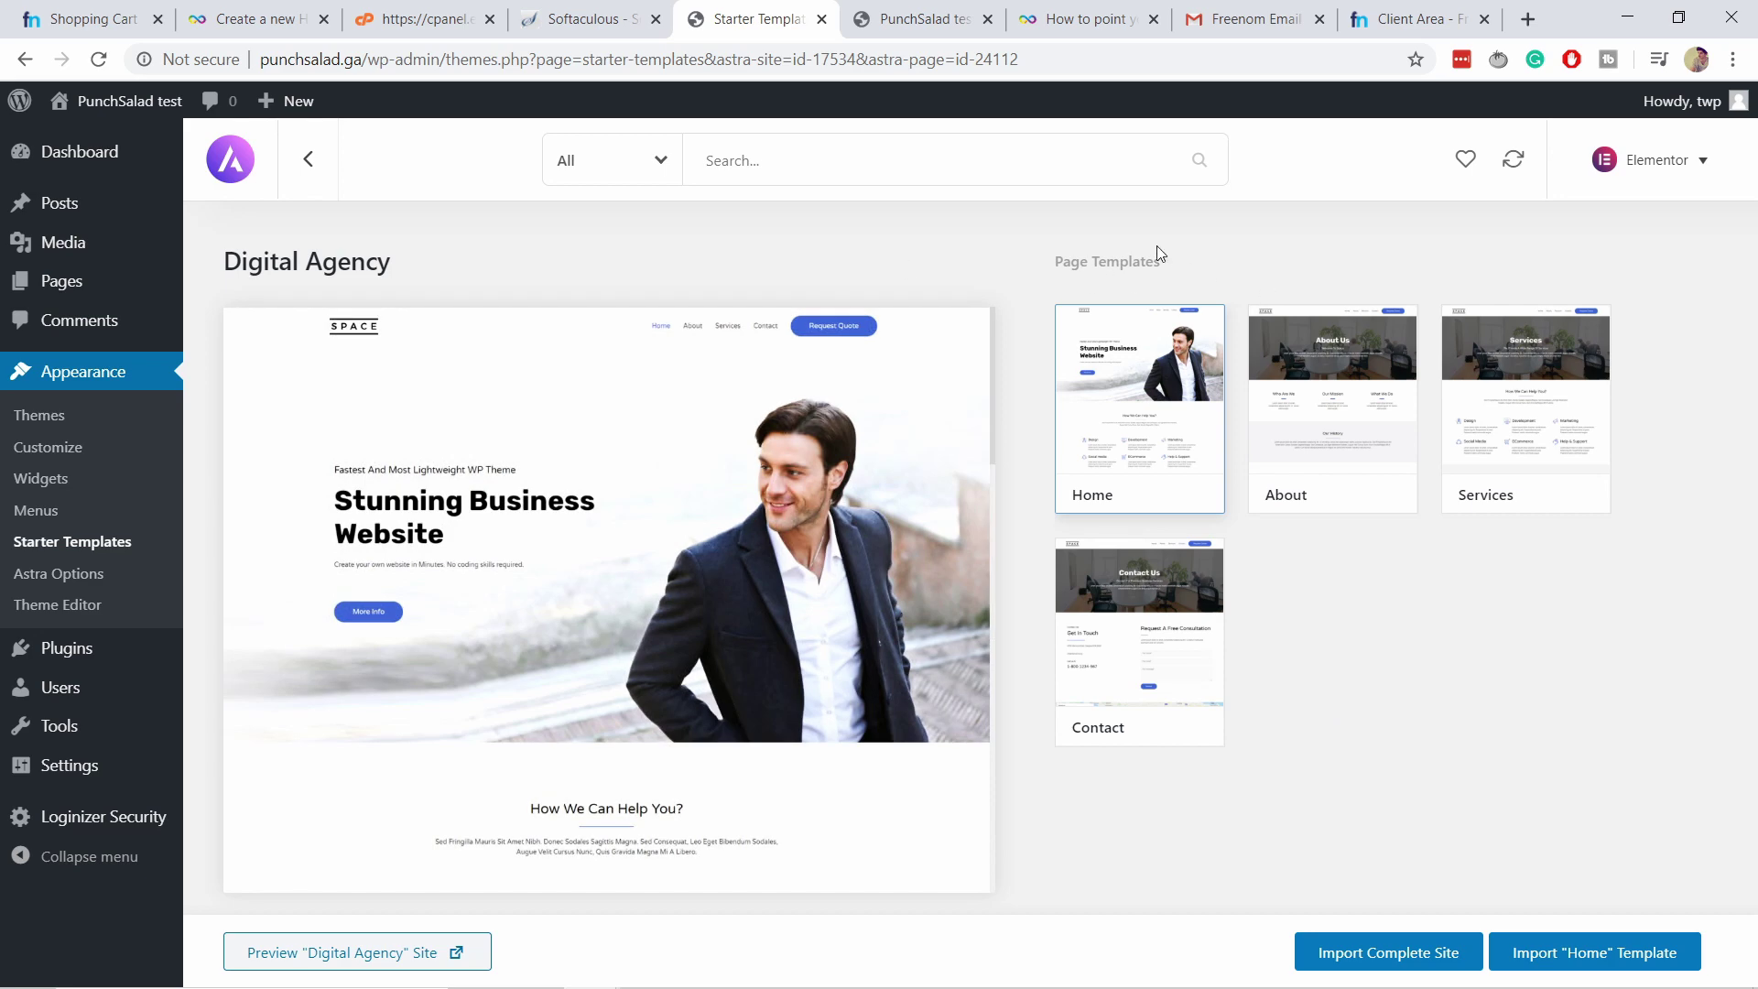
{"action": "left_click", "coordinate": [1321, 414]}
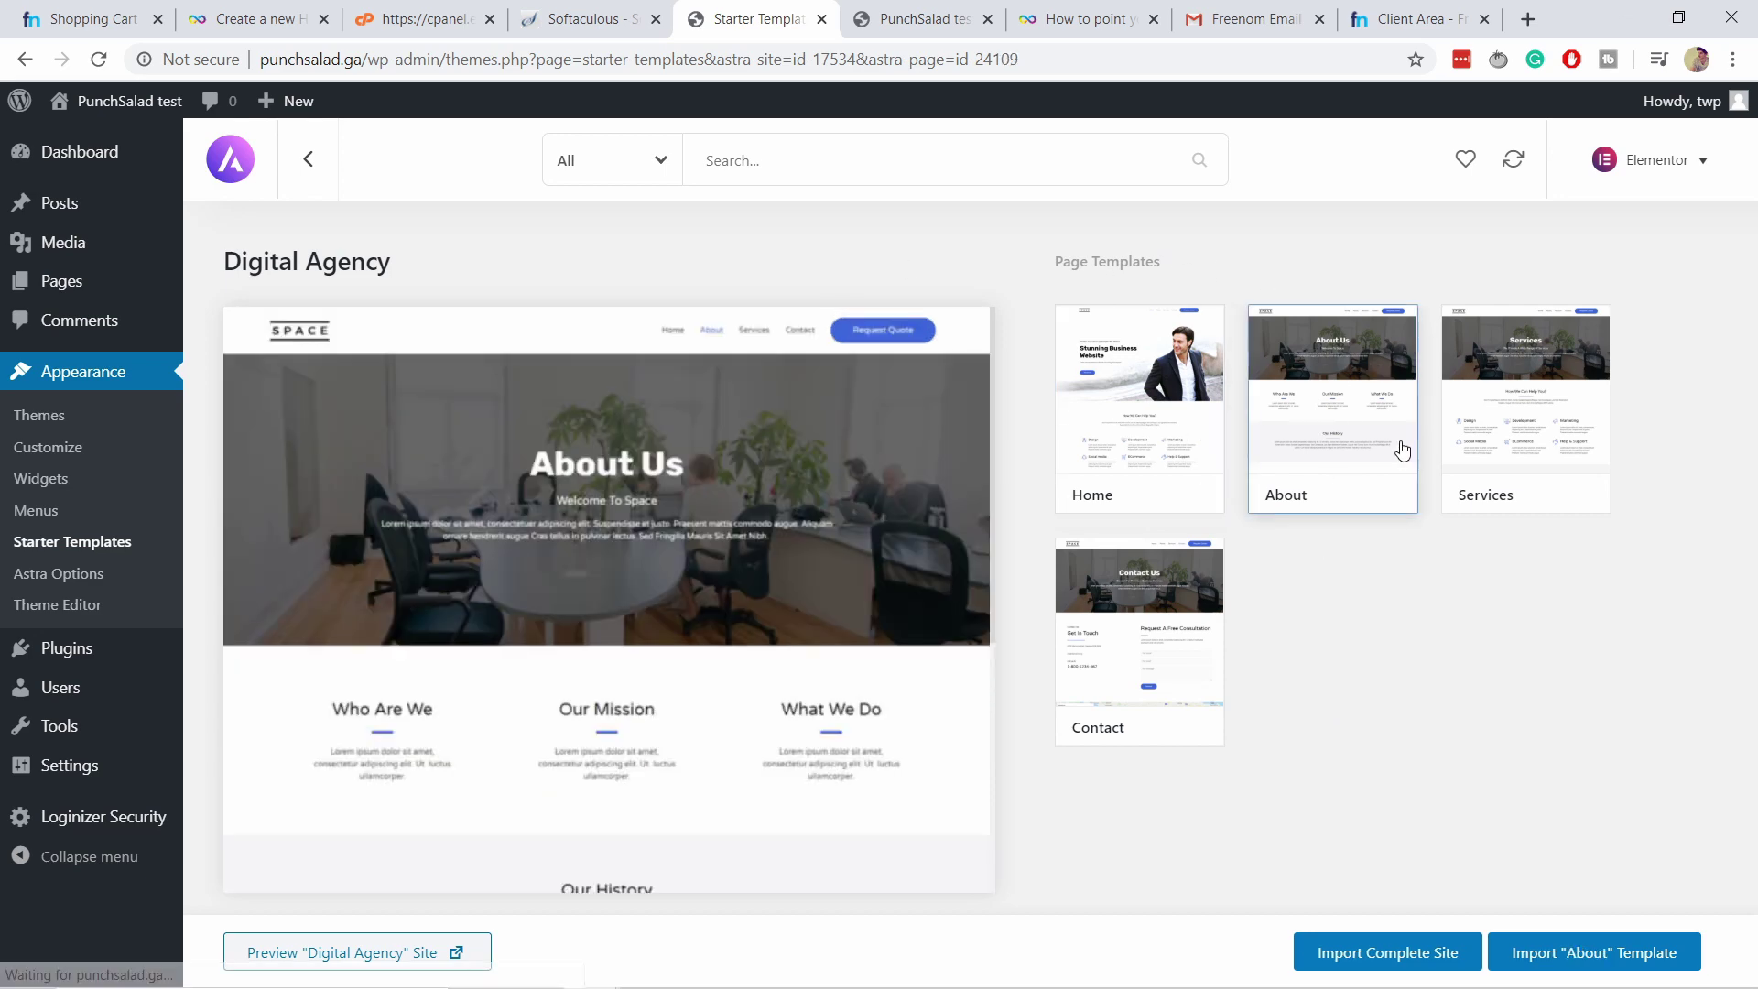
{"action": "scroll", "coordinate": [600, 614], "scroll_direction": "down", "scroll_amount": 10}
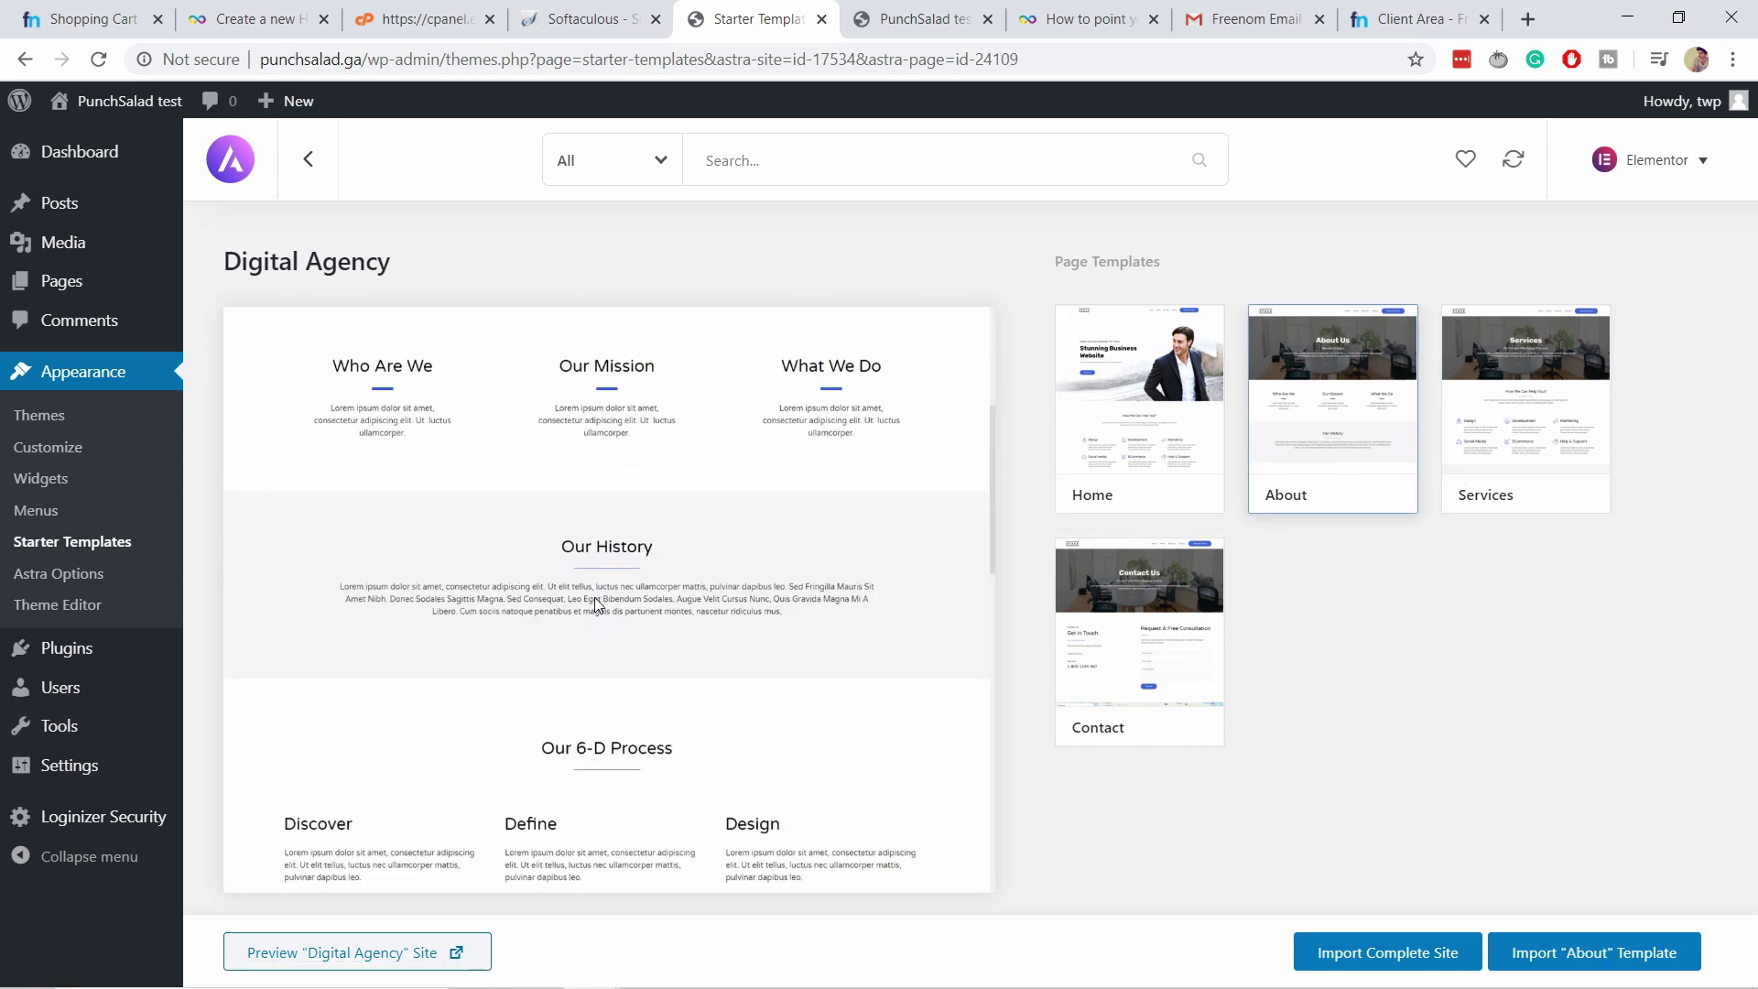
{"action": "scroll", "coordinate": [595, 599], "scroll_direction": "up", "scroll_amount": 2}
{"action": "scroll", "coordinate": [641, 599], "scroll_direction": "up", "scroll_amount": 8}
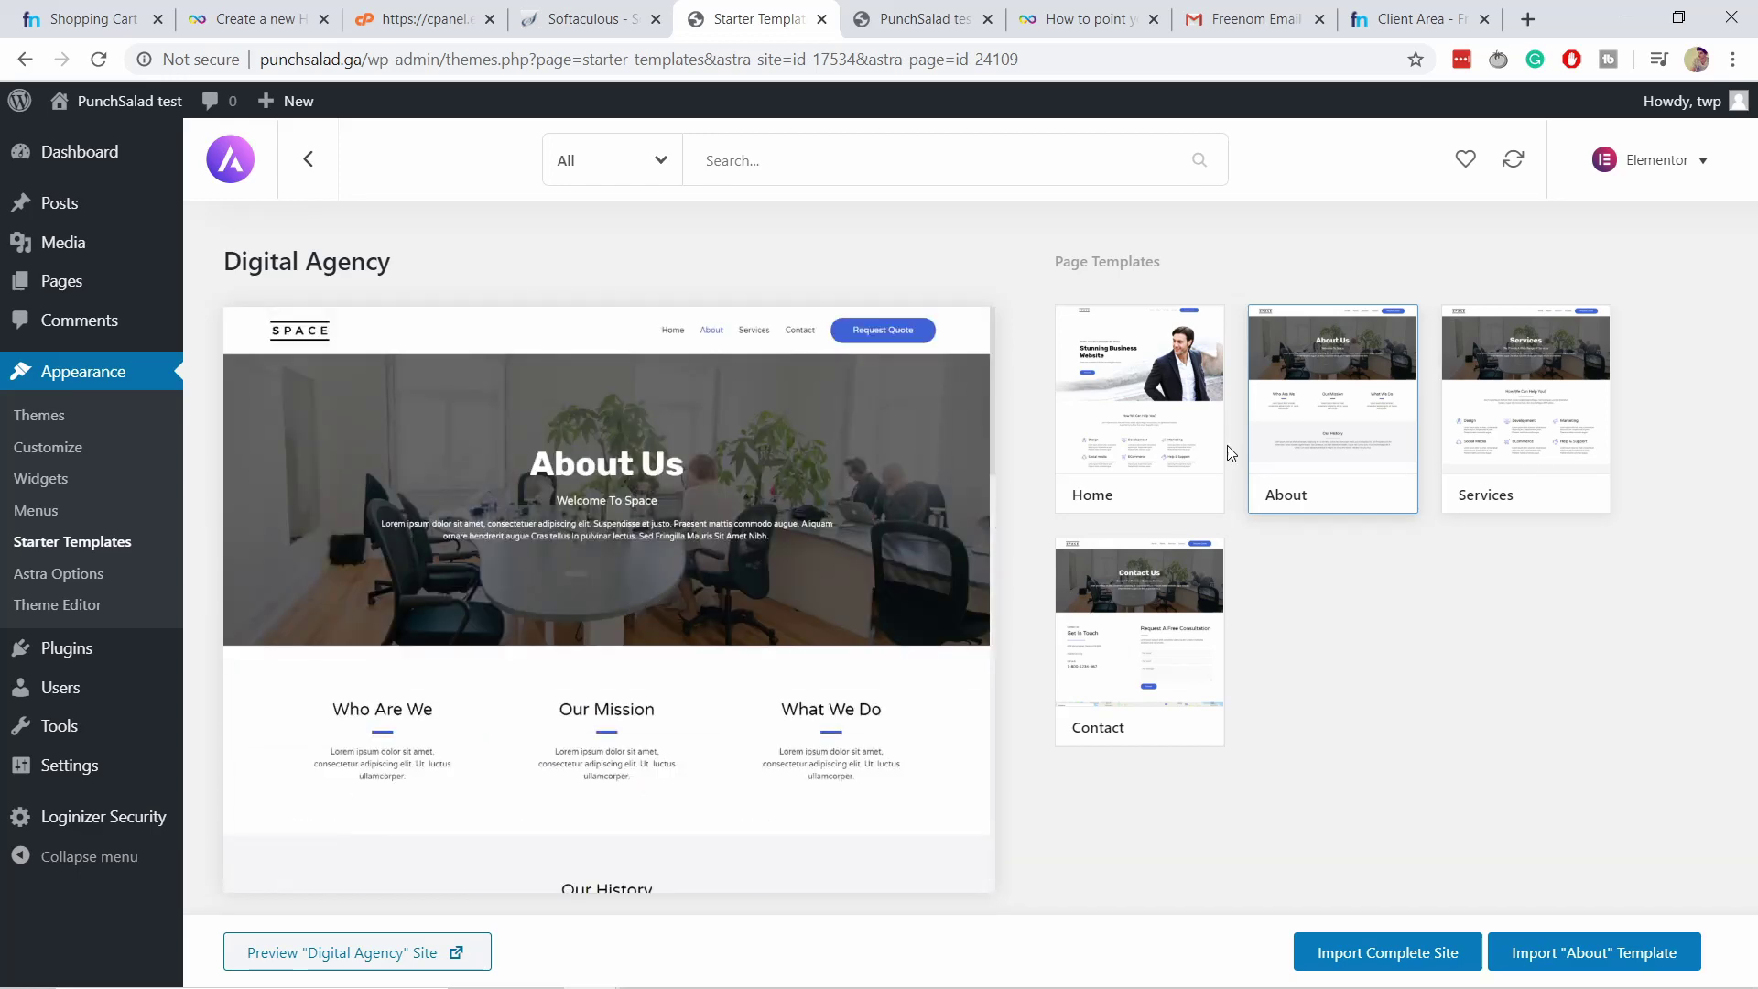
{"action": "left_click", "coordinate": [1140, 439]}
{"action": "scroll", "coordinate": [613, 540], "scroll_direction": "down", "scroll_amount": 10}
{"action": "scroll", "coordinate": [613, 540], "scroll_direction": "down", "scroll_amount": 10}
{"action": "scroll", "coordinate": [666, 522], "scroll_direction": "up", "scroll_amount": 10}
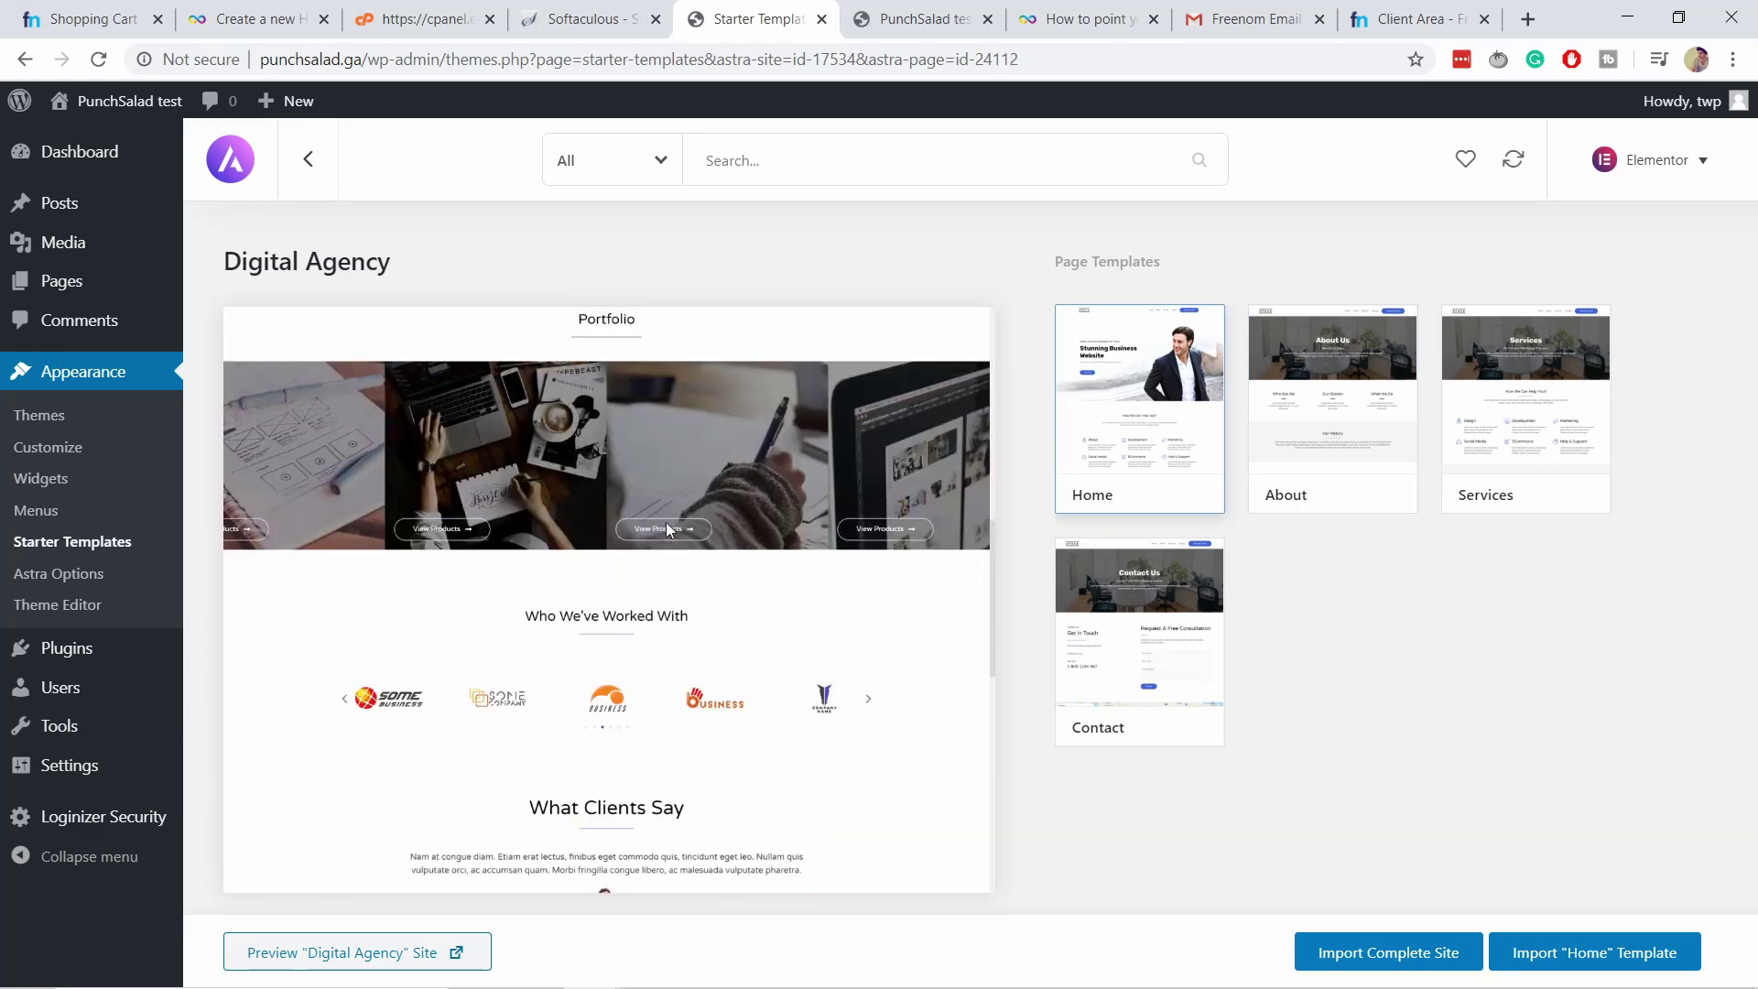
{"action": "left_click", "coordinate": [1497, 455]}
{"action": "scroll", "coordinate": [641, 549], "scroll_direction": "down", "scroll_amount": 5}
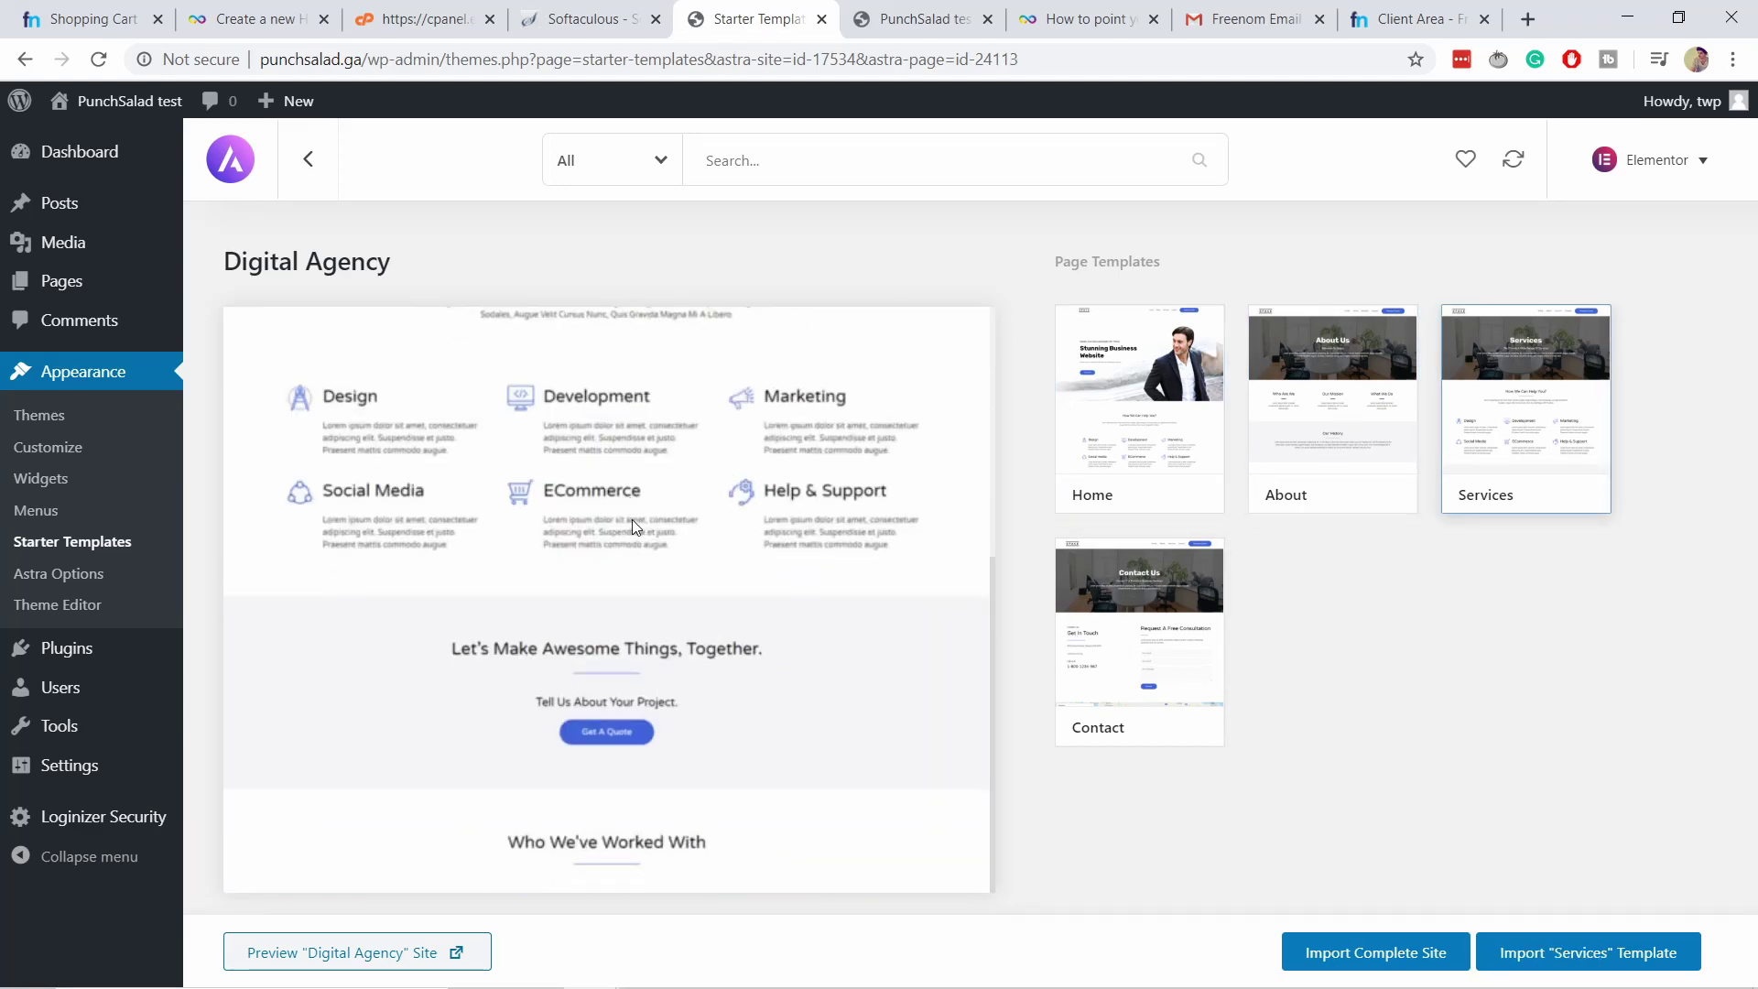
{"action": "scroll", "coordinate": [760, 467], "scroll_direction": "up", "scroll_amount": 5}
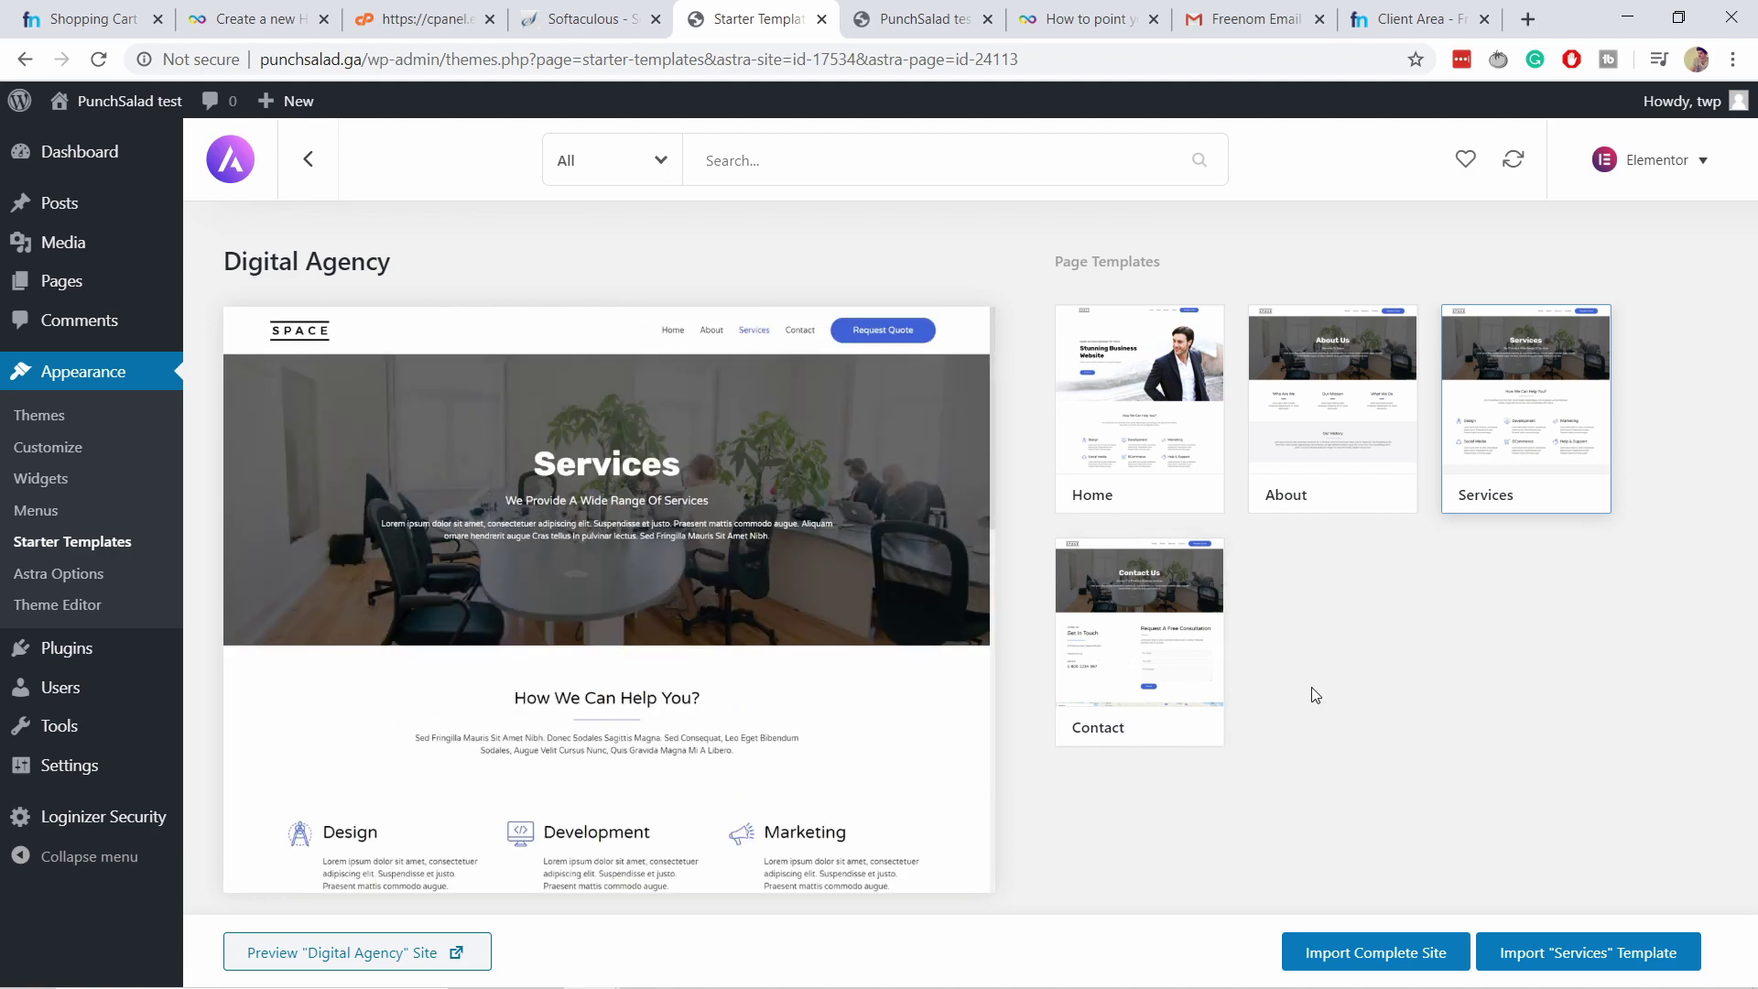
Import the complete Digital Agency site without deleting the previously imported site.
{"action": "left_click", "coordinate": [1385, 959]}
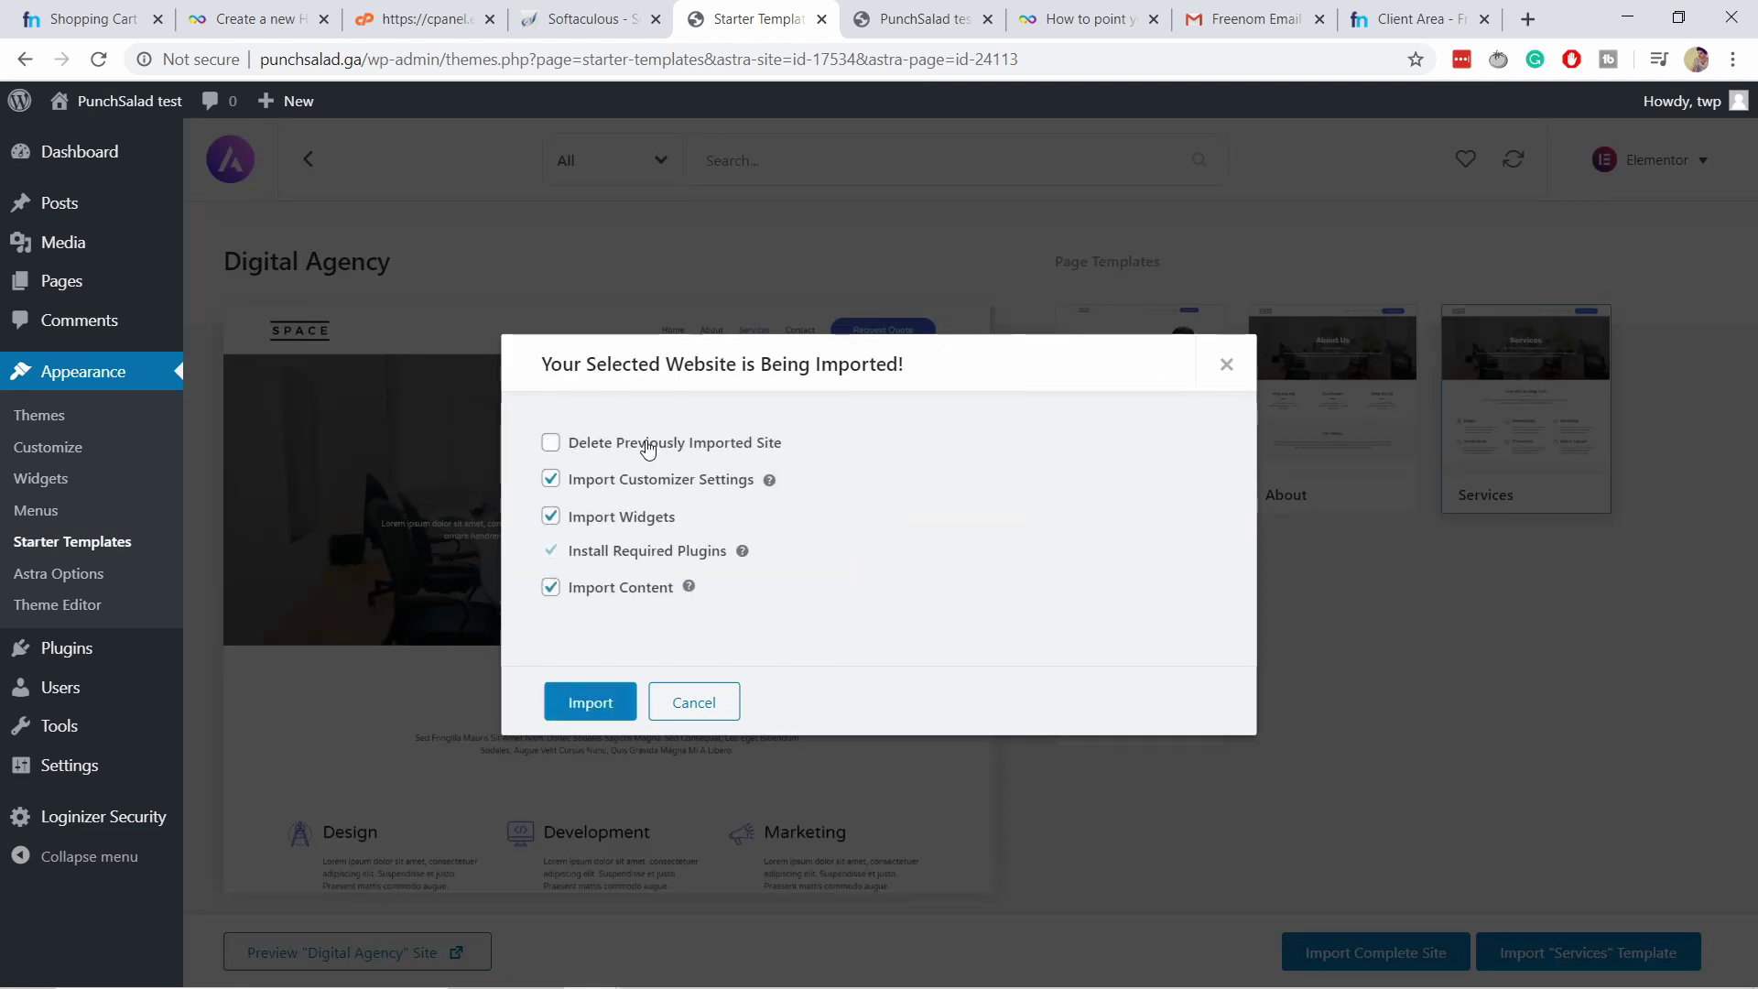
{"action": "left_click", "coordinate": [550, 444]}
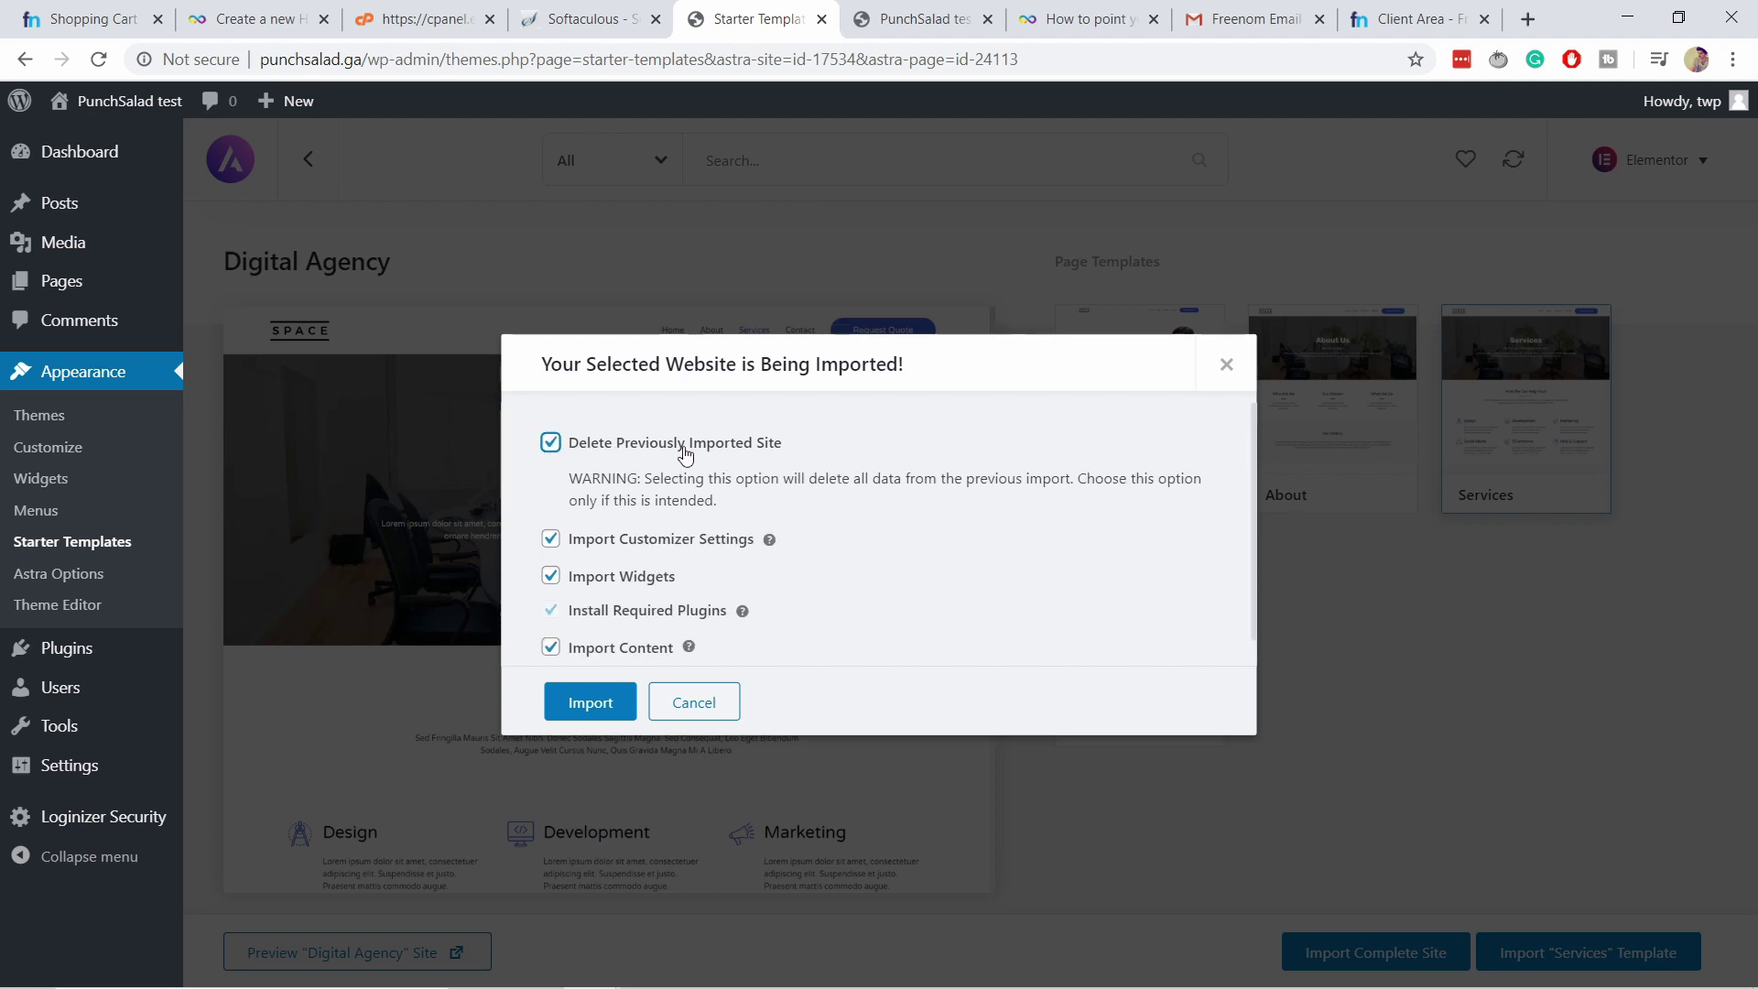
{"action": "left_click", "coordinate": [551, 443]}
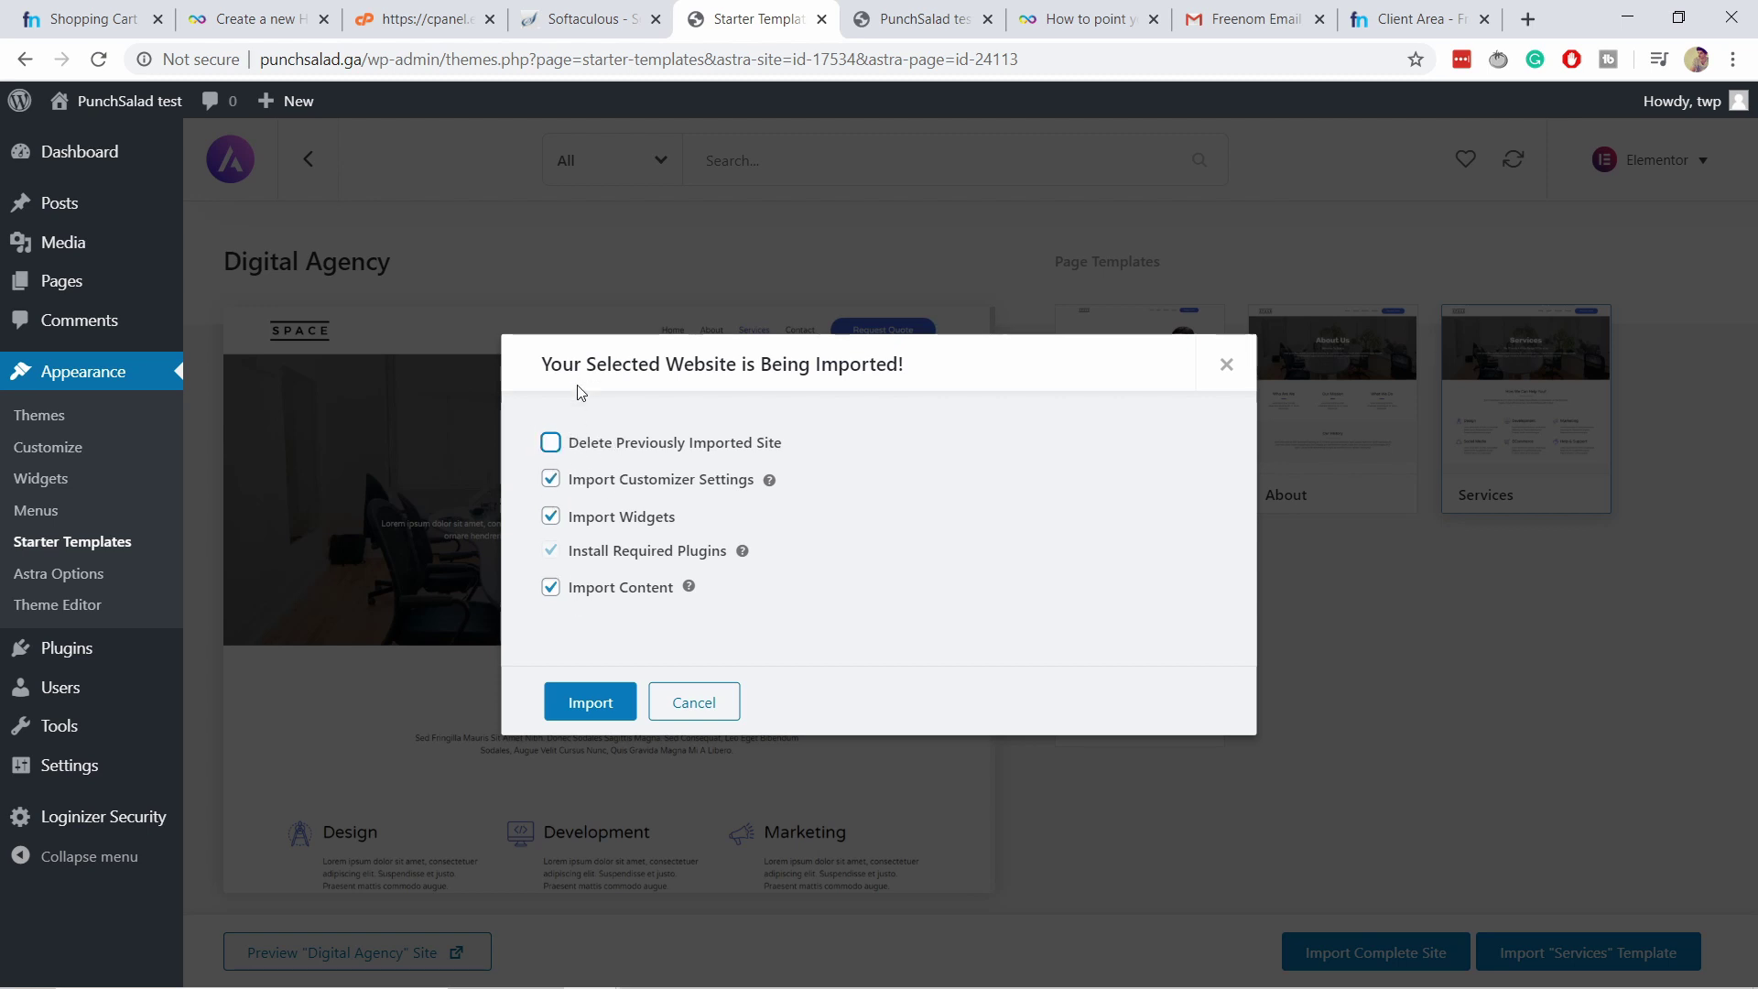
{"action": "left_click", "coordinate": [590, 703]}
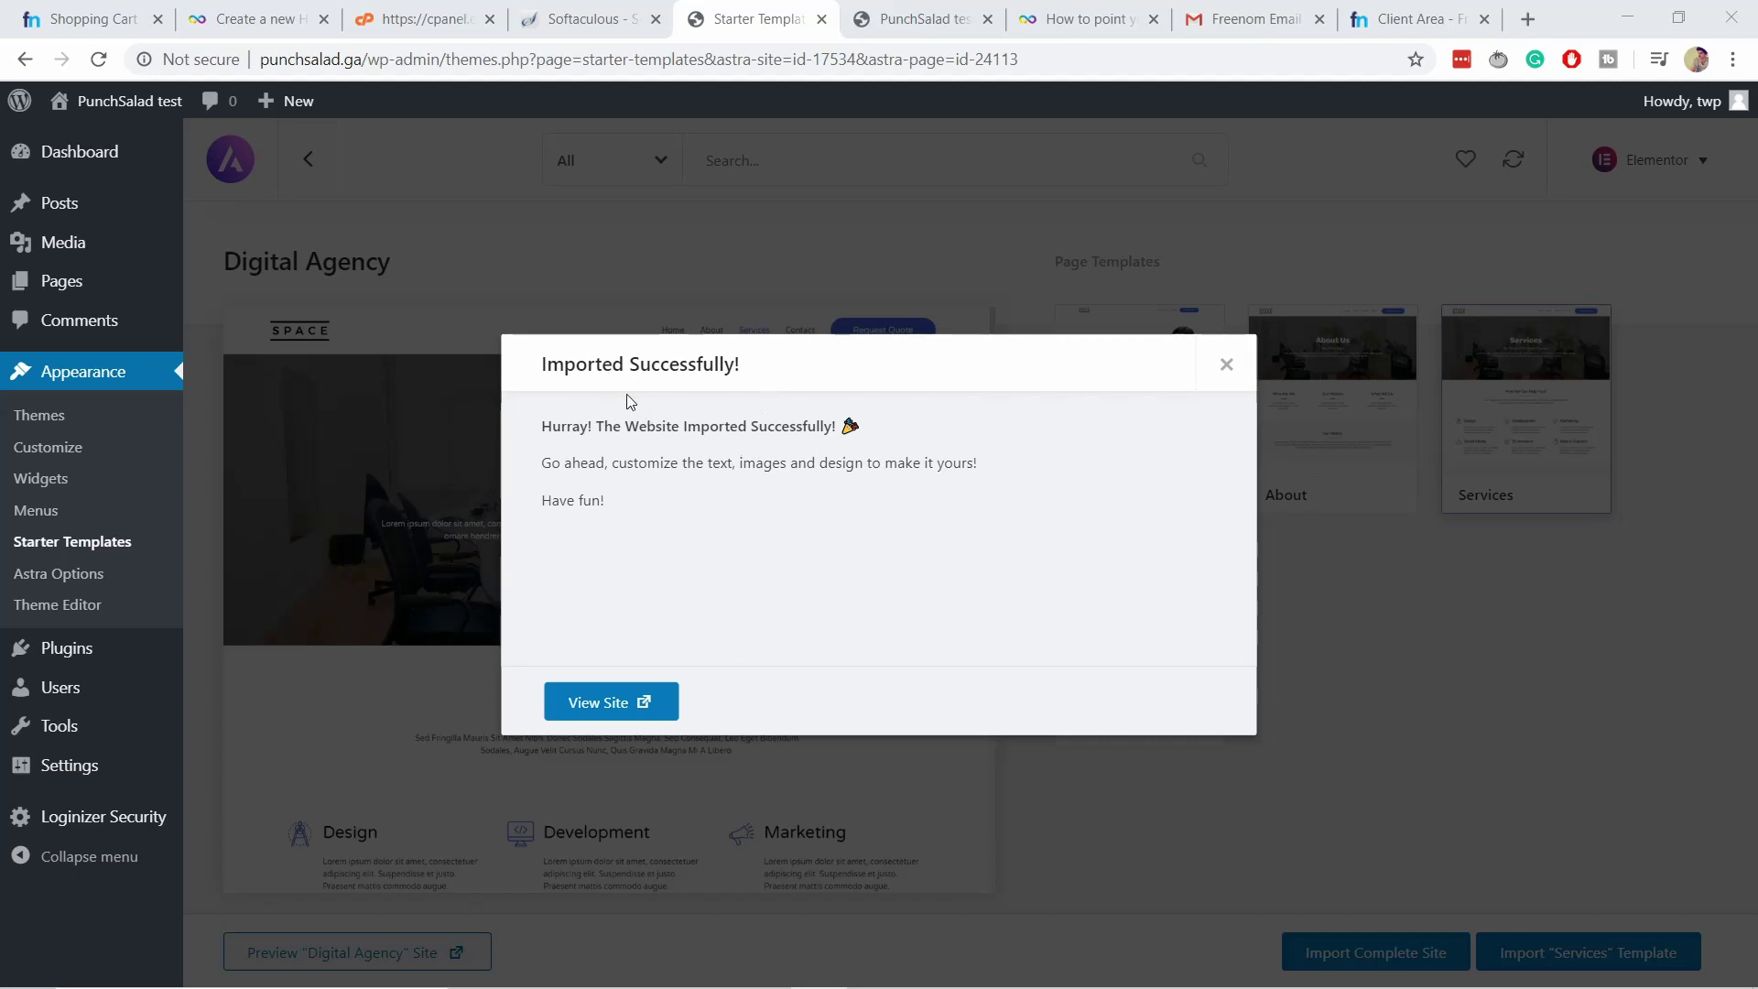
View the imported homepage in a new tab and scroll through its Portfolio and client sections.
{"action": "left_click", "coordinate": [605, 705]}
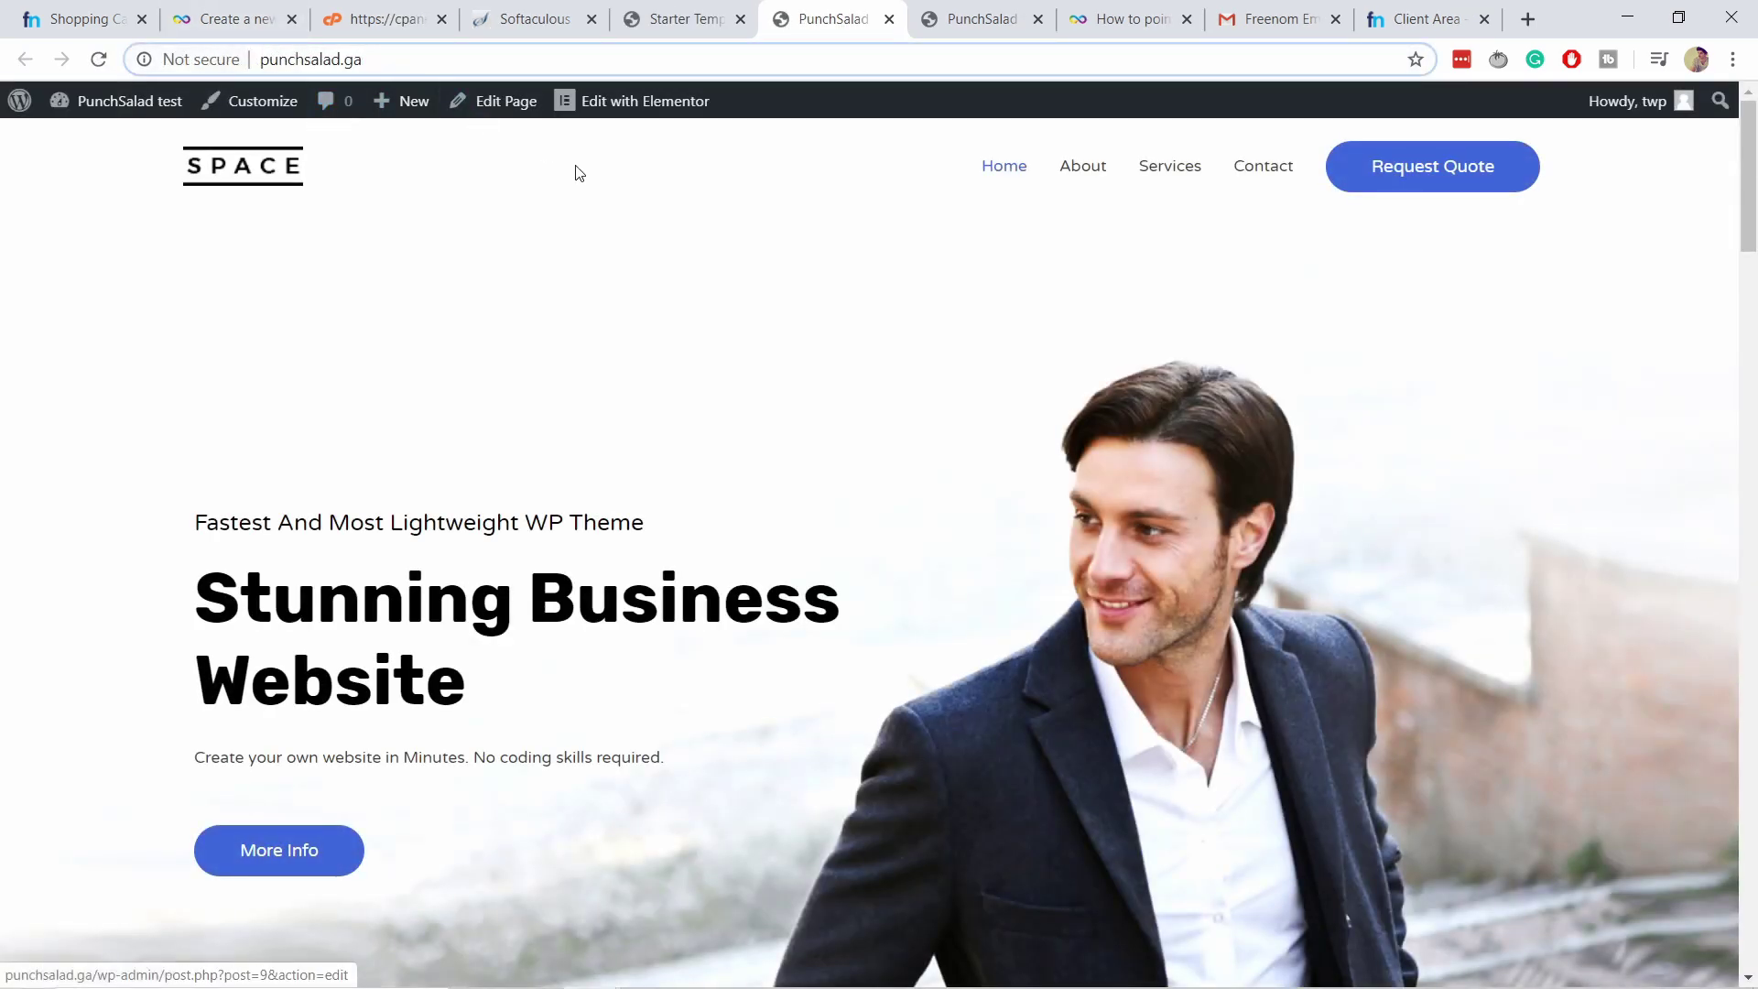
{"action": "scroll", "coordinate": [777, 330], "scroll_direction": "down", "scroll_amount": 20}
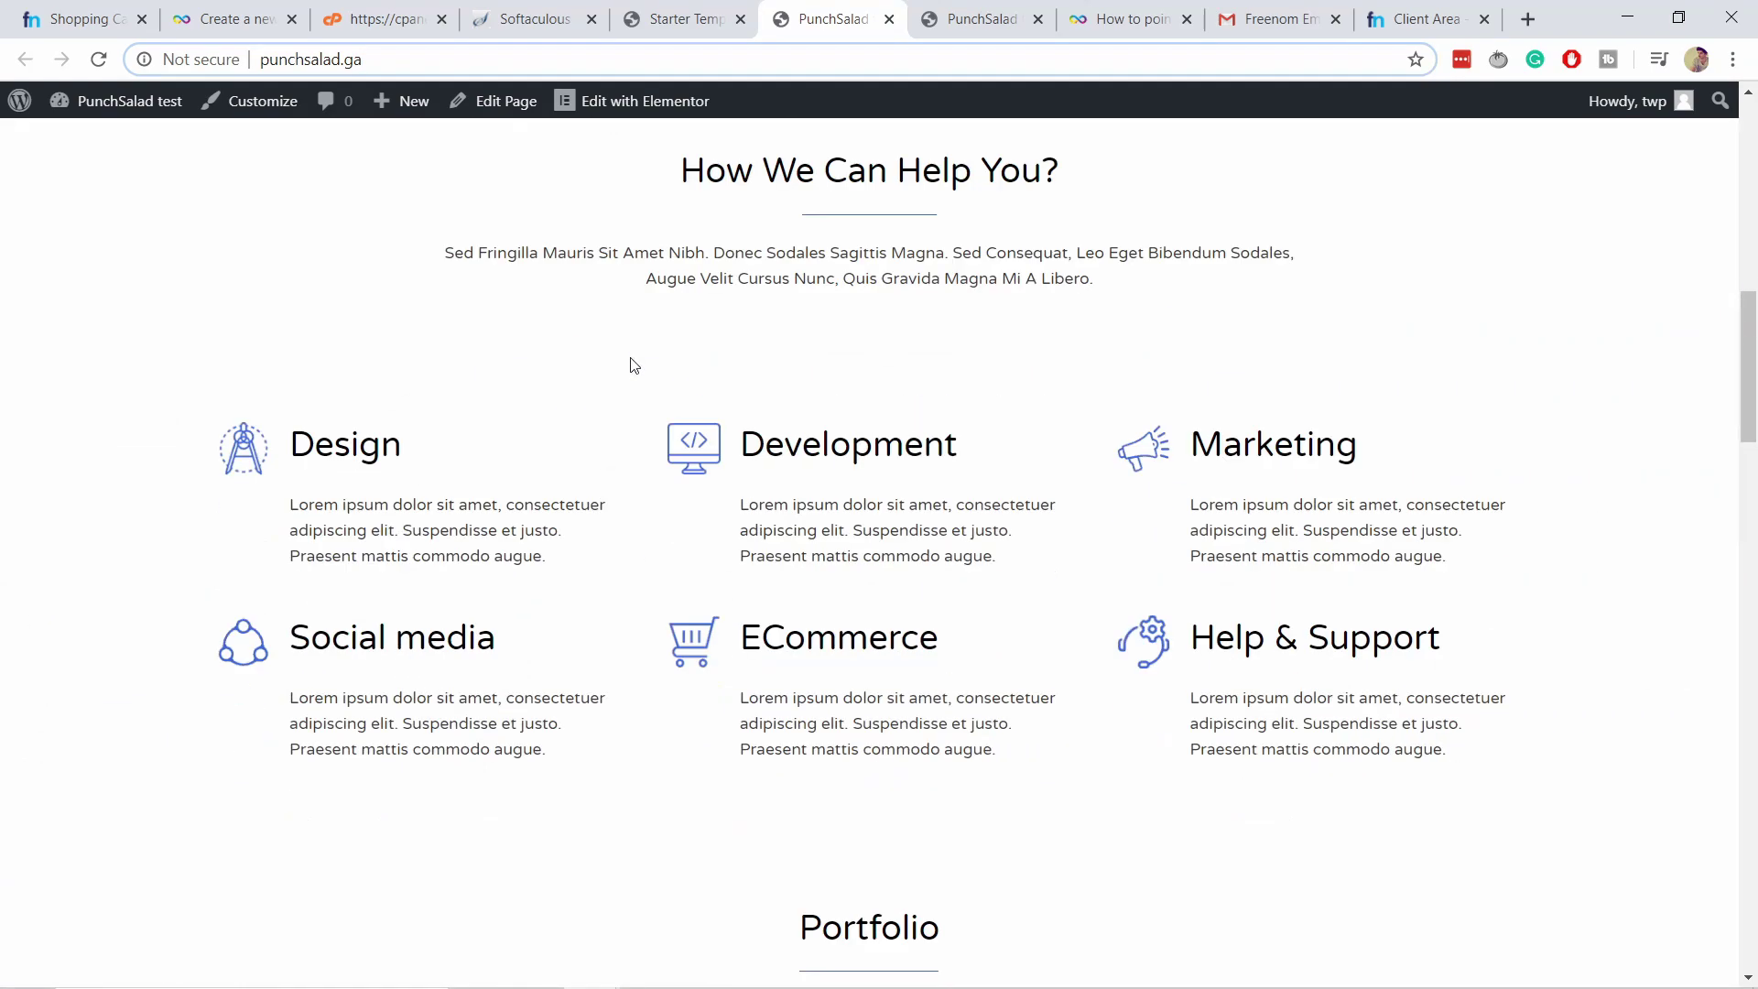
{"action": "scroll", "coordinate": [683, 354], "scroll_direction": "down", "scroll_amount": 20}
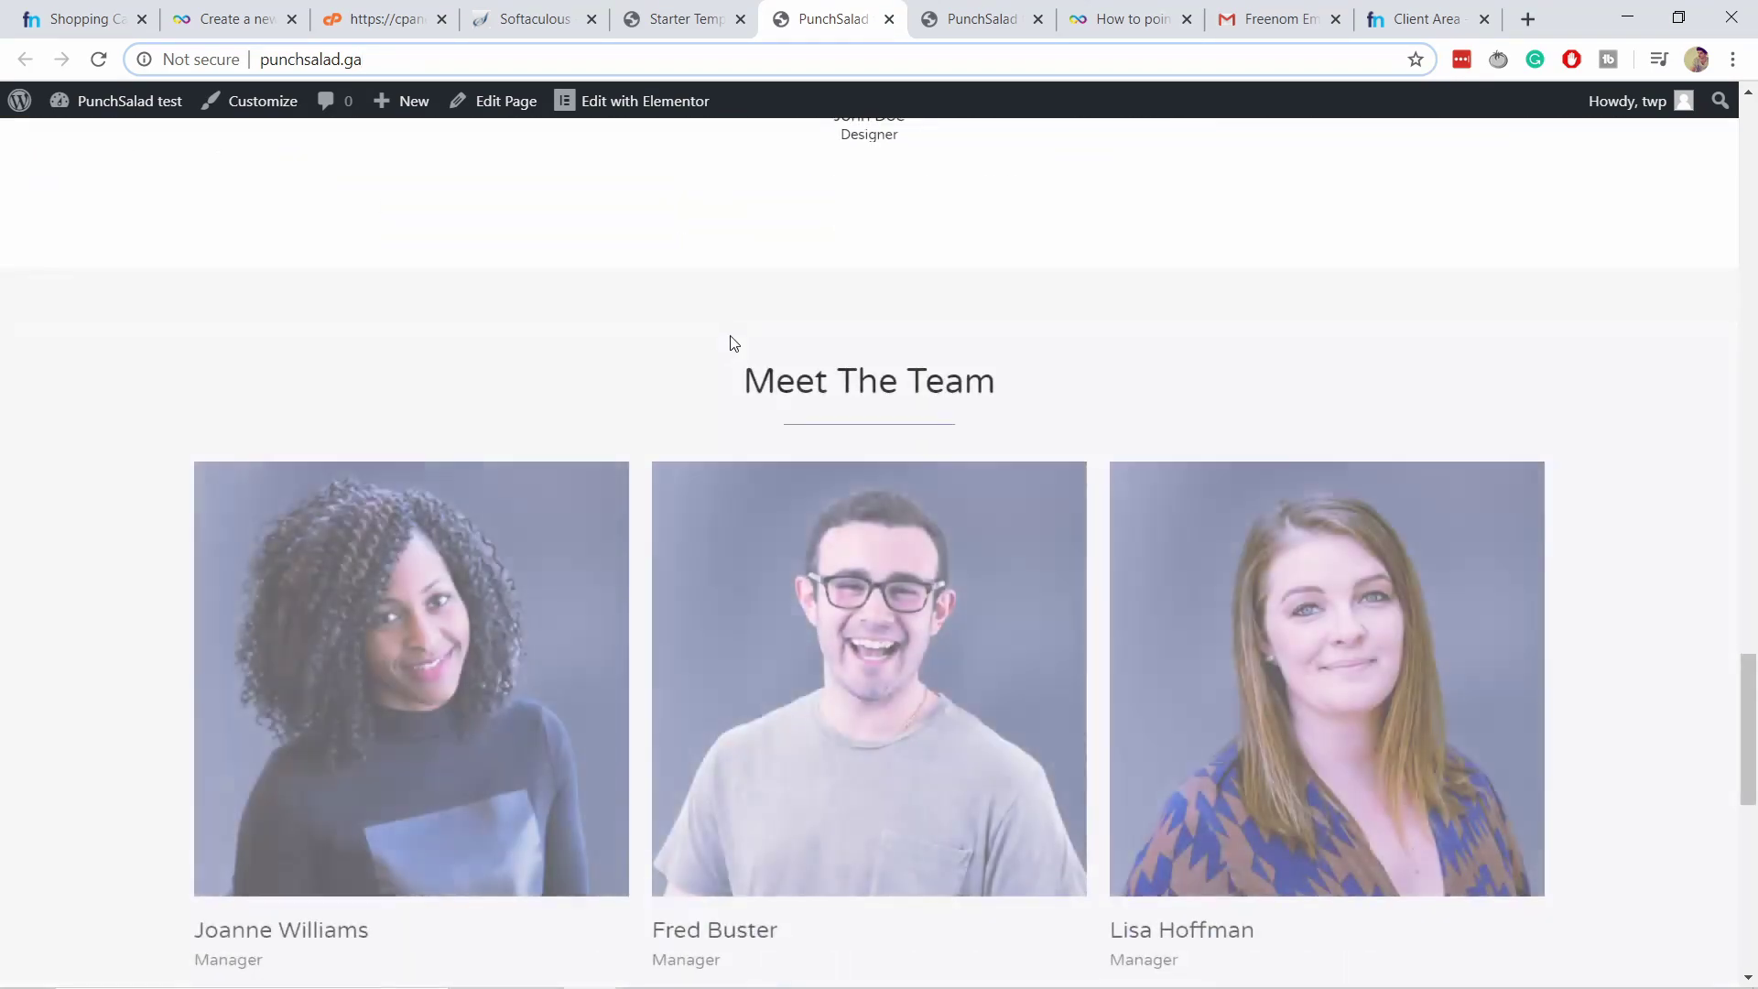
{"action": "scroll", "coordinate": [800, 367], "scroll_direction": "up", "scroll_amount": 20}
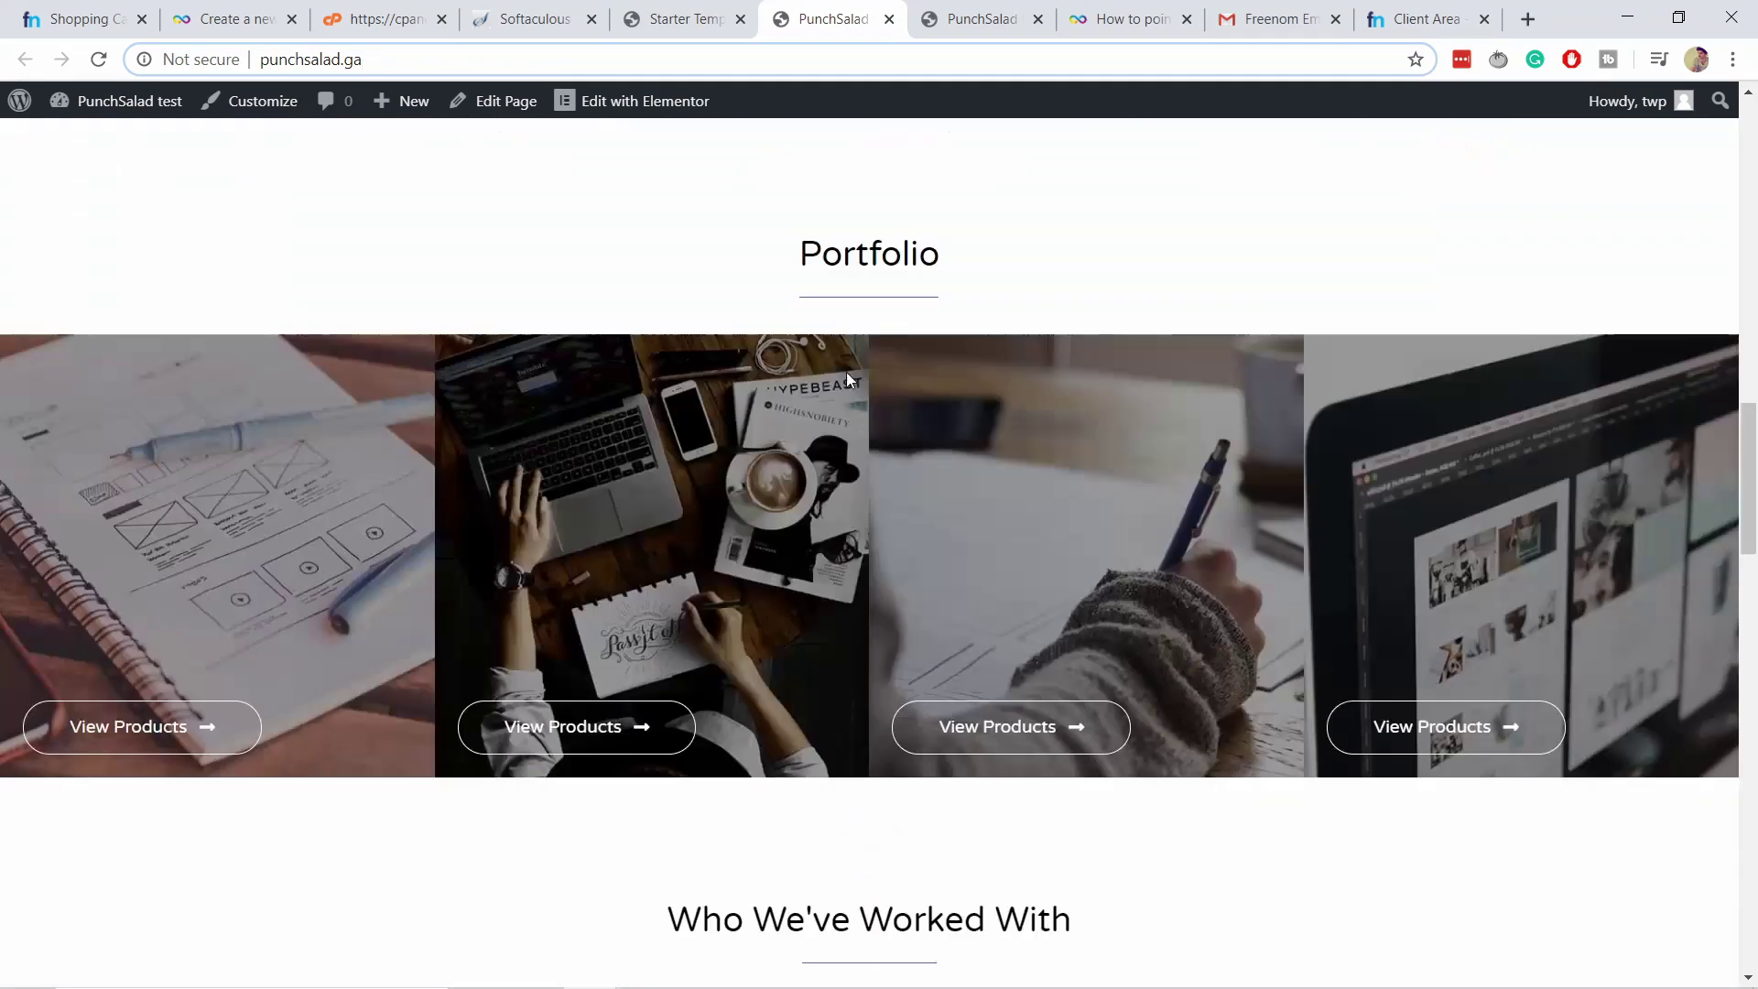
{"action": "scroll", "coordinate": [843, 434], "scroll_direction": "up", "scroll_amount": 3}
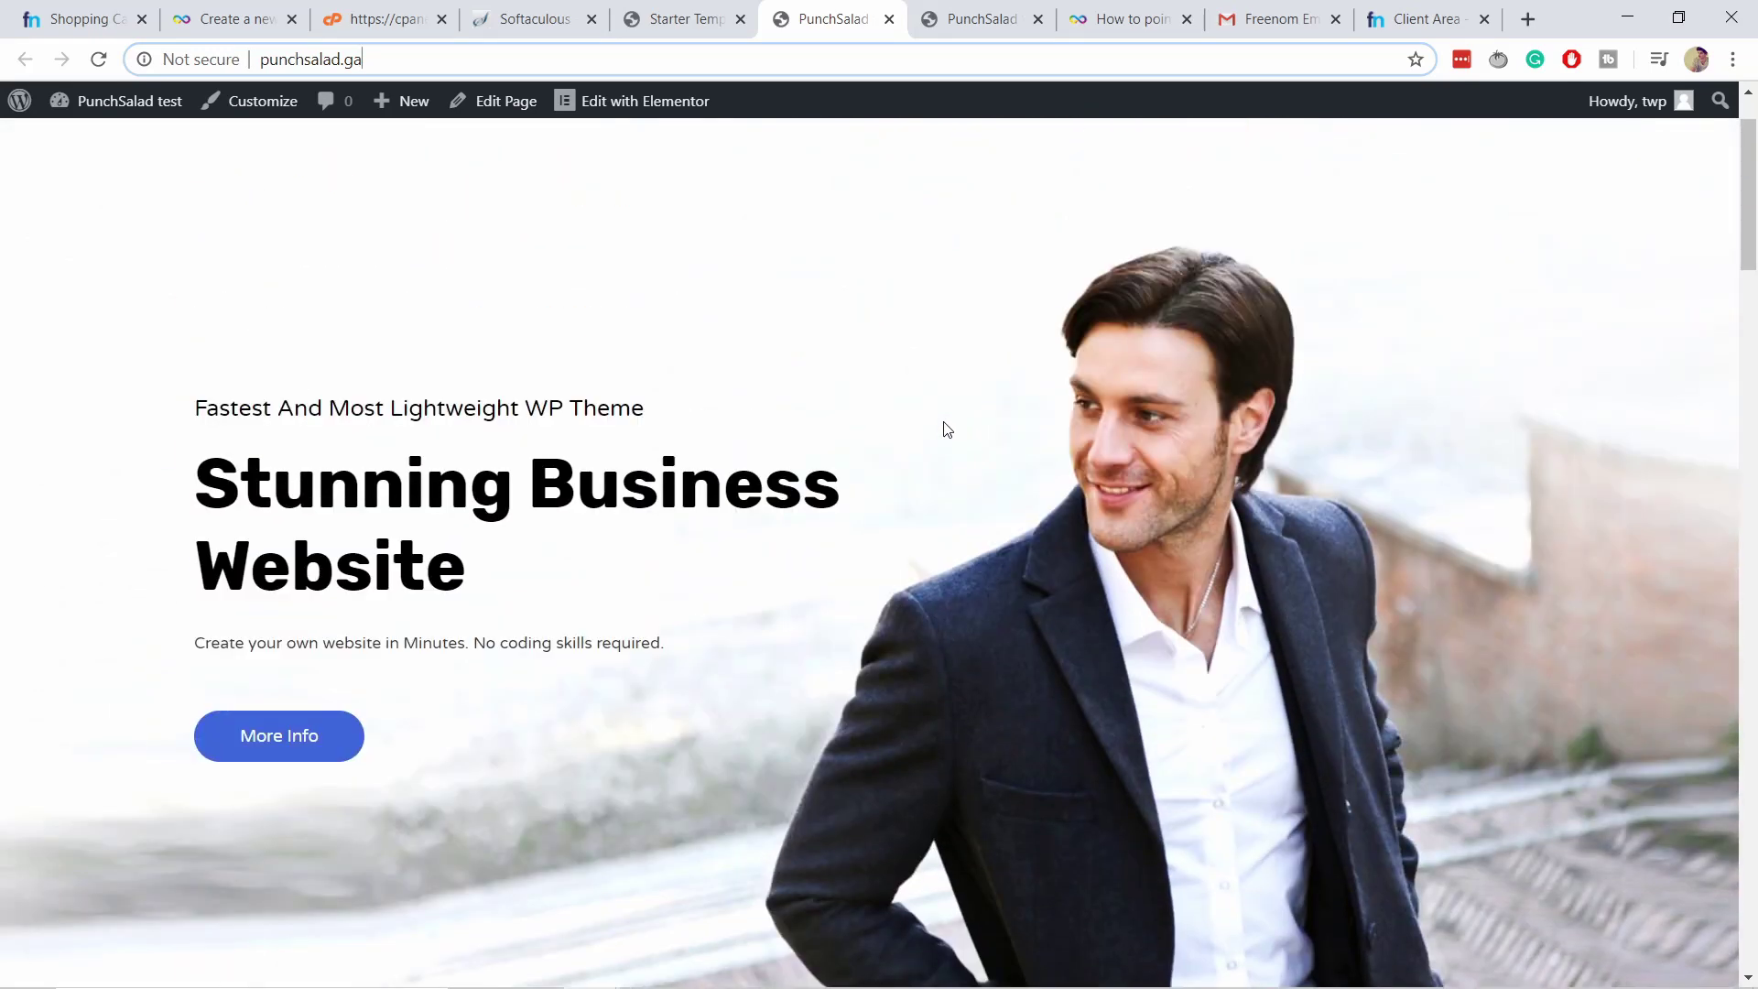
{"action": "scroll", "coordinate": [1043, 491], "scroll_direction": "down", "scroll_amount": 3}
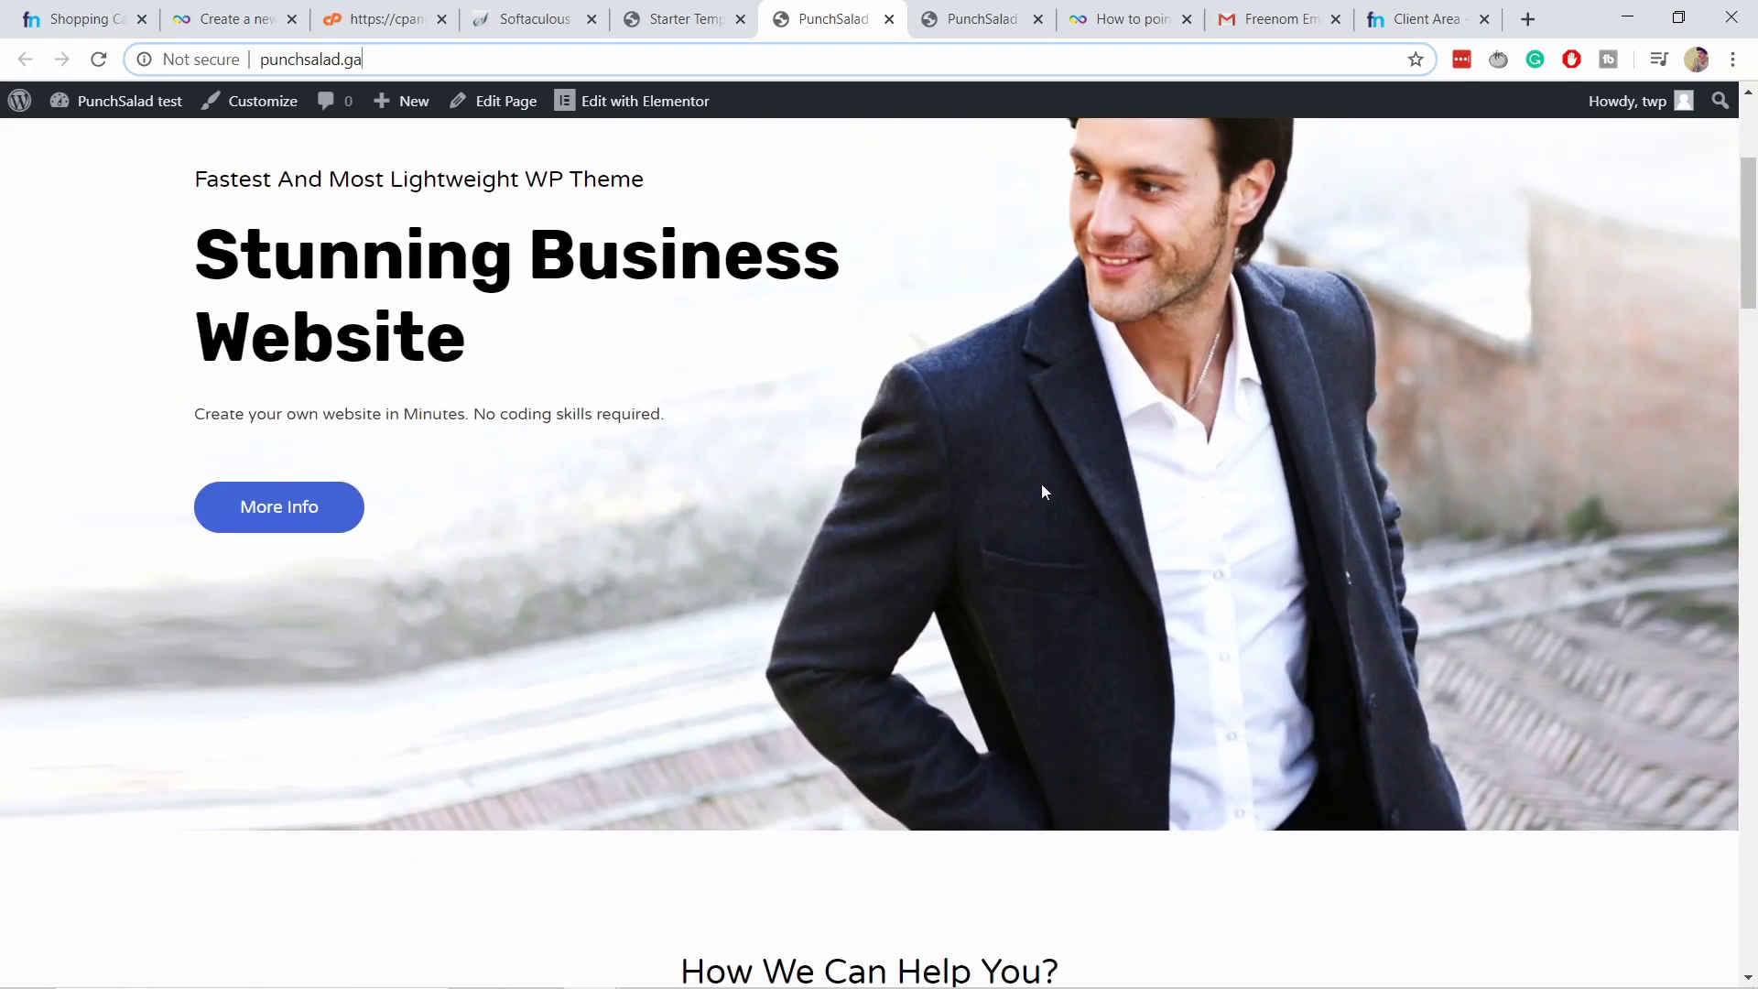
{"action": "scroll", "coordinate": [306, 404], "scroll_direction": "down", "scroll_amount": 10}
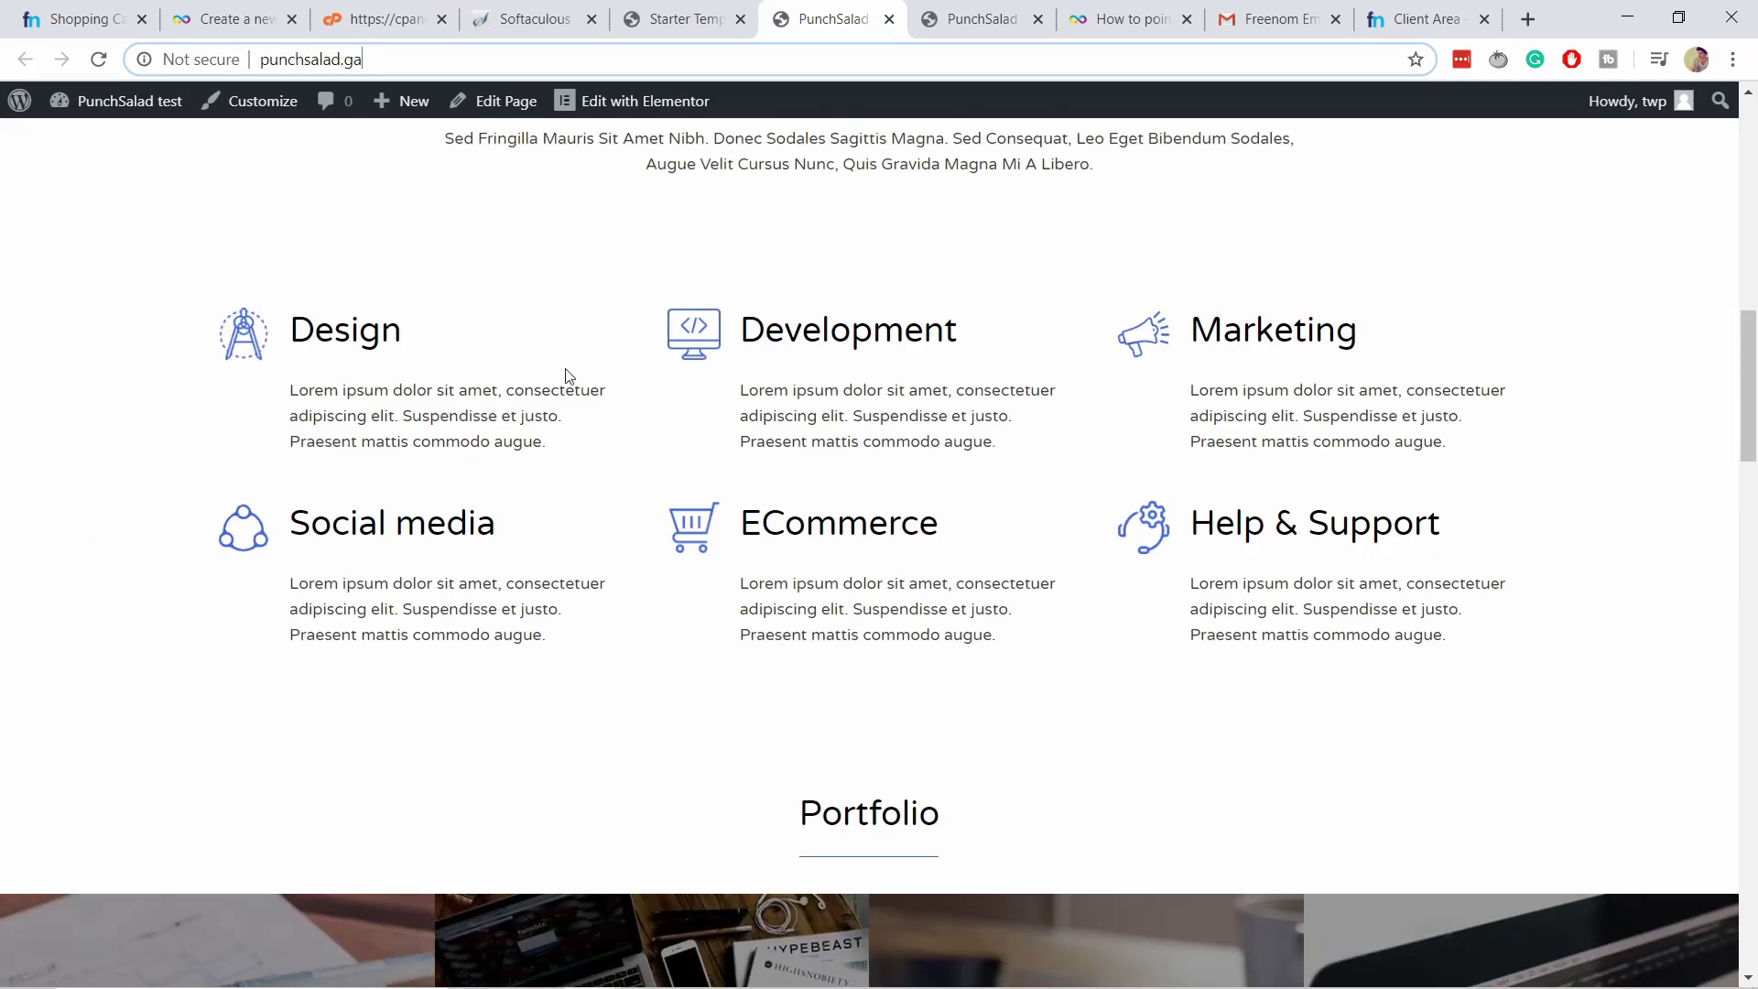
{"action": "scroll", "coordinate": [783, 470], "scroll_direction": "up", "scroll_amount": 6}
{"action": "scroll", "coordinate": [954, 432], "scroll_direction": "up", "scroll_amount": 6}
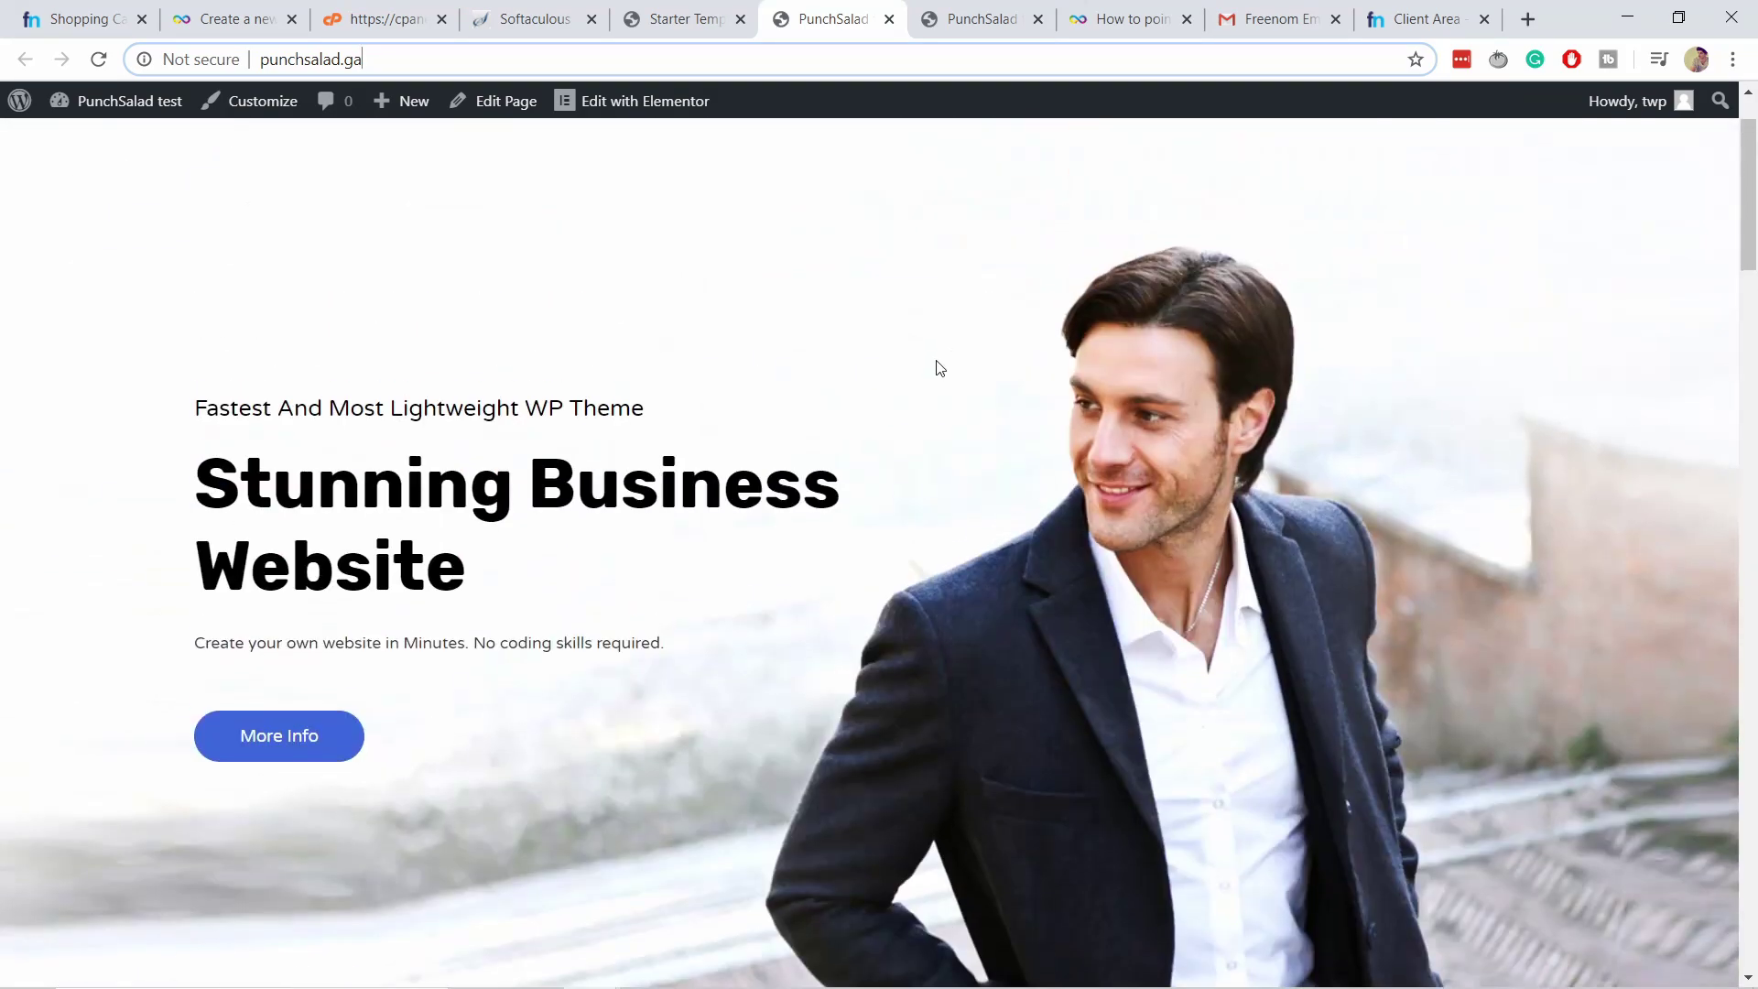
{"action": "scroll", "coordinate": [934, 366], "scroll_direction": "down", "scroll_amount": 16}
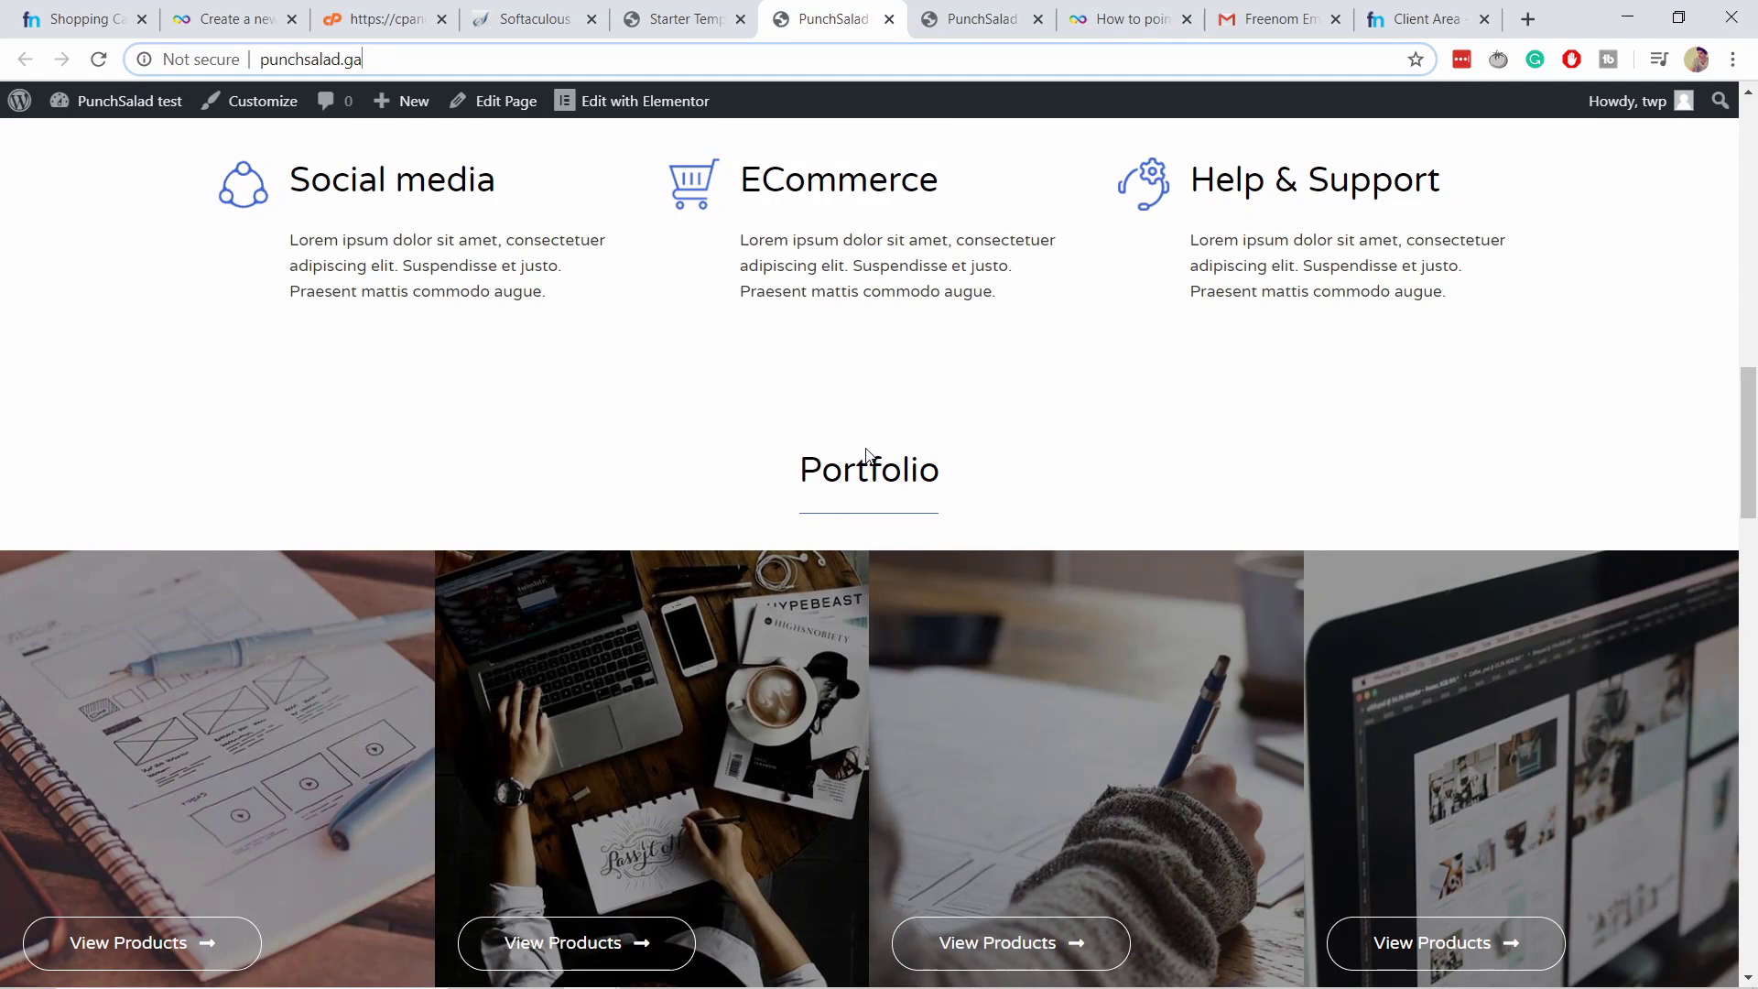
{"action": "scroll", "coordinate": [806, 478], "scroll_direction": "down", "scroll_amount": 4}
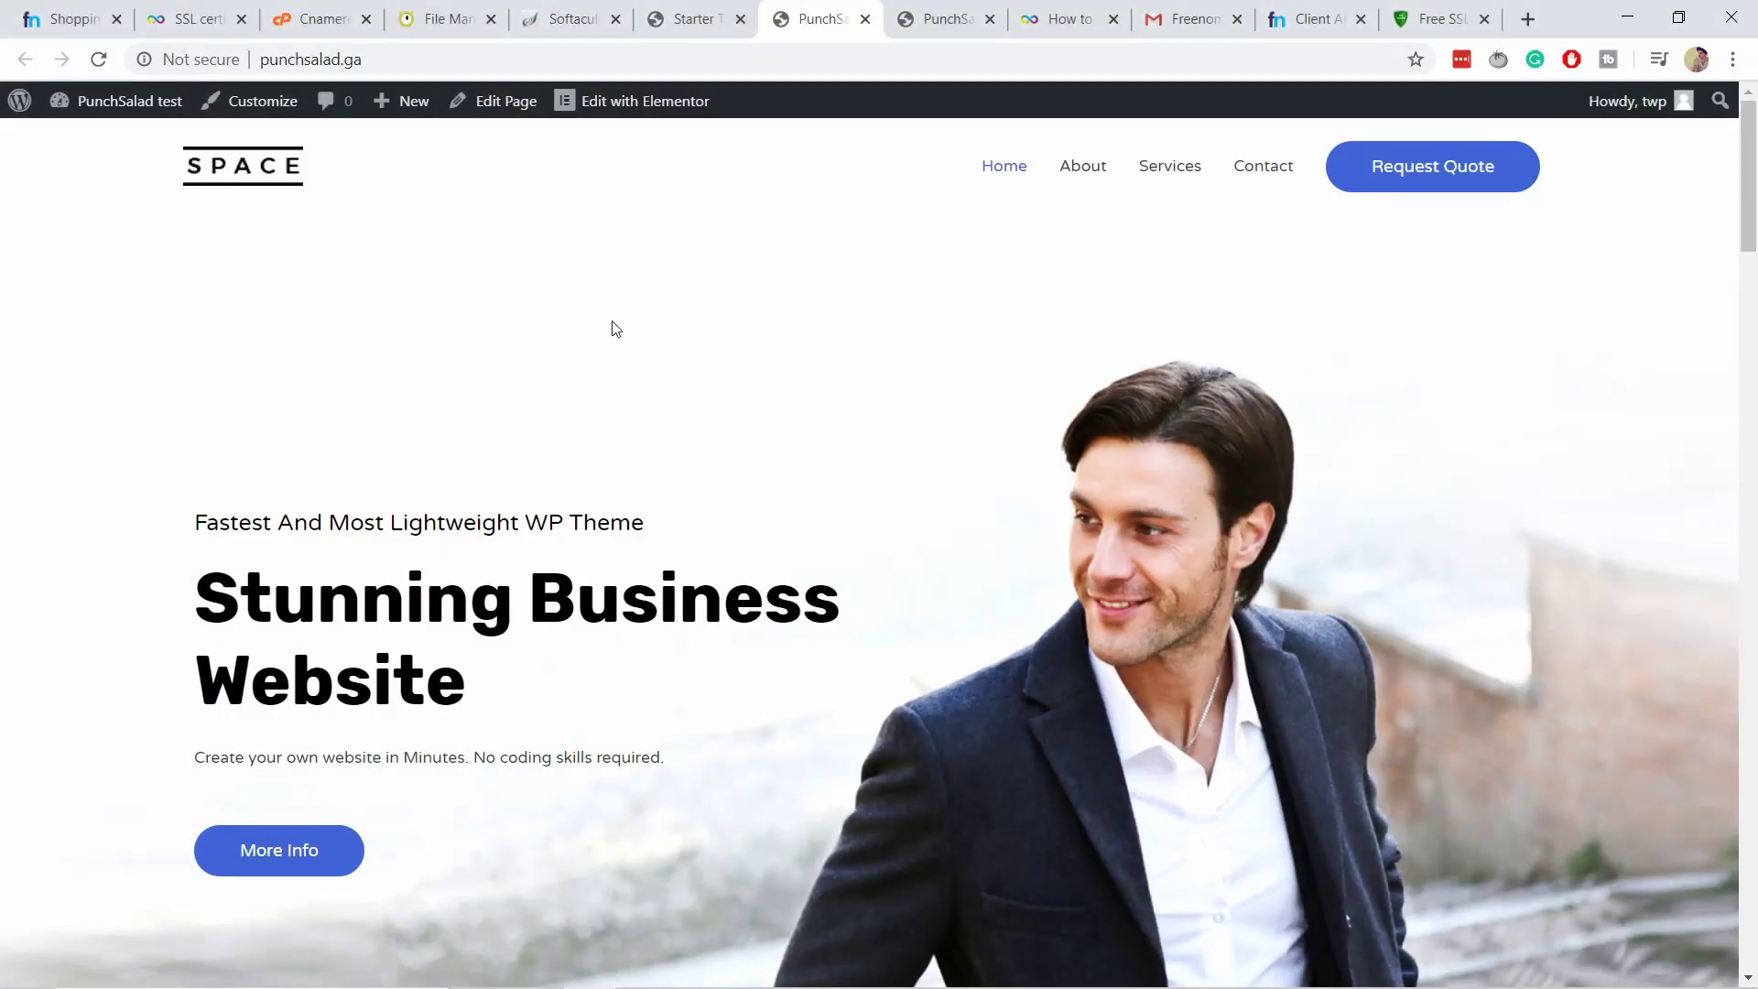
Open the punchsalad.ga homepage with its Stunning Business Website heading in the Elementor editor.
{"action": "scroll", "coordinate": [615, 327], "scroll_direction": "down", "scroll_amount": 3}
{"action": "scroll", "coordinate": [749, 329], "scroll_direction": "up", "scroll_amount": 3}
{"action": "scroll", "coordinate": [1168, 281], "scroll_direction": "down", "scroll_amount": 4}
{"action": "scroll", "coordinate": [1205, 541], "scroll_direction": "up", "scroll_amount": 4}
{"action": "left_click_drag", "start_coordinate": [196, 583], "coordinate": [533, 685]}
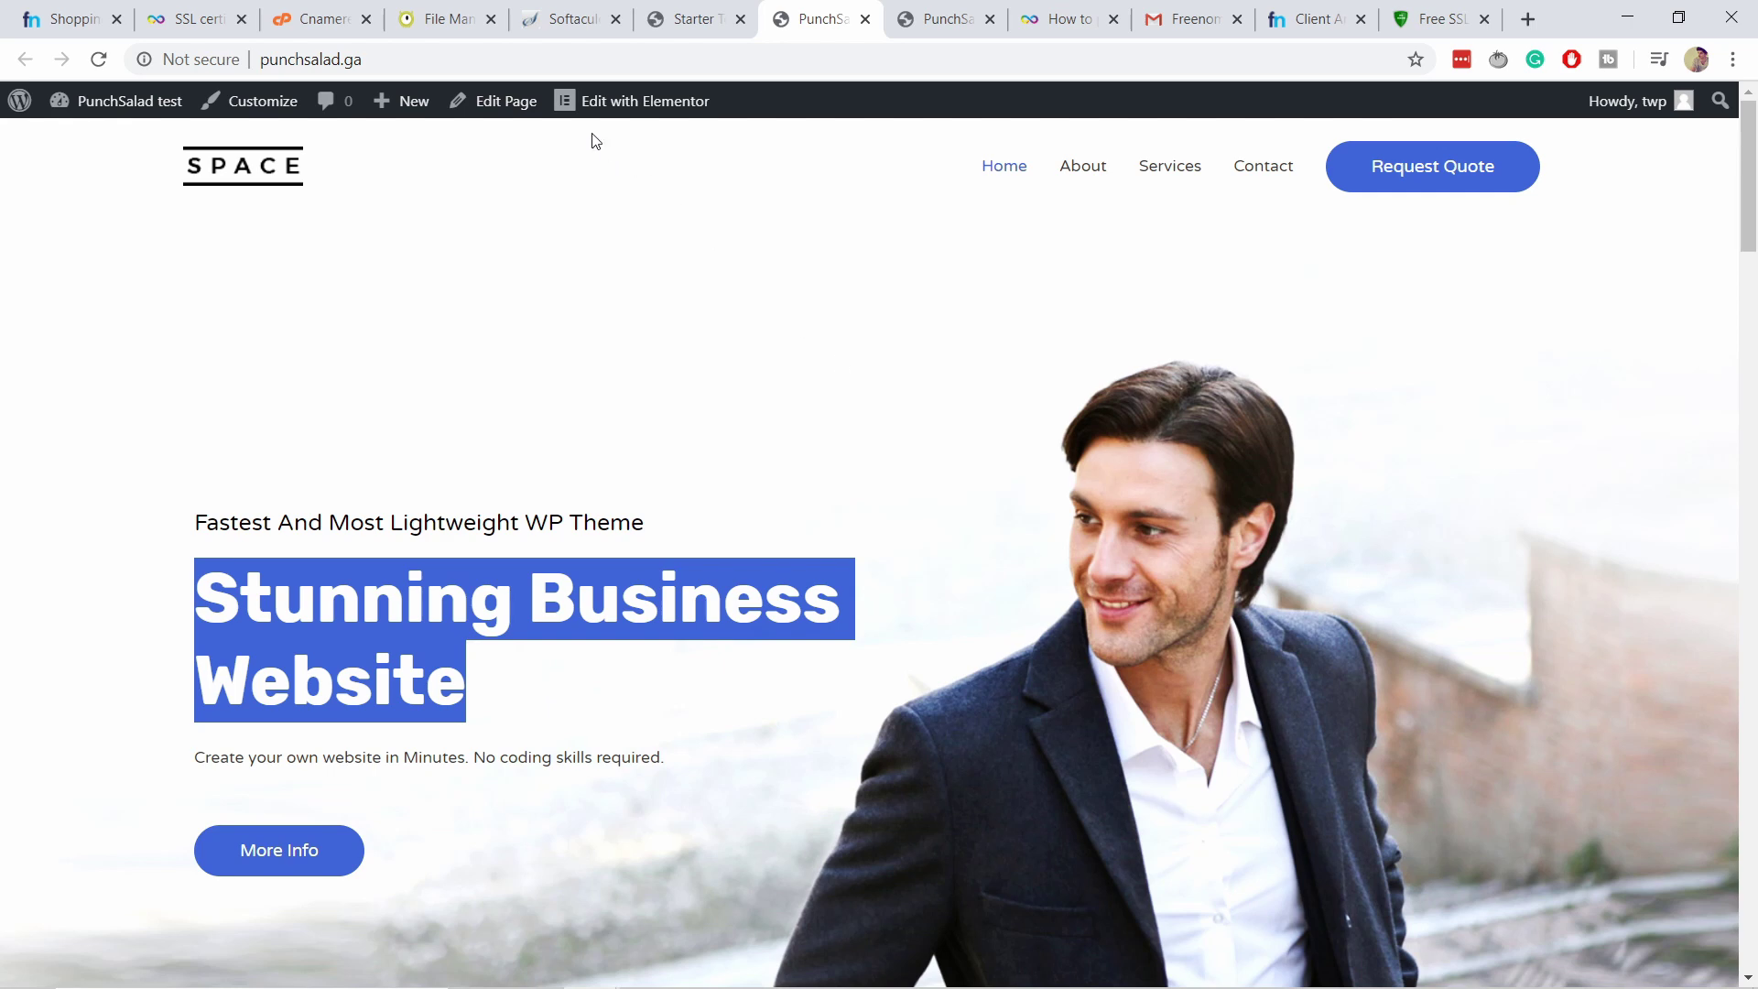
{"action": "mouse_move", "coordinate": [591, 110]}
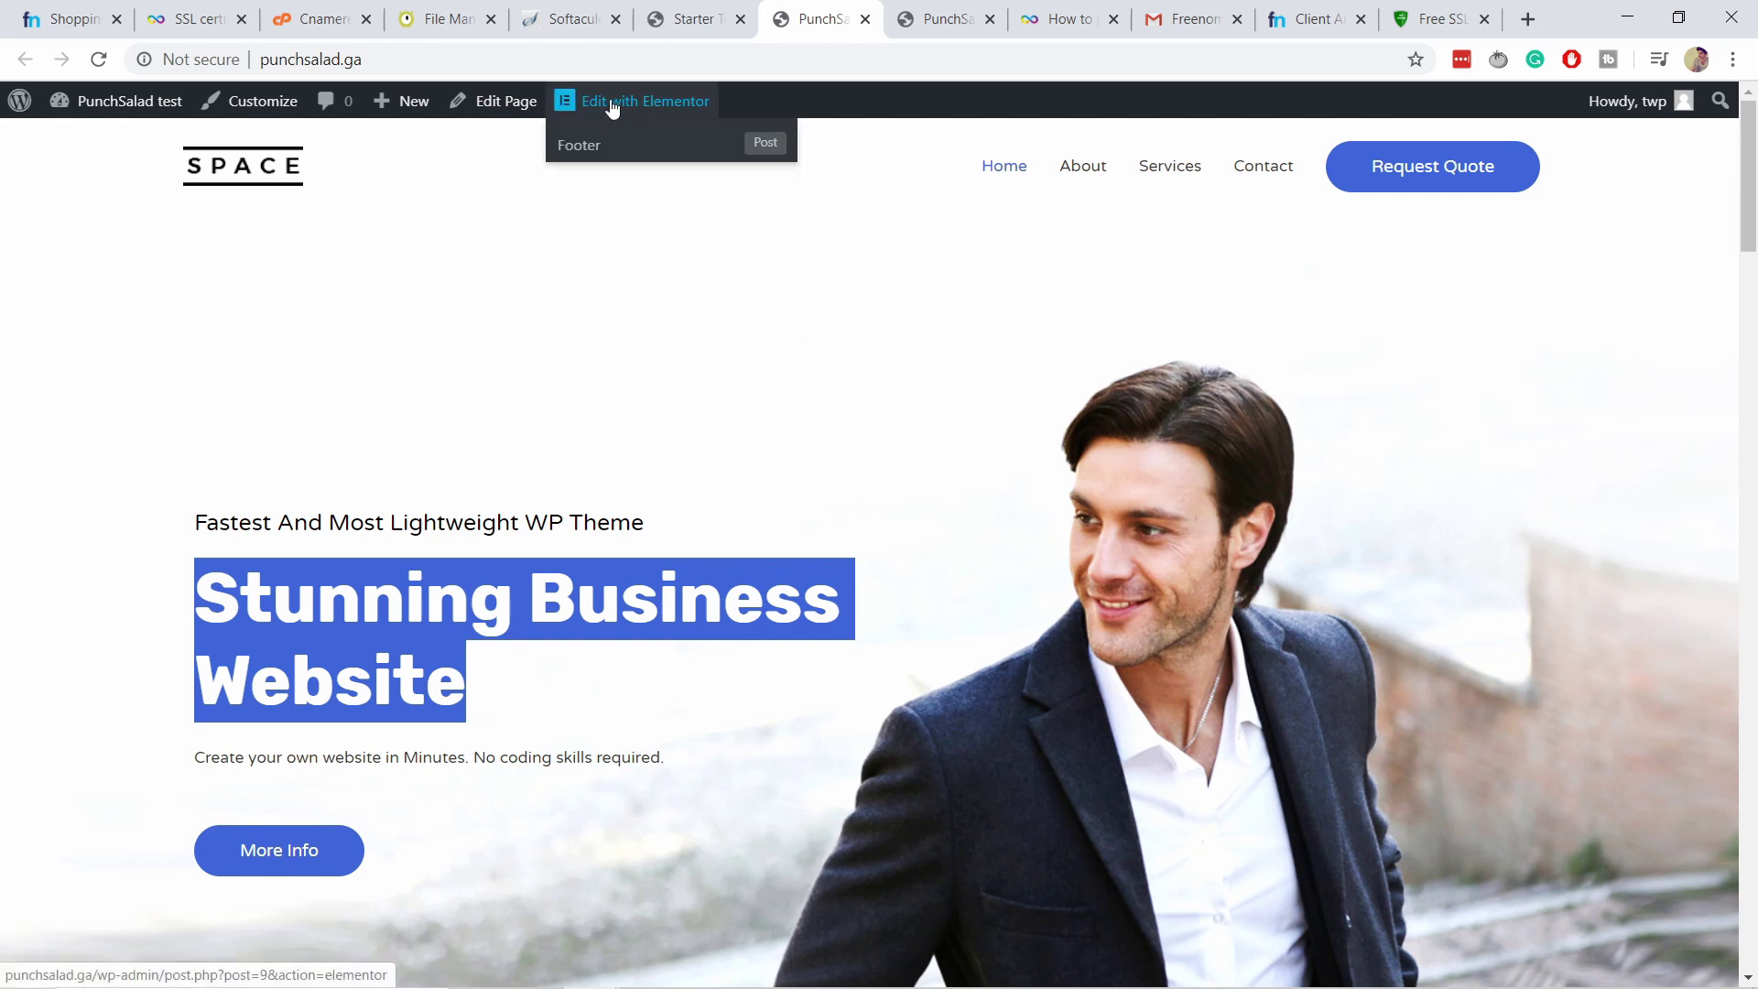
{"action": "left_click", "coordinate": [602, 101]}
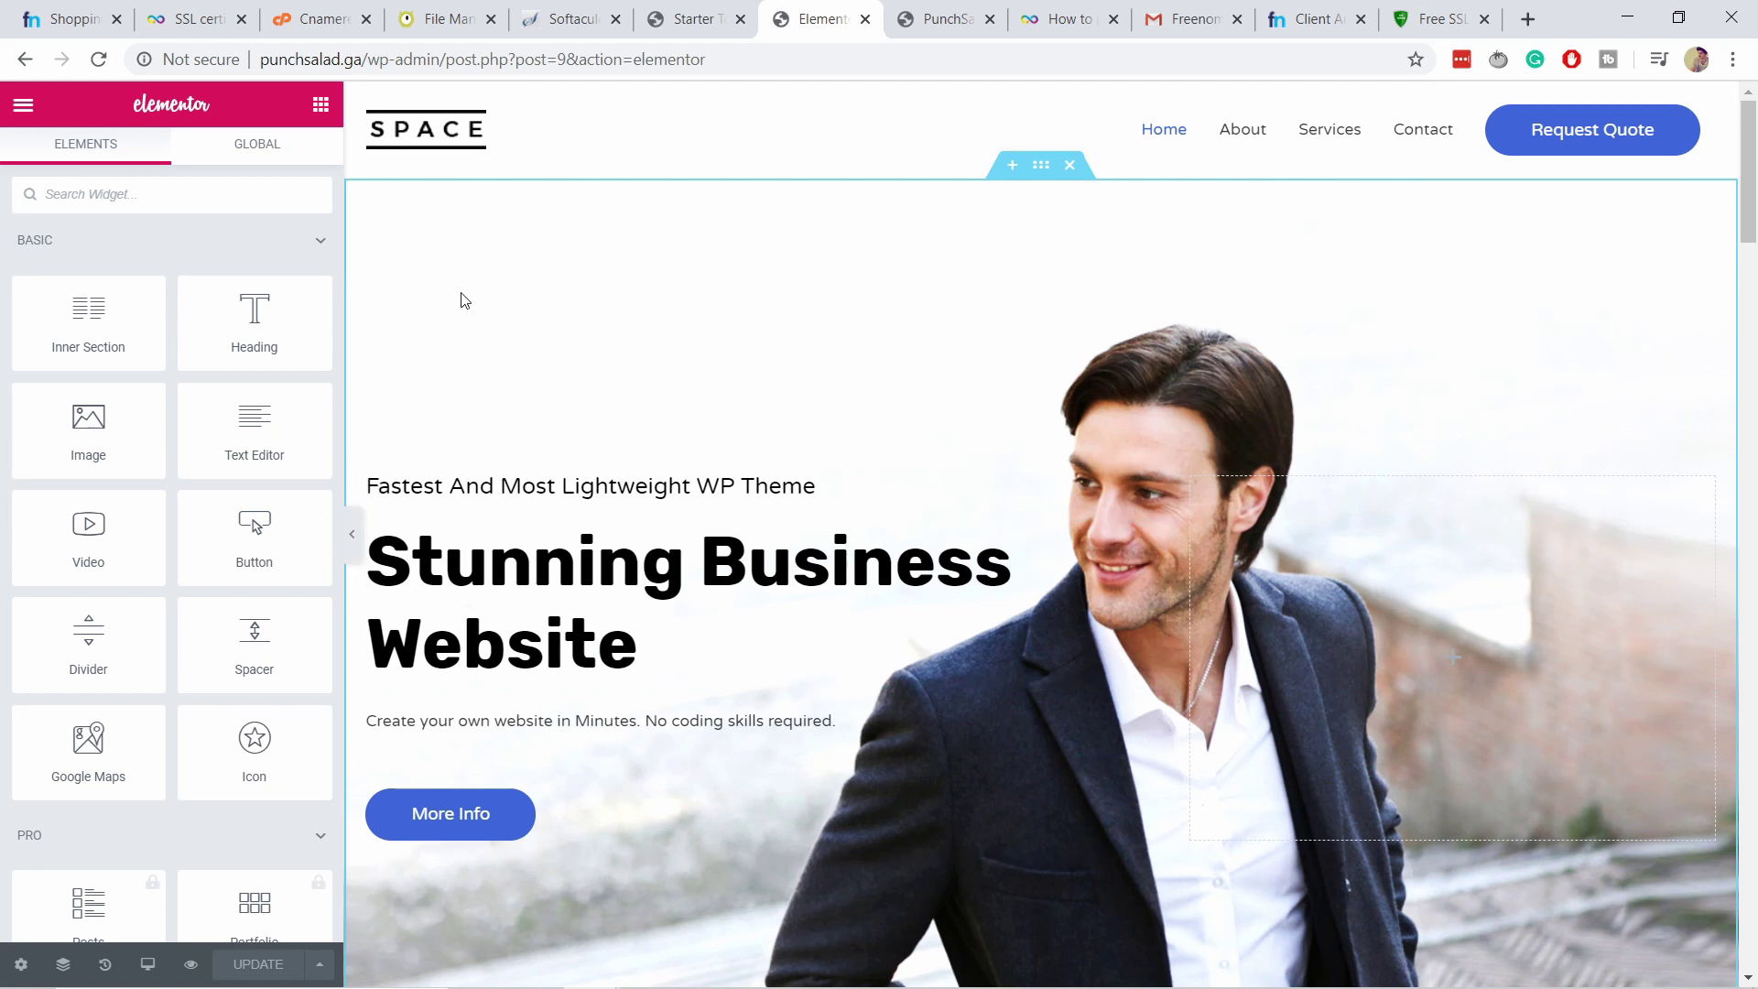
Change the hero heading to 'My new website' and its tagline to 'It's totally free'.
{"action": "left_click", "coordinate": [647, 598]}
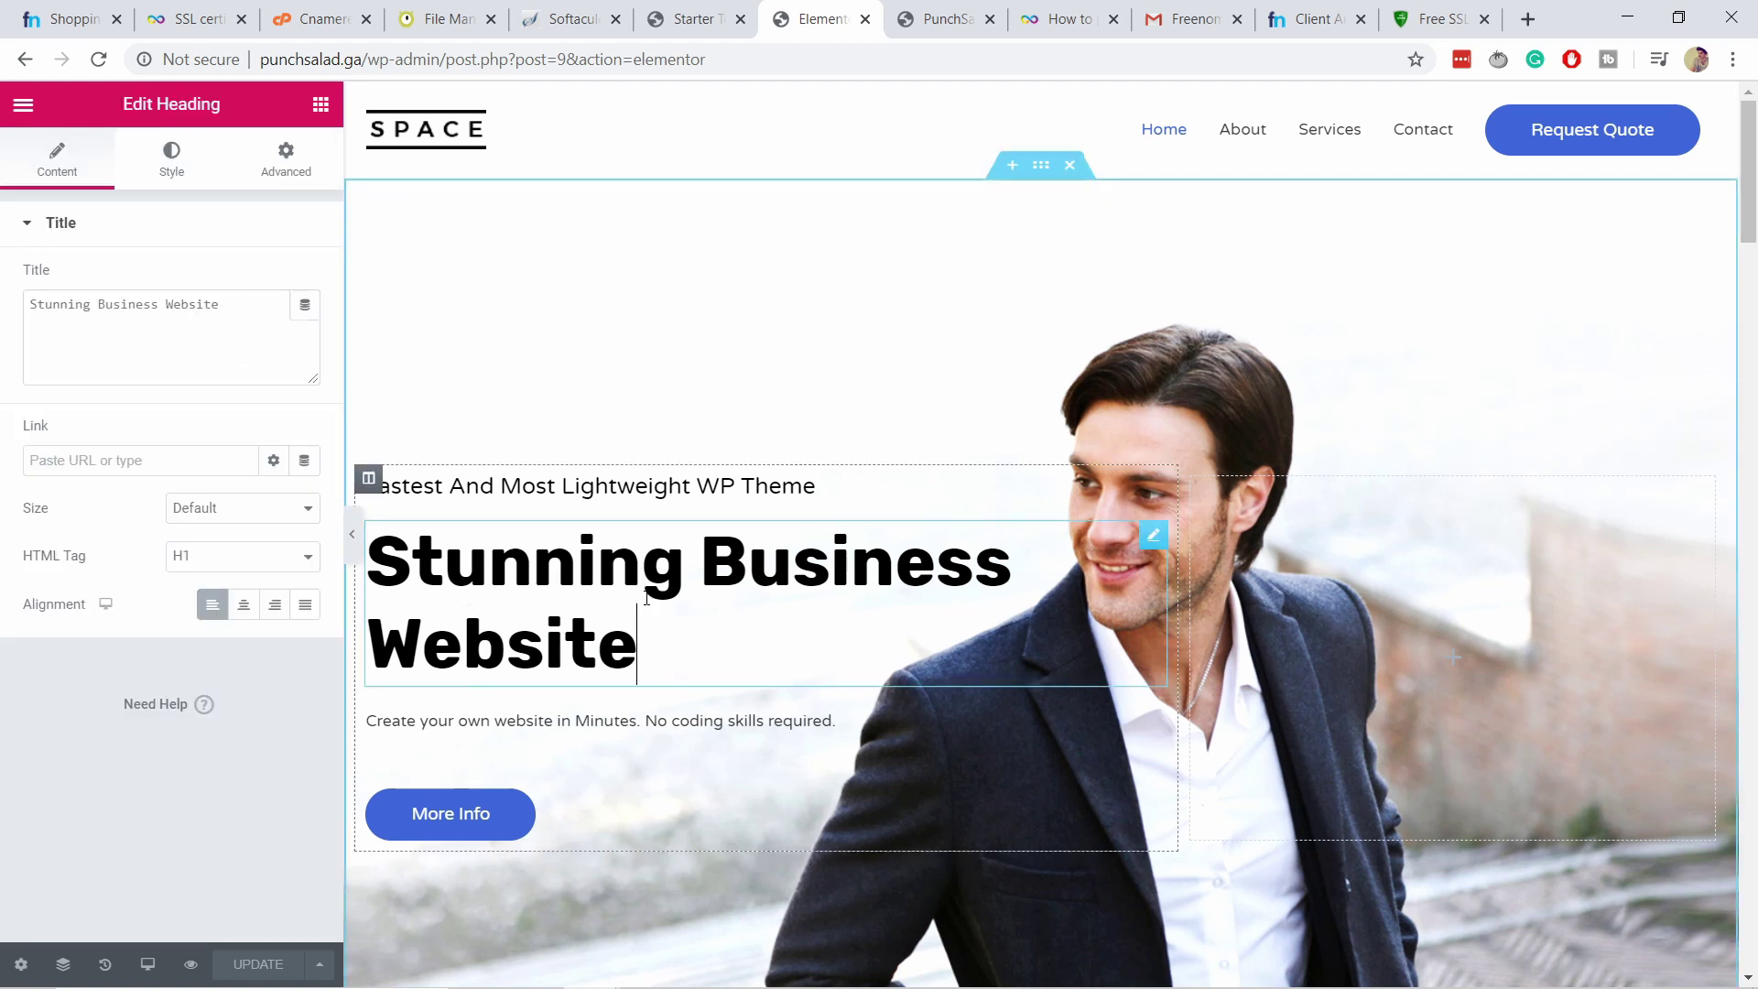
{"action": "triple_click", "coordinate": [599, 616]}
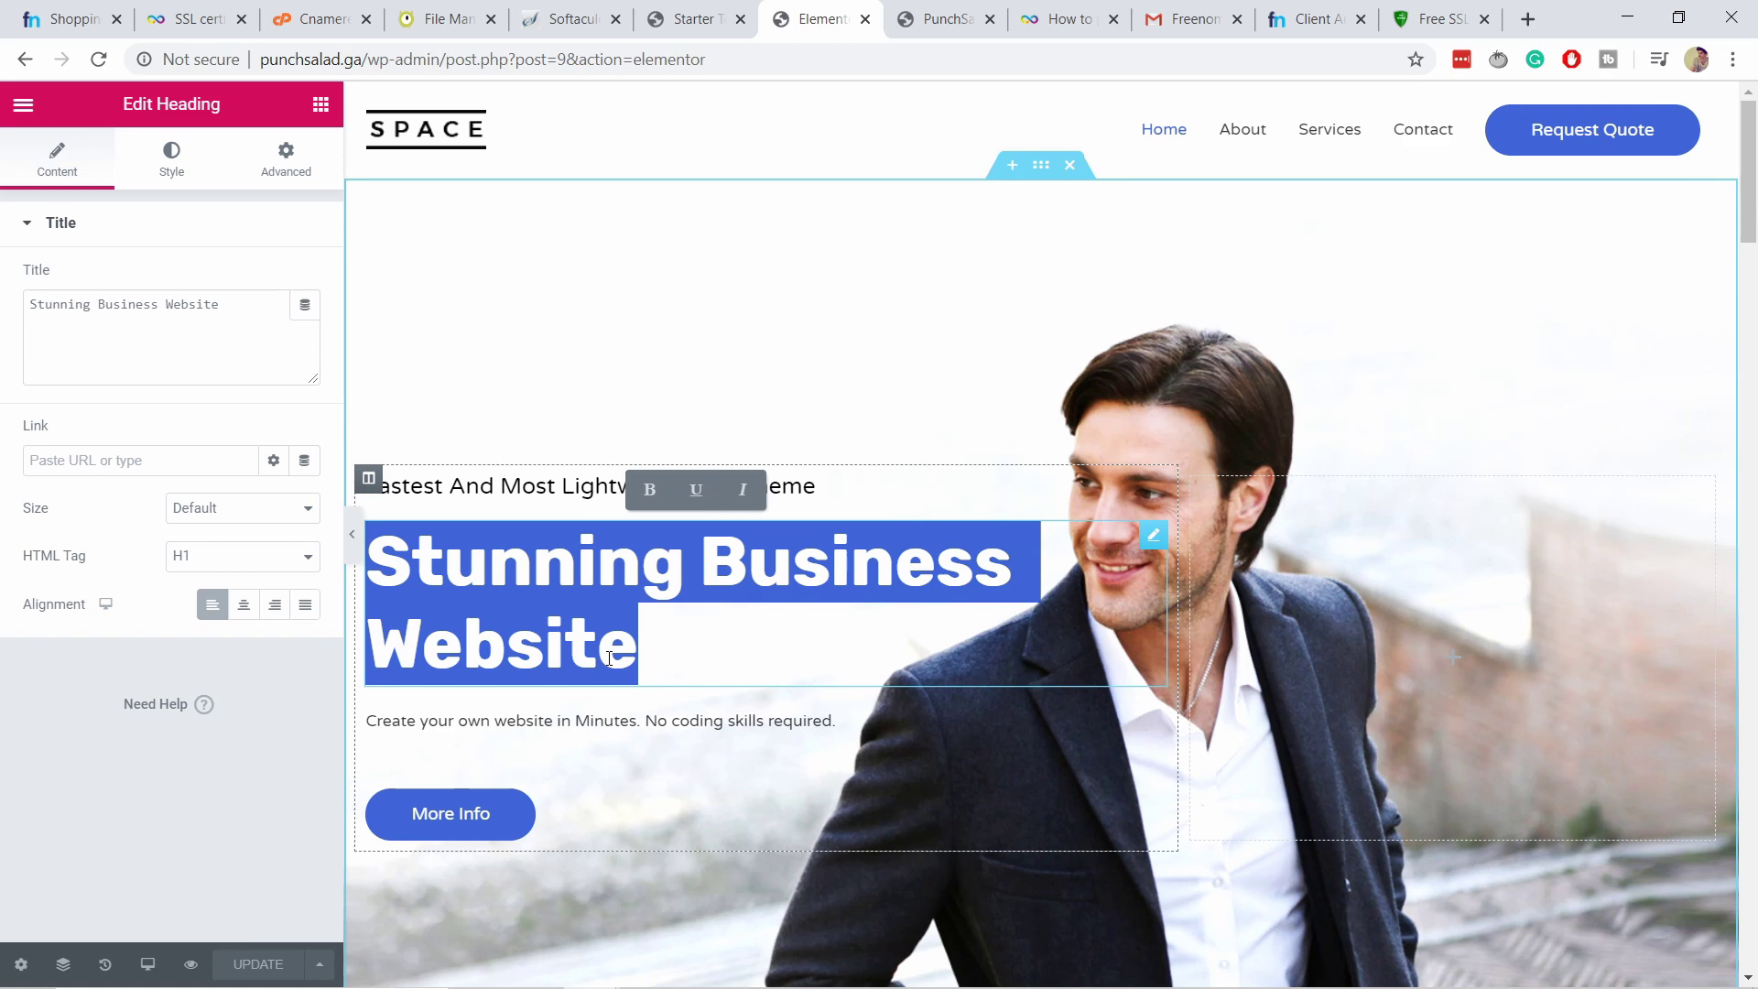
{"action": "type", "text": "My new webs"}
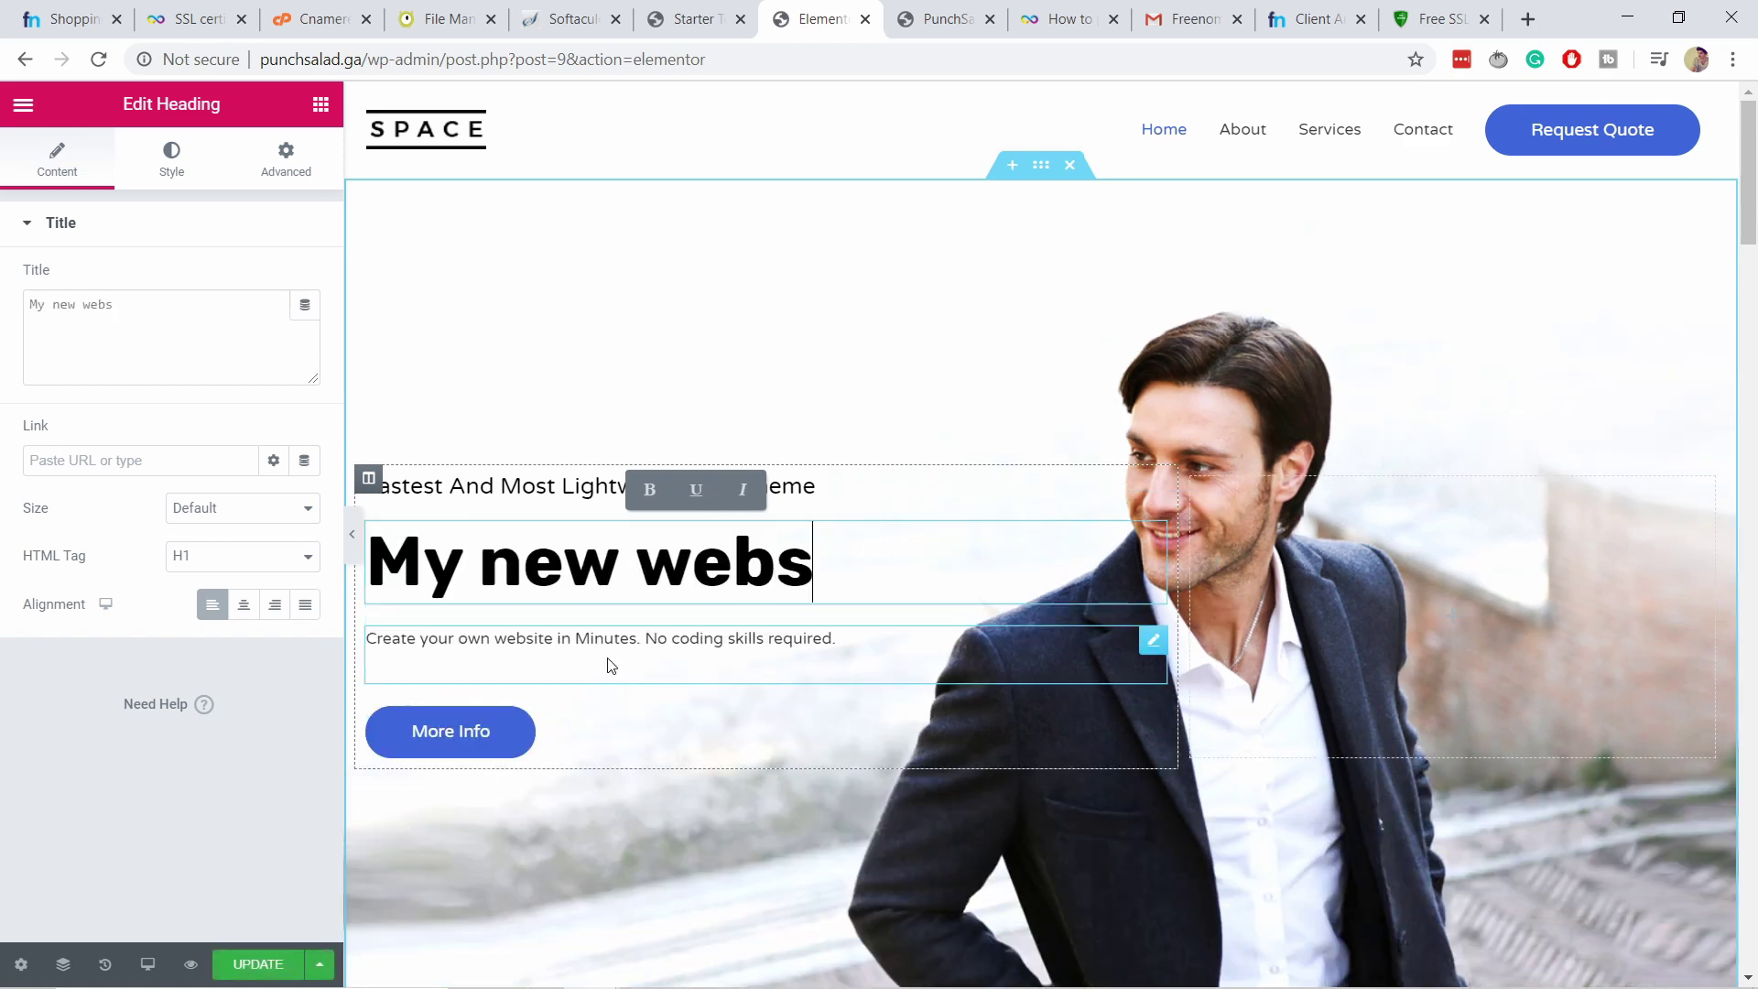
{"action": "type", "text": "ite"}
{"action": "left_click", "coordinate": [269, 771]}
{"action": "triple_click", "coordinate": [383, 495]}
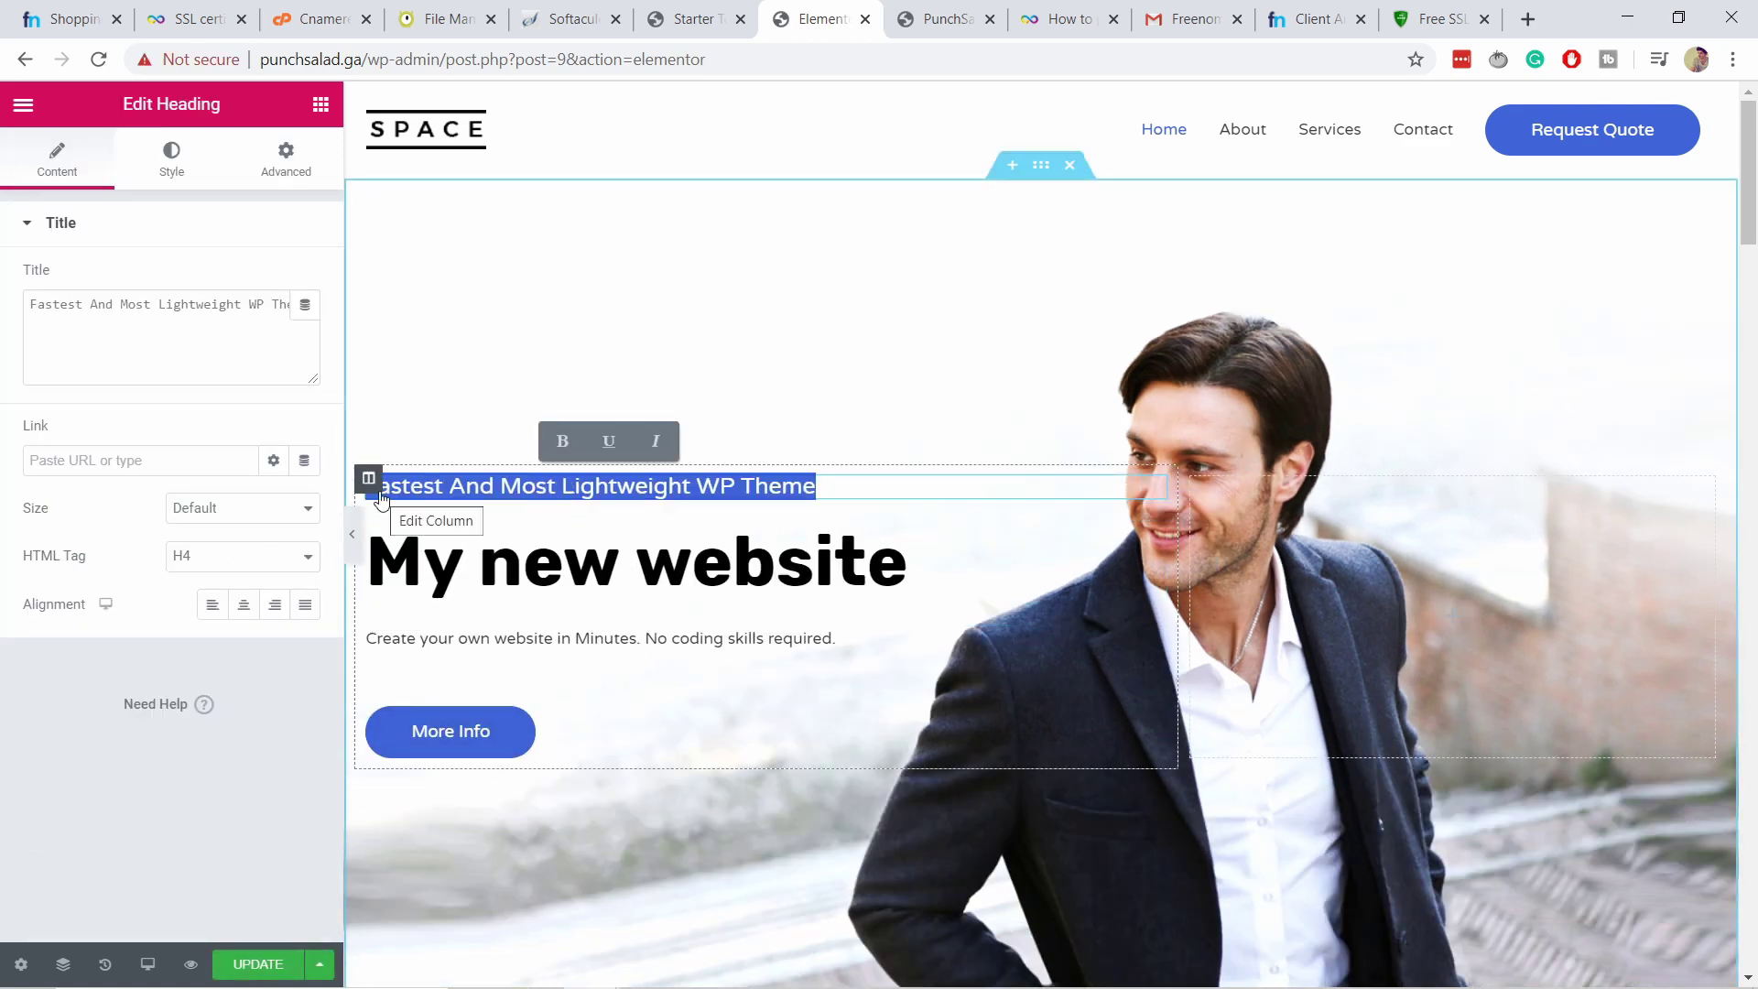
{"action": "type", "text": "It's totally free"}
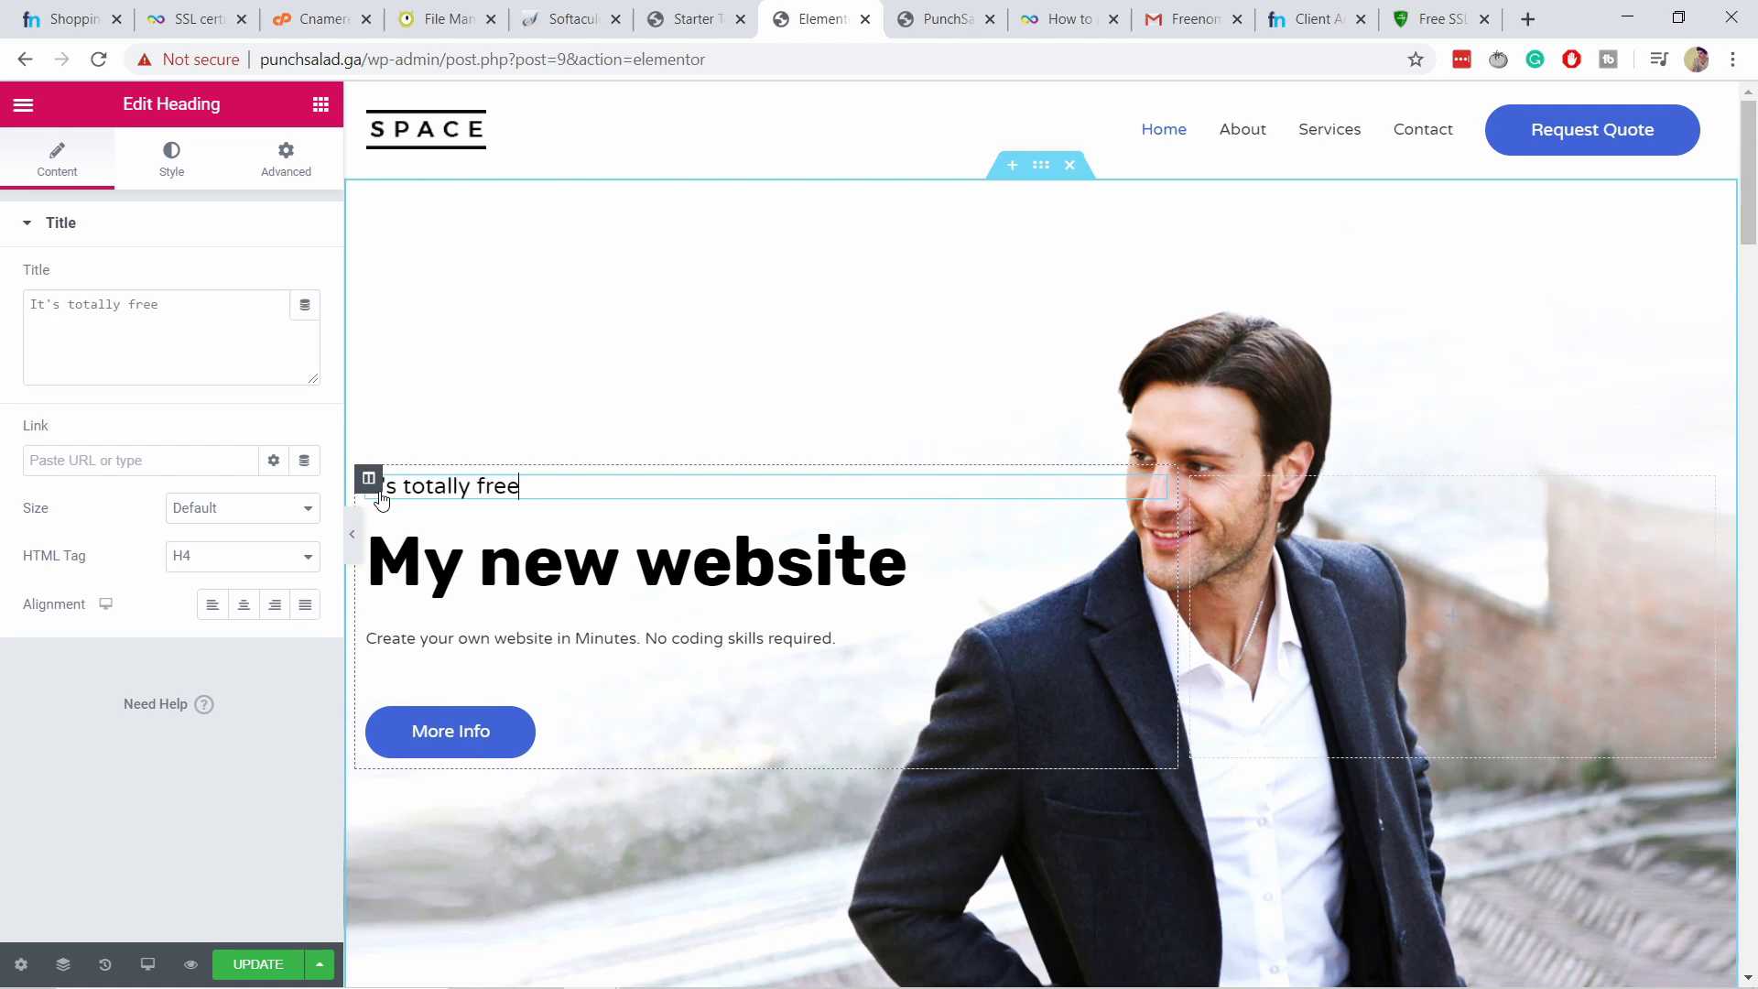
Relabel the hero's More Info button to 'Start now'.
{"action": "left_click", "coordinate": [497, 752]}
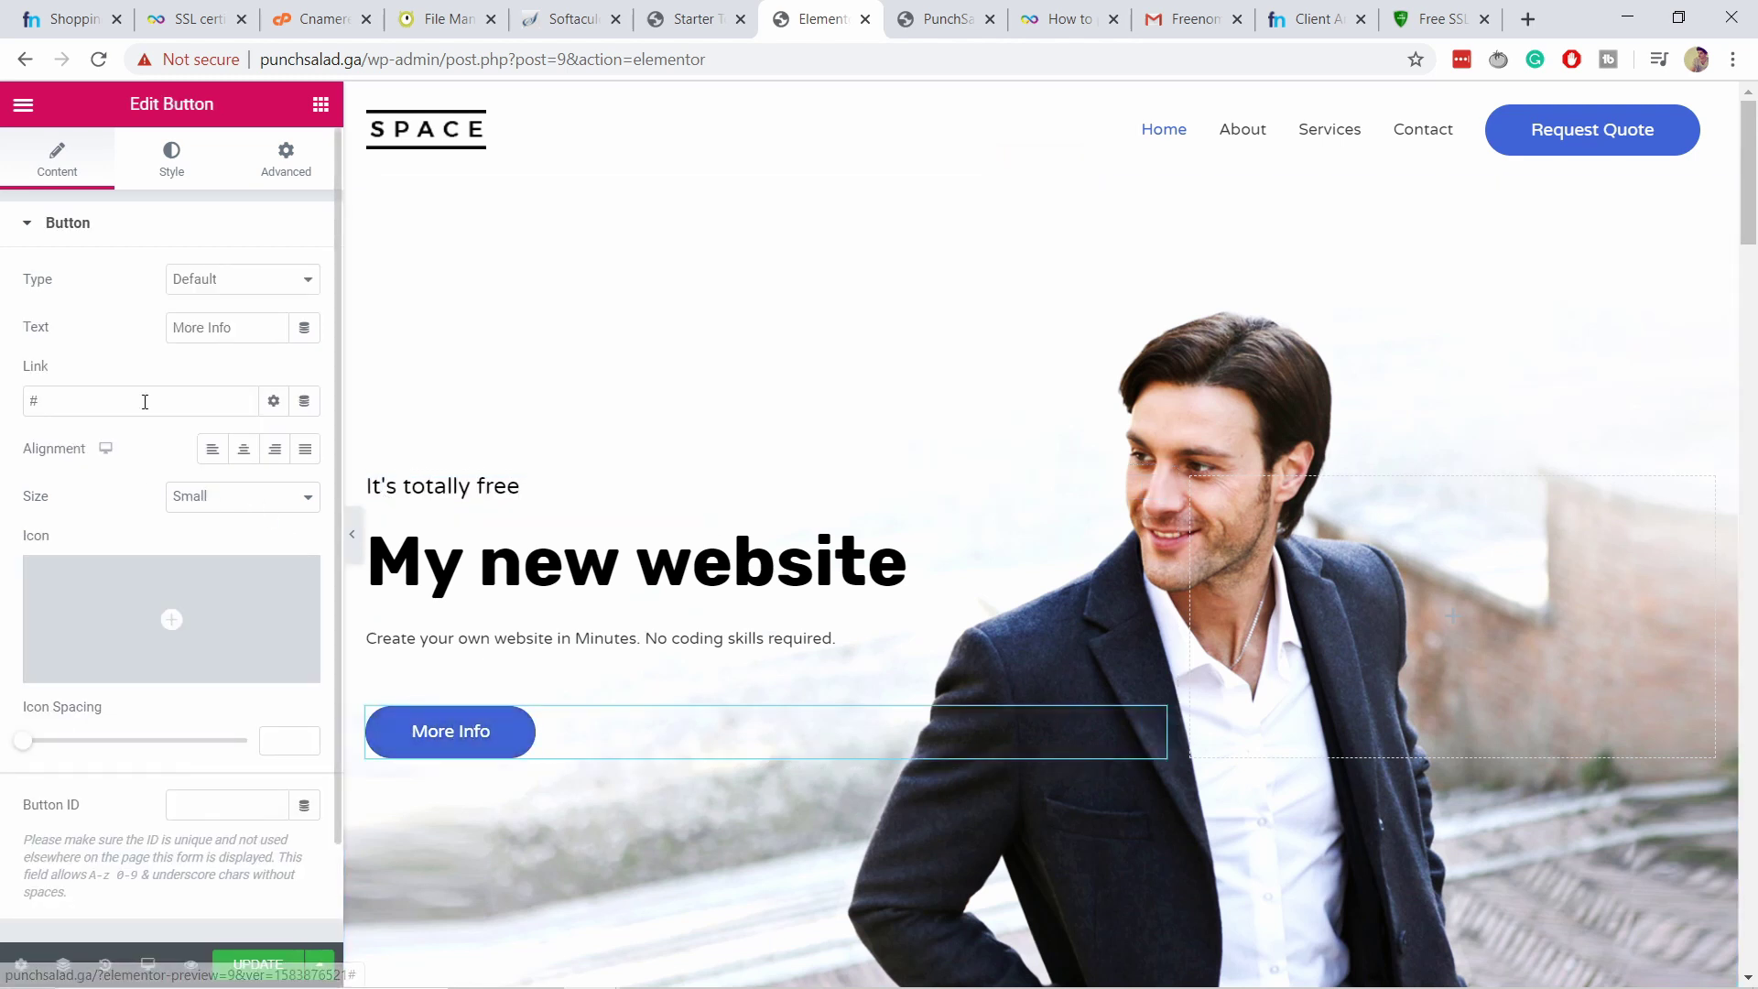
{"action": "left_click_drag", "start_coordinate": [228, 327], "coordinate": [39, 345]}
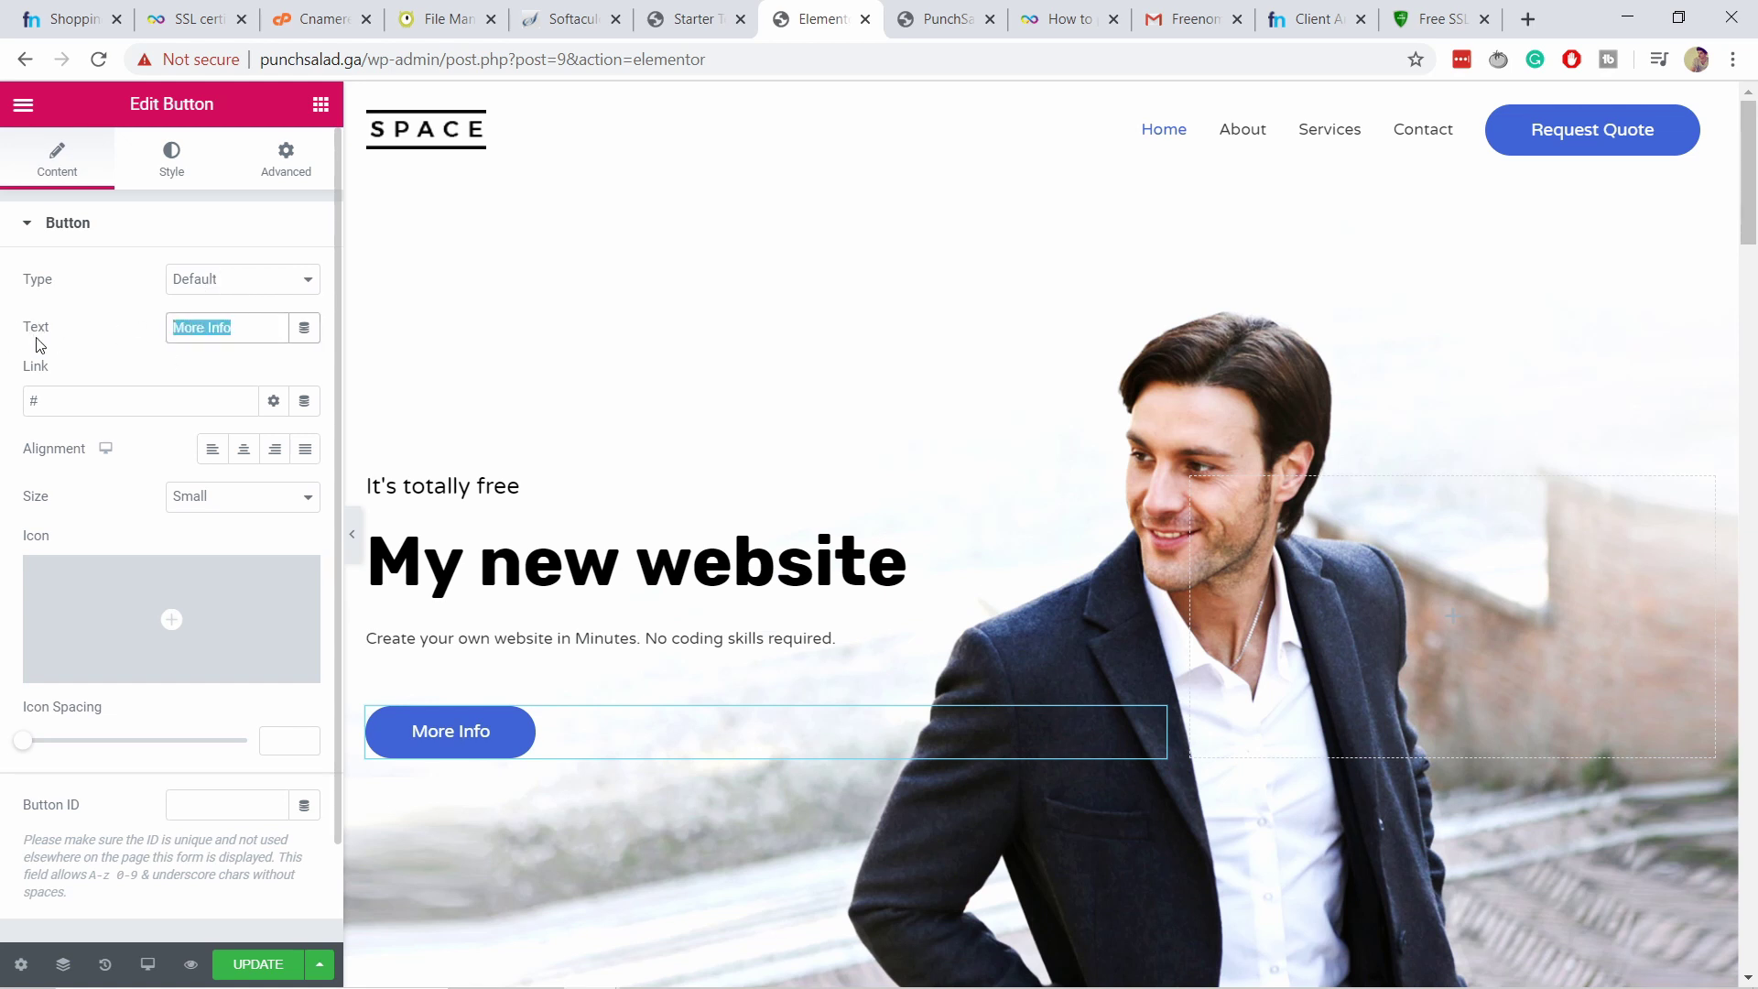
{"action": "type", "text": "Start now"}
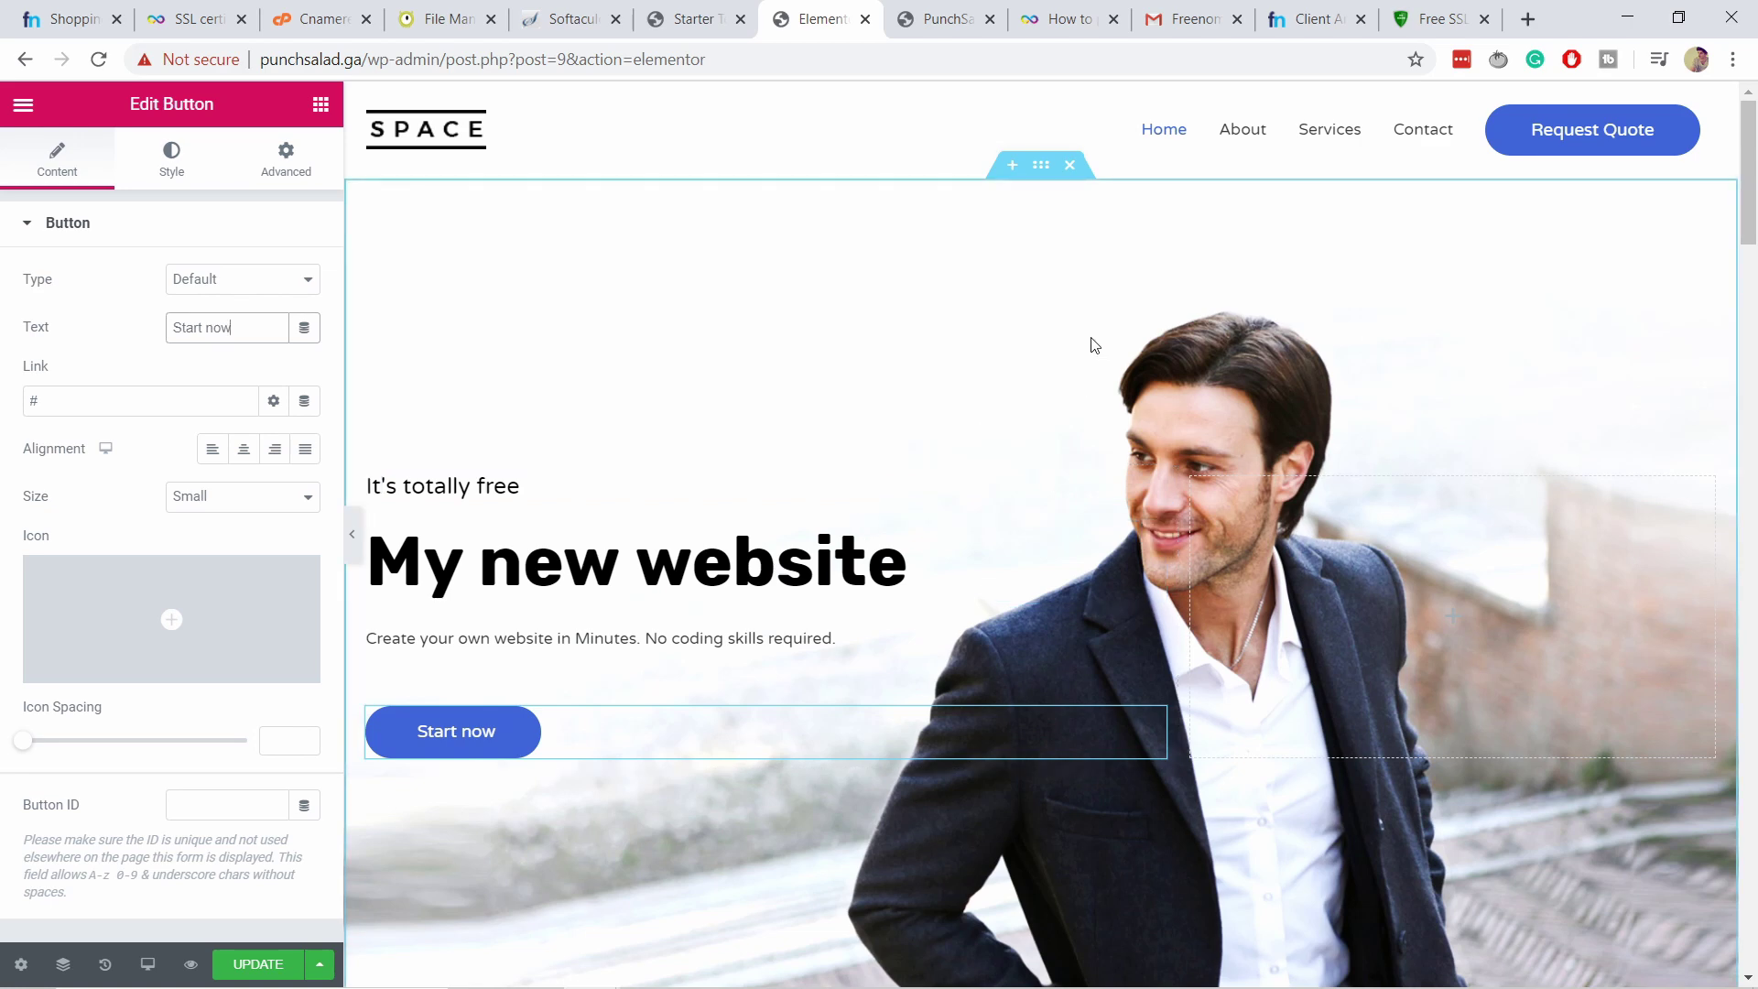
{"action": "scroll", "coordinate": [703, 514], "scroll_direction": "down", "scroll_amount": 6}
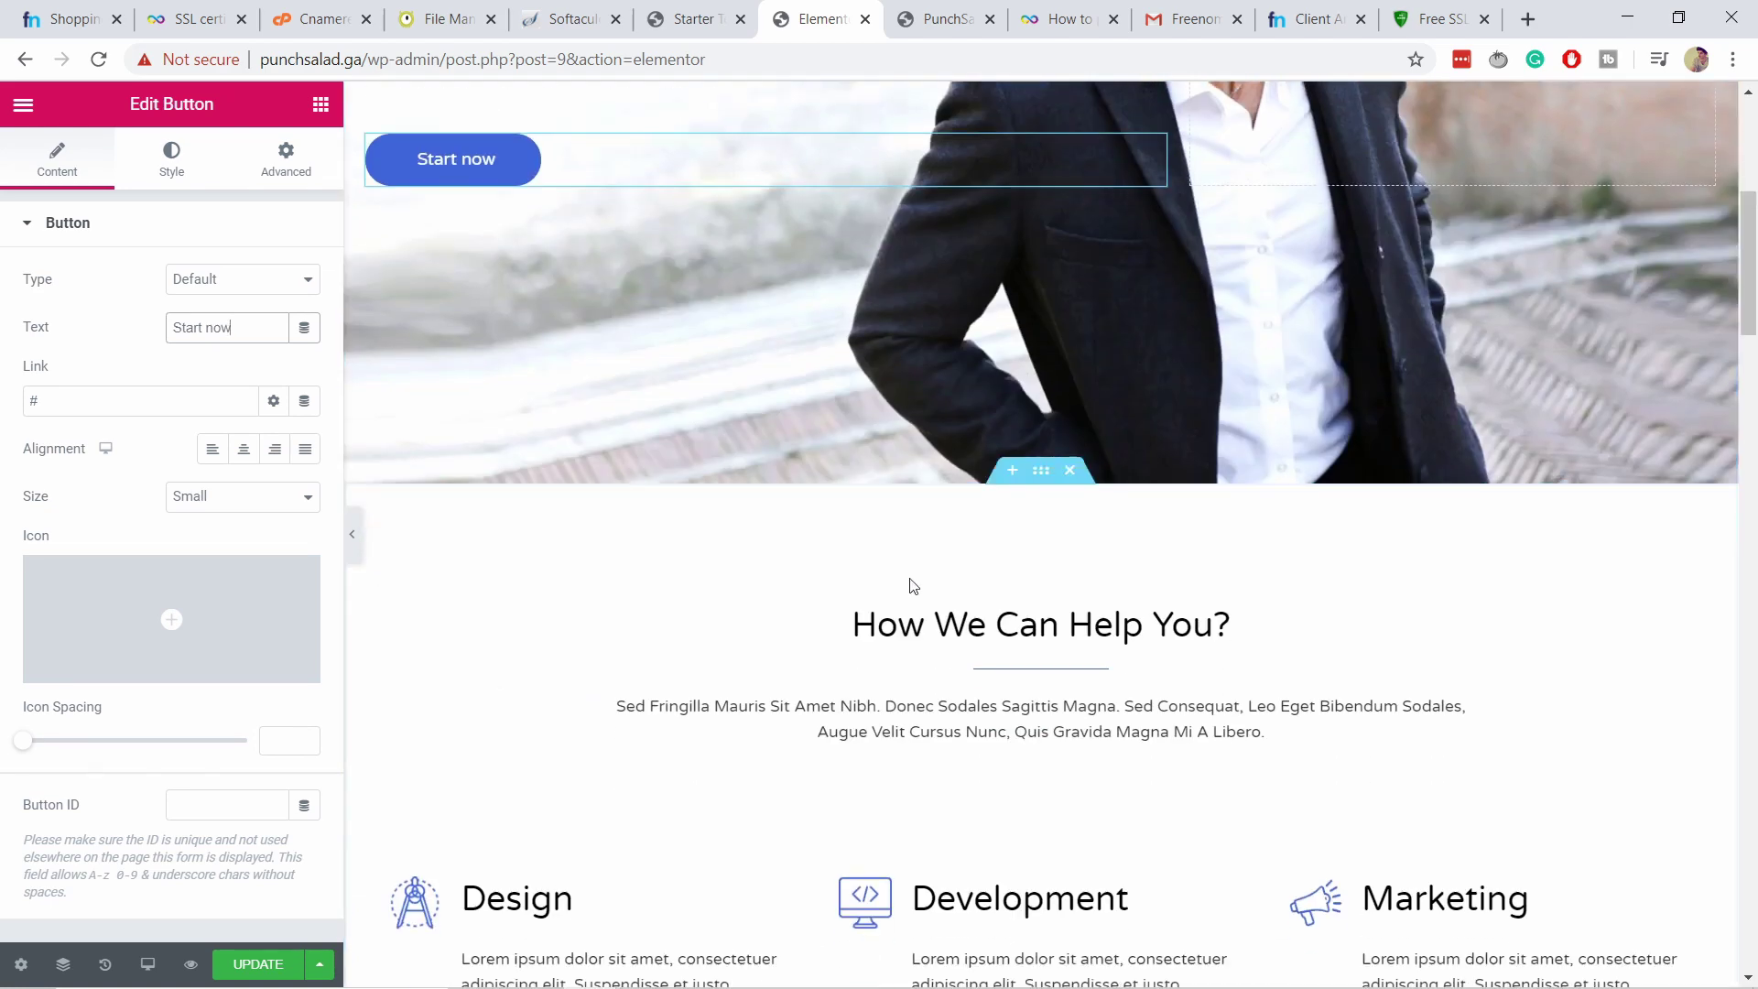
{"action": "scroll", "coordinate": [1062, 565], "scroll_direction": "down", "scroll_amount": 2}
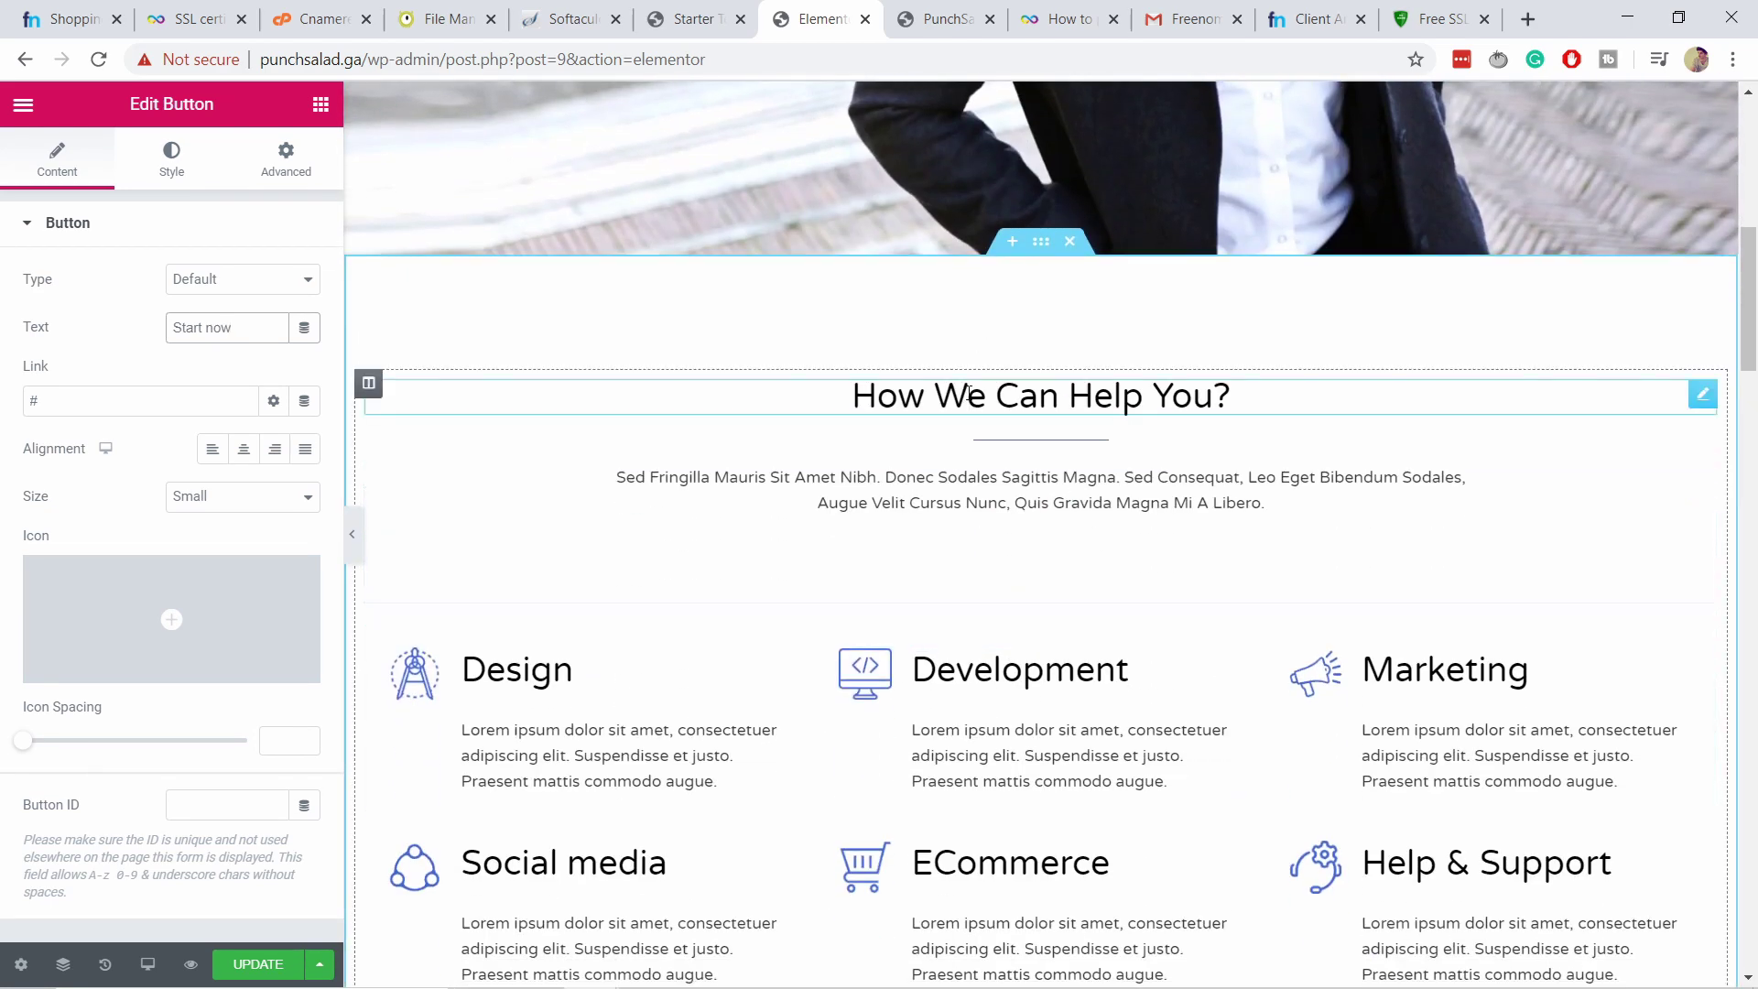
{"action": "scroll", "coordinate": [972, 405], "scroll_direction": "up", "scroll_amount": 1}
{"action": "scroll", "coordinate": [972, 406], "scroll_direction": "up", "scroll_amount": 1}
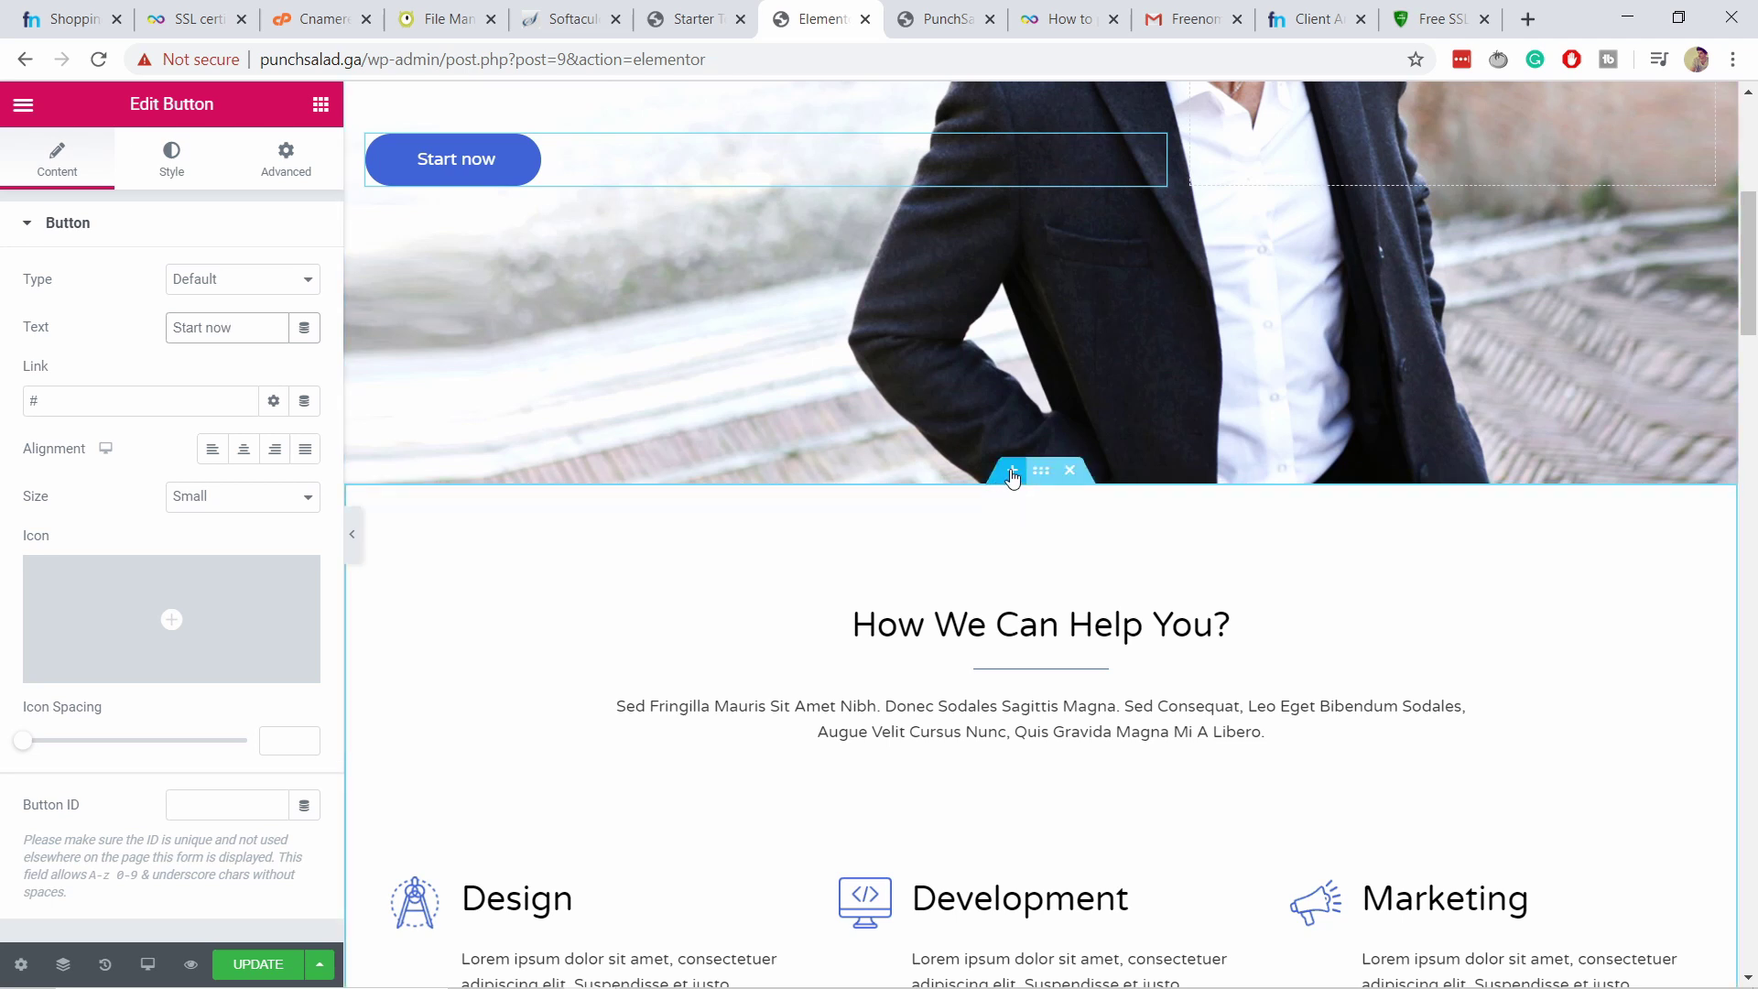
Add an empty section below the hero and drop an Image Box widget into it.
{"action": "left_click", "coordinate": [1012, 473]}
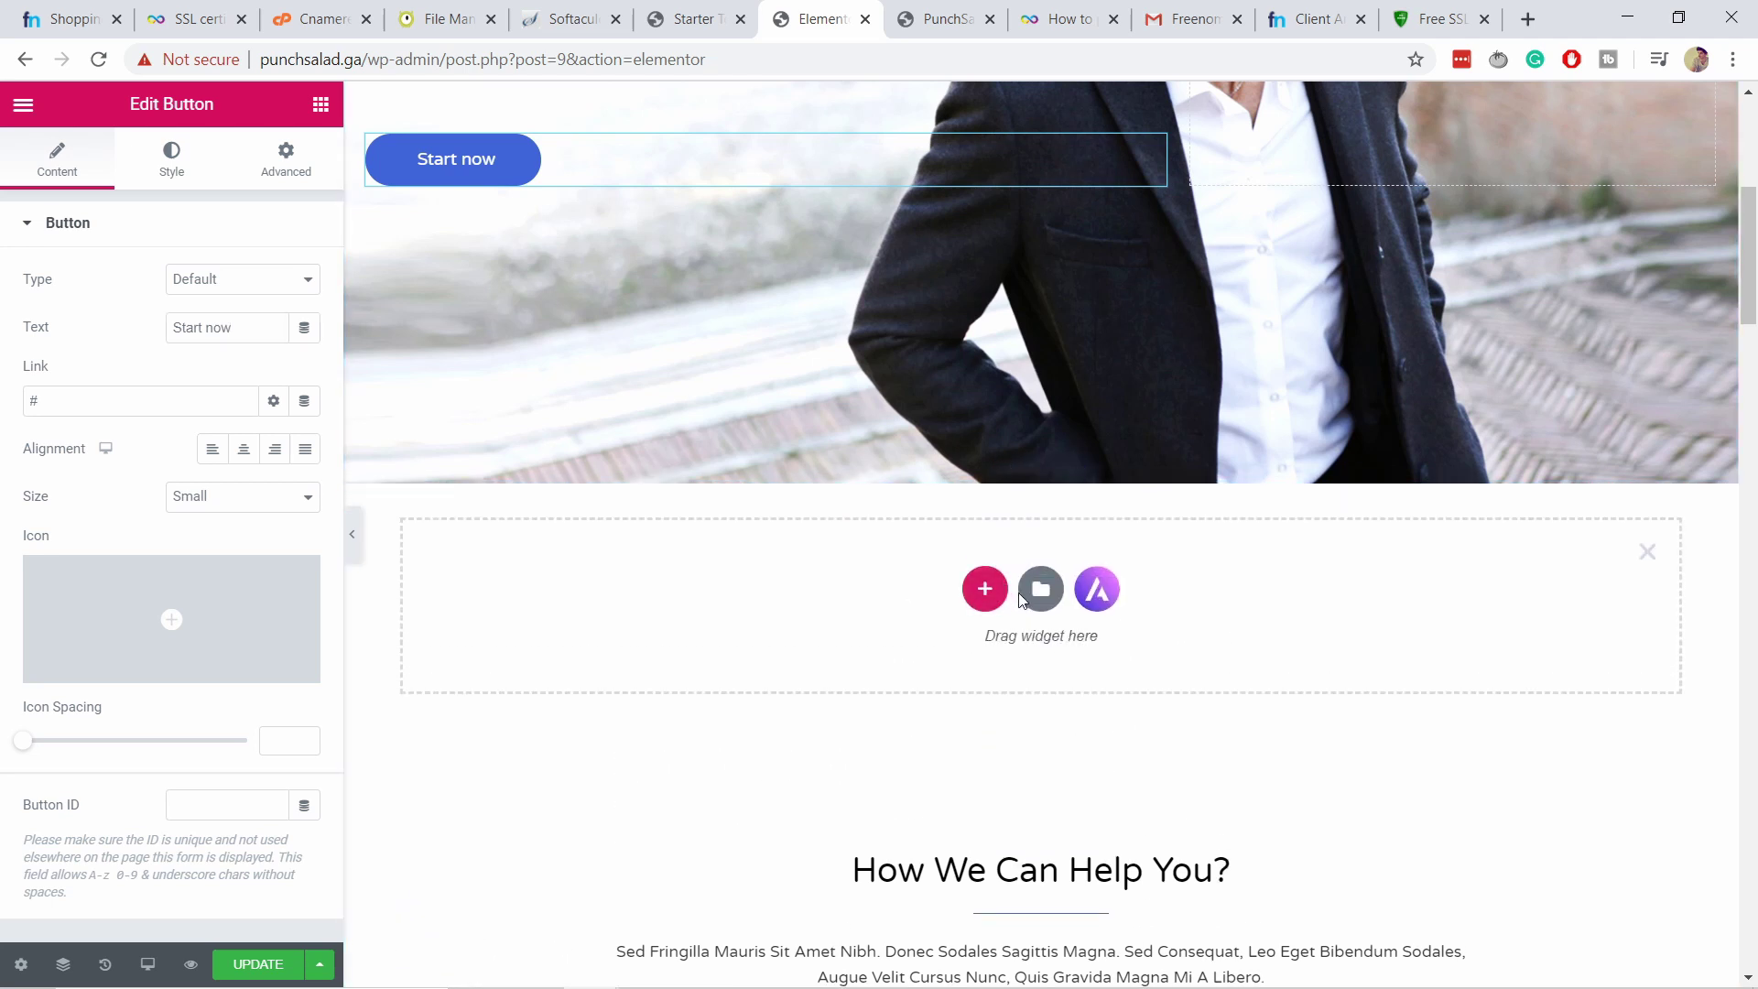
{"action": "left_click", "coordinate": [321, 108]}
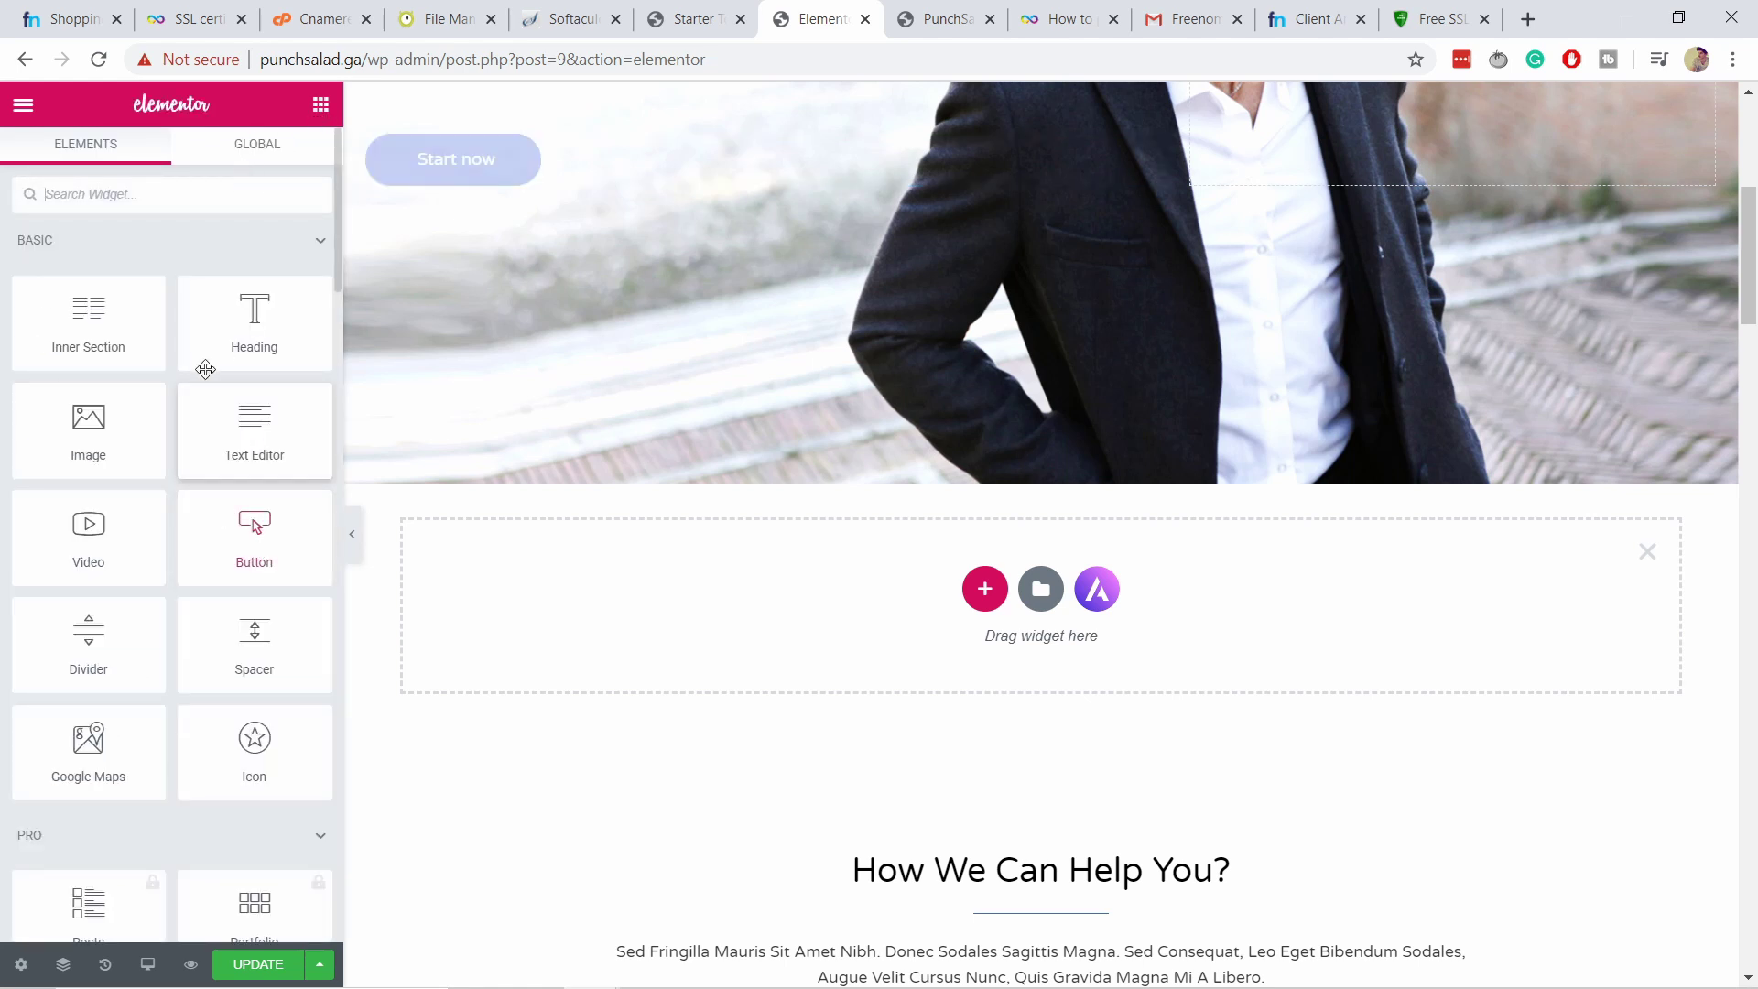
{"action": "scroll", "coordinate": [224, 569], "scroll_direction": "down", "scroll_amount": 3}
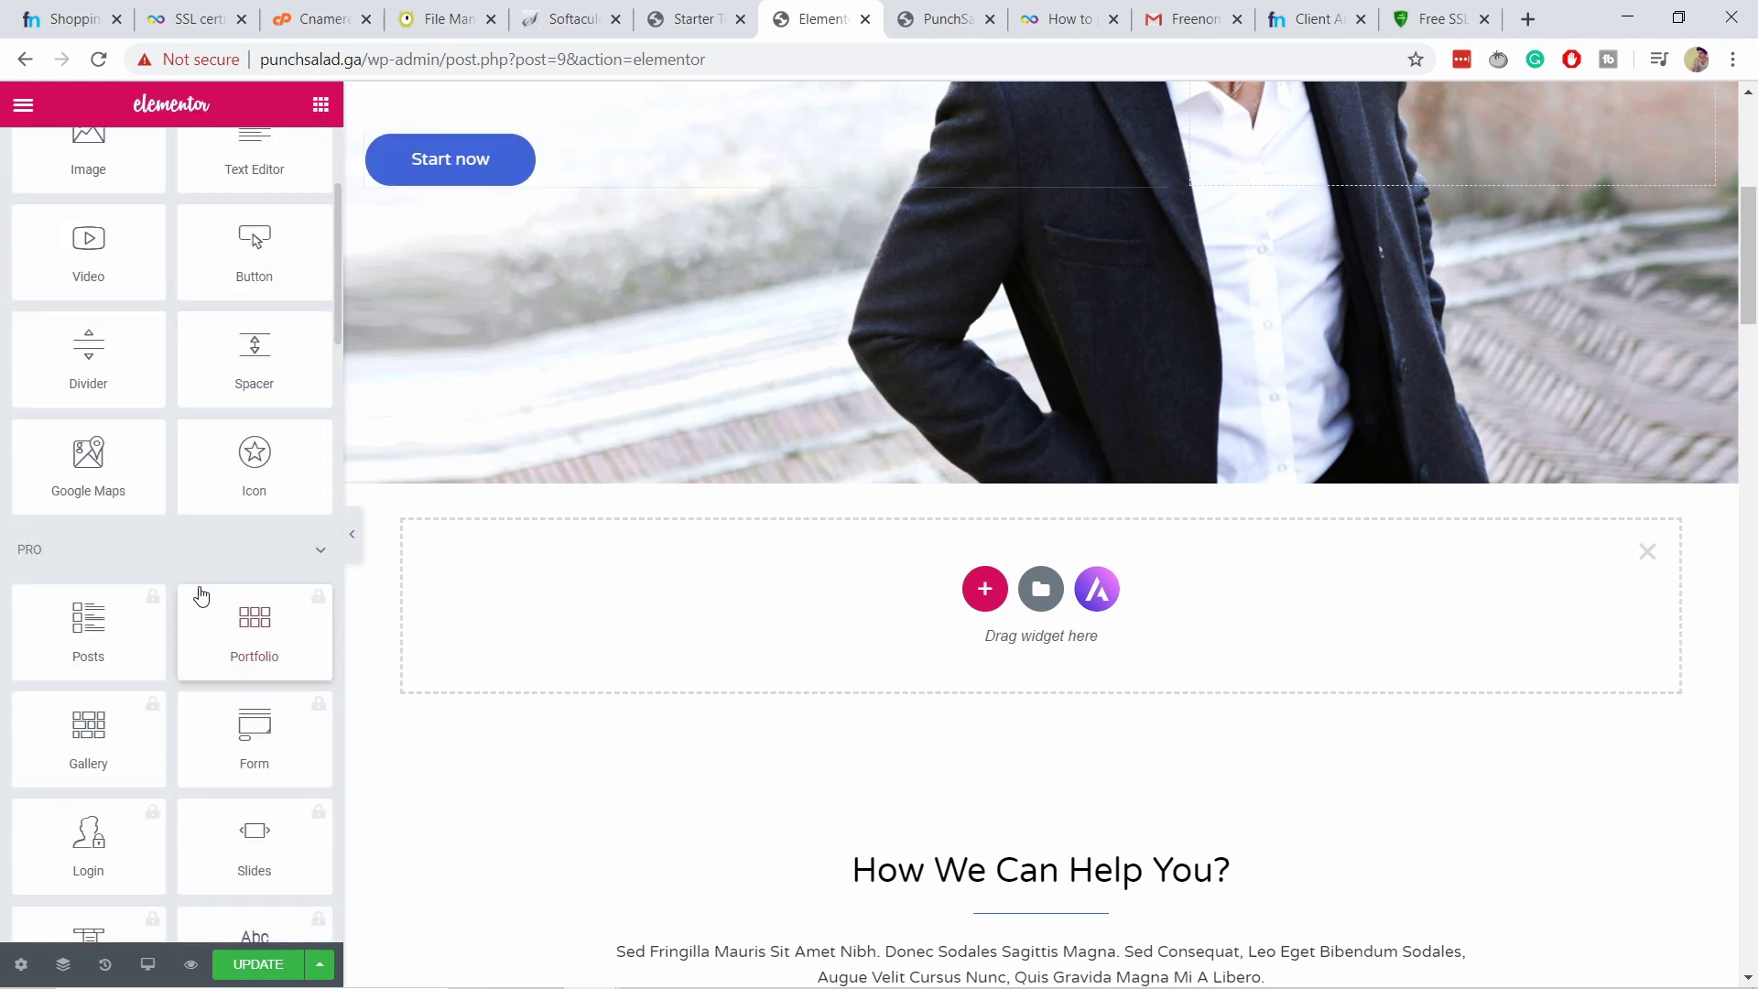
{"action": "scroll", "coordinate": [183, 605], "scroll_direction": "down", "scroll_amount": 2}
{"action": "scroll", "coordinate": [133, 616], "scroll_direction": "down", "scroll_amount": 3}
{"action": "scroll", "coordinate": [136, 614], "scroll_direction": "up", "scroll_amount": 3}
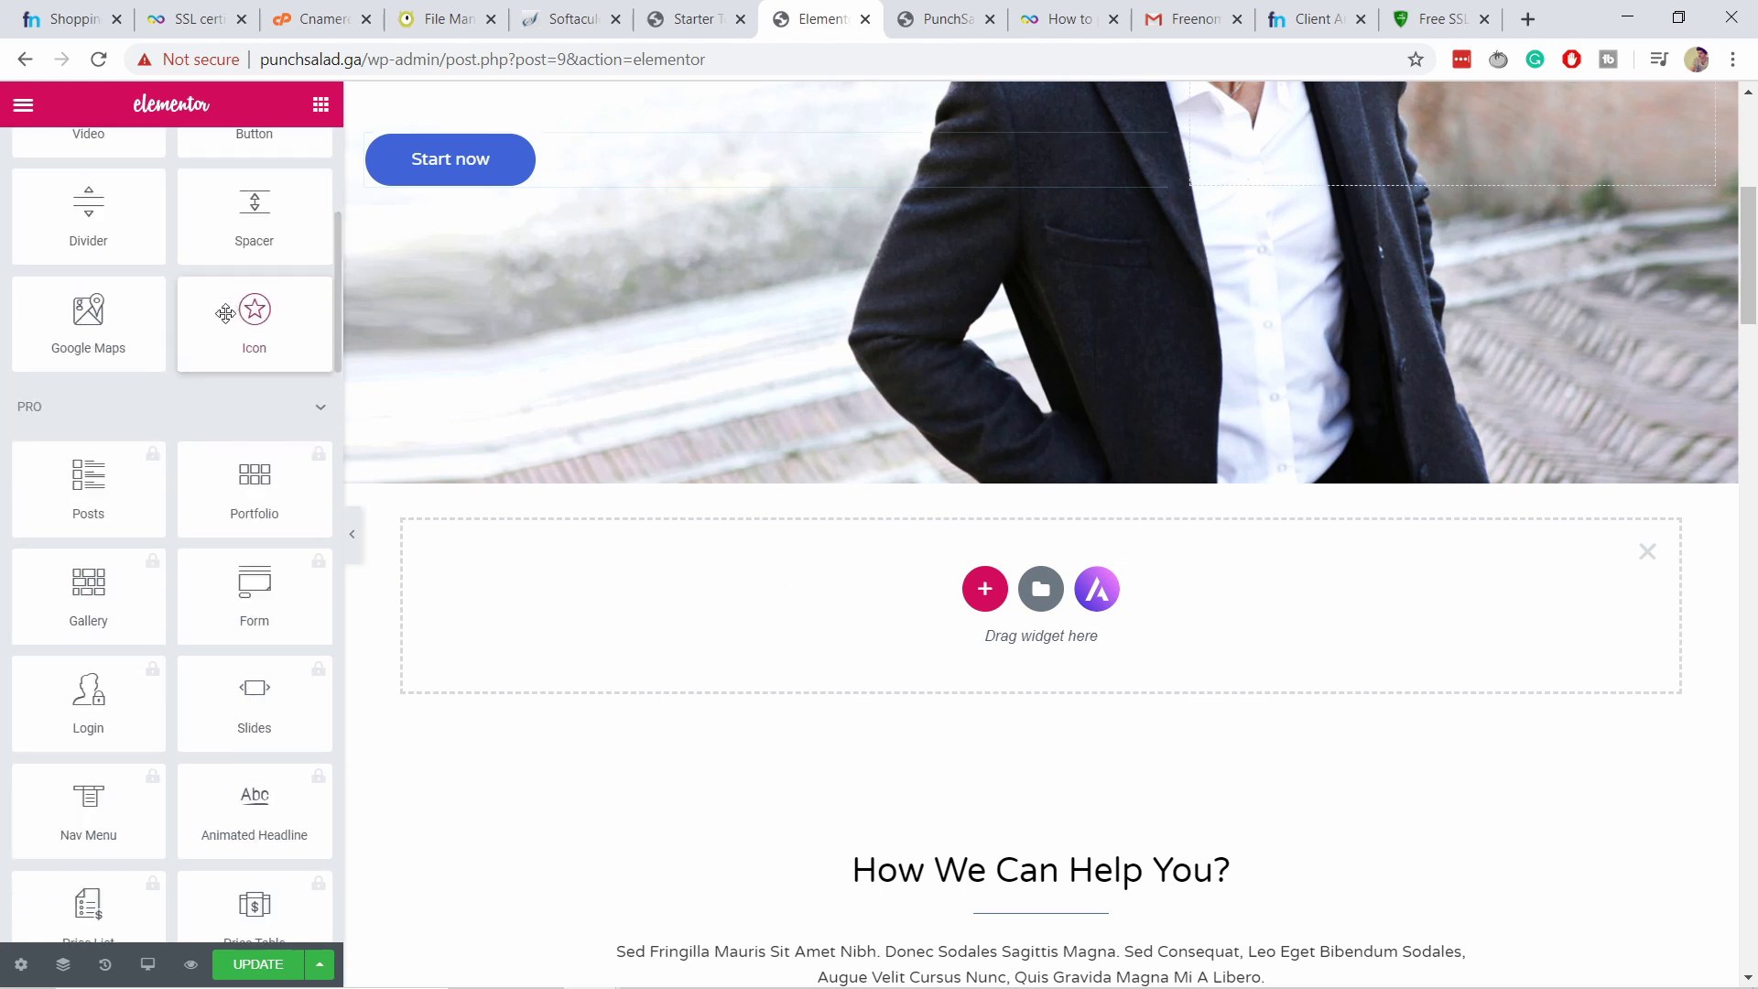
{"action": "scroll", "coordinate": [216, 311], "scroll_direction": "down", "scroll_amount": 17}
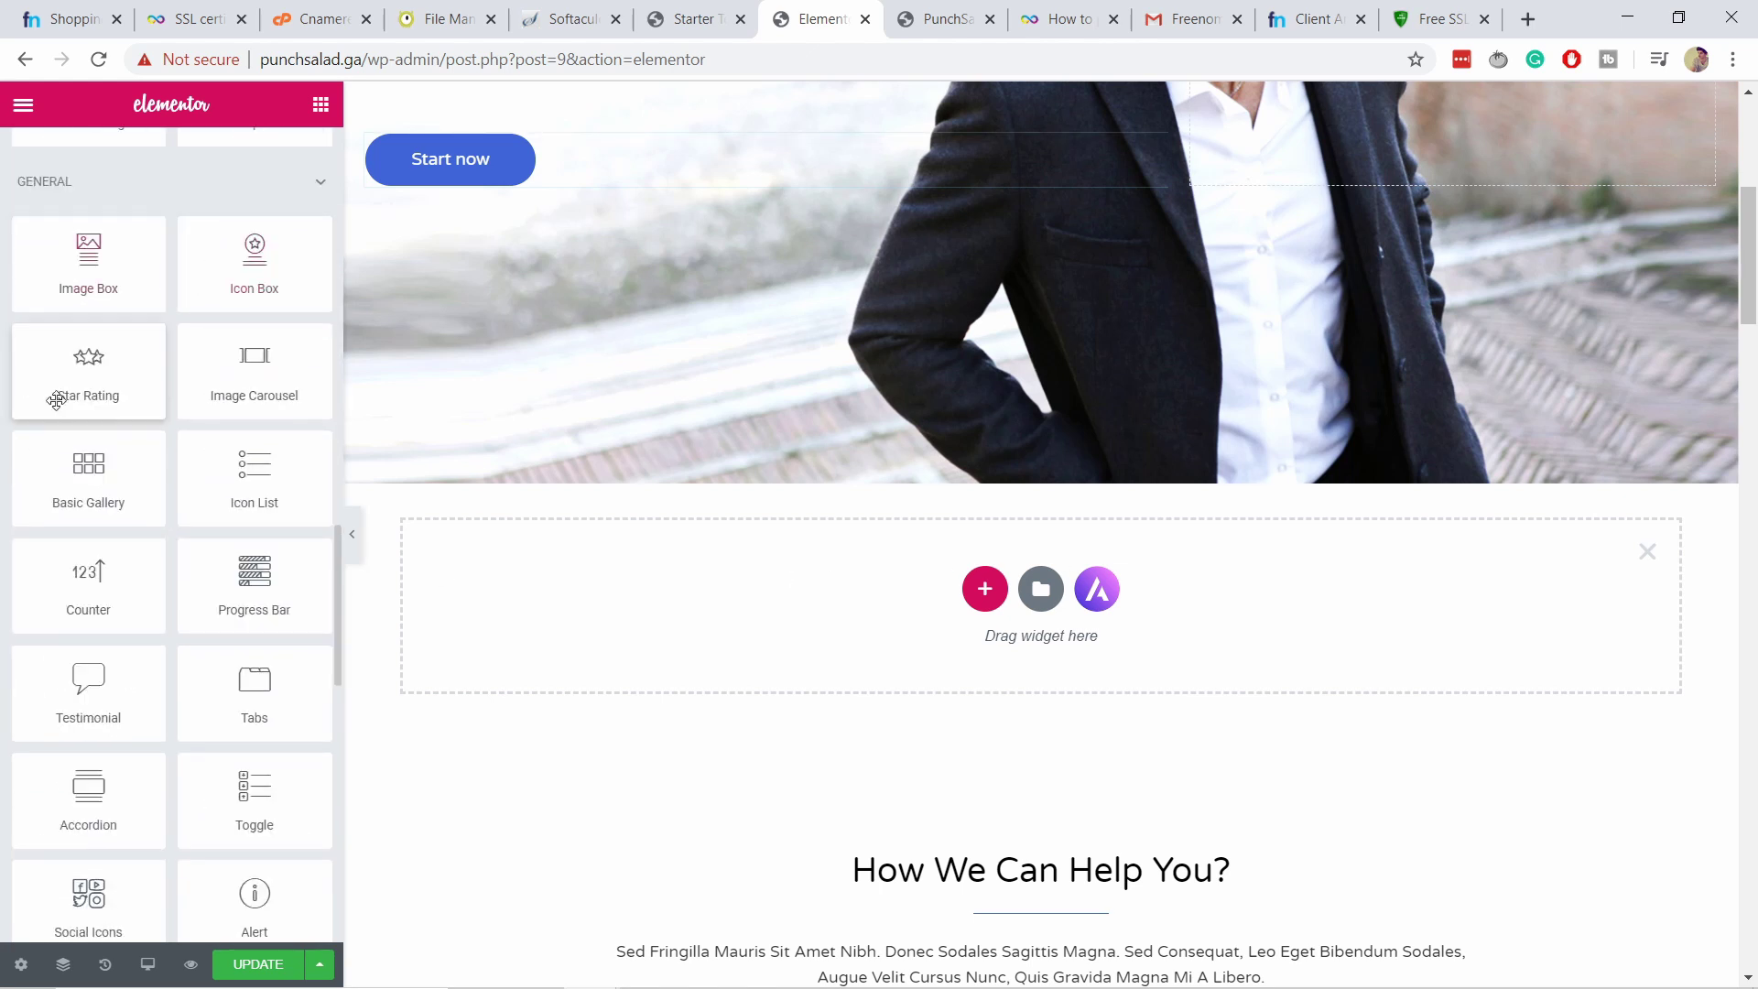
{"action": "left_click_drag", "start_coordinate": [134, 293], "coordinate": [989, 596]}
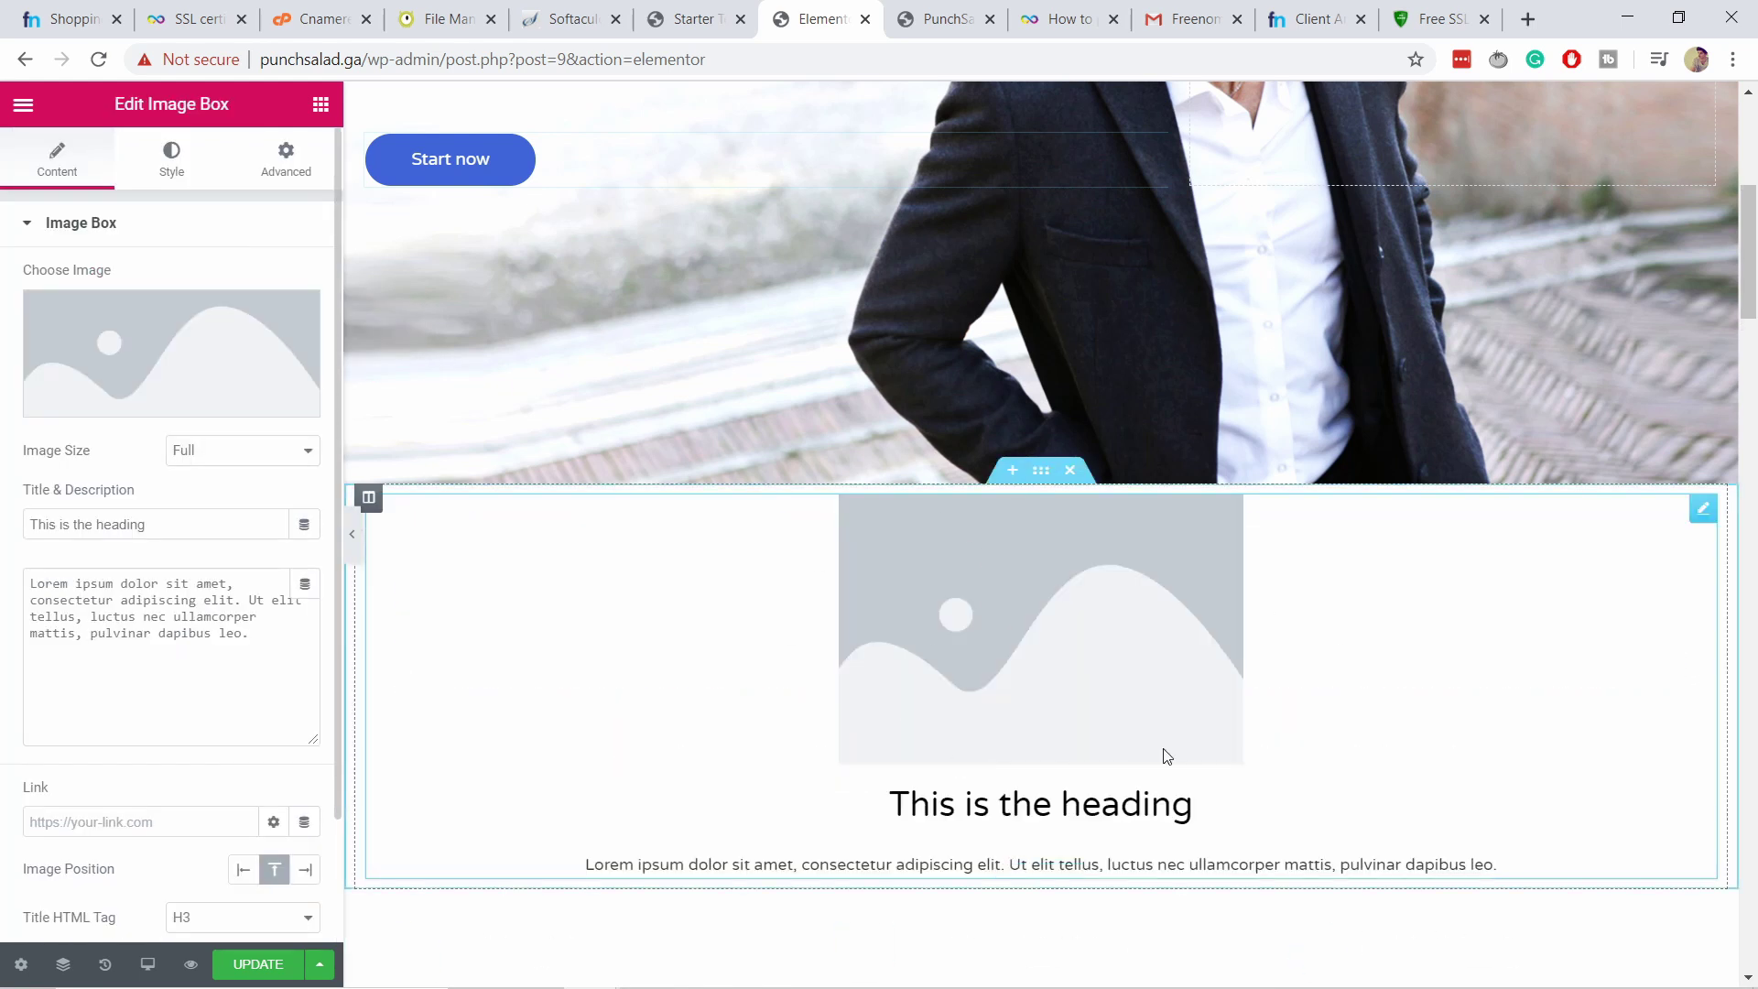
Set the Image Box image to the shopping-cart picture from the Media Library.
{"action": "scroll", "coordinate": [1038, 467], "scroll_direction": "down", "scroll_amount": 3}
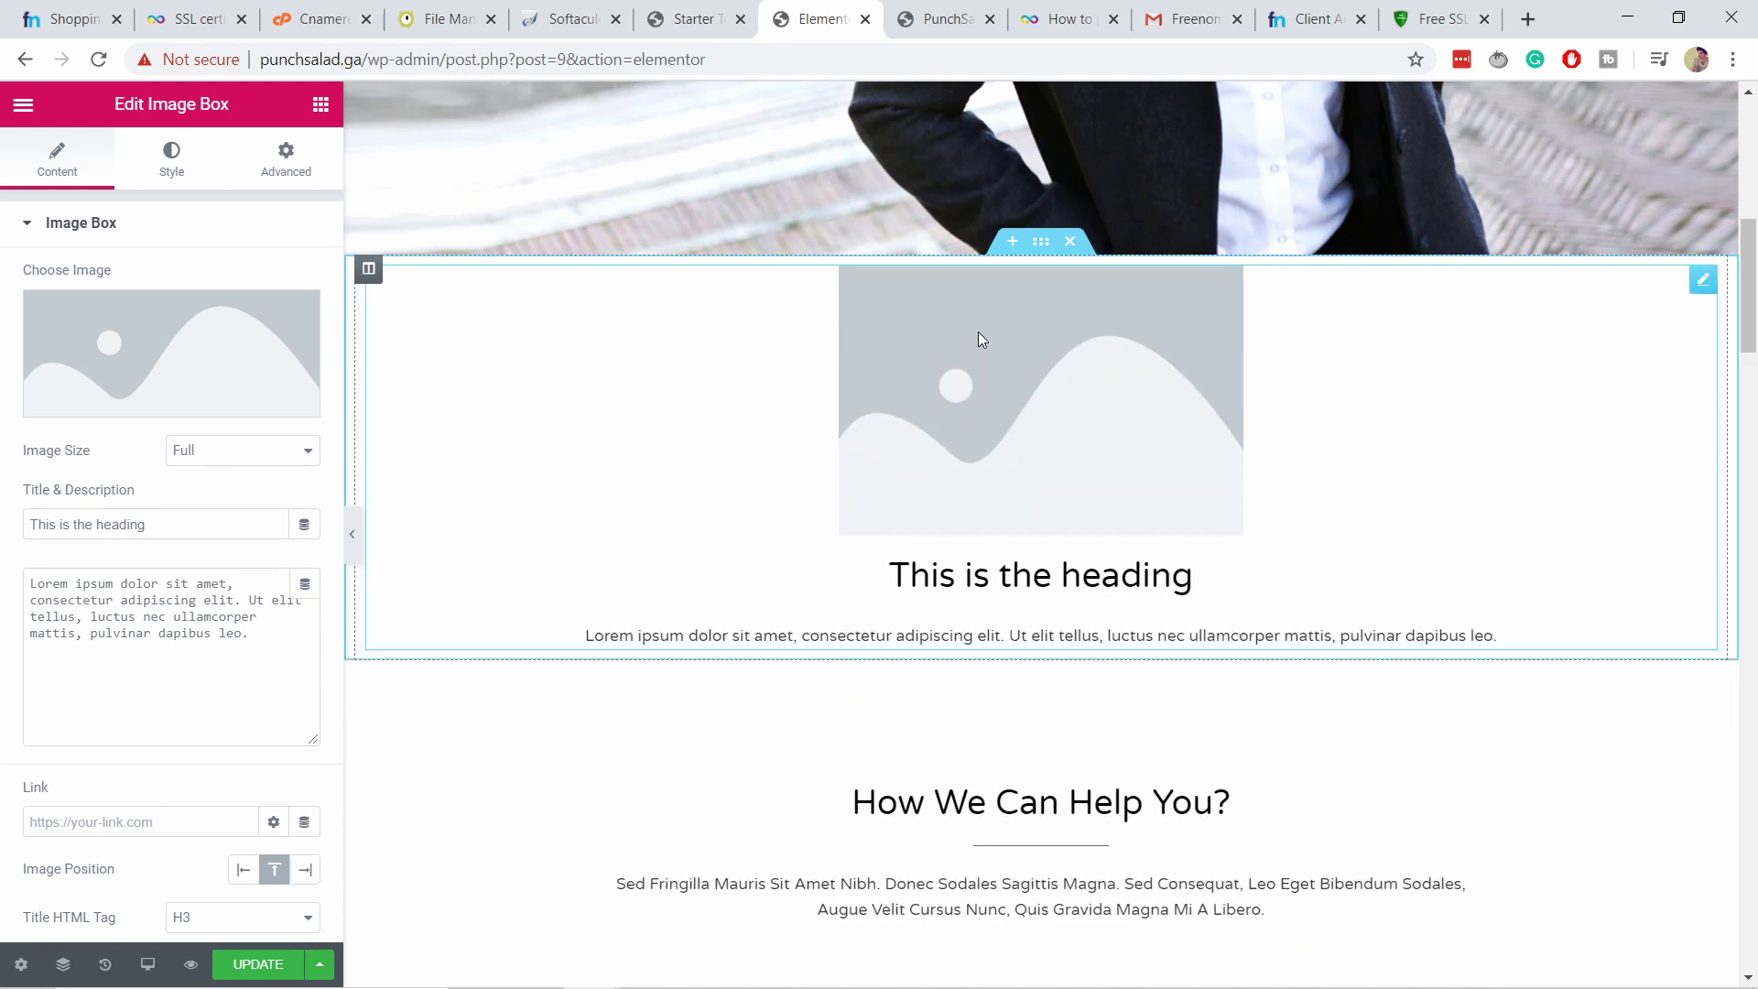
{"action": "left_click", "coordinate": [146, 397]}
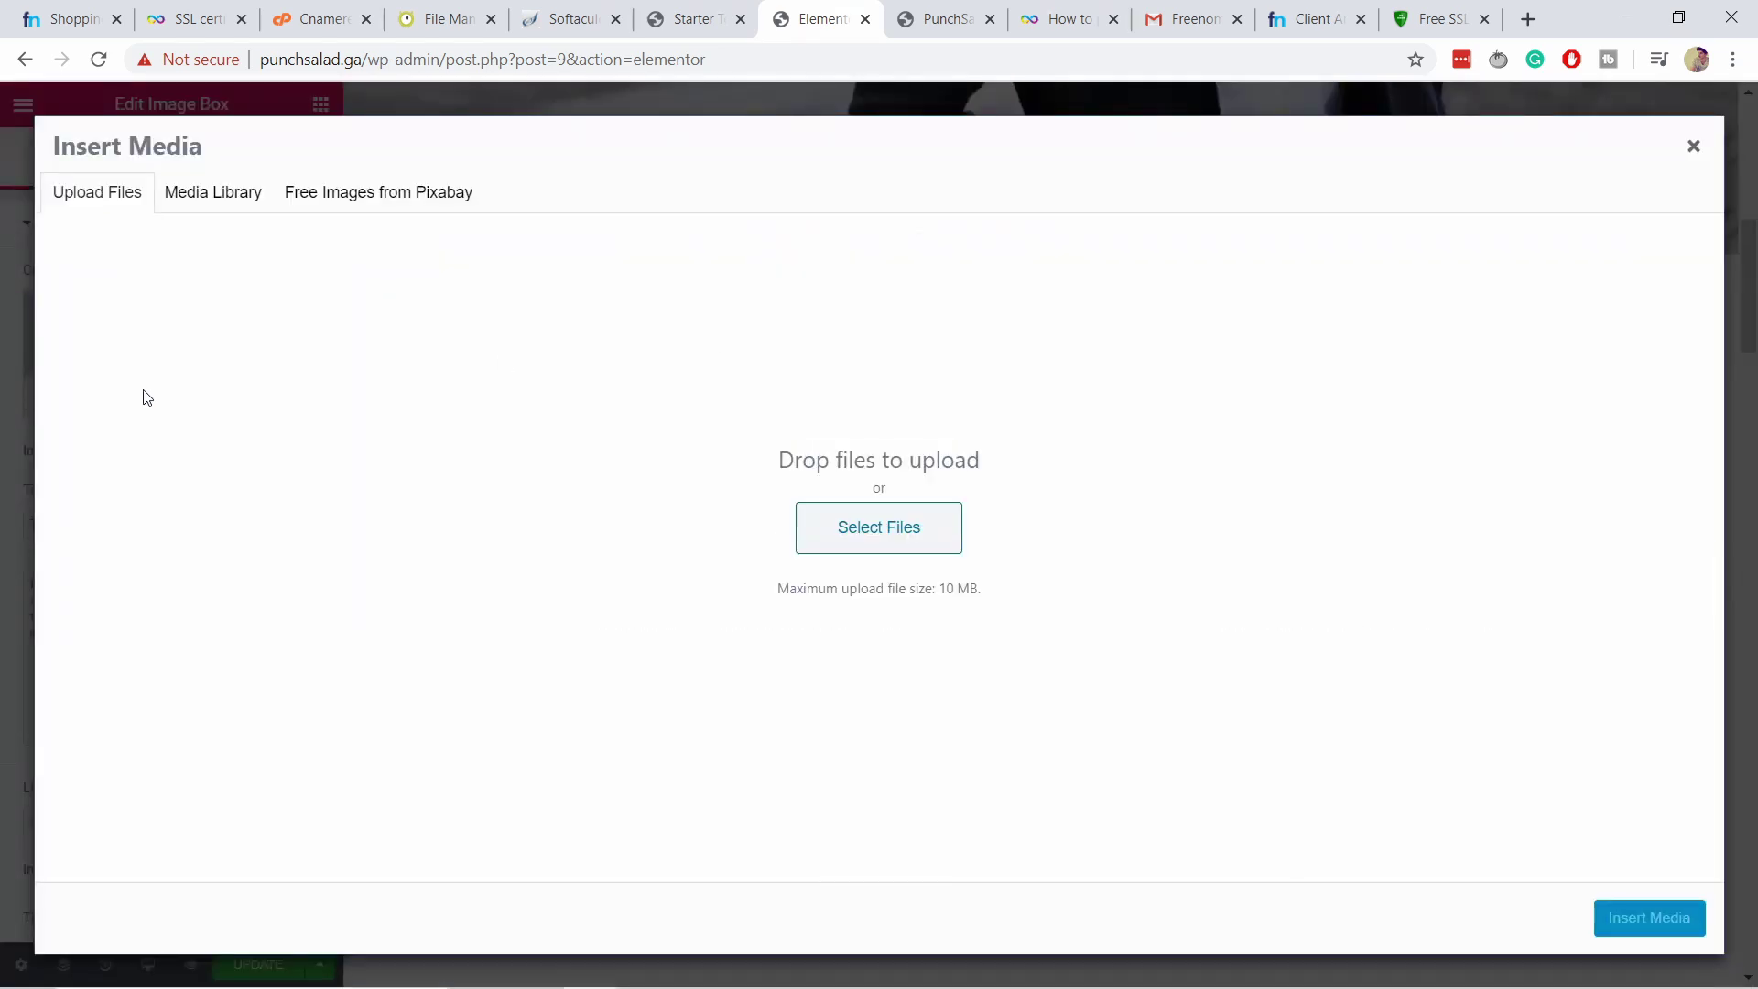
{"action": "left_click", "coordinate": [210, 192]}
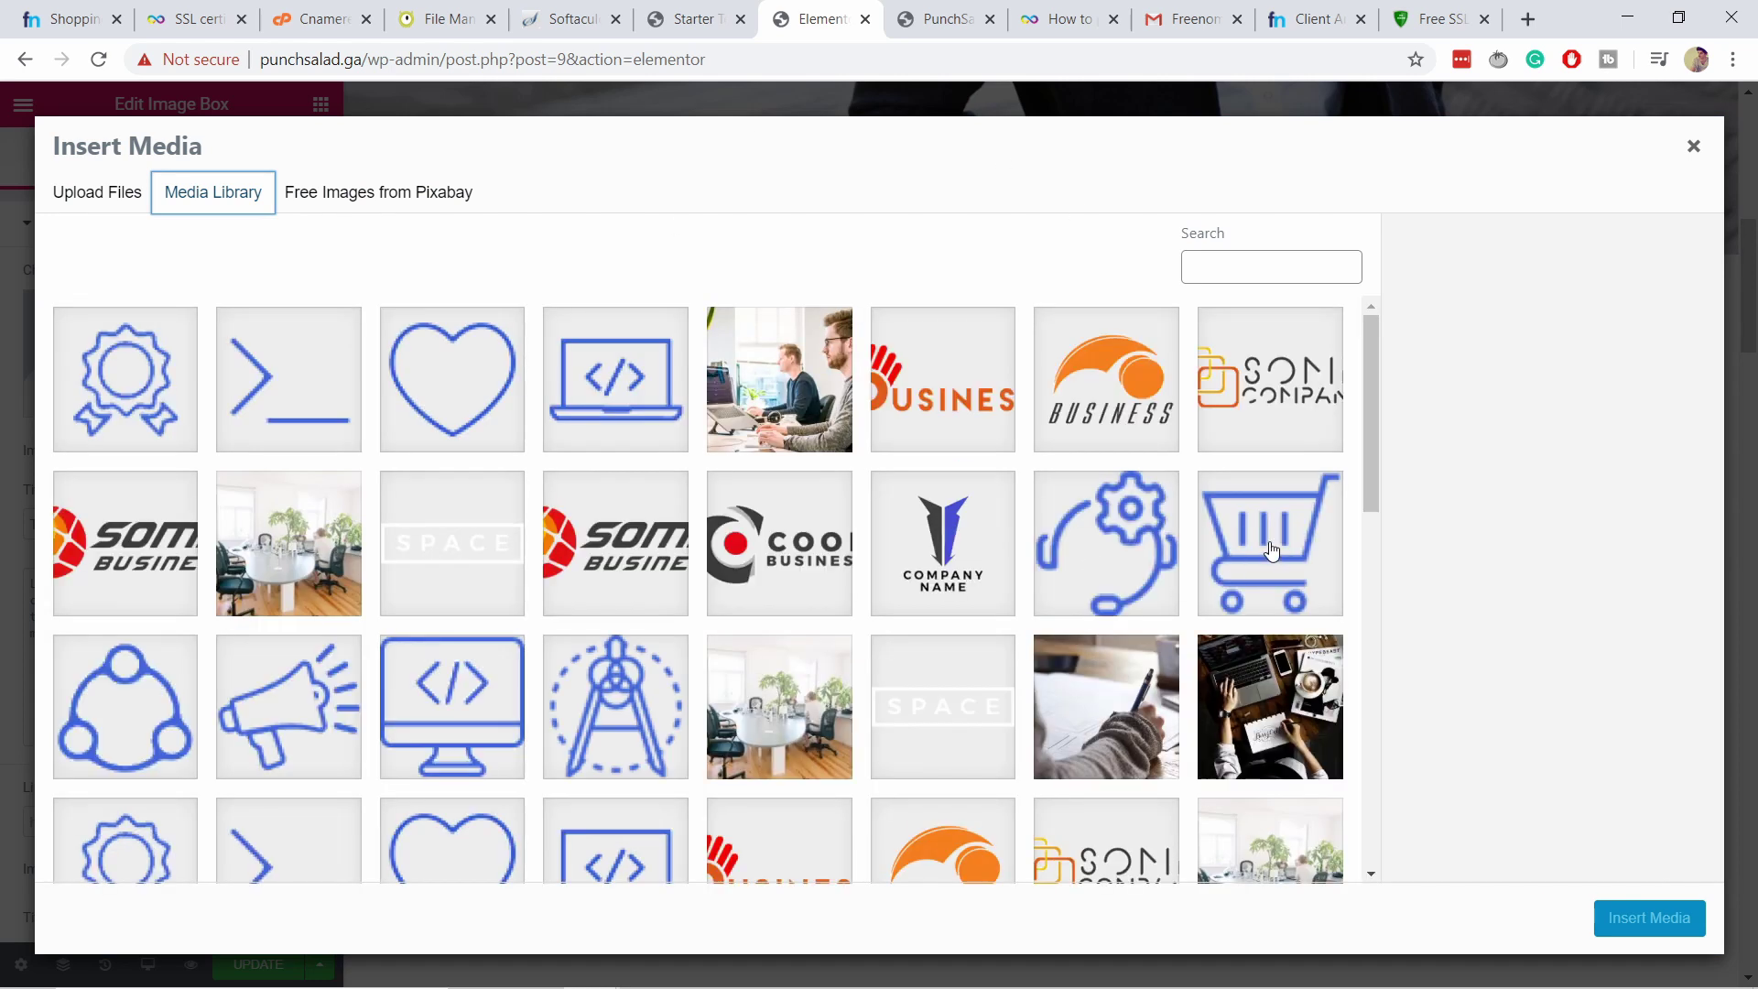
{"action": "left_click", "coordinate": [1284, 544]}
{"action": "left_click", "coordinate": [1649, 921]}
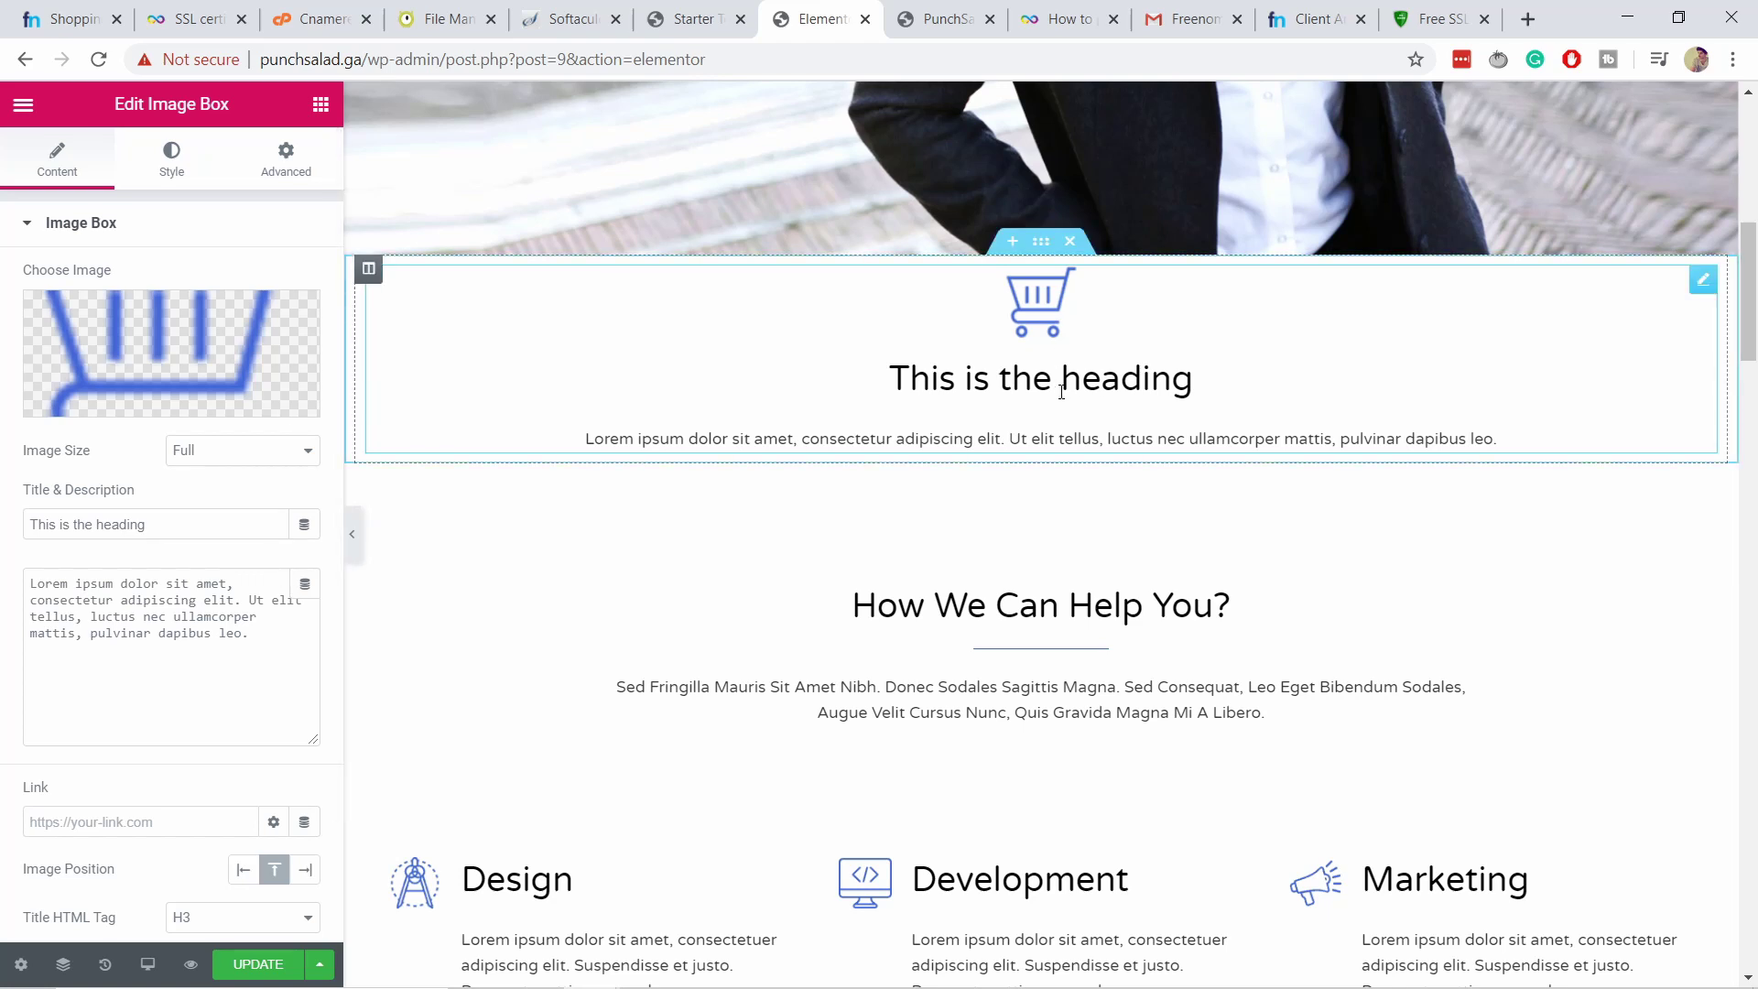
Change the Image Box heading to 'WOoPWOPP'.
{"action": "left_click_drag", "start_coordinate": [1199, 381], "coordinate": [837, 378]}
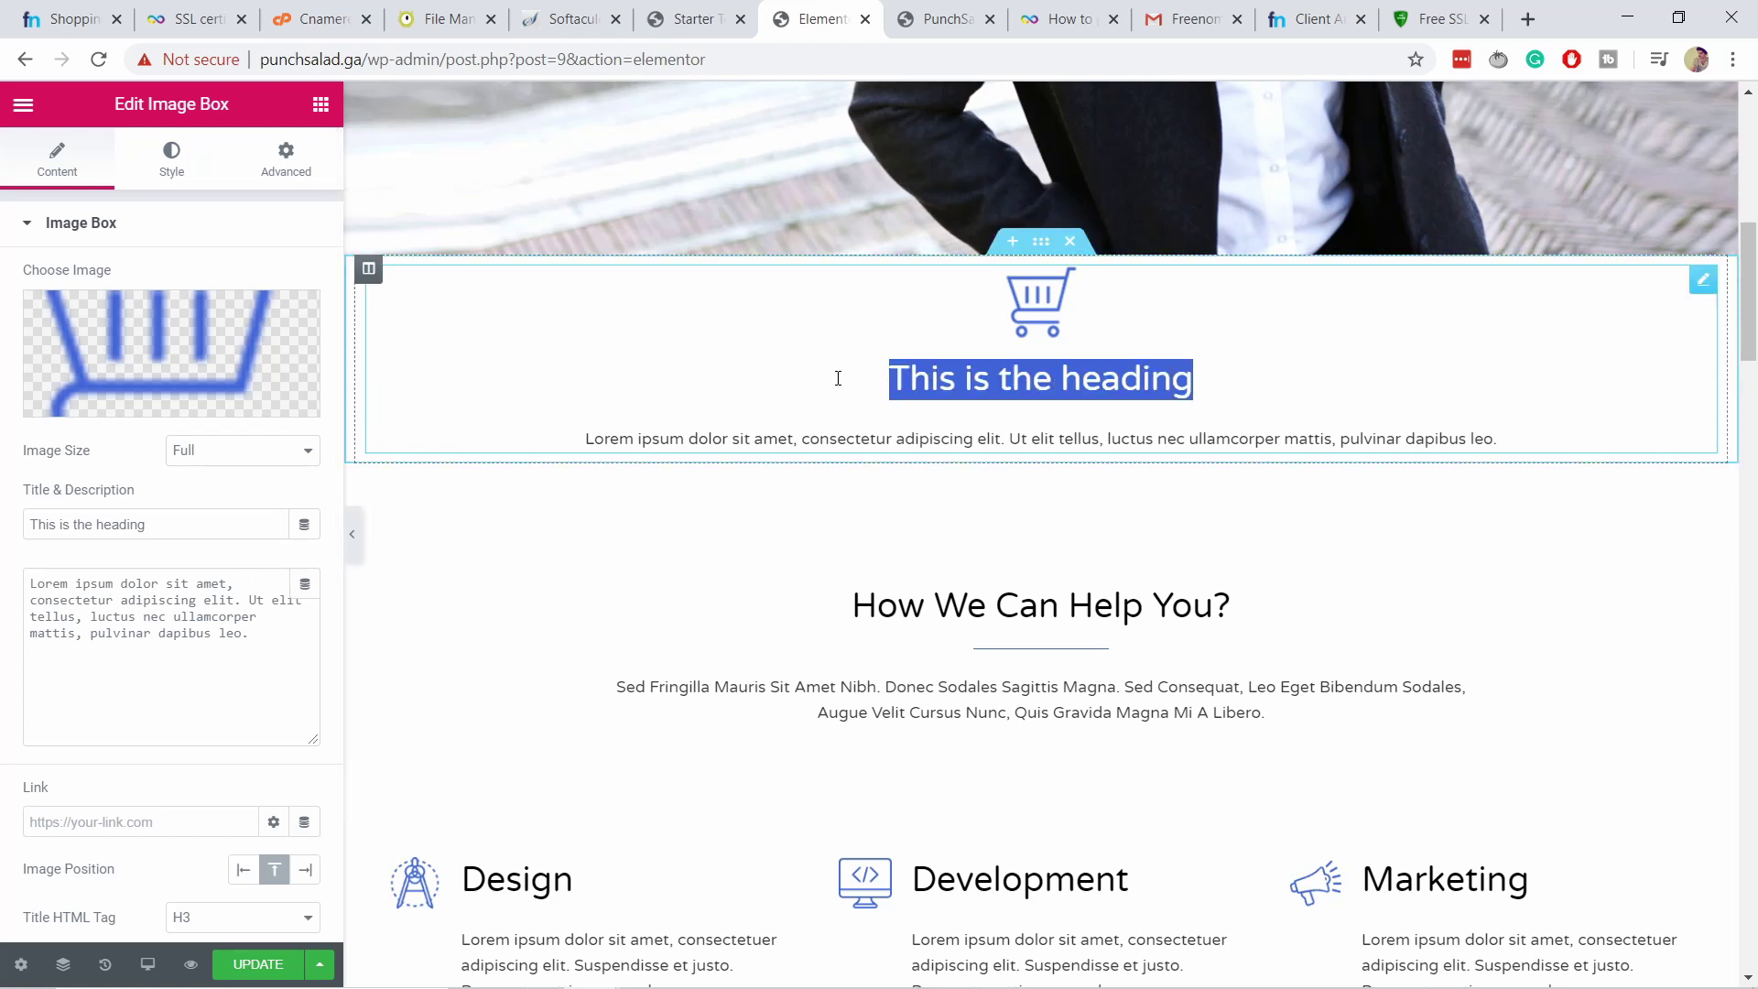
{"action": "type", "text": "WOoPWOPP"}
{"action": "scroll", "coordinate": [1228, 510], "scroll_direction": "up", "scroll_amount": 1}
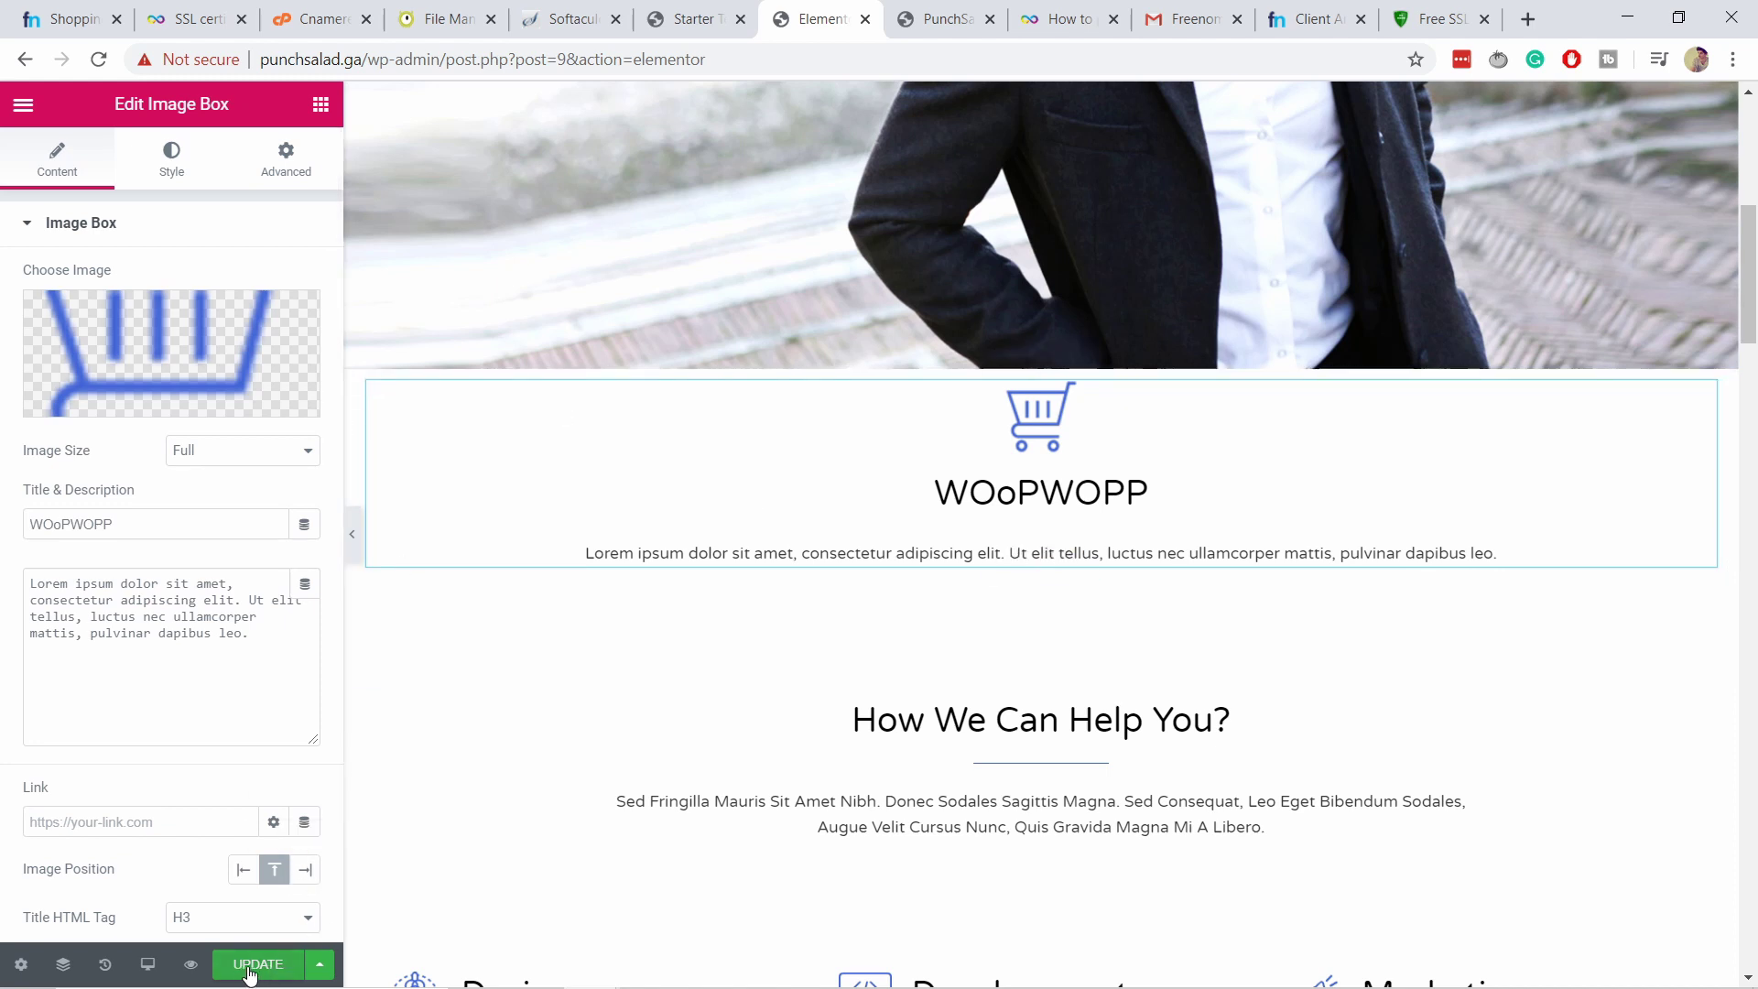
Update the homepage and exit Elementor back to the WordPress dashboard.
{"action": "left_click", "coordinate": [258, 965]}
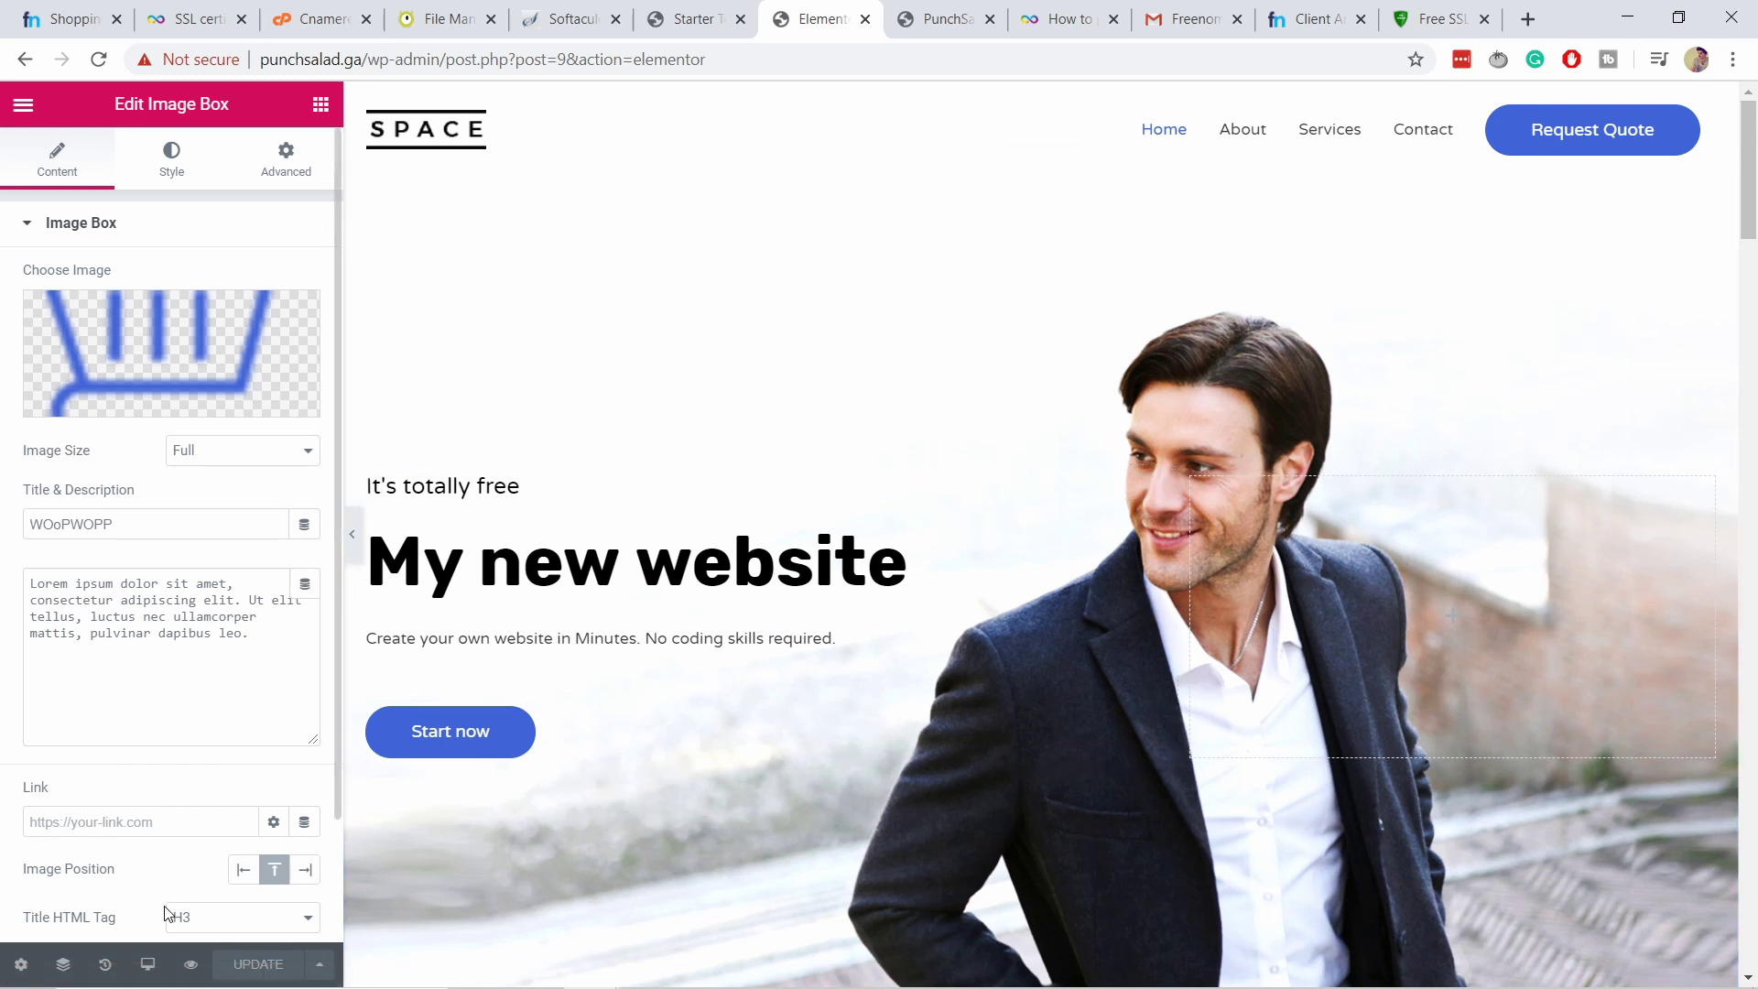
{"action": "left_click", "coordinate": [22, 108]}
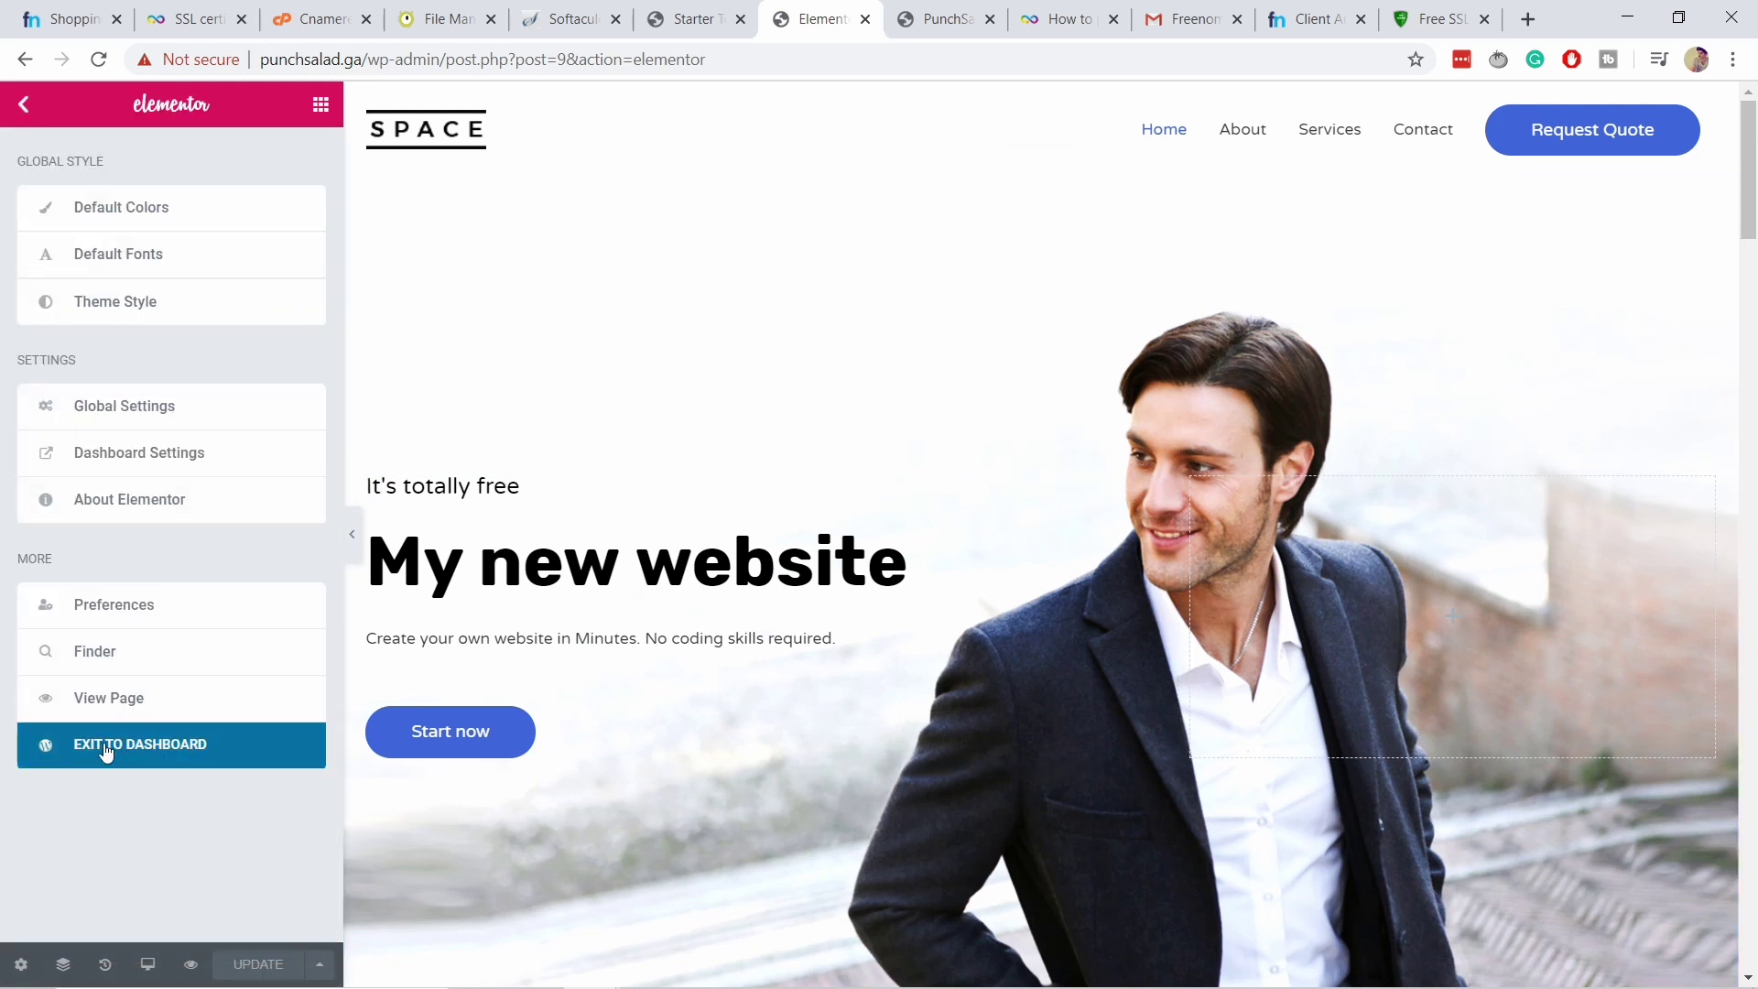
{"action": "left_click", "coordinate": [135, 751]}
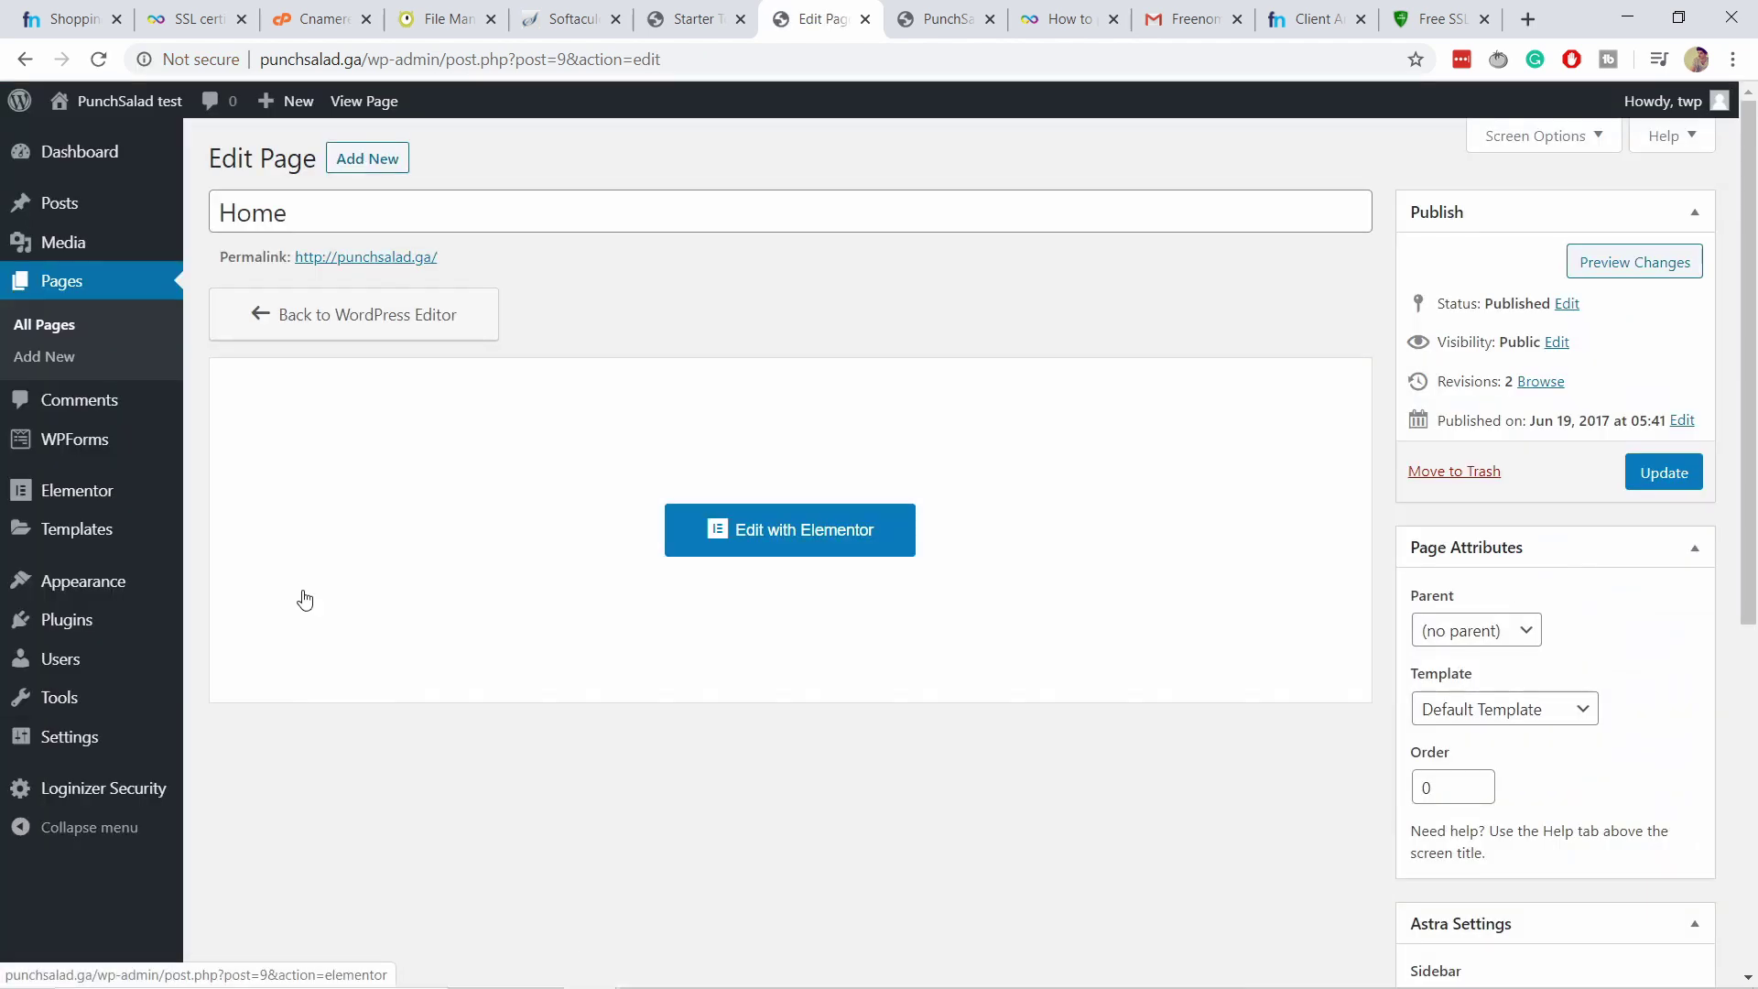
Remove the Services item from the Top Nav menu, save it, and switch to the live site.
{"action": "mouse_move", "coordinate": [106, 586]}
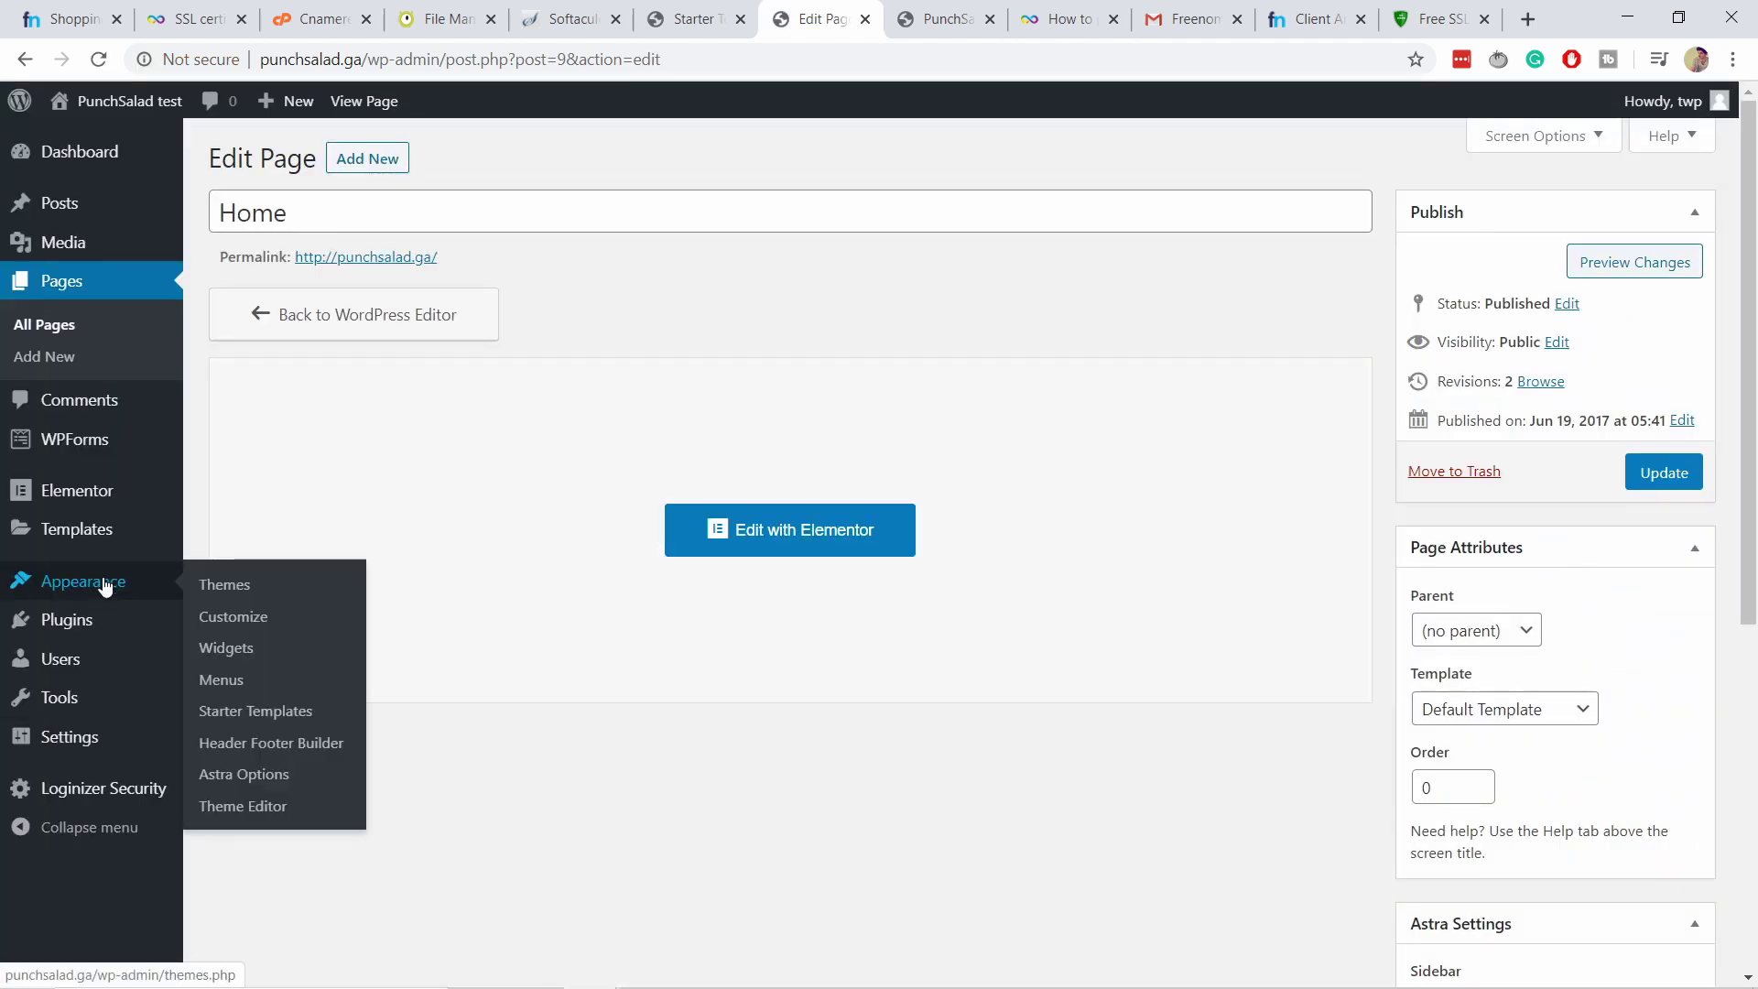
{"action": "left_click", "coordinate": [263, 691]}
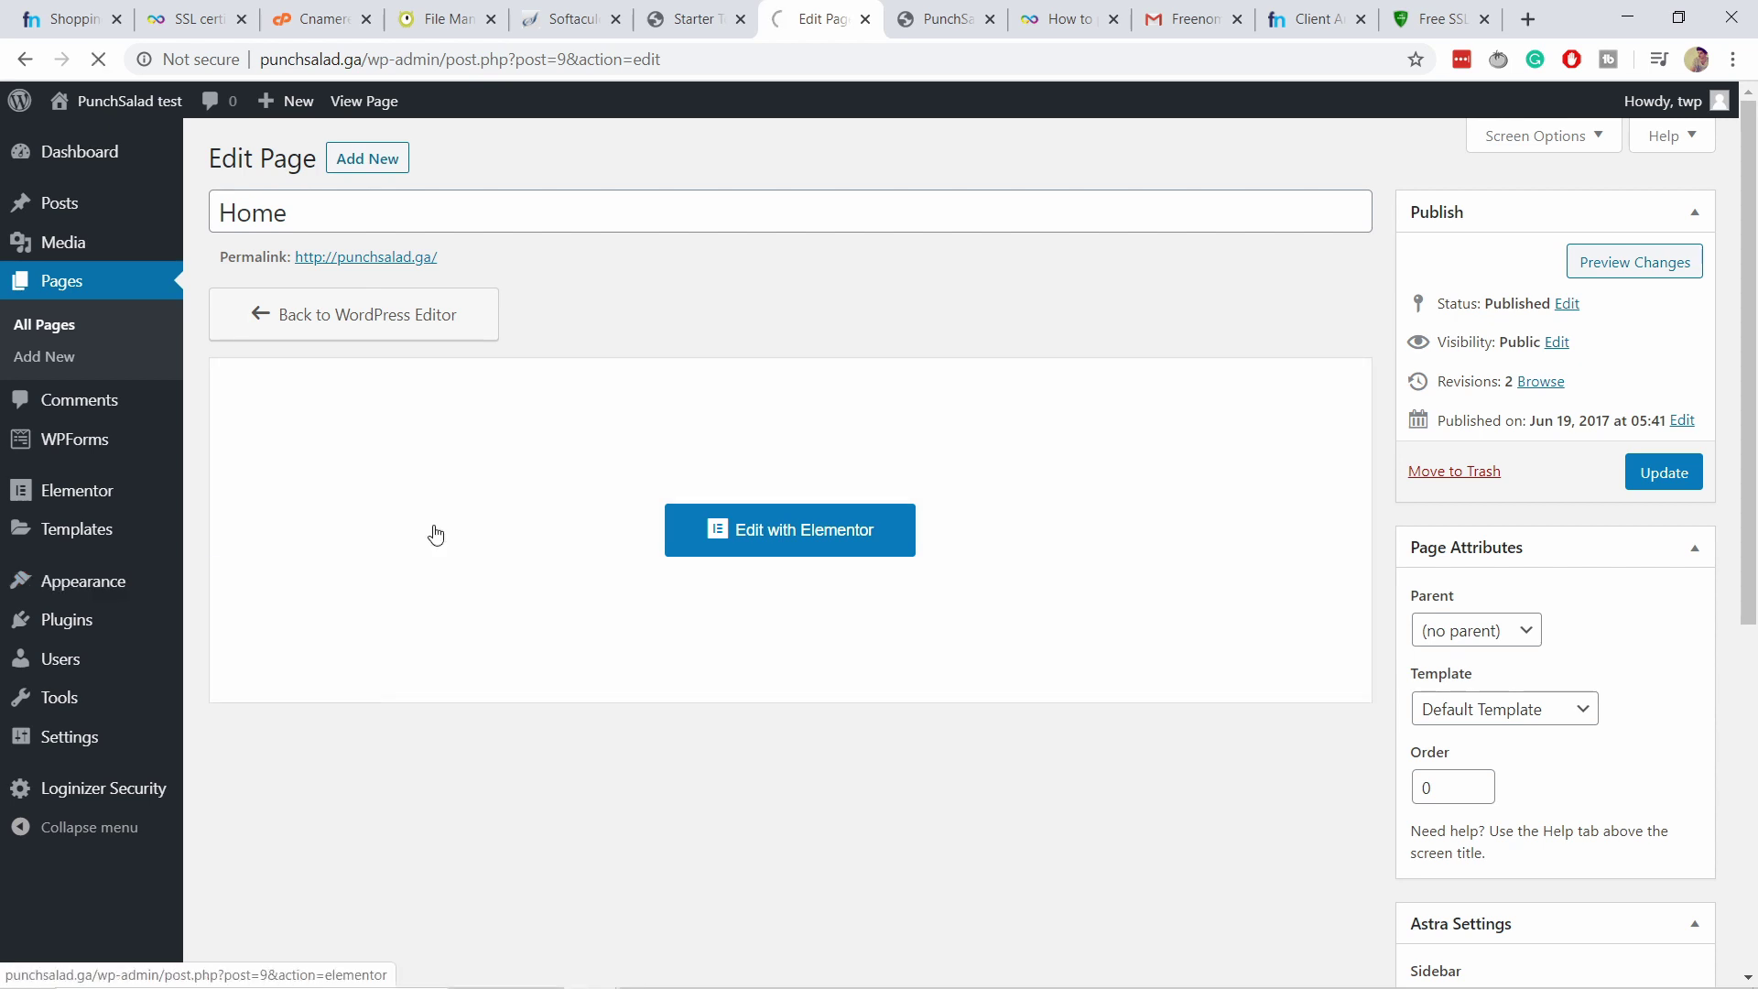
{"action": "scroll", "coordinate": [791, 319], "scroll_direction": "down", "scroll_amount": 1}
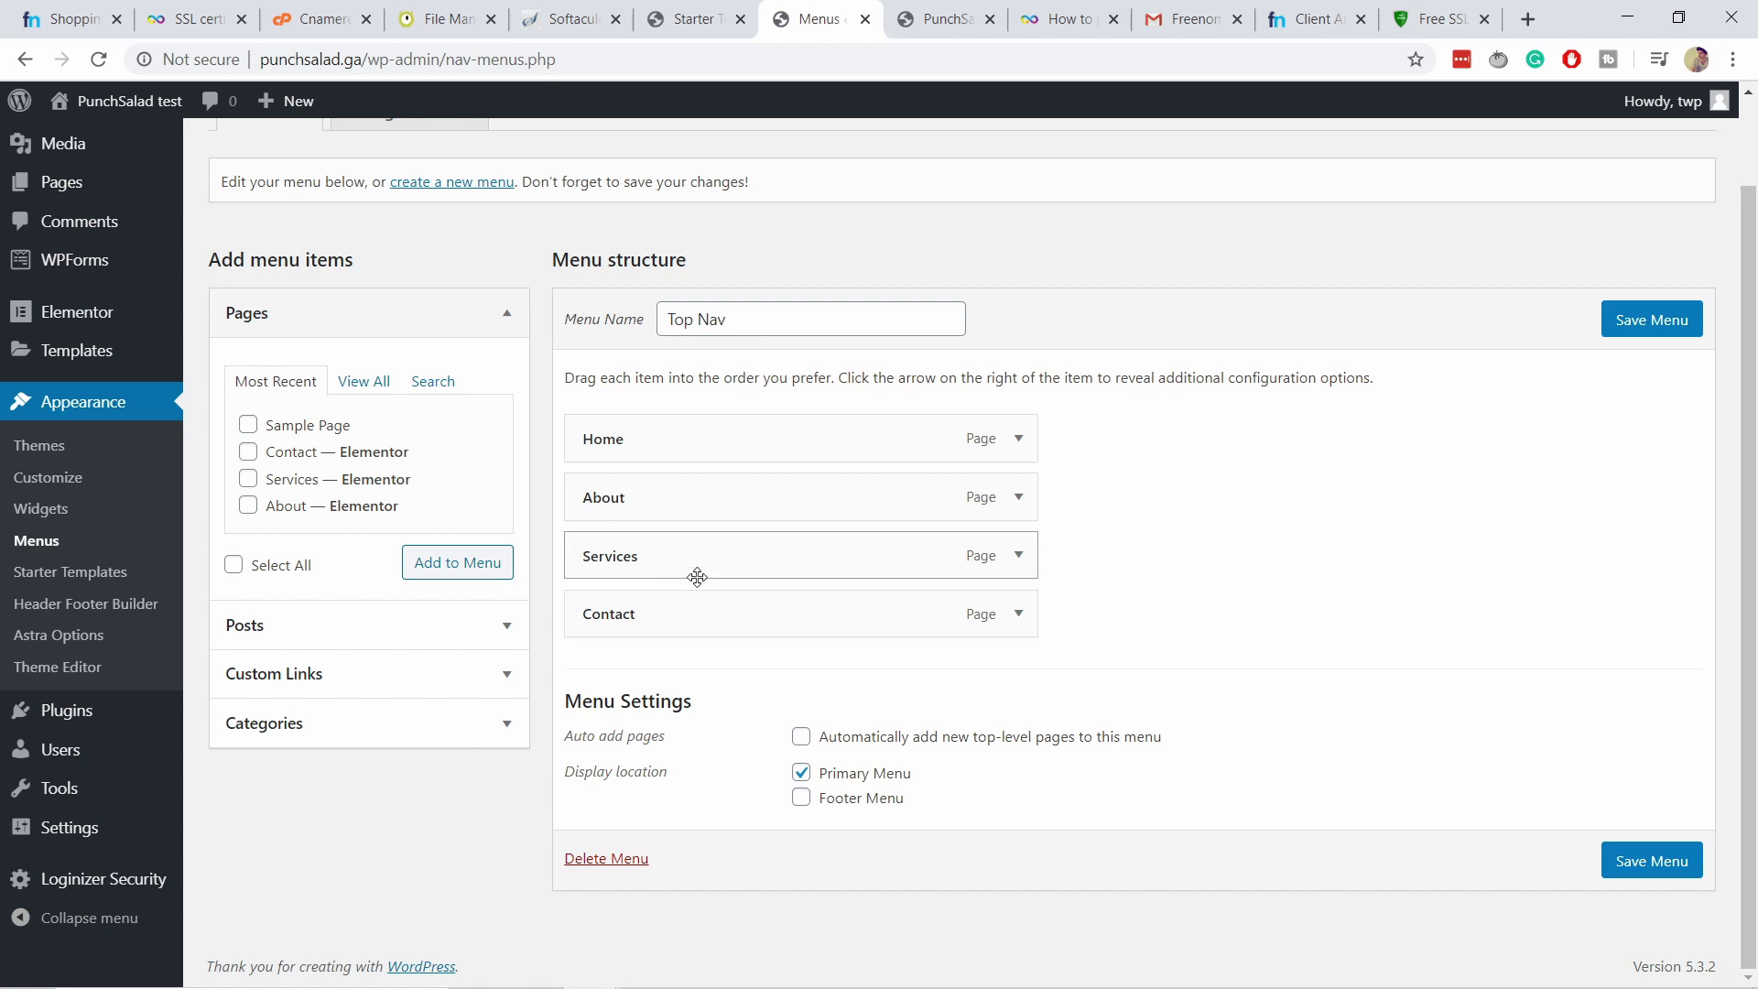
{"action": "left_click", "coordinate": [1020, 557]}
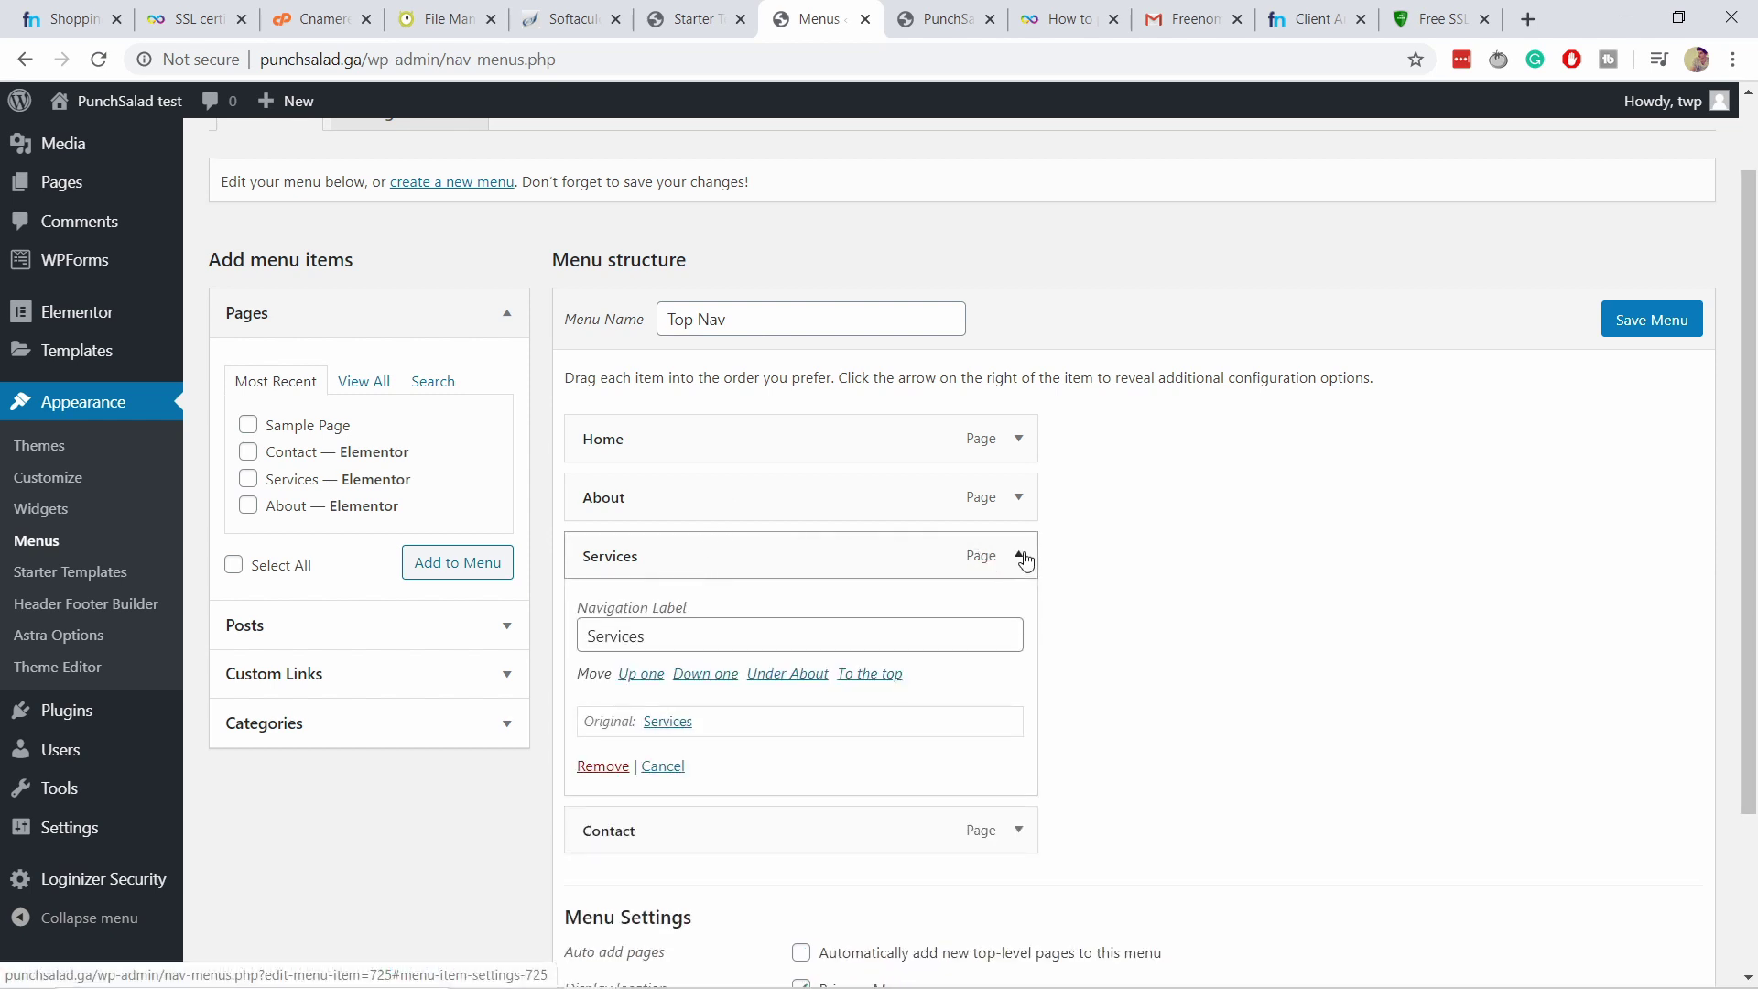
{"action": "left_click", "coordinate": [595, 768]}
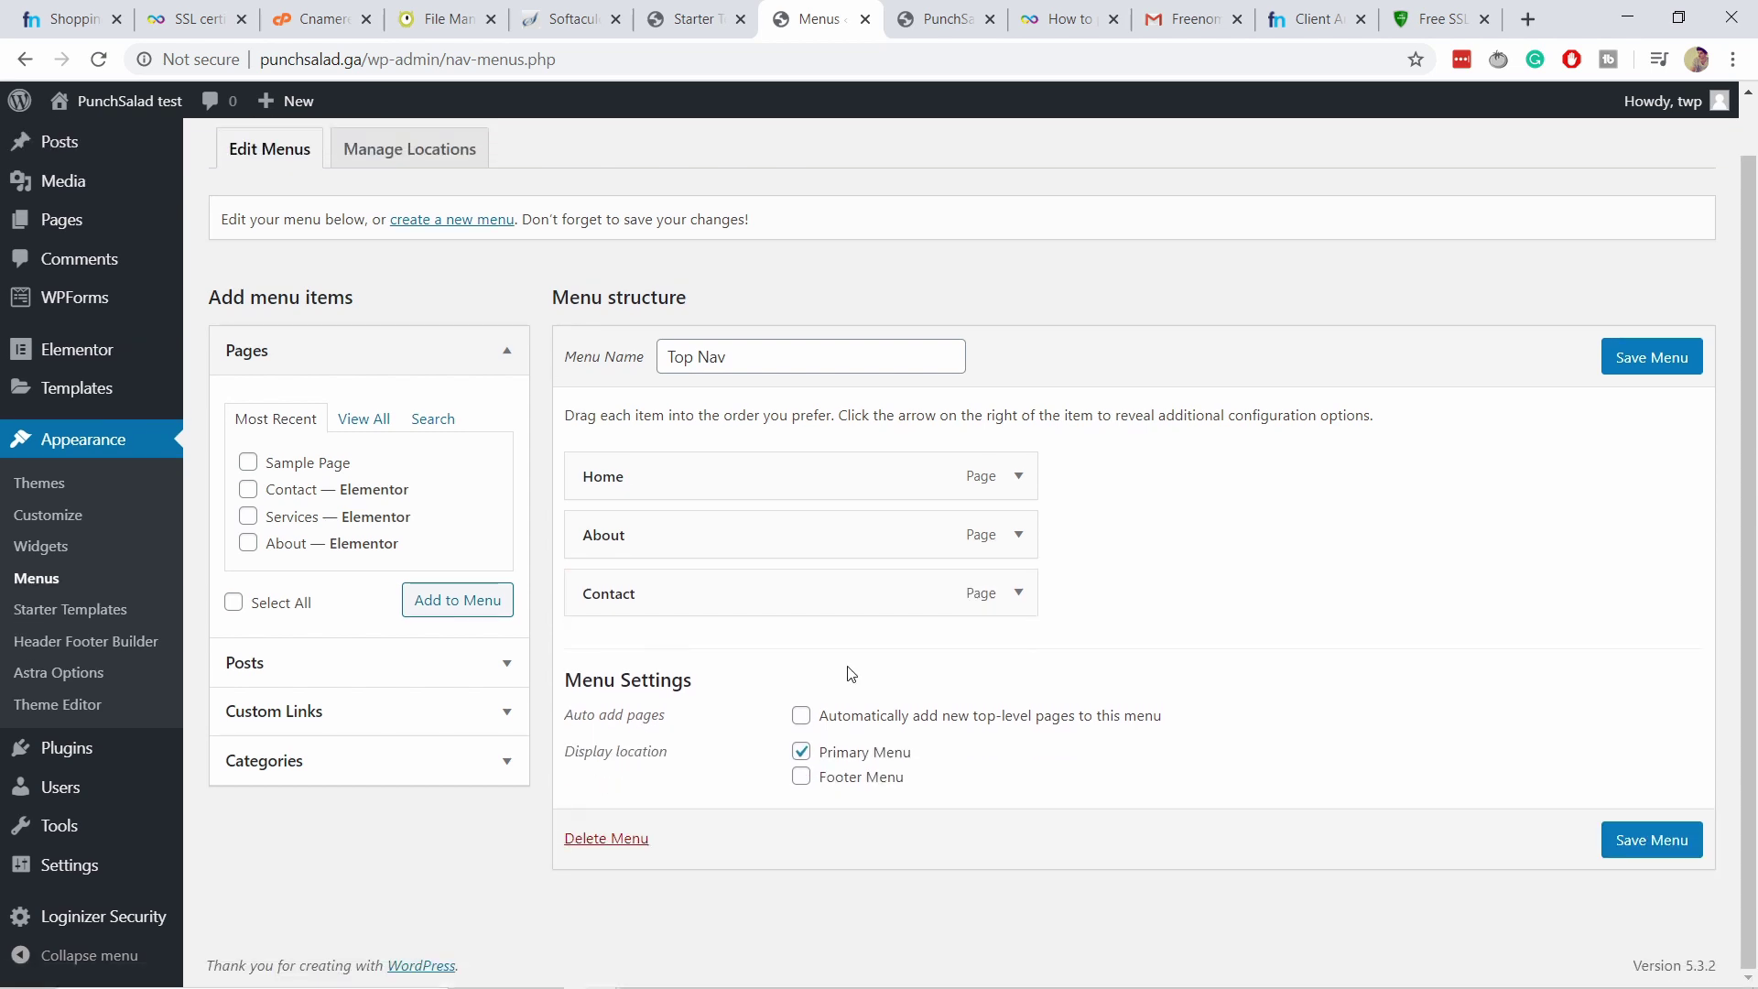
{"action": "left_click", "coordinate": [1659, 357]}
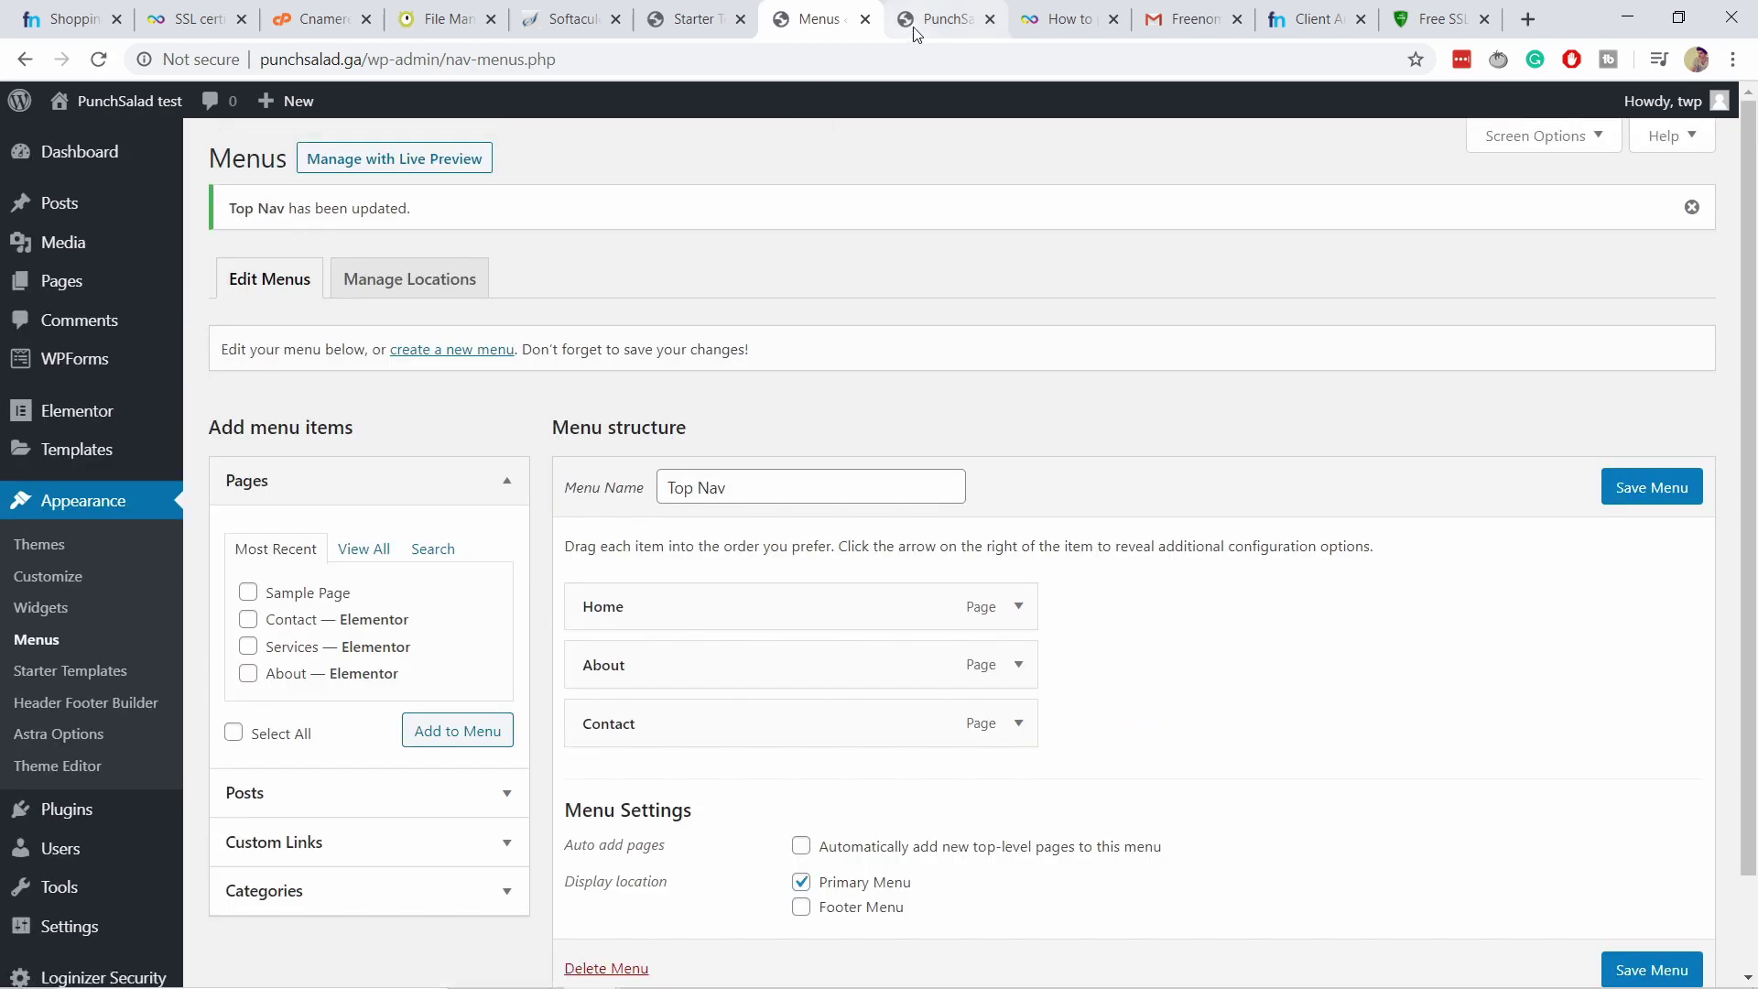
{"action": "left_click", "coordinate": [943, 19]}
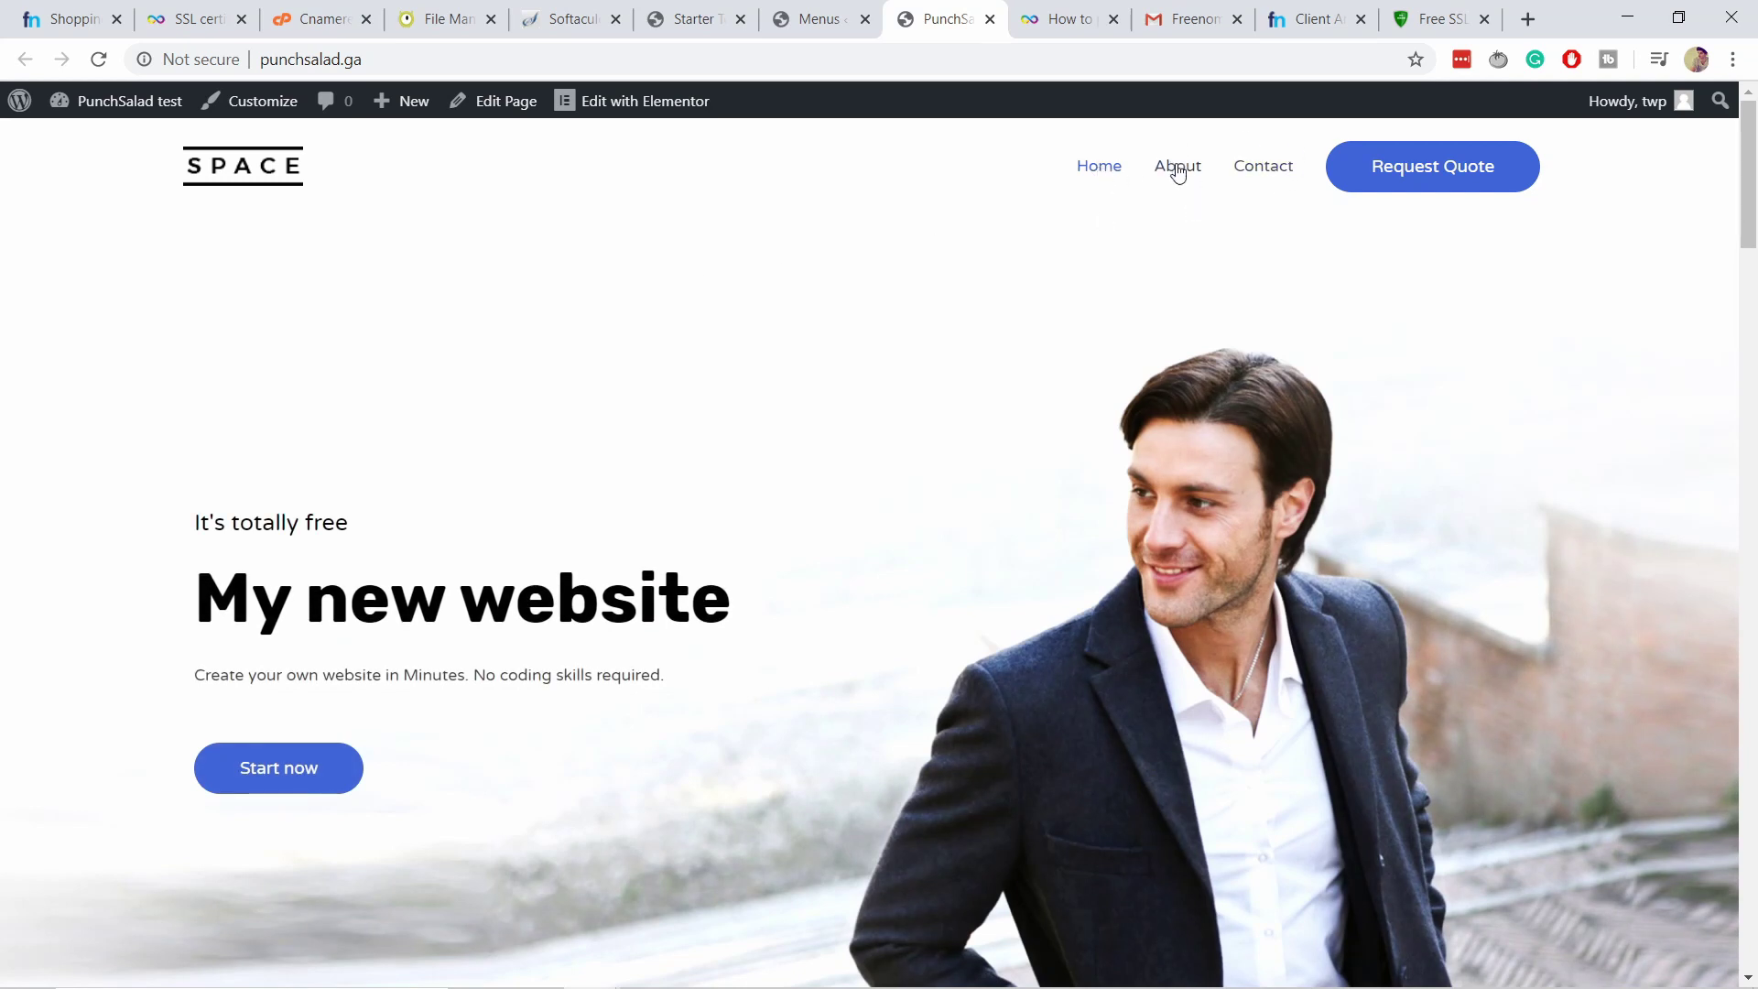
Confirm the live homepage navigation shows Home, About and Contact, then return to Menus.
{"action": "scroll", "coordinate": [429, 383], "scroll_direction": "down", "scroll_amount": 1}
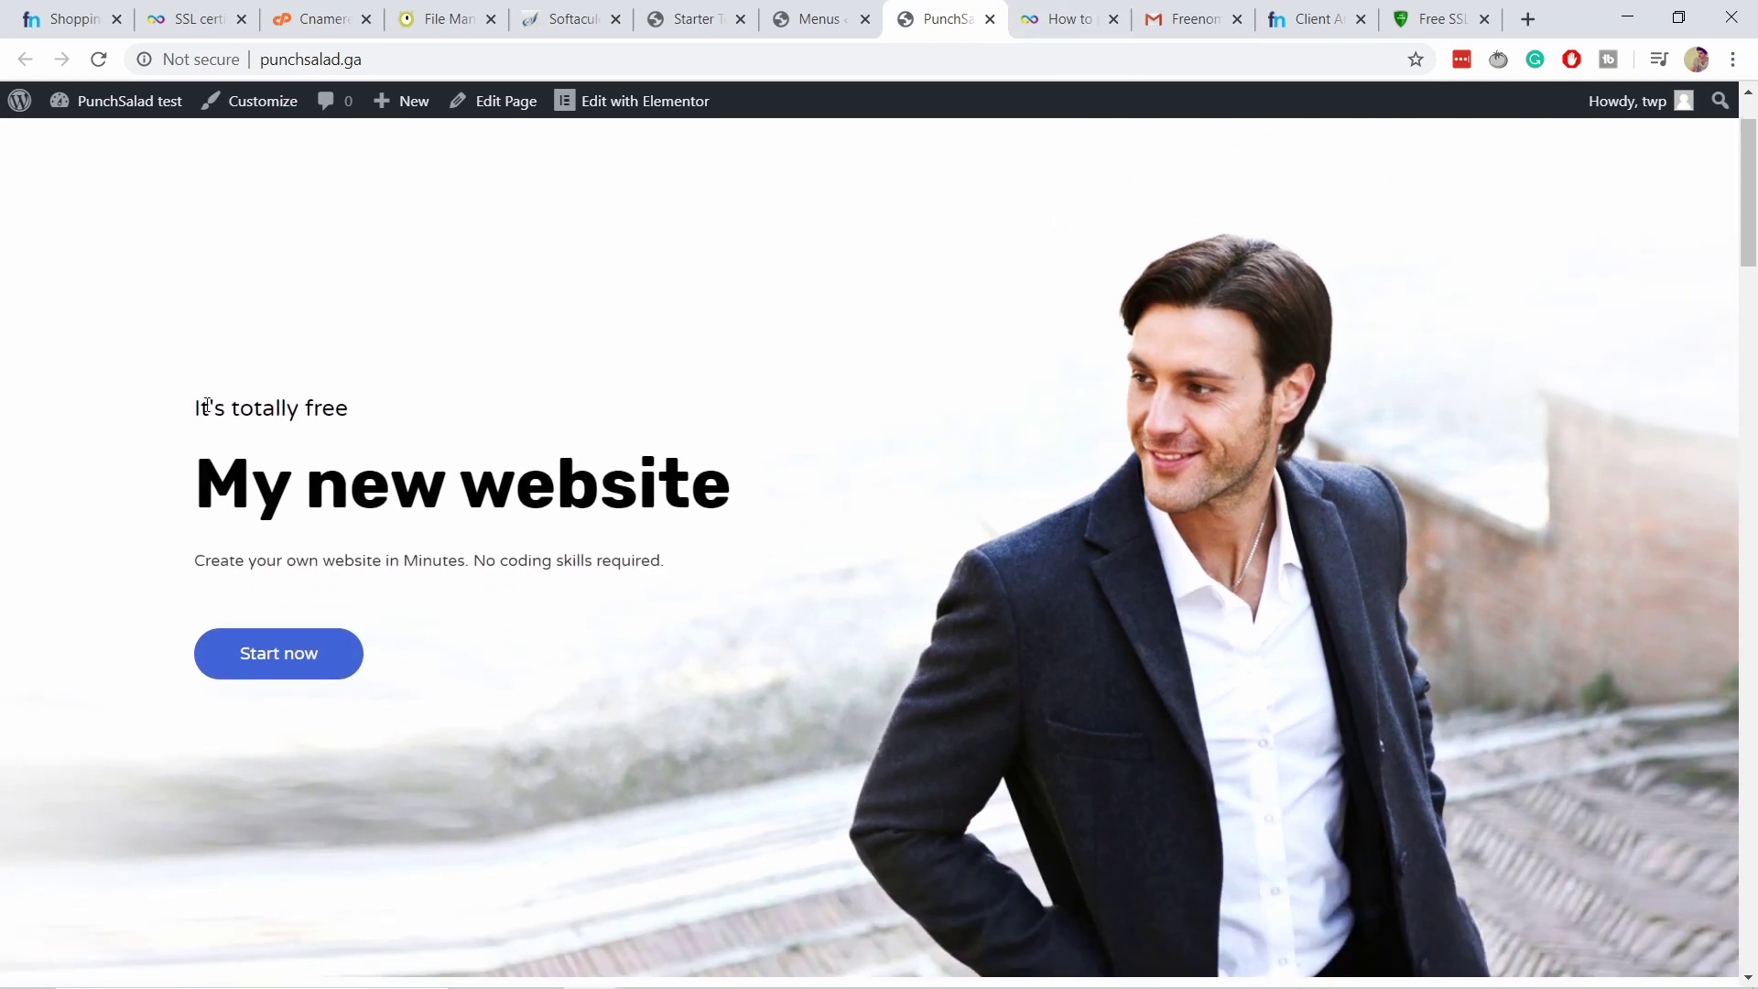
{"action": "left_click_drag", "start_coordinate": [196, 406], "coordinate": [720, 557]}
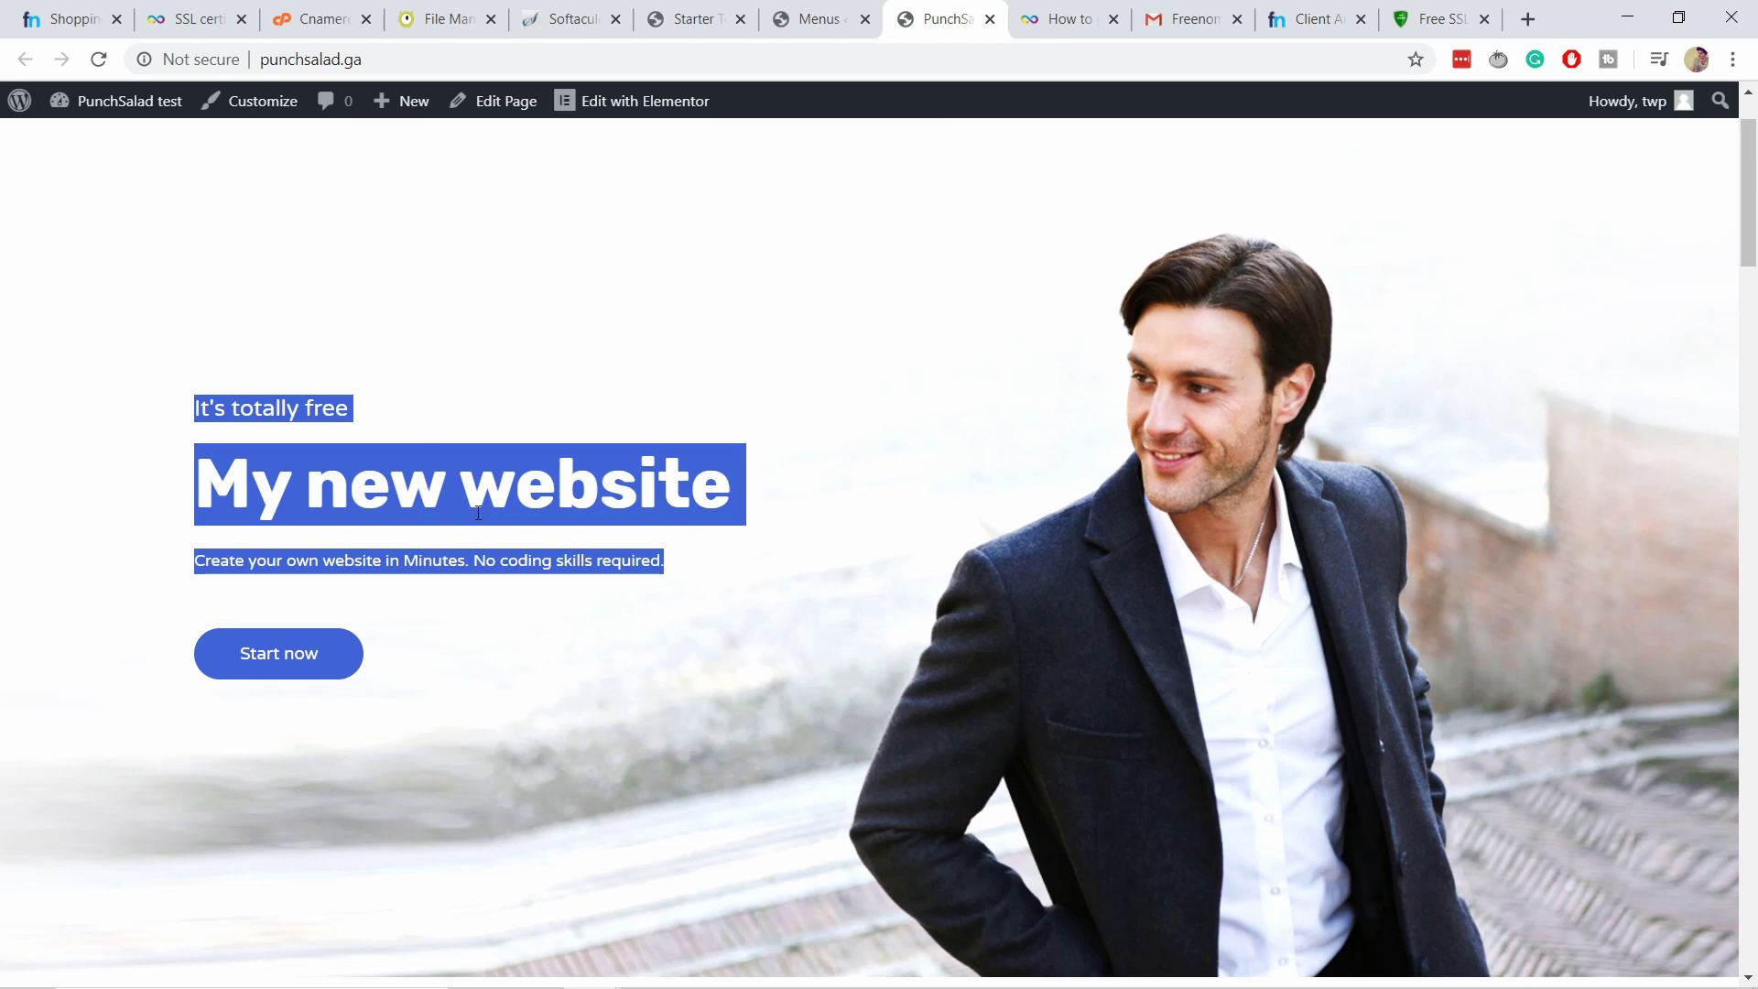
{"action": "left_click", "coordinate": [359, 420]}
{"action": "scroll", "coordinate": [797, 557], "scroll_direction": "down", "scroll_amount": 2}
{"action": "scroll", "coordinate": [1244, 310], "scroll_direction": "up", "scroll_amount": 2}
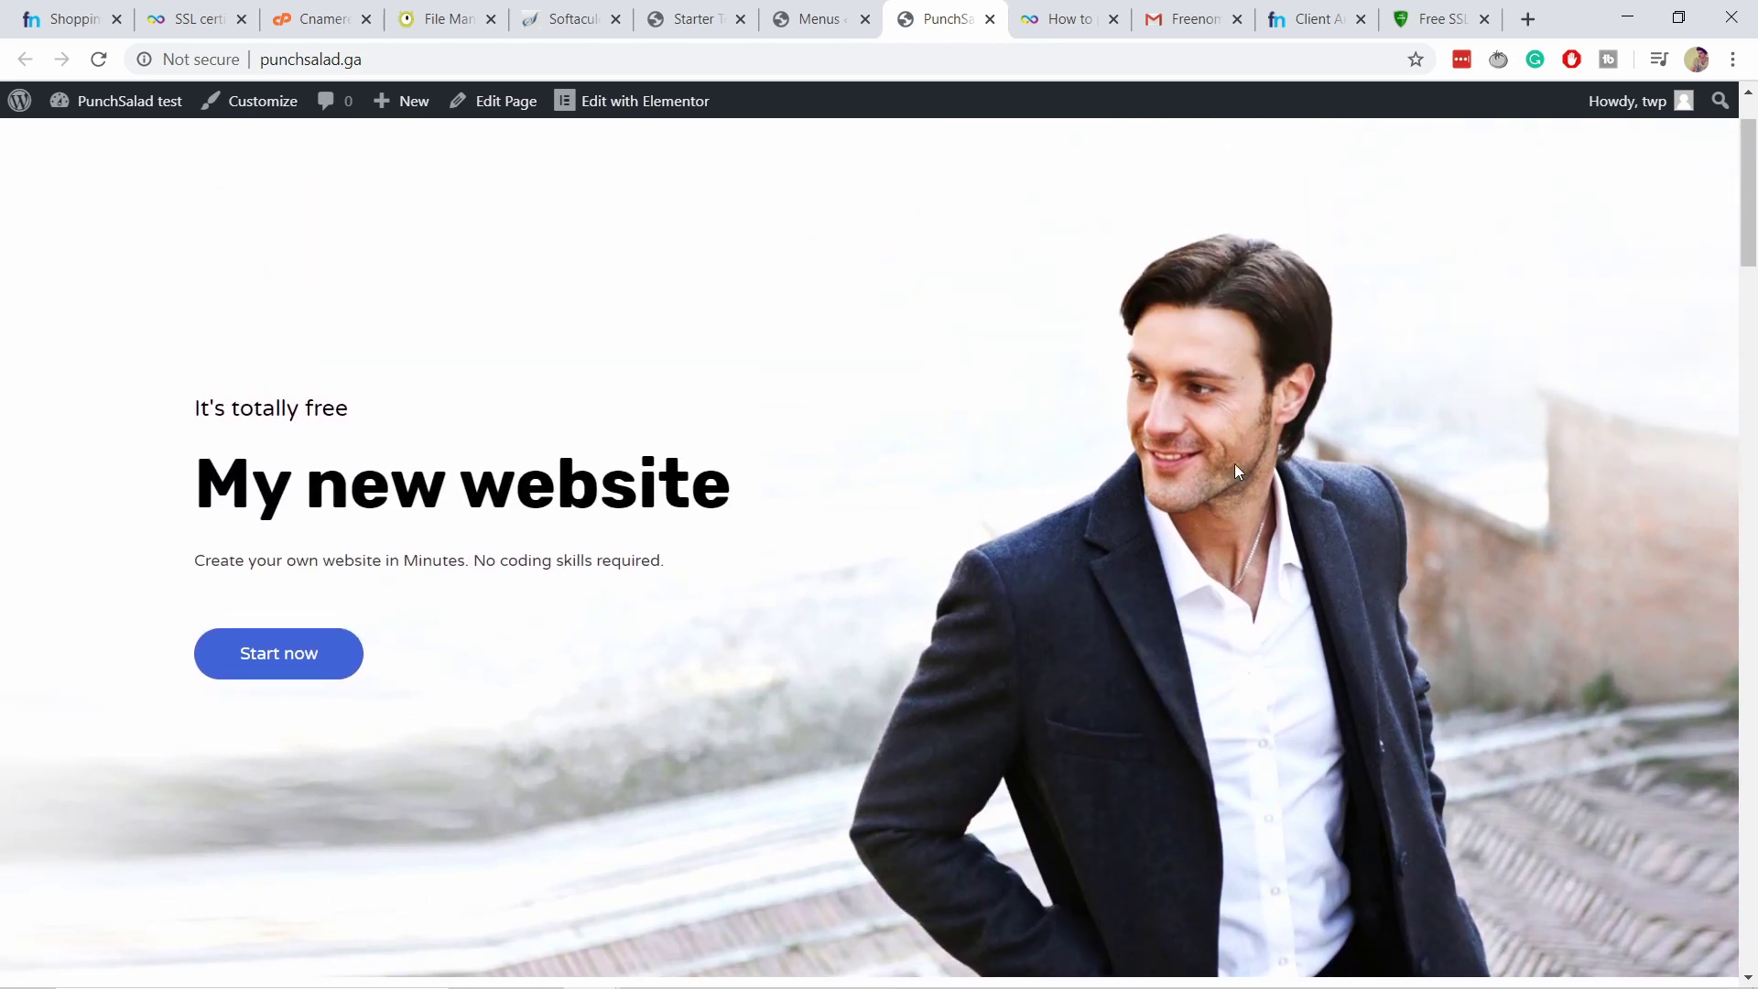
{"action": "scroll", "coordinate": [1234, 463], "scroll_direction": "down", "scroll_amount": 15}
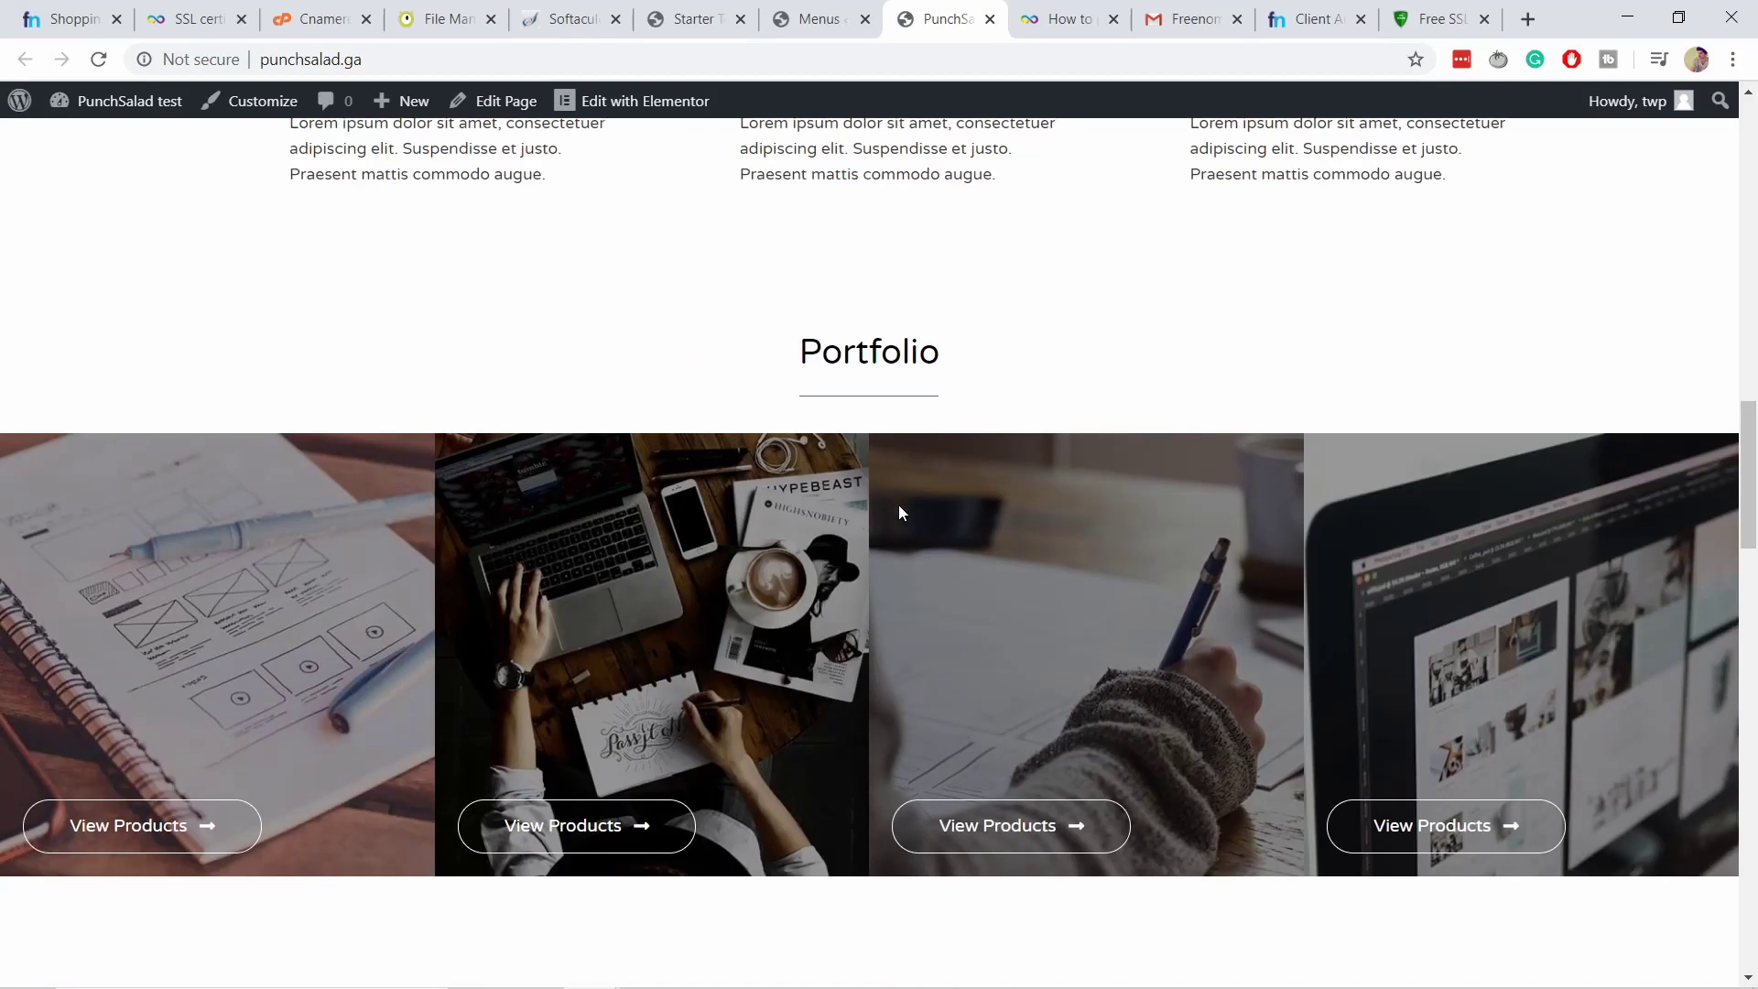
{"action": "scroll", "coordinate": [898, 513], "scroll_direction": "down", "scroll_amount": 12}
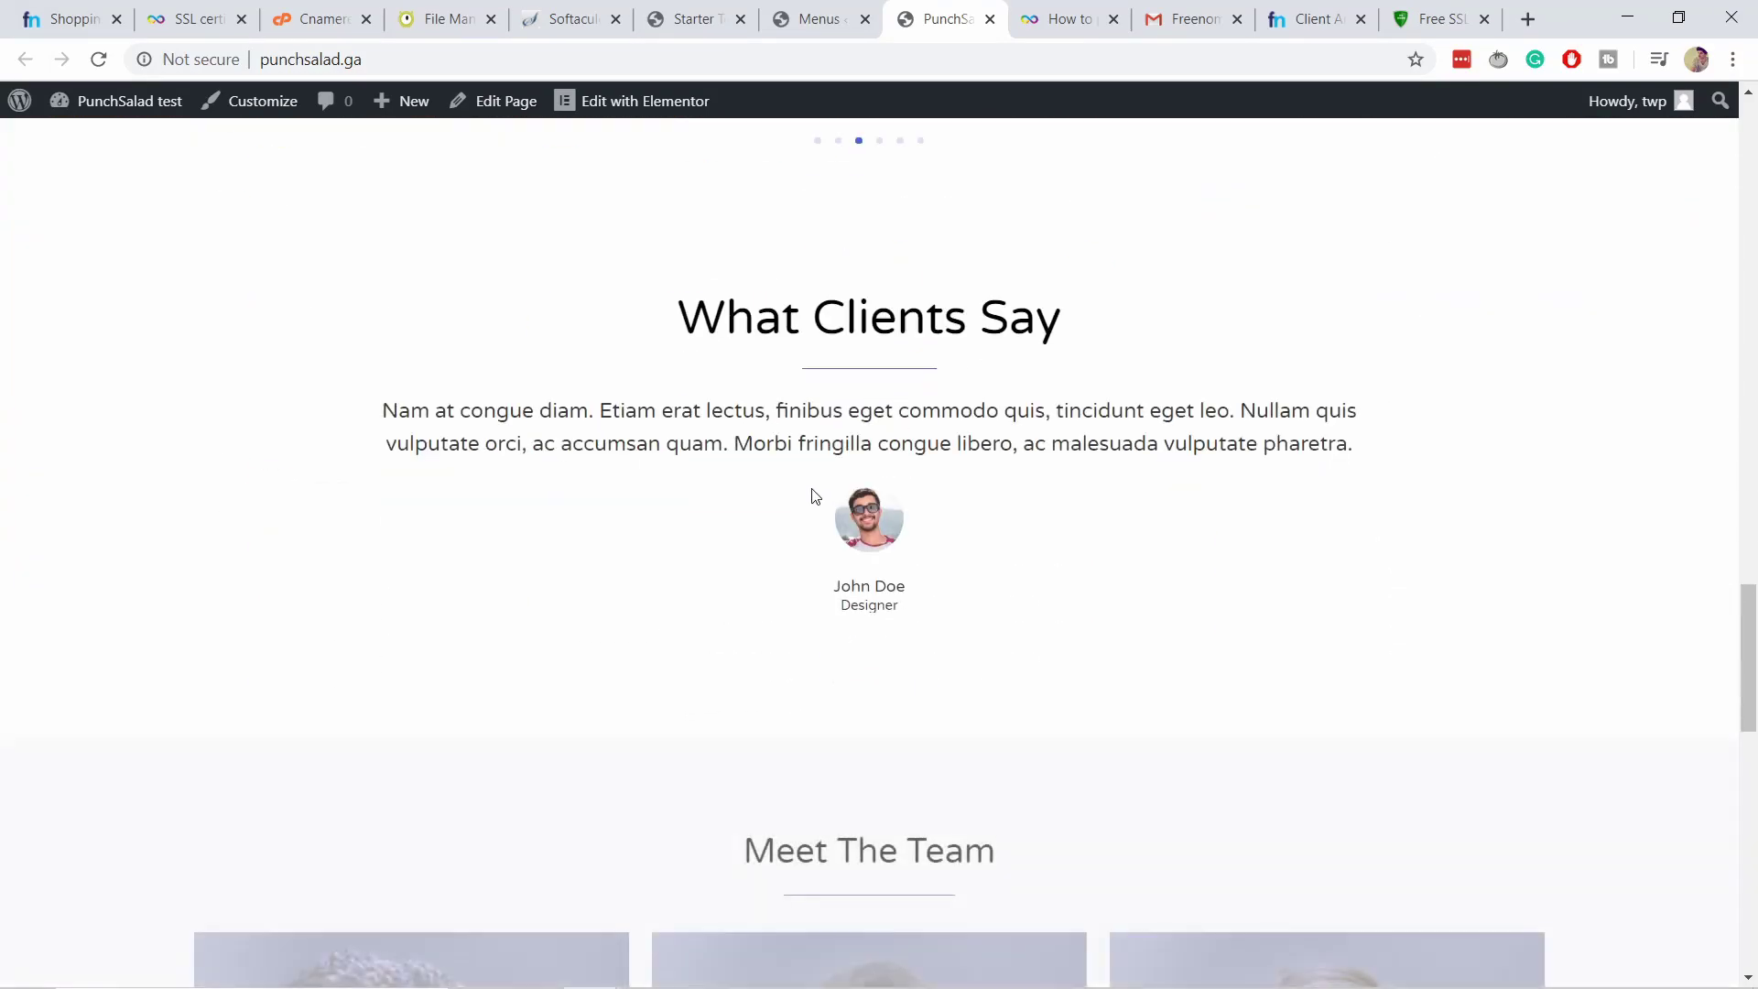
{"action": "scroll", "coordinate": [815, 464], "scroll_direction": "down", "scroll_amount": 6}
{"action": "scroll", "coordinate": [830, 434], "scroll_direction": "up", "scroll_amount": 20}
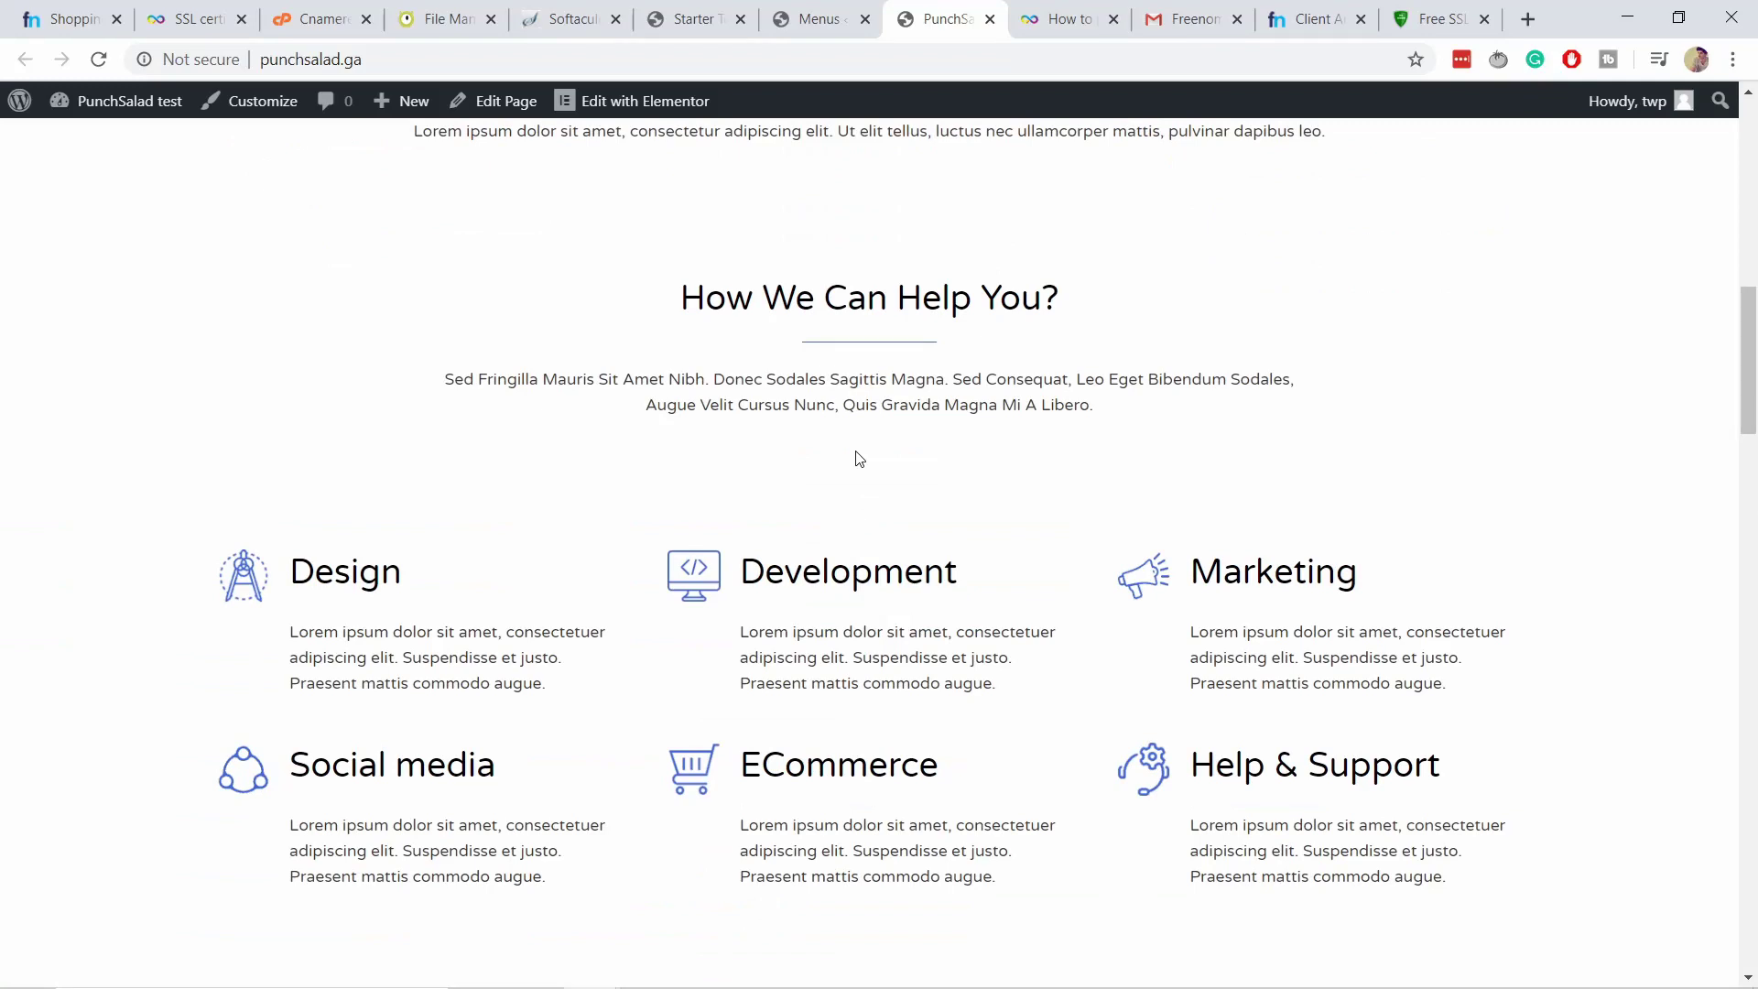
{"action": "scroll", "coordinate": [860, 459], "scroll_direction": "up", "scroll_amount": 12}
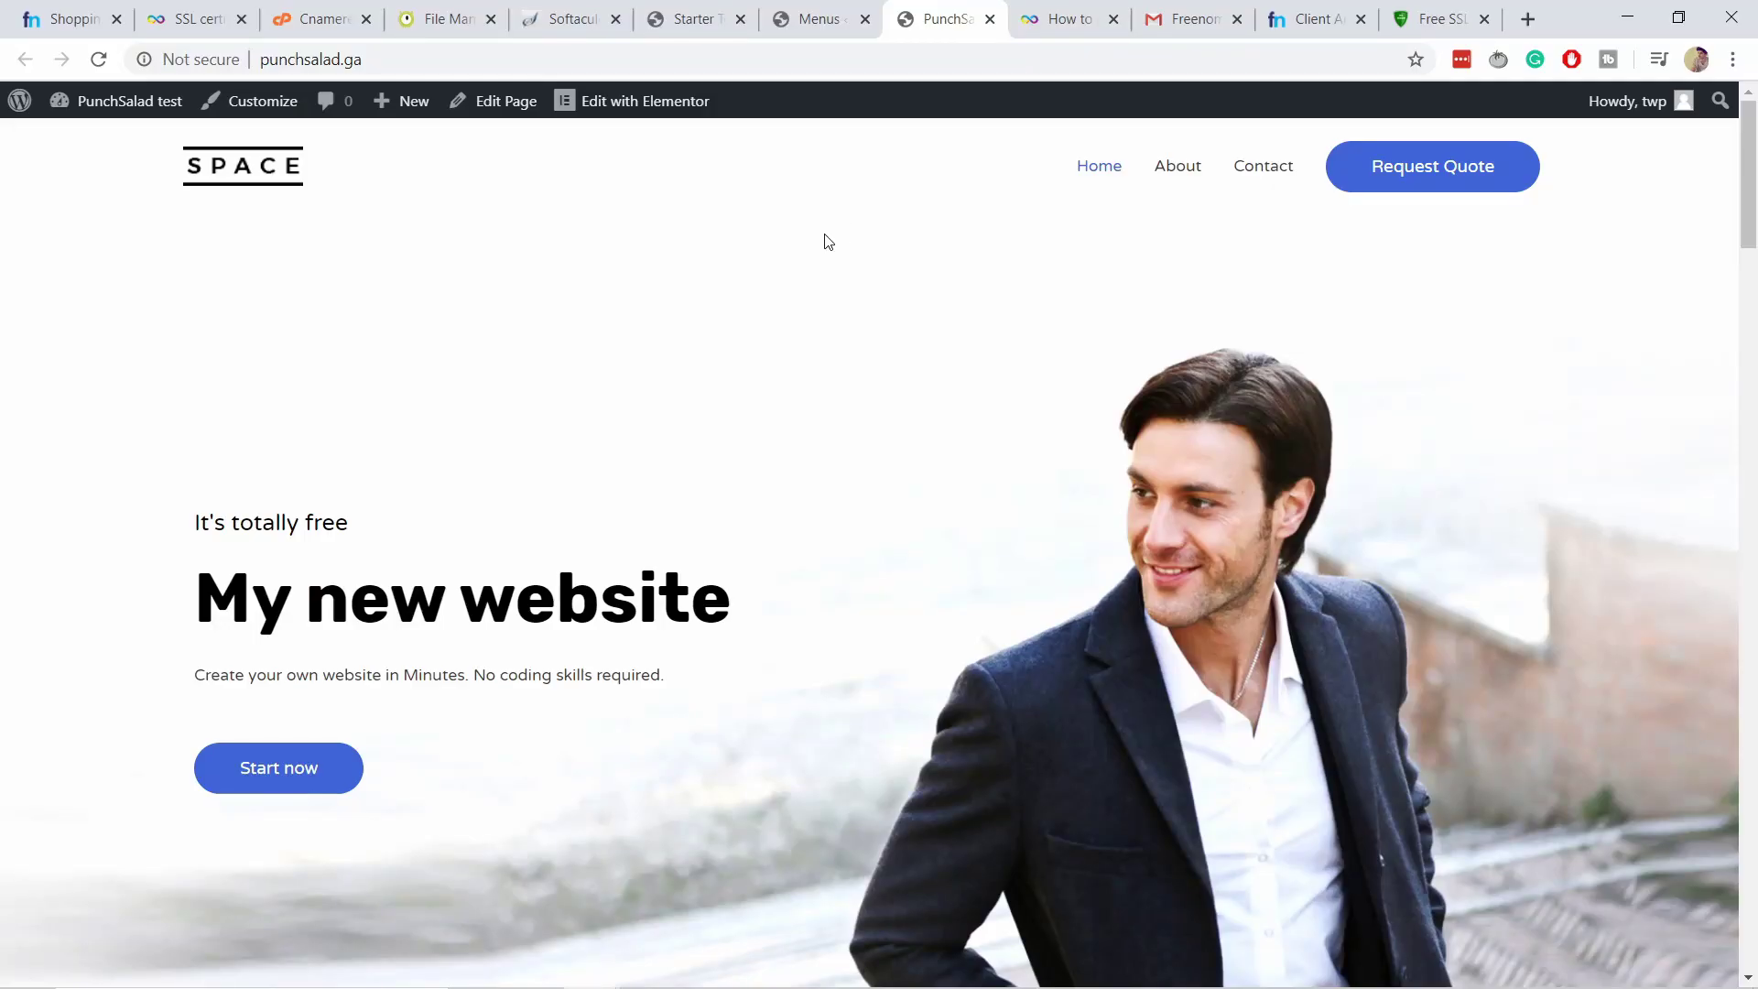
{"action": "left_click", "coordinate": [818, 26]}
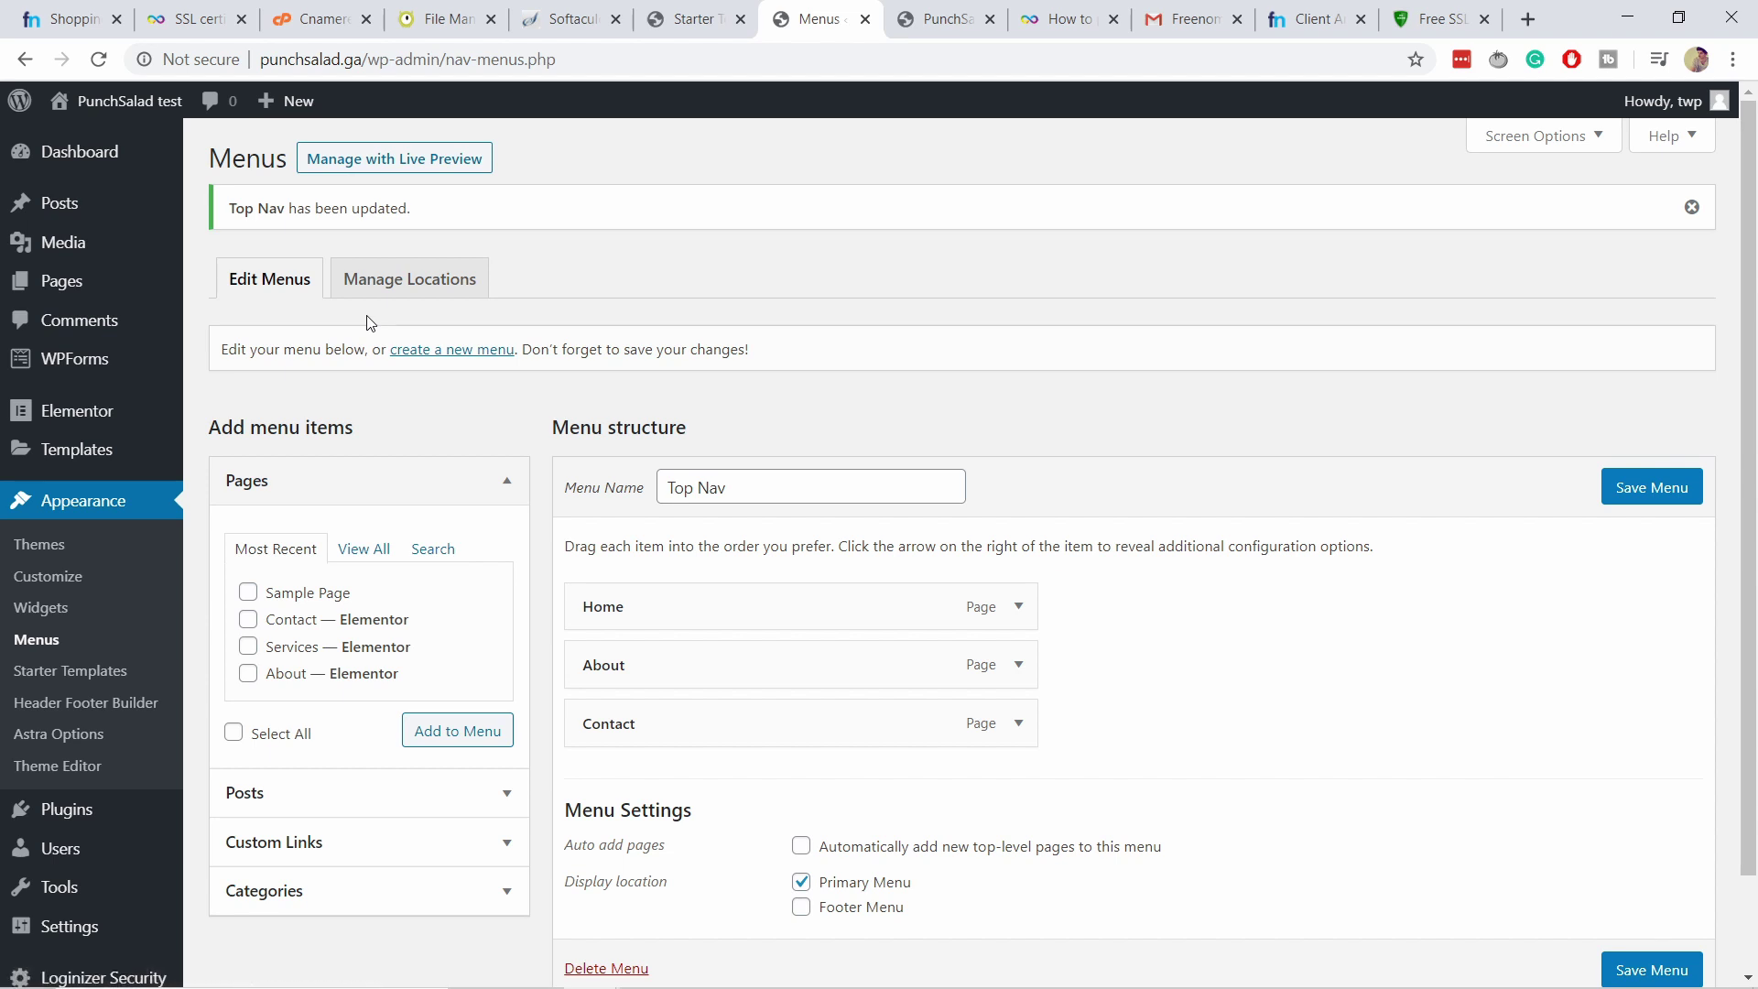
Add a new 'About us' page and open Elementor's page template library for it.
{"action": "mouse_move", "coordinate": [119, 286]}
{"action": "left_click", "coordinate": [224, 319]}
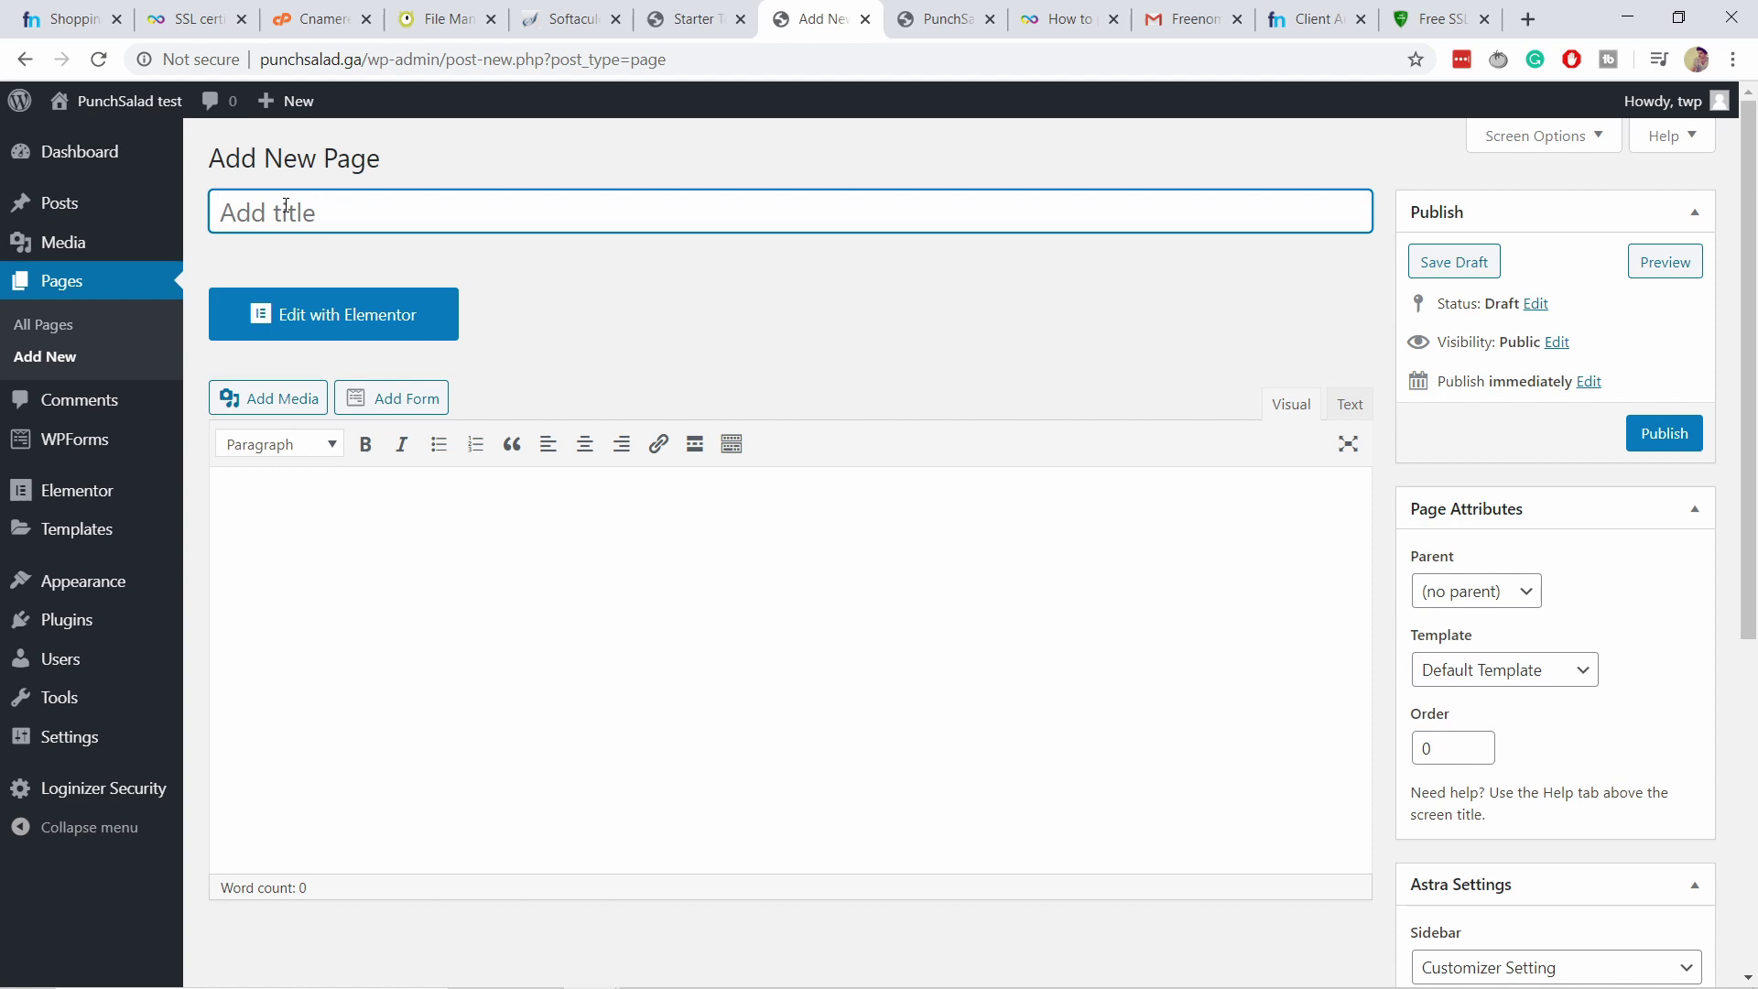
{"action": "type", "text": "About us"}
{"action": "left_click", "coordinate": [344, 330]}
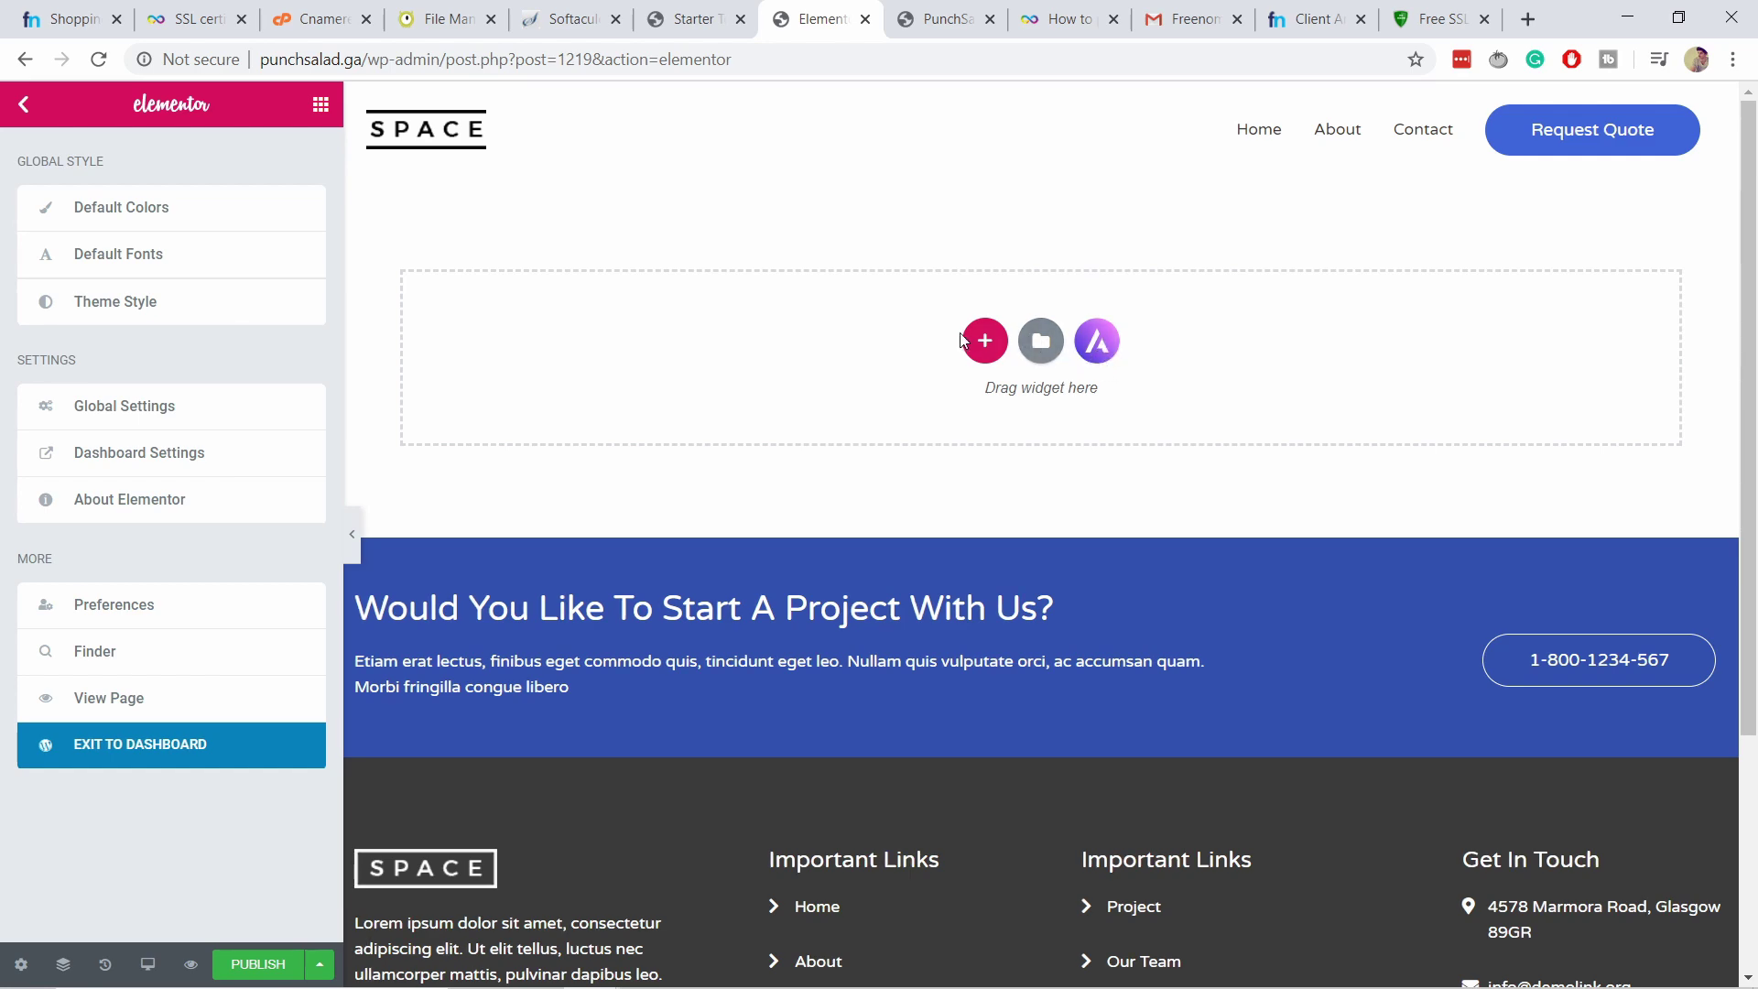
{"action": "left_click", "coordinate": [1041, 342]}
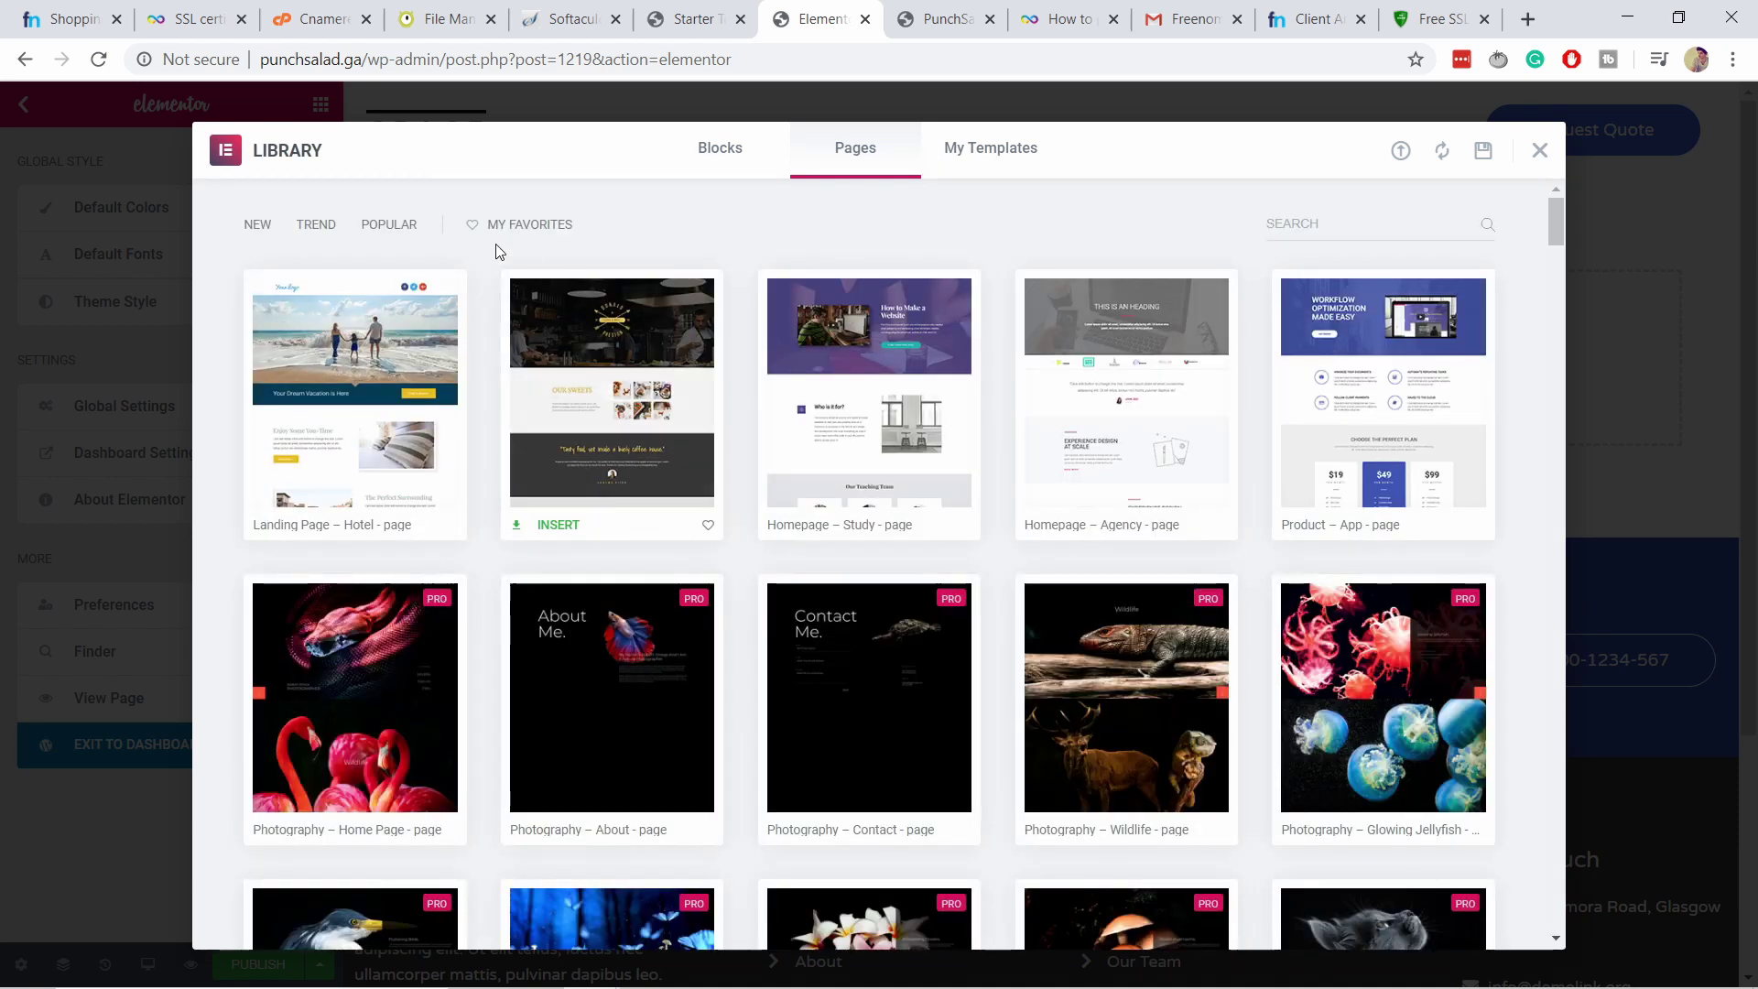
Close the Elementor library and browse Astra's Starter Templates, such as Yoga Instructor and Life Coach.
{"action": "scroll", "coordinate": [424, 410], "scroll_direction": "down", "scroll_amount": 1}
{"action": "scroll", "coordinate": [424, 409], "scroll_direction": "up", "scroll_amount": 1}
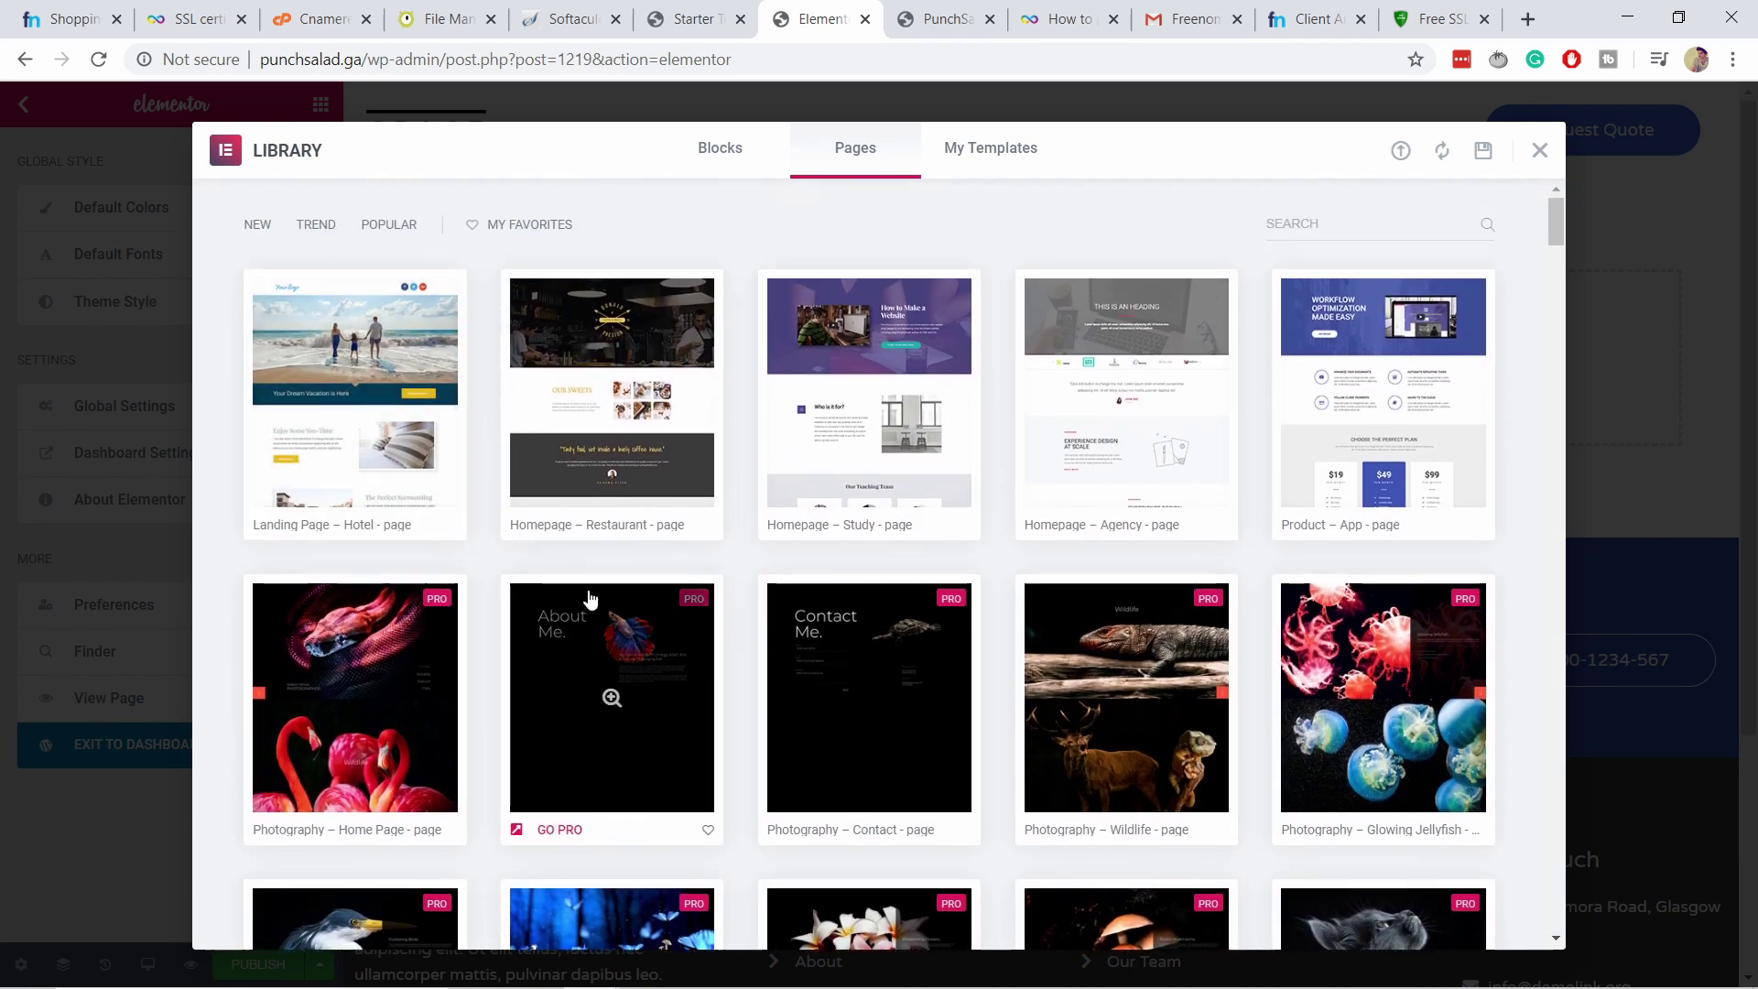
{"action": "key", "text": "Escape"}
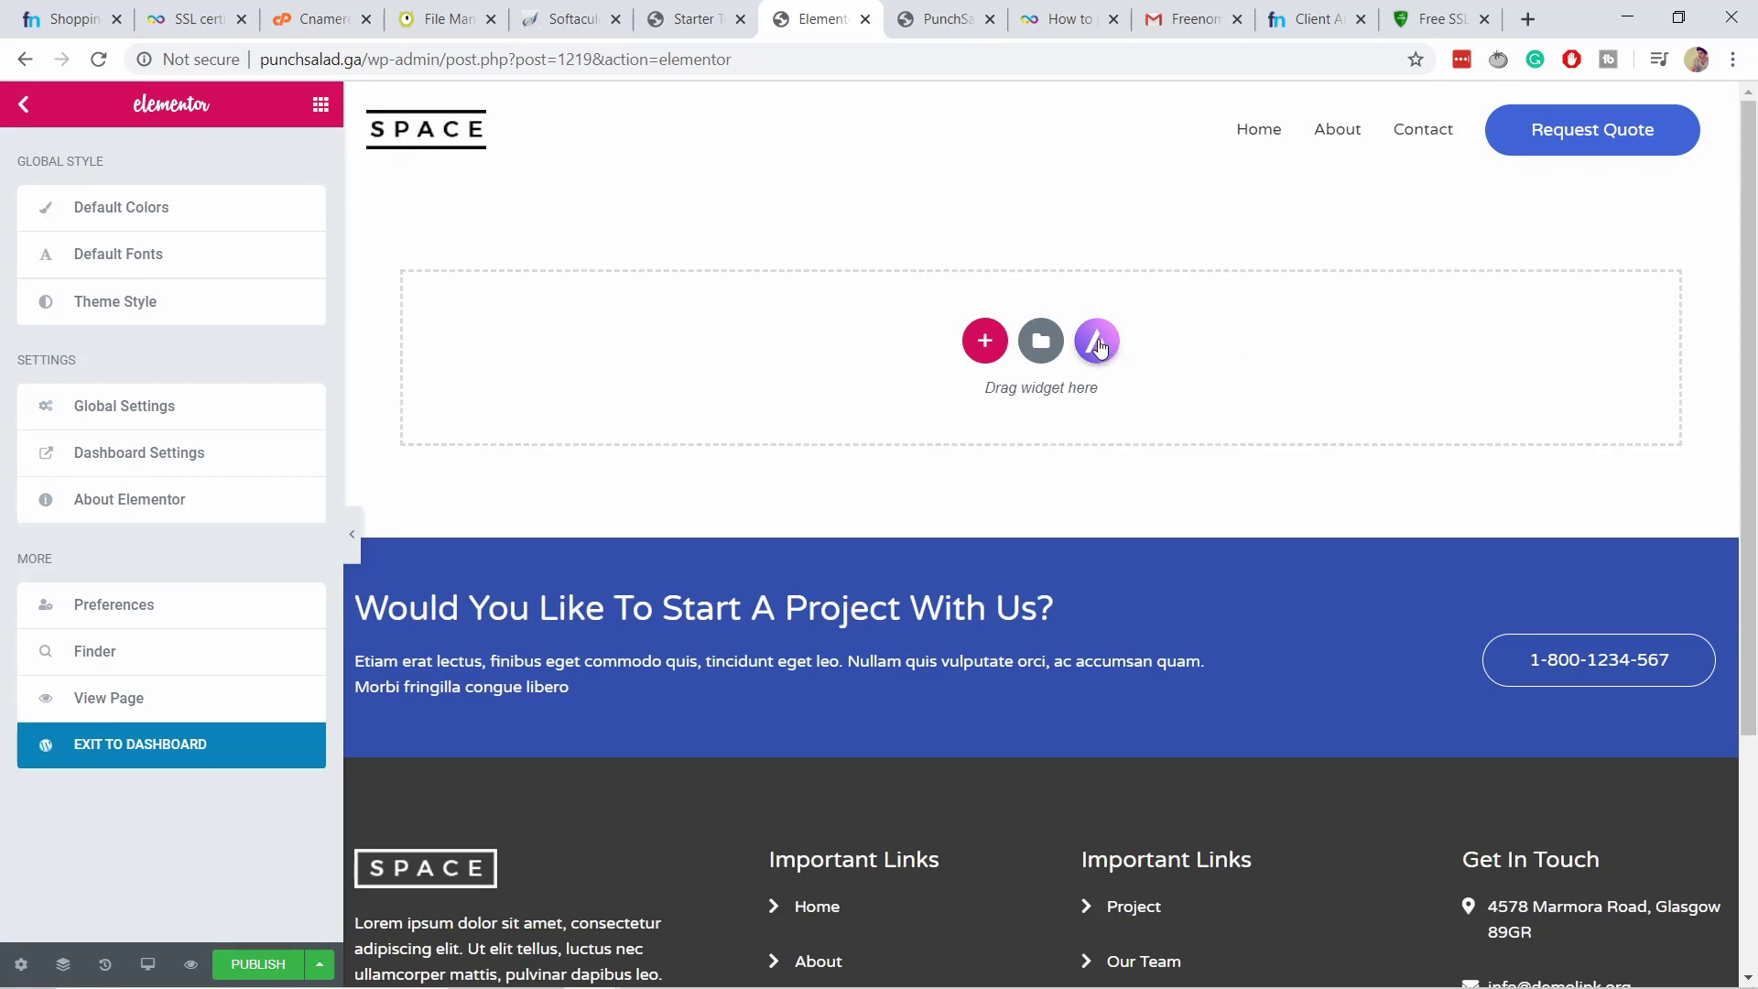
{"action": "left_click", "coordinate": [1098, 345]}
{"action": "scroll", "coordinate": [723, 357], "scroll_direction": "down", "scroll_amount": 1}
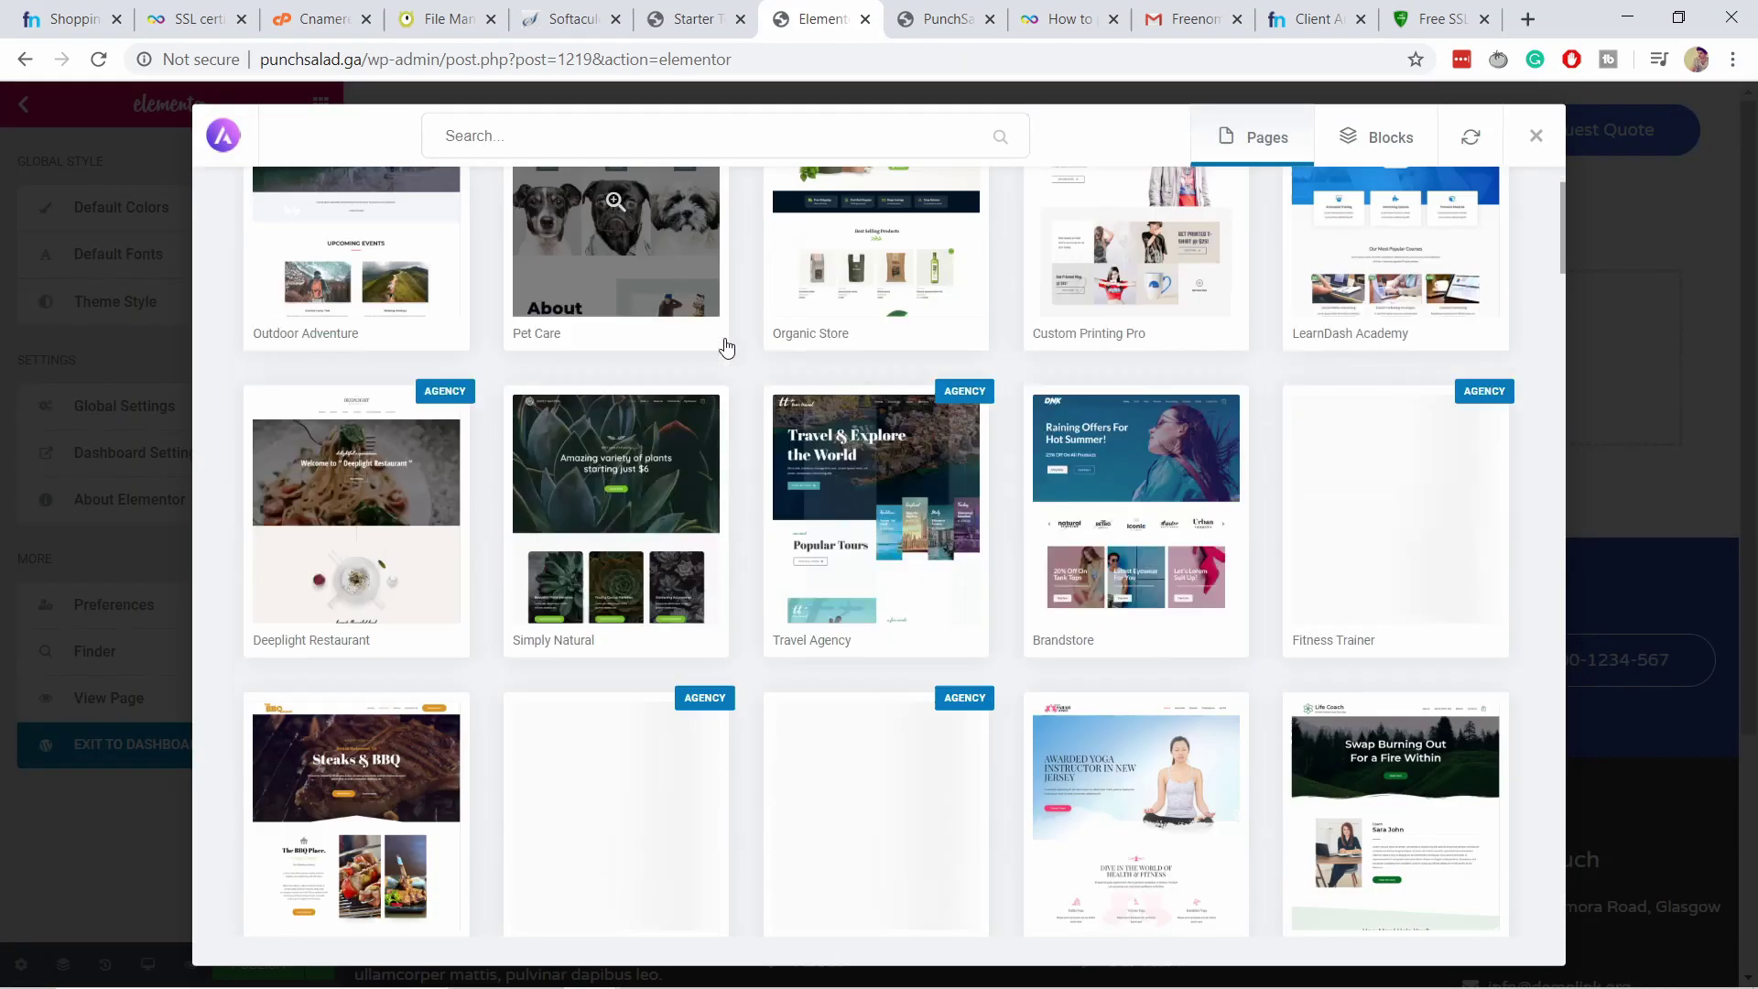
{"action": "scroll", "coordinate": [726, 339], "scroll_direction": "down", "scroll_amount": 3}
{"action": "scroll", "coordinate": [1282, 476], "scroll_direction": "down", "scroll_amount": 5}
{"action": "scroll", "coordinate": [1291, 559], "scroll_direction": "up", "scroll_amount": 6}
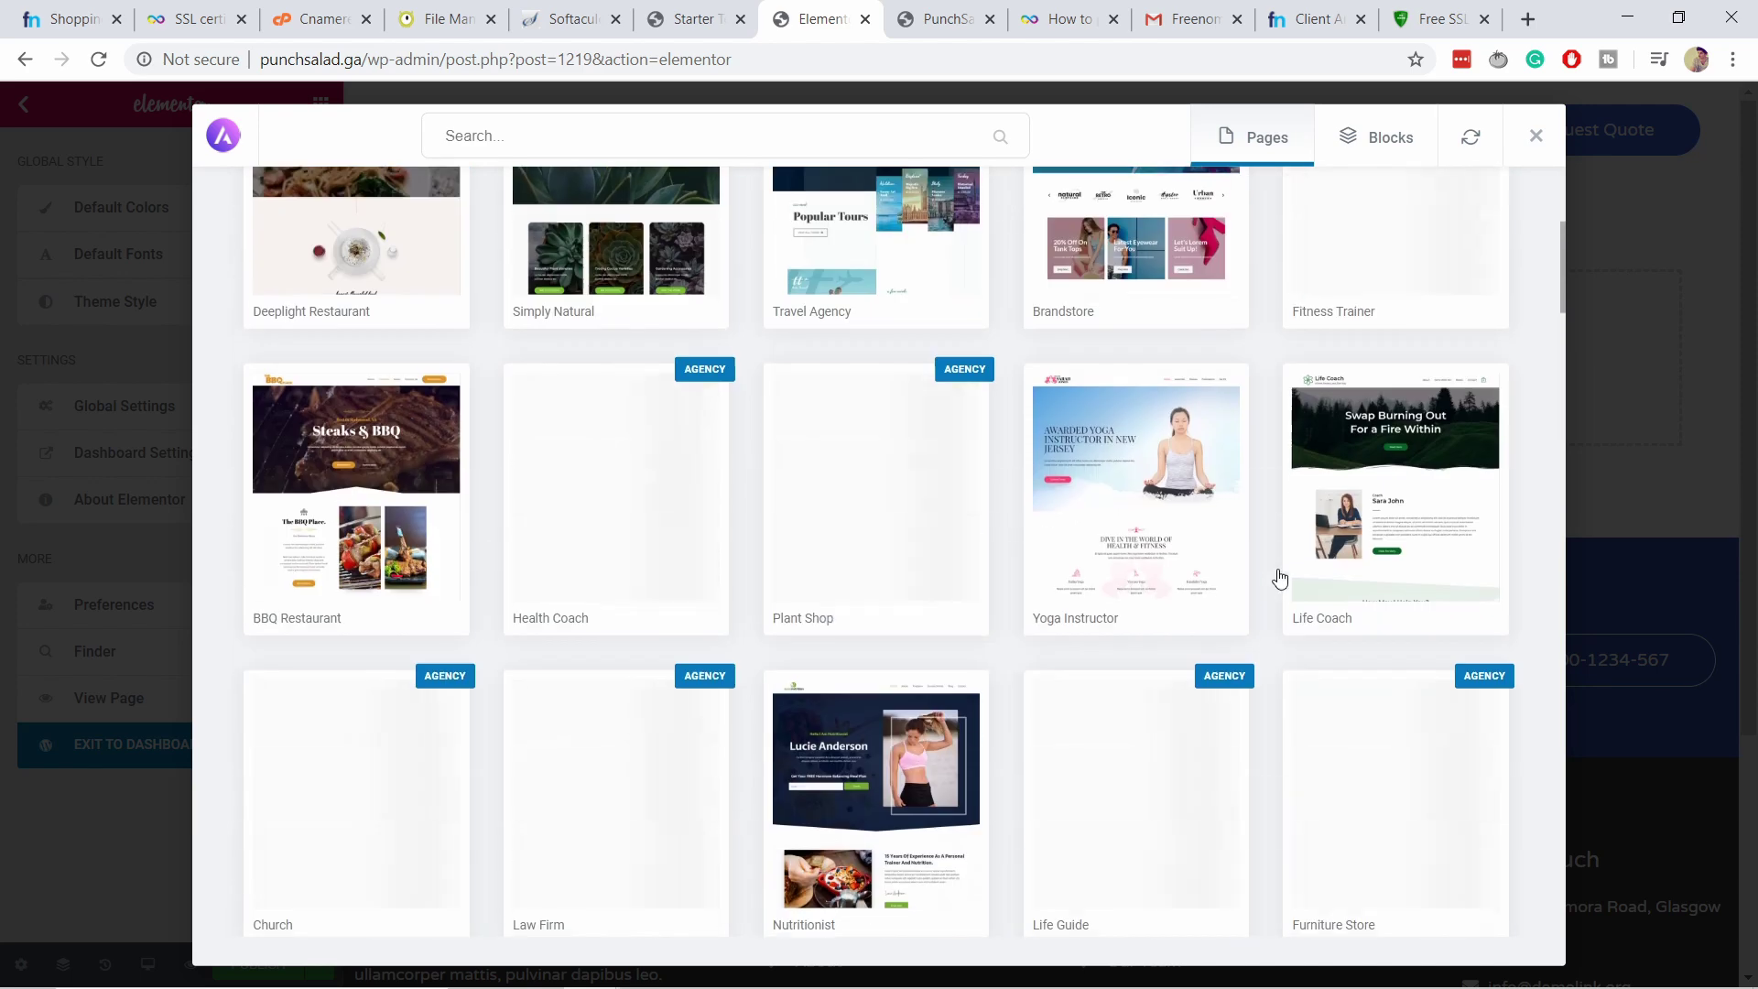
{"action": "scroll", "coordinate": [1280, 578], "scroll_direction": "up", "scroll_amount": 5}
Search the Astra template library for 'agency'.
{"action": "left_click", "coordinate": [477, 134]}
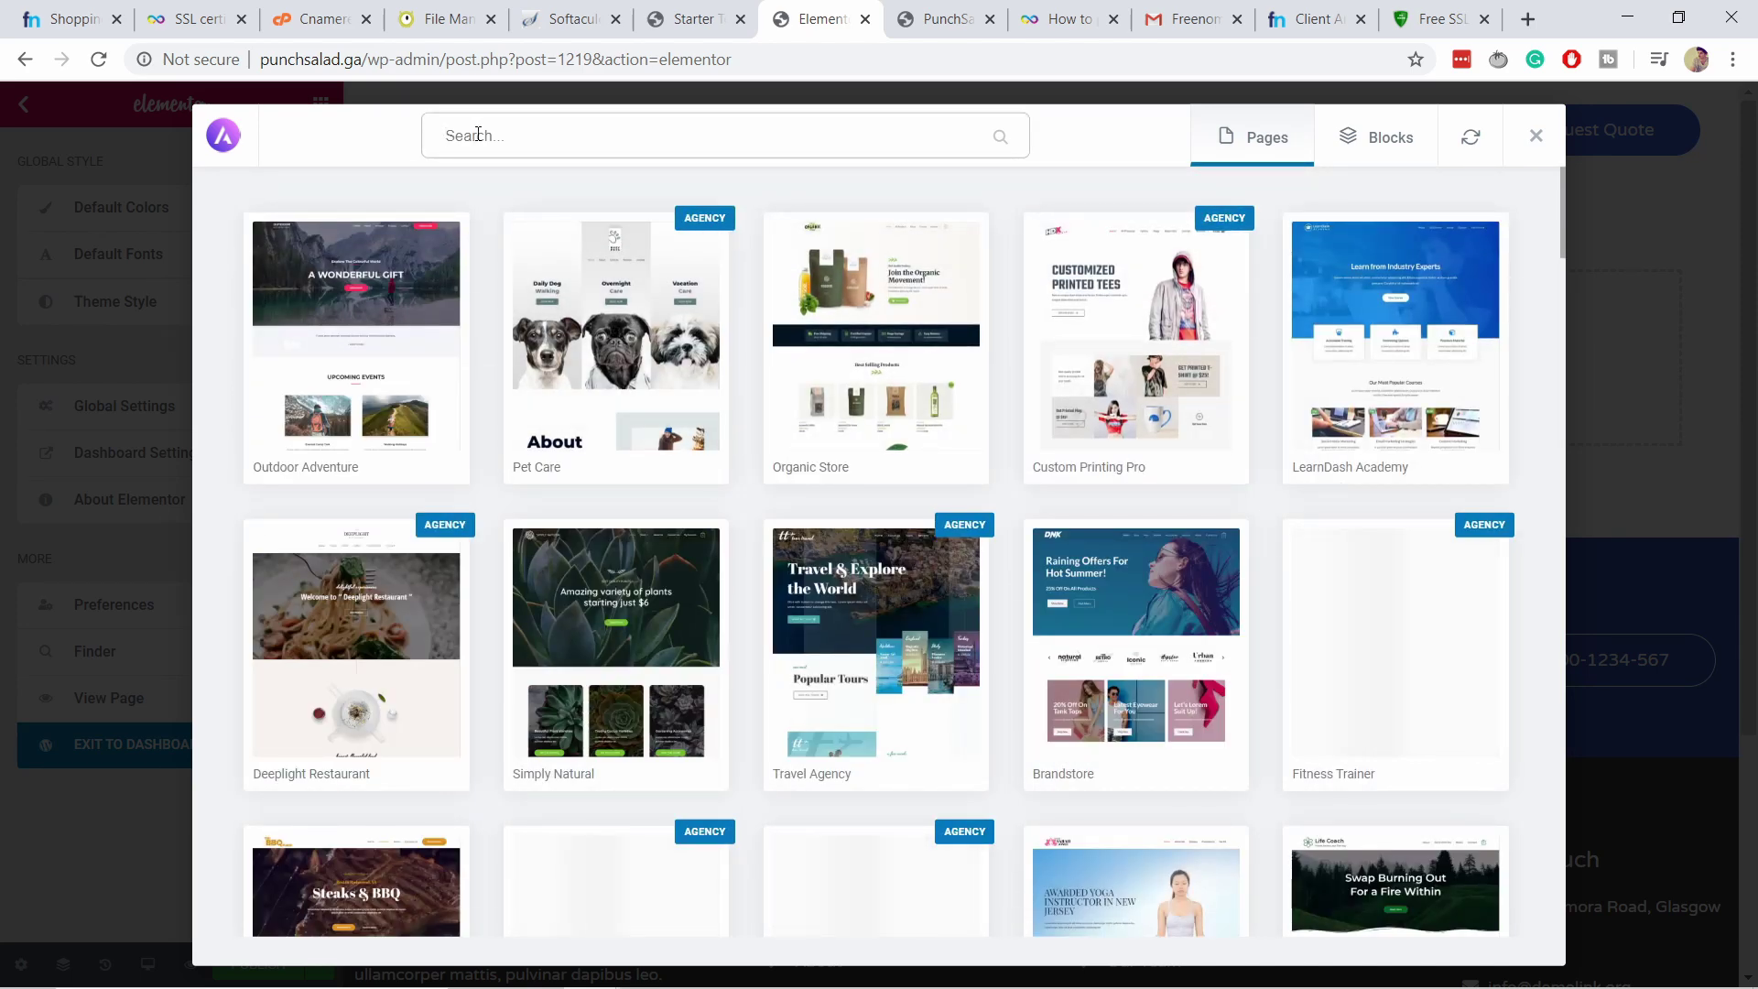
{"action": "type", "text": "agenc"}
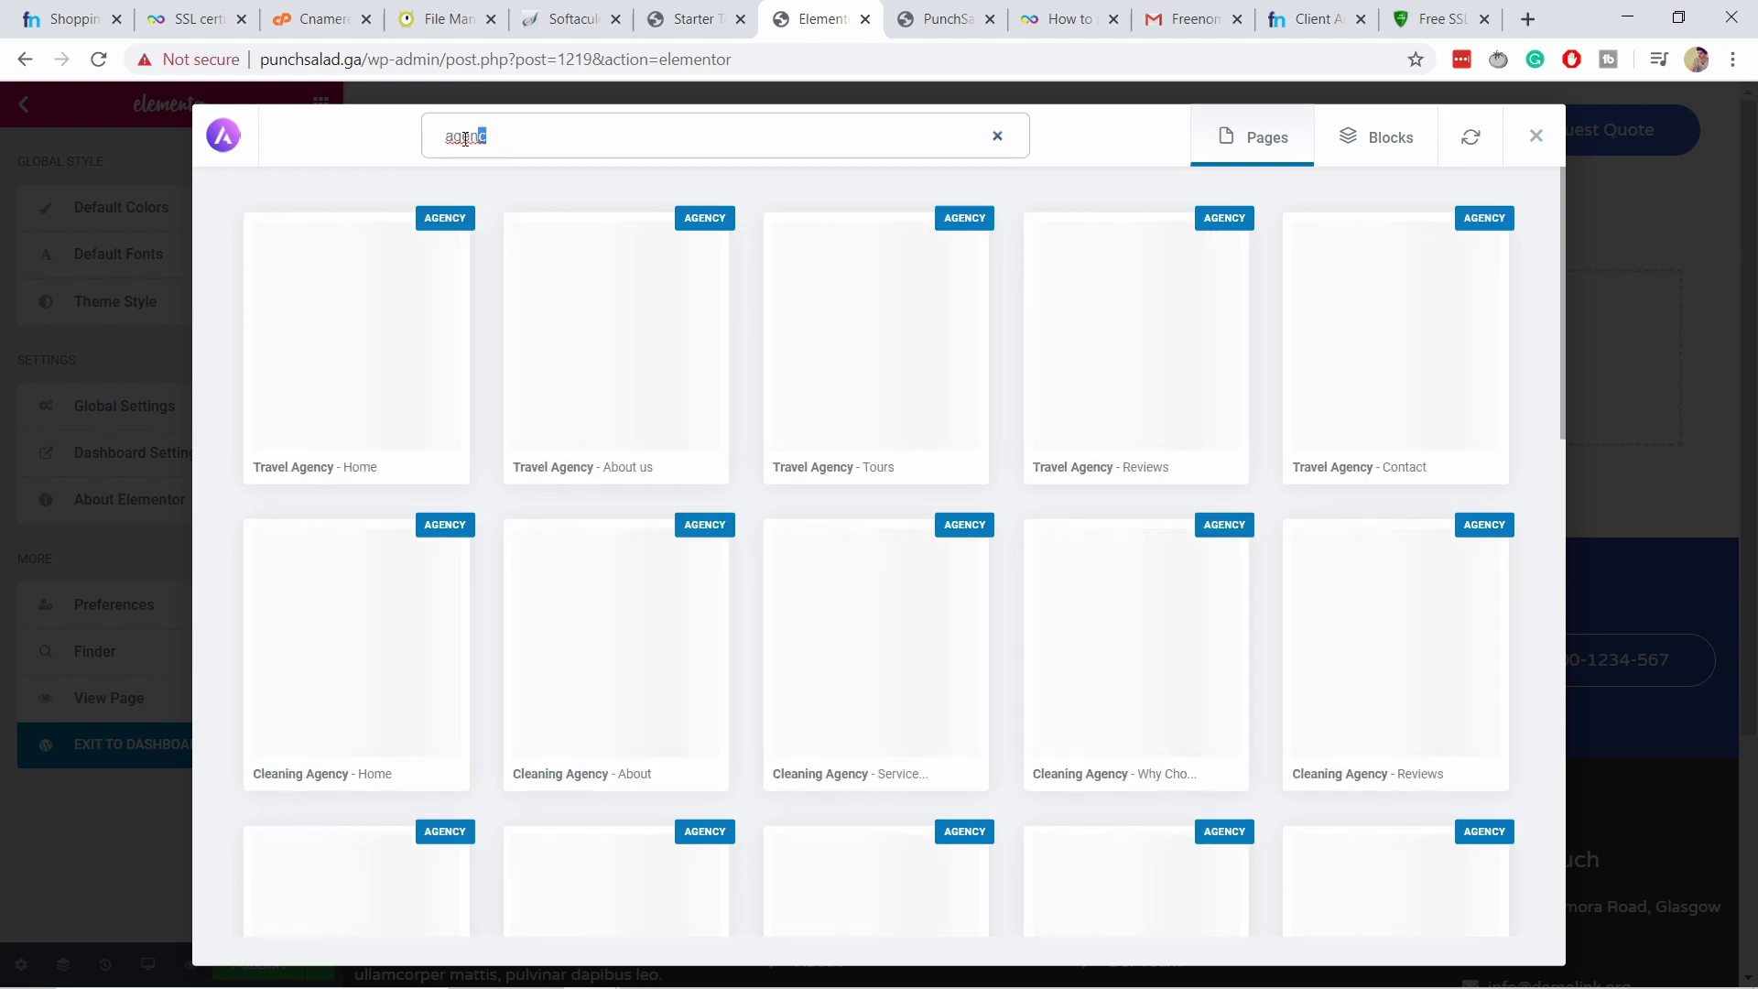
{"action": "type", "text": "y"}
{"action": "scroll", "coordinate": [1249, 500], "scroll_direction": "down", "scroll_amount": 10}
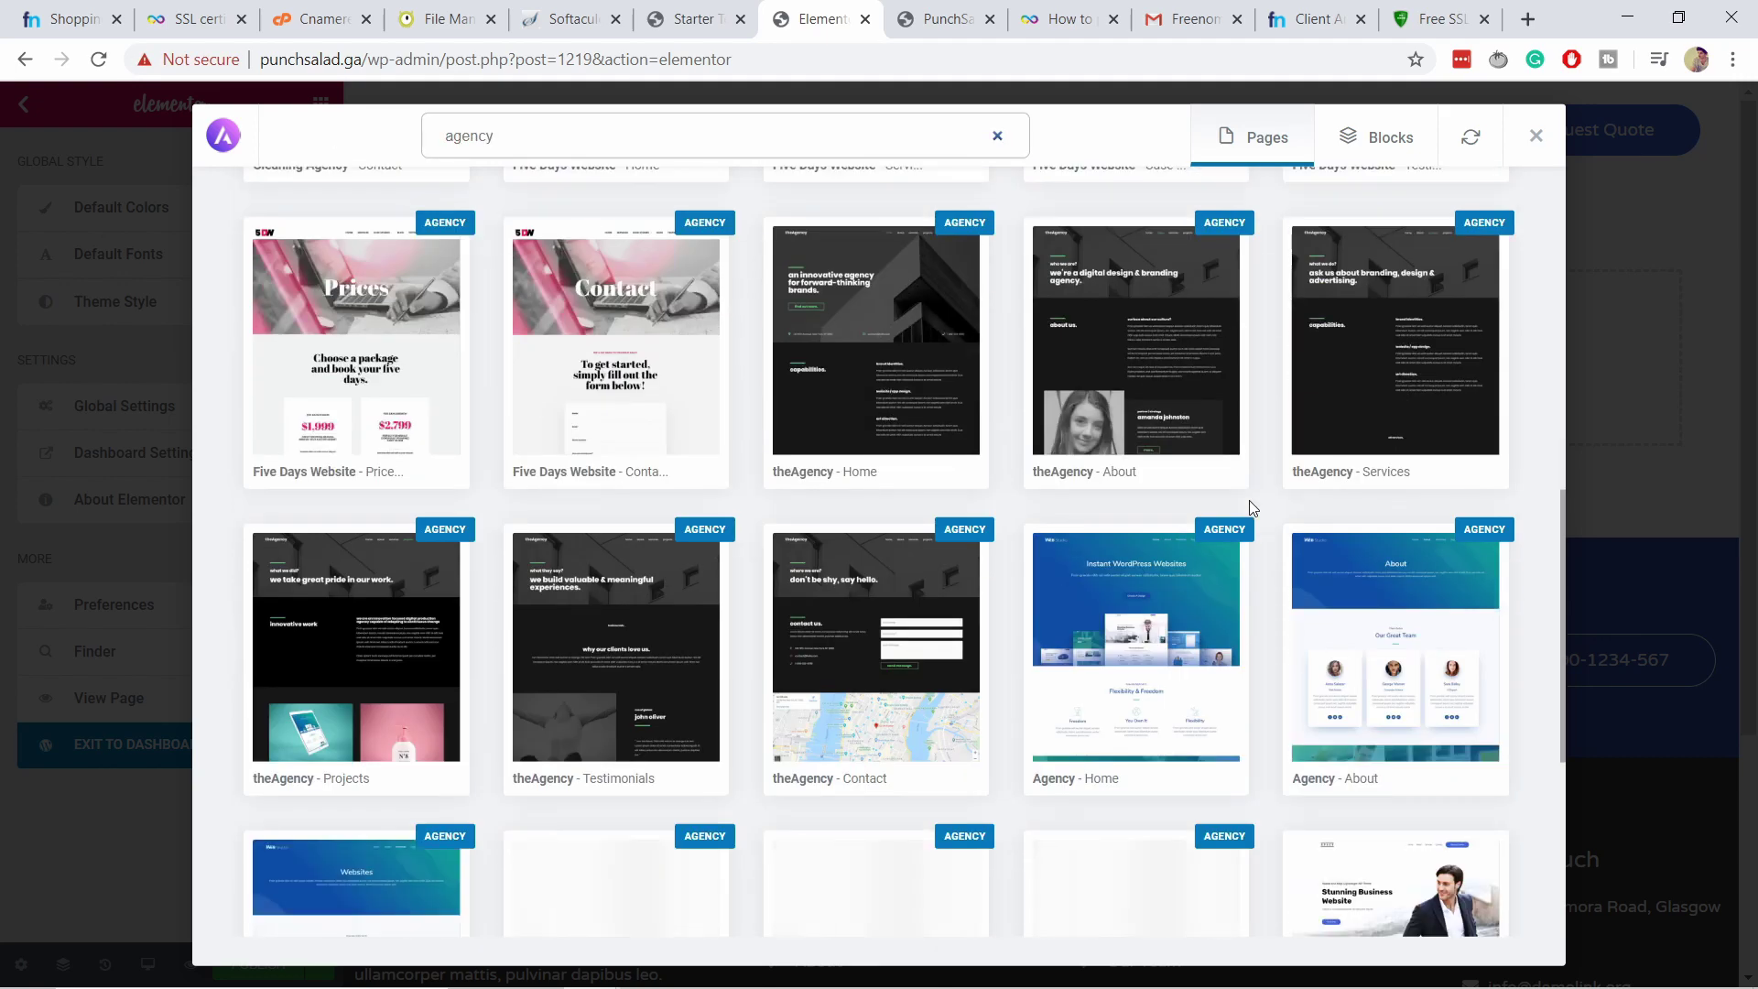
{"action": "scroll", "coordinate": [1248, 500], "scroll_direction": "down", "scroll_amount": 5}
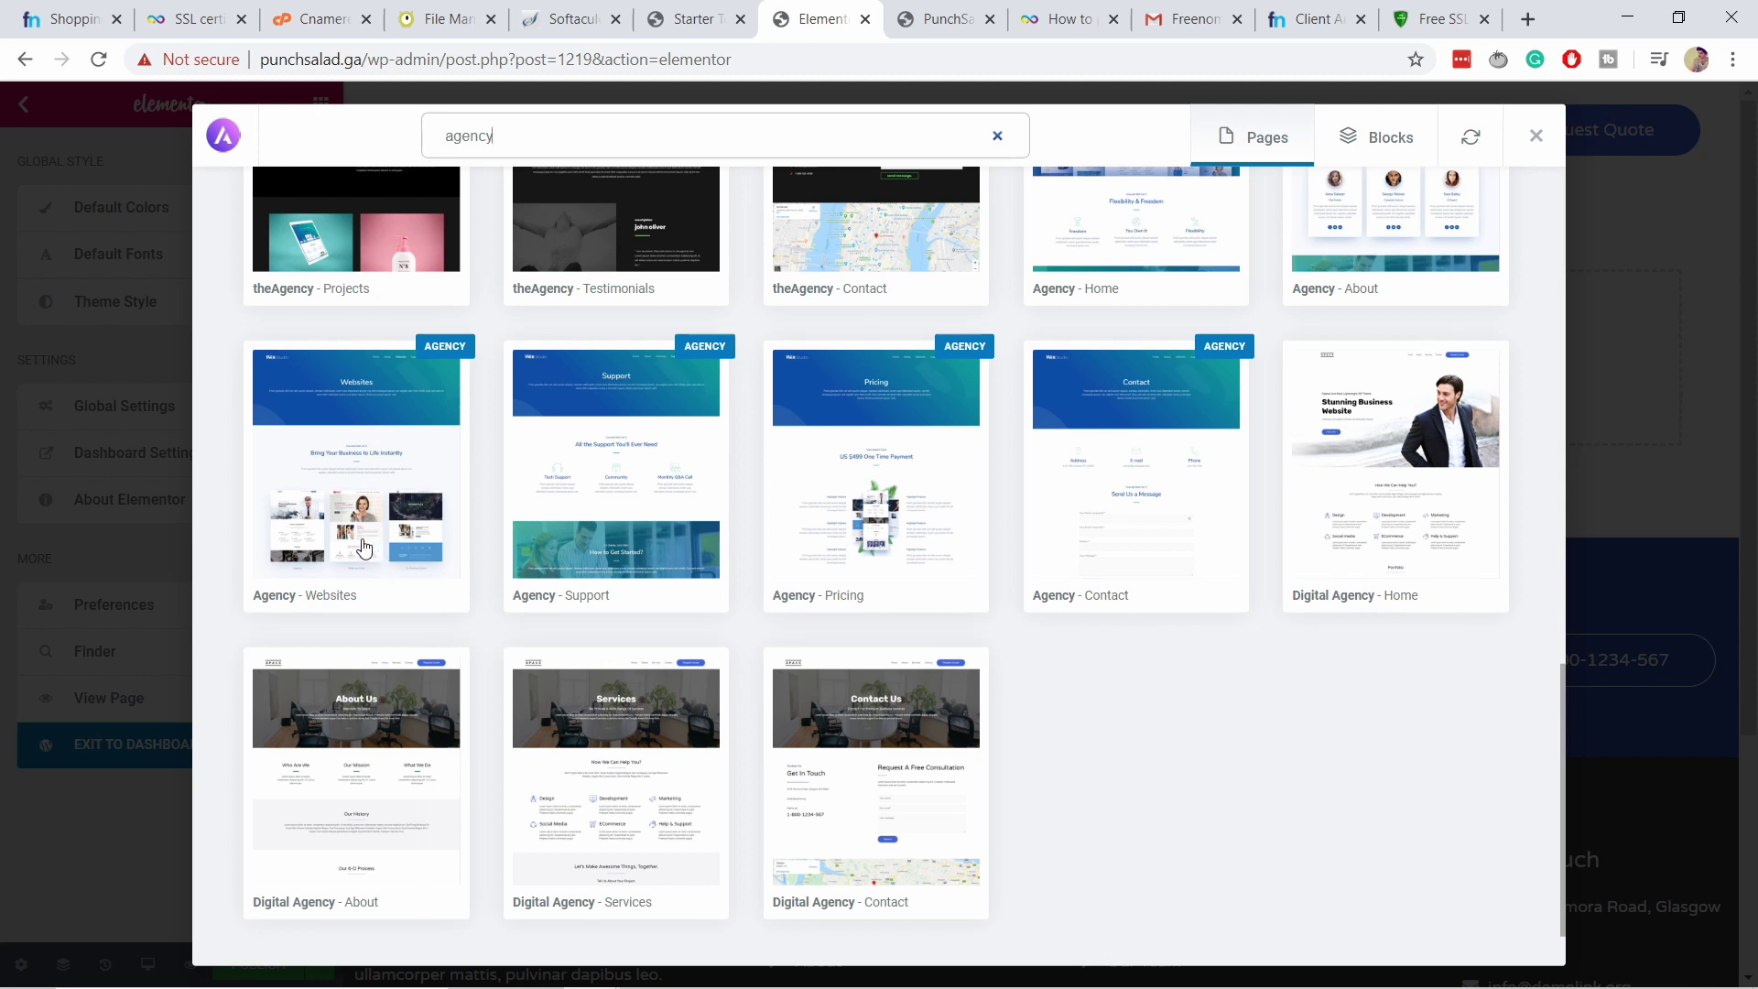
Preview the Digital Agency – About template and import it into the About us page.
{"action": "left_click", "coordinate": [346, 746]}
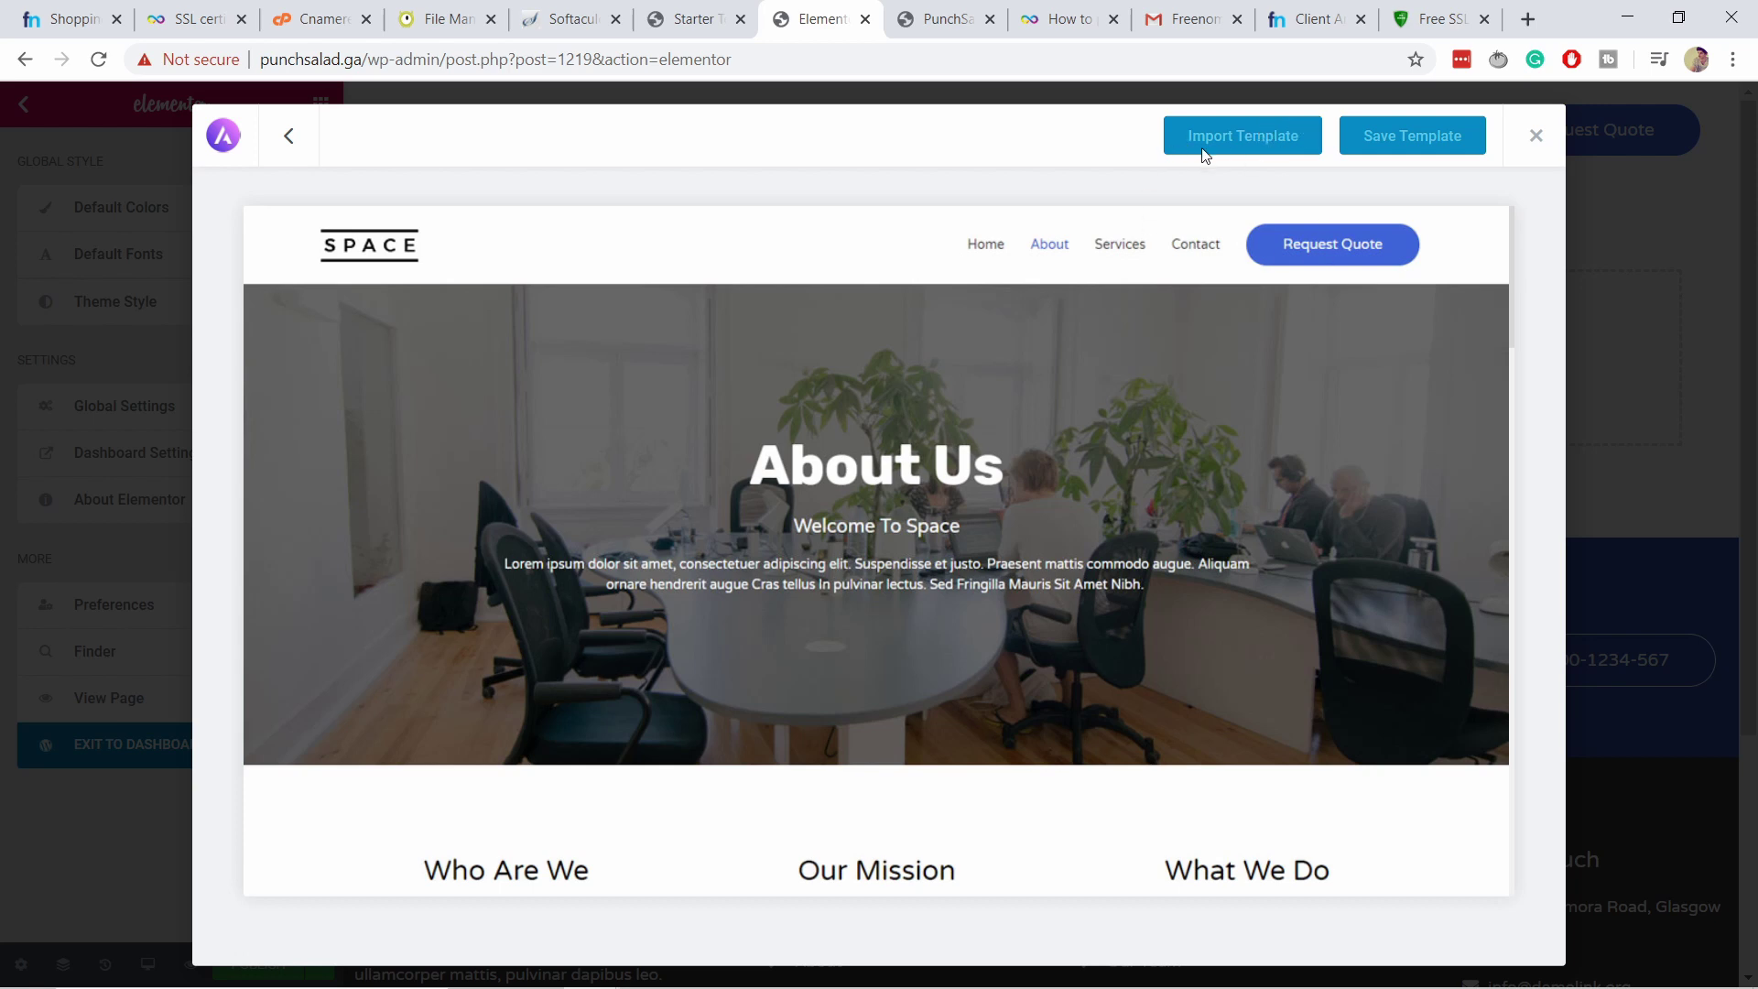
{"action": "scroll", "coordinate": [892, 541], "scroll_direction": "down", "scroll_amount": 10}
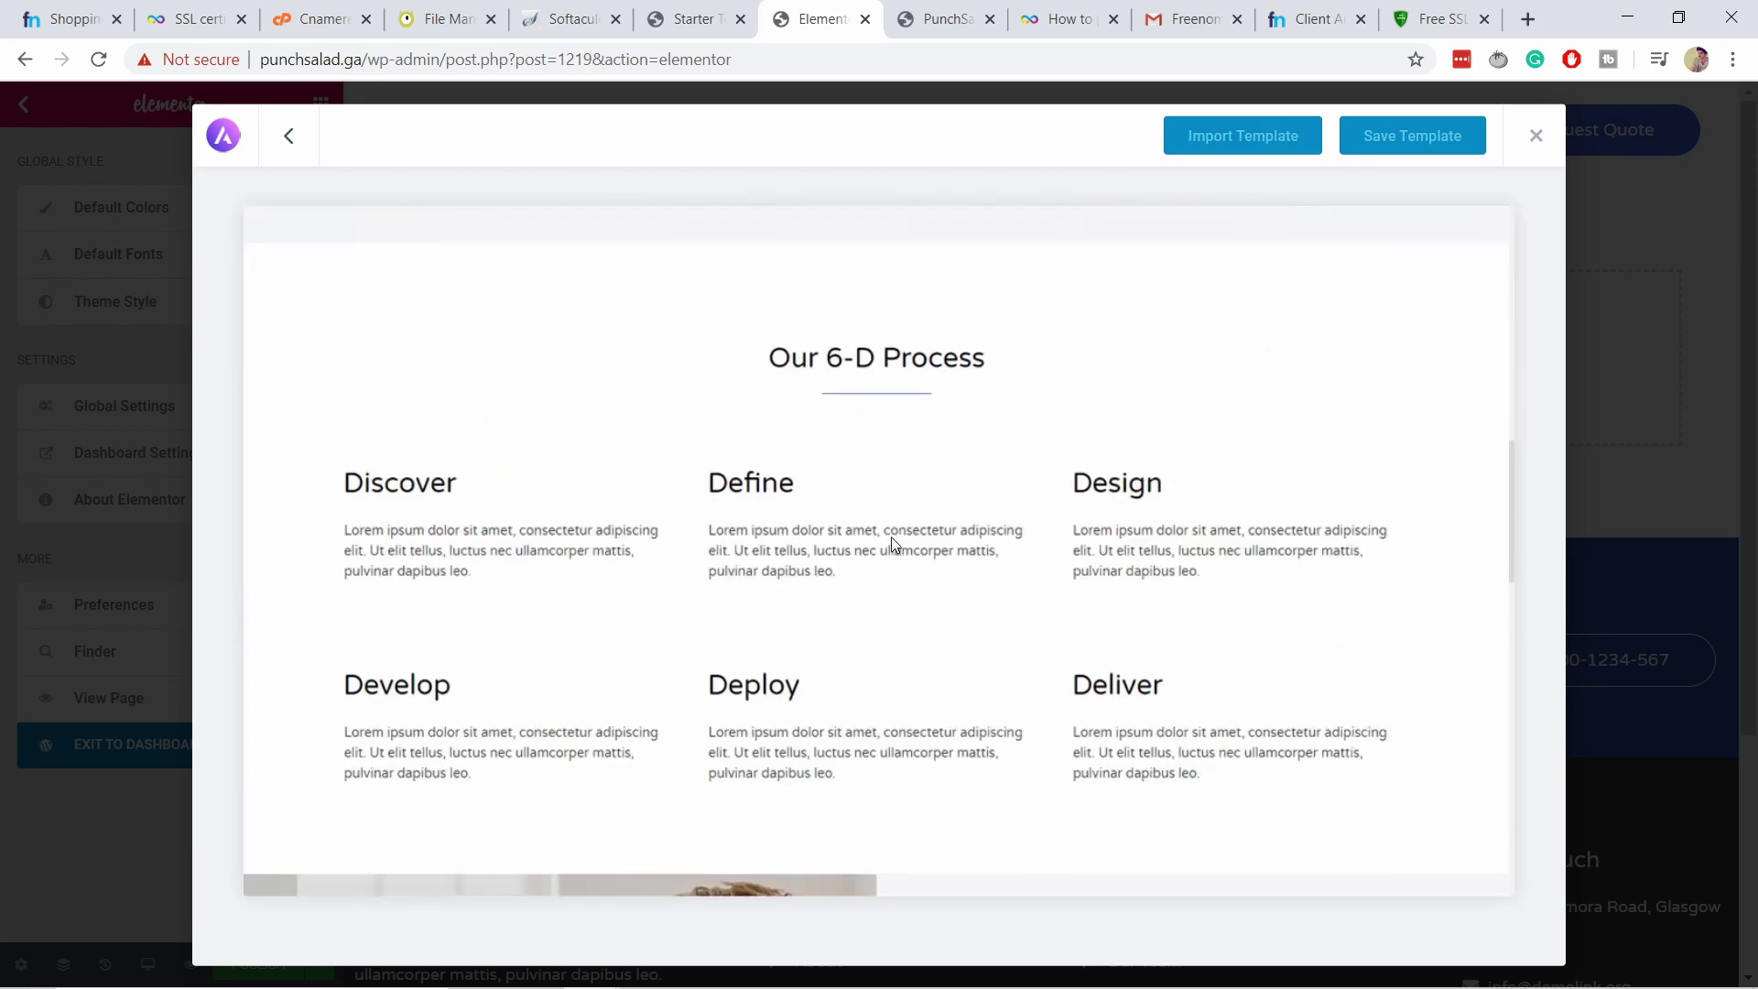
{"action": "scroll", "coordinate": [892, 538], "scroll_direction": "down", "scroll_amount": 10}
{"action": "scroll", "coordinate": [925, 558], "scroll_direction": "up", "scroll_amount": 5}
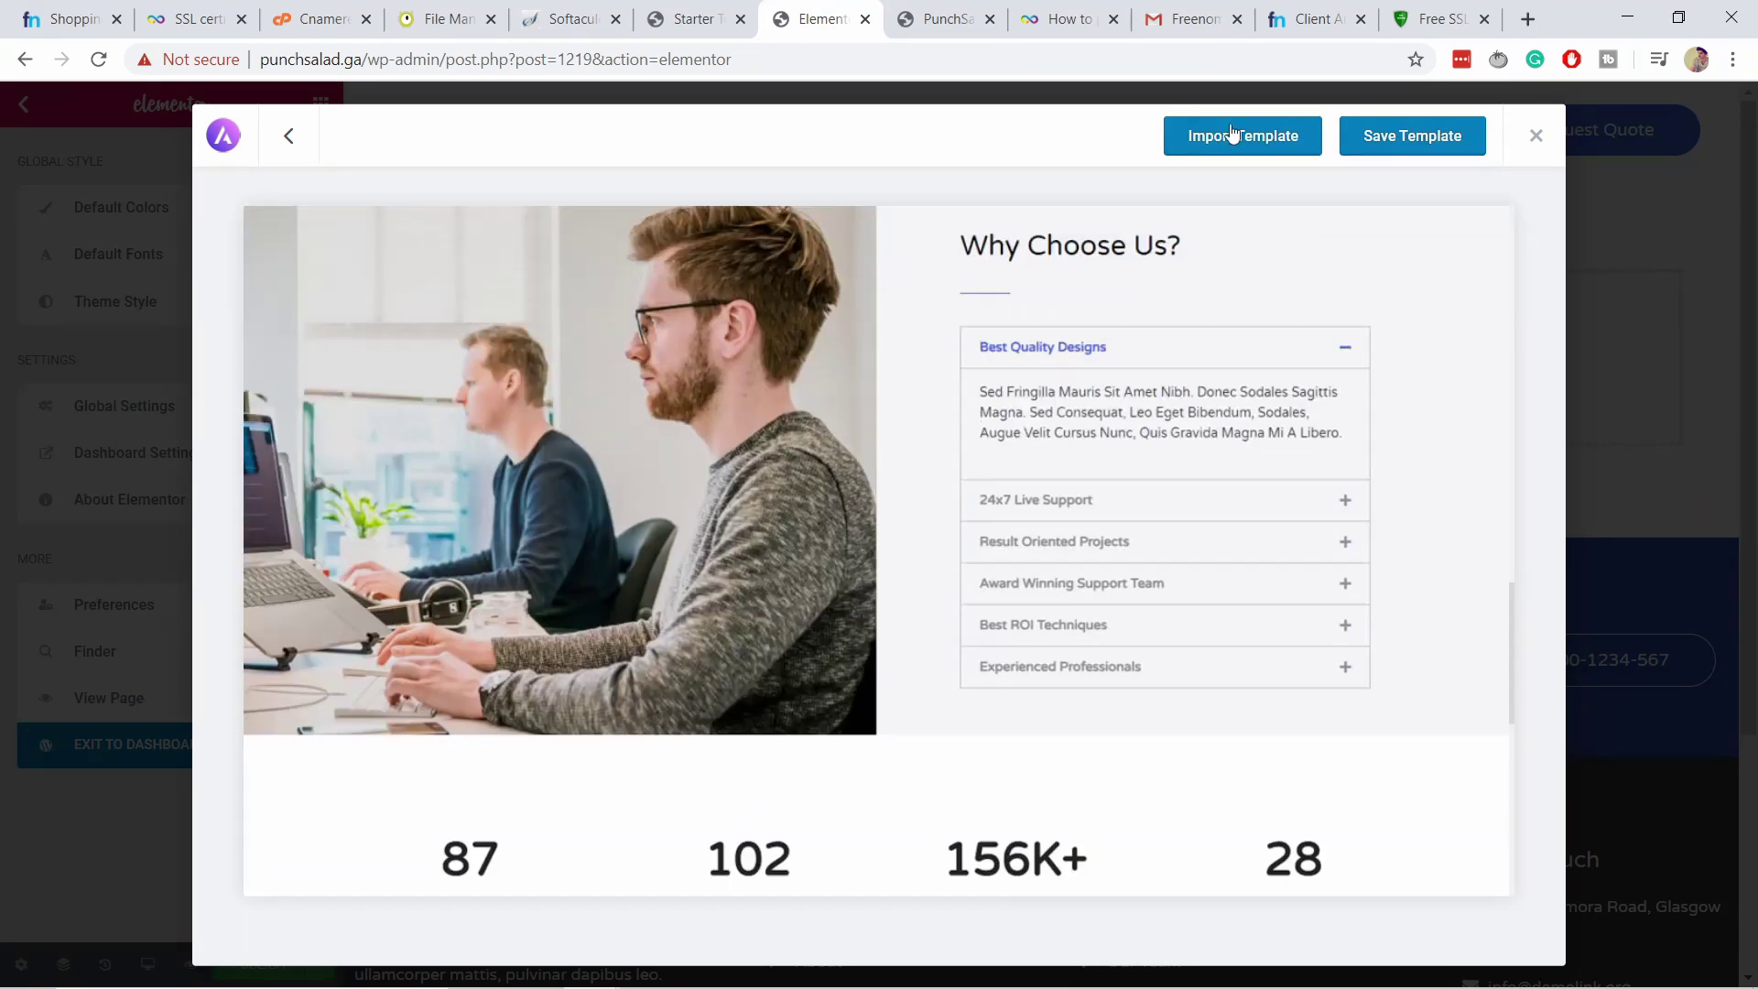
{"action": "left_click", "coordinate": [1228, 134]}
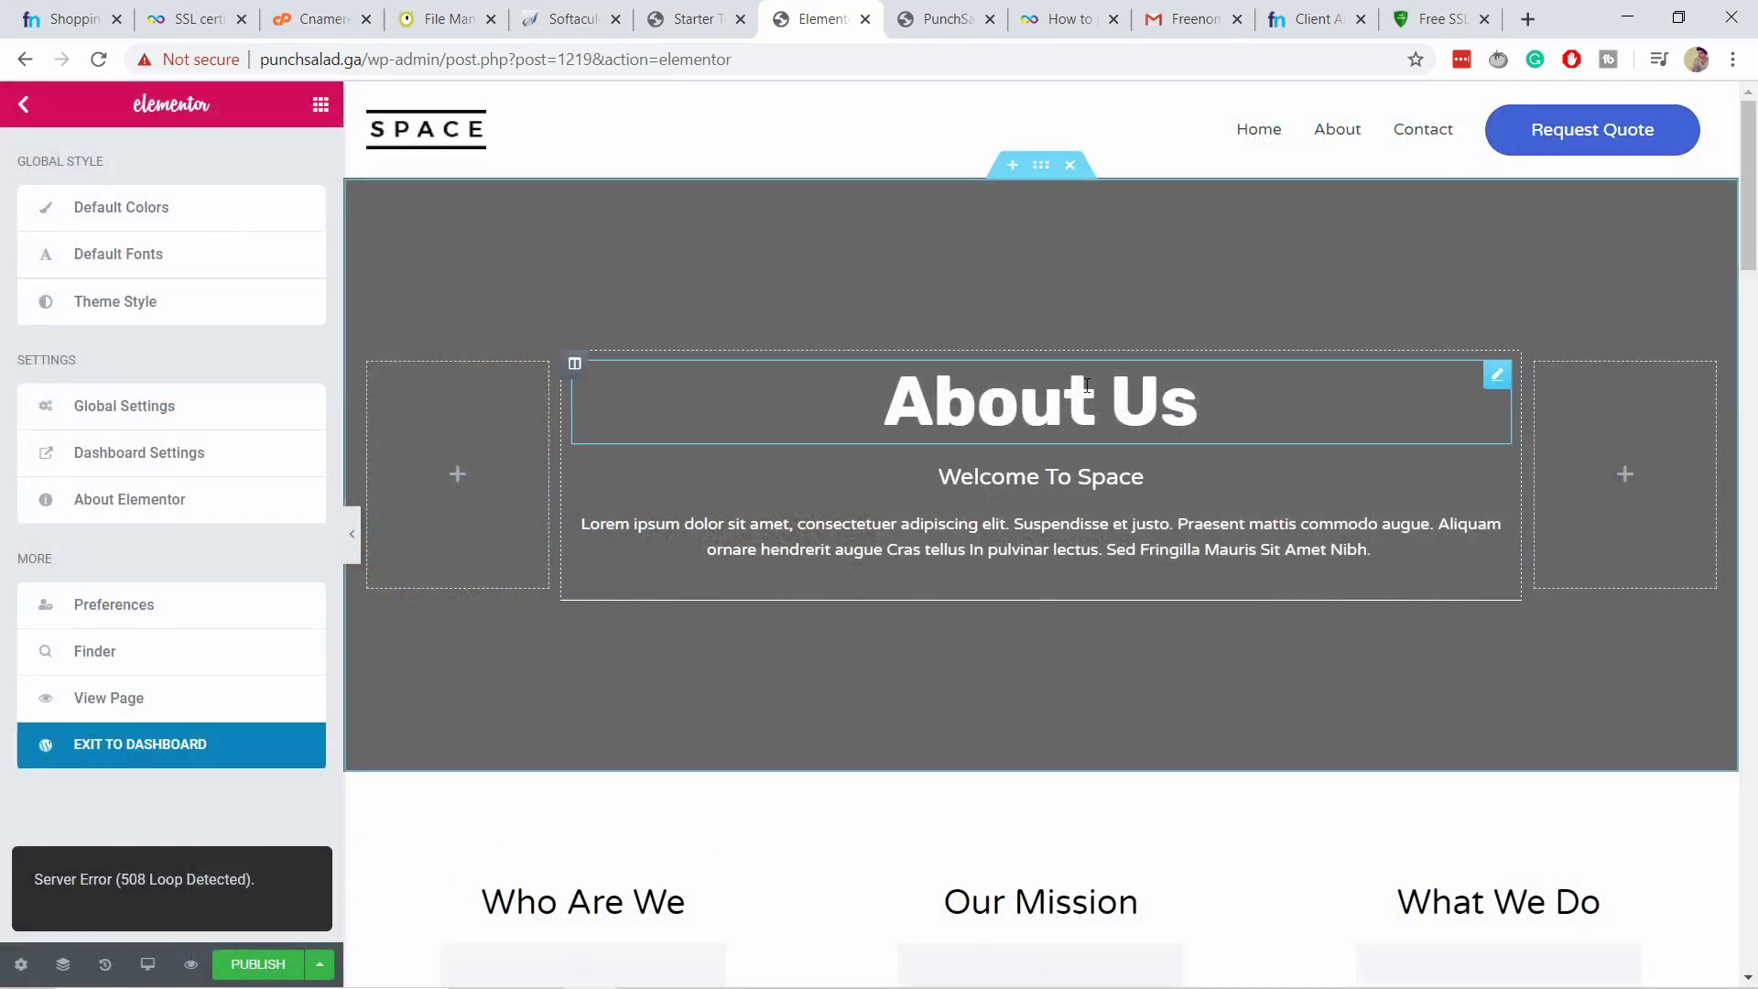
Review the imported Digital Agency About layout and publish the About us page.
{"action": "scroll", "coordinate": [730, 263], "scroll_direction": "down", "scroll_amount": 5}
{"action": "scroll", "coordinate": [751, 261], "scroll_direction": "down", "scroll_amount": 5}
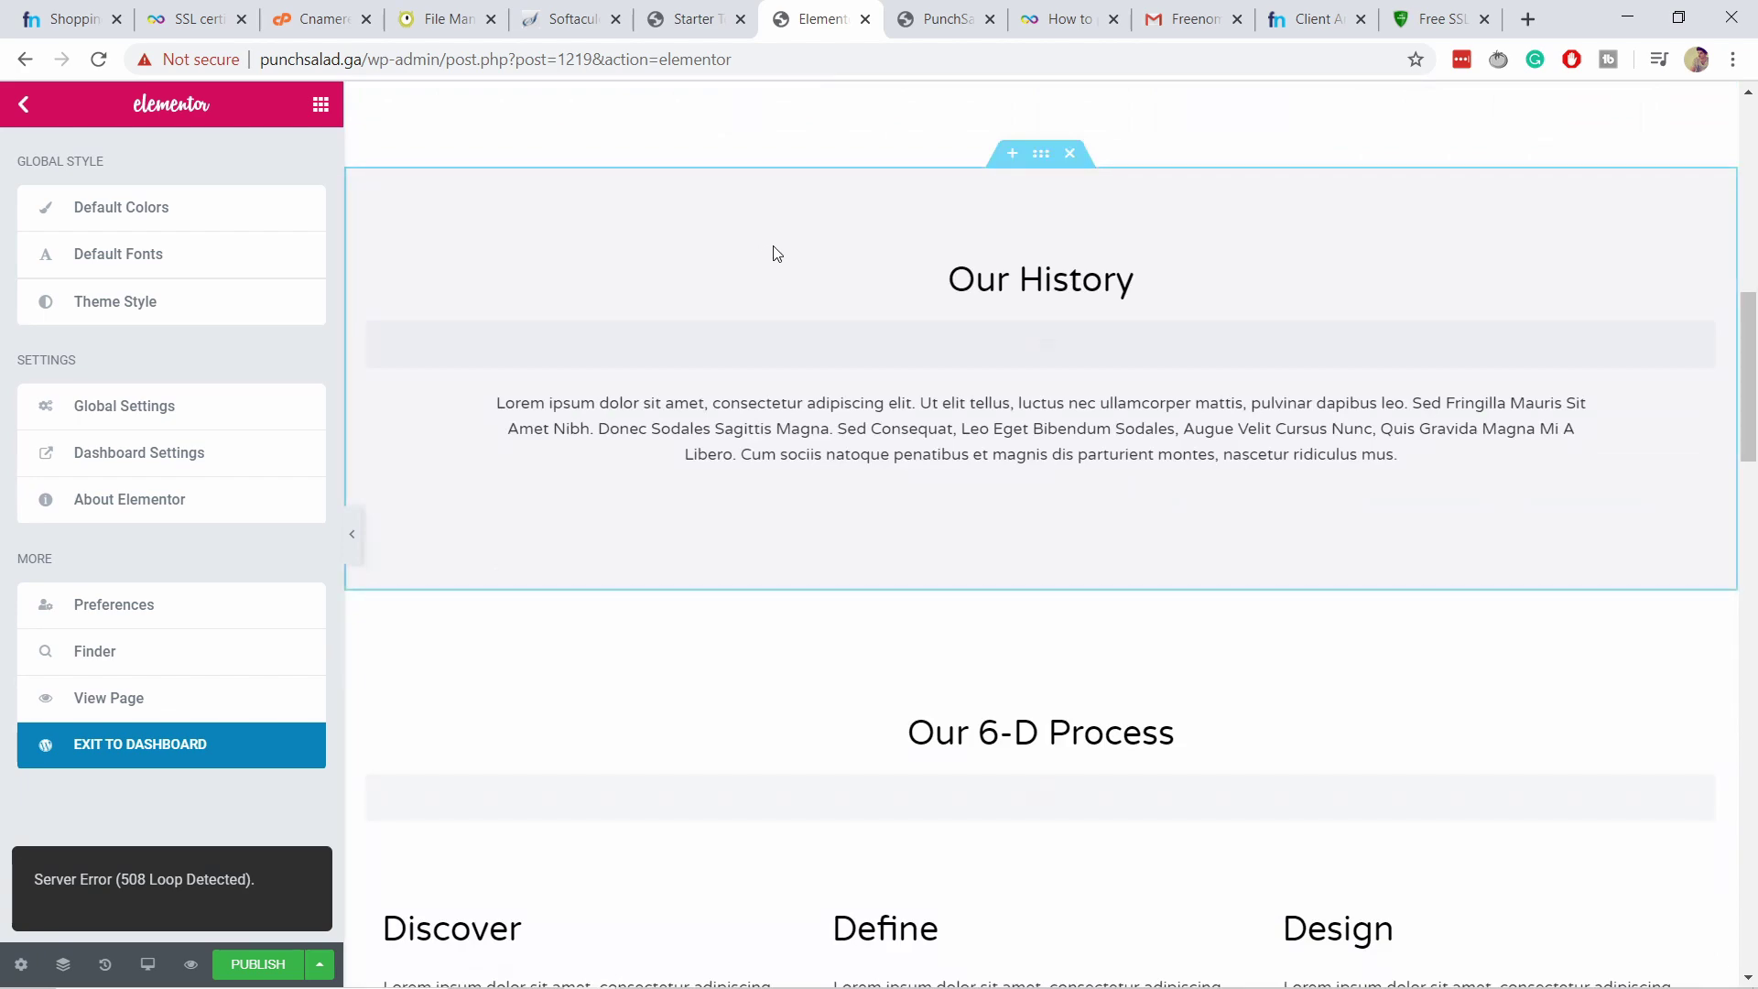
{"action": "scroll", "coordinate": [861, 291], "scroll_direction": "down", "scroll_amount": 2}
{"action": "scroll", "coordinate": [860, 275], "scroll_direction": "down", "scroll_amount": 4}
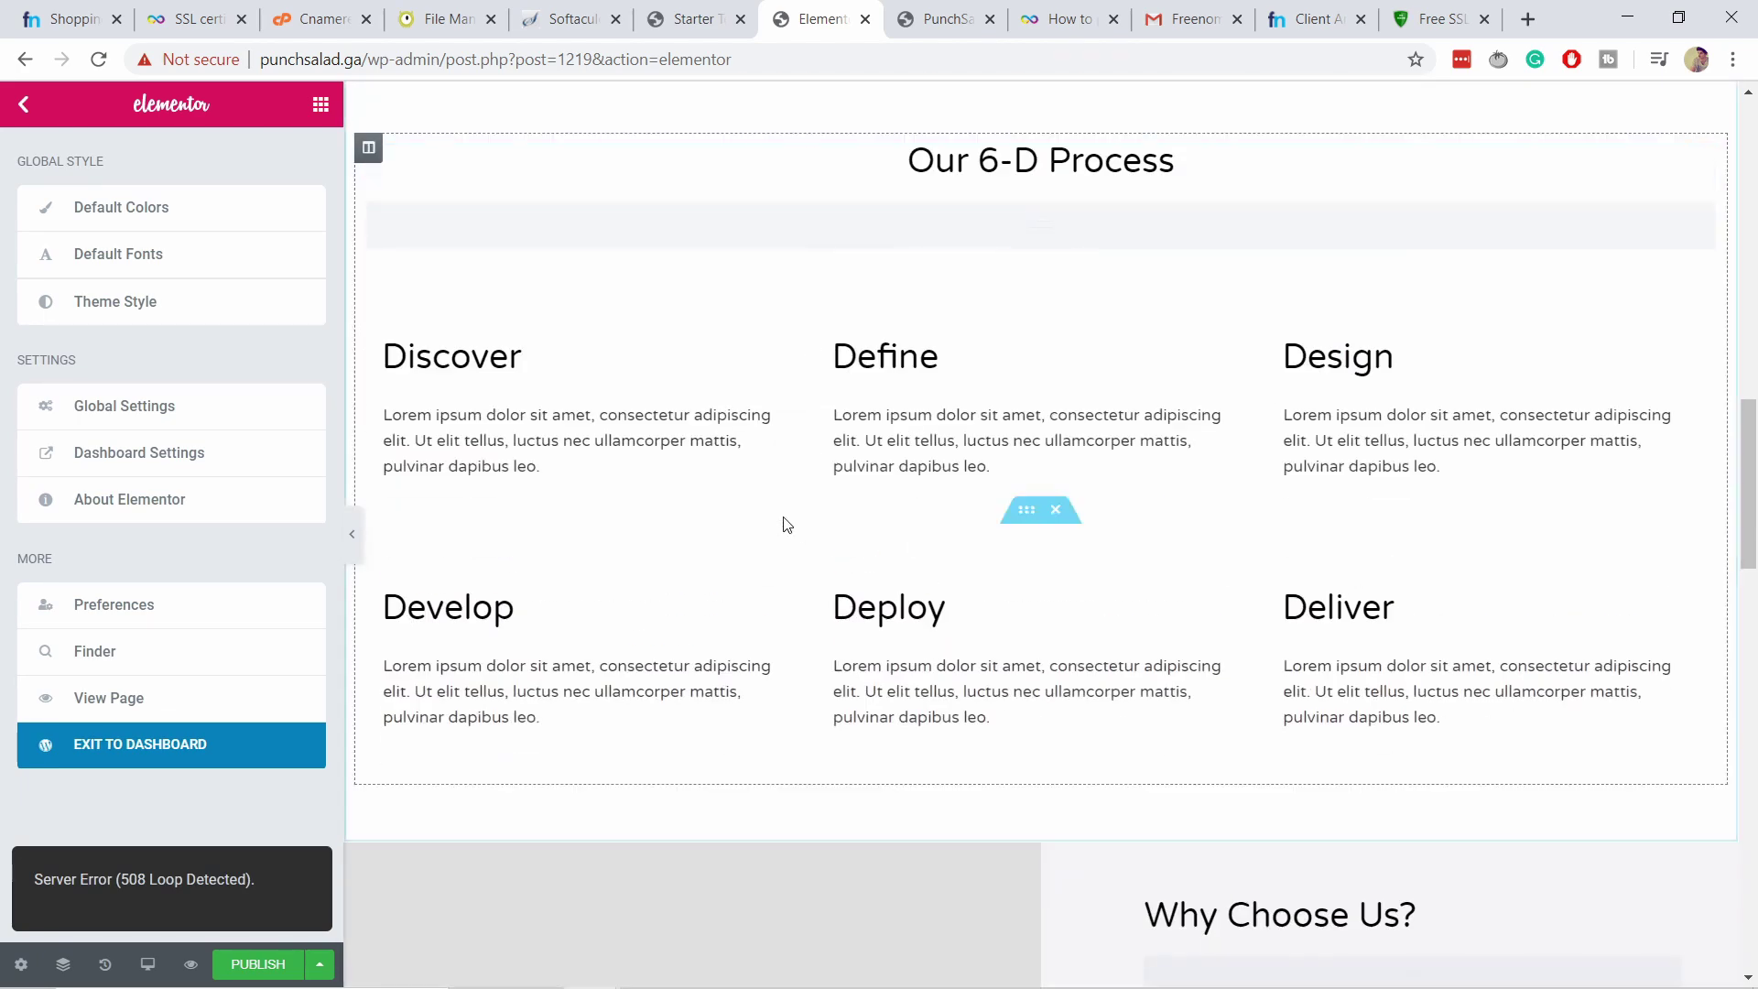
{"action": "scroll", "coordinate": [784, 623], "scroll_direction": "down", "scroll_amount": 5}
{"action": "scroll", "coordinate": [981, 706], "scroll_direction": "down", "scroll_amount": 8}
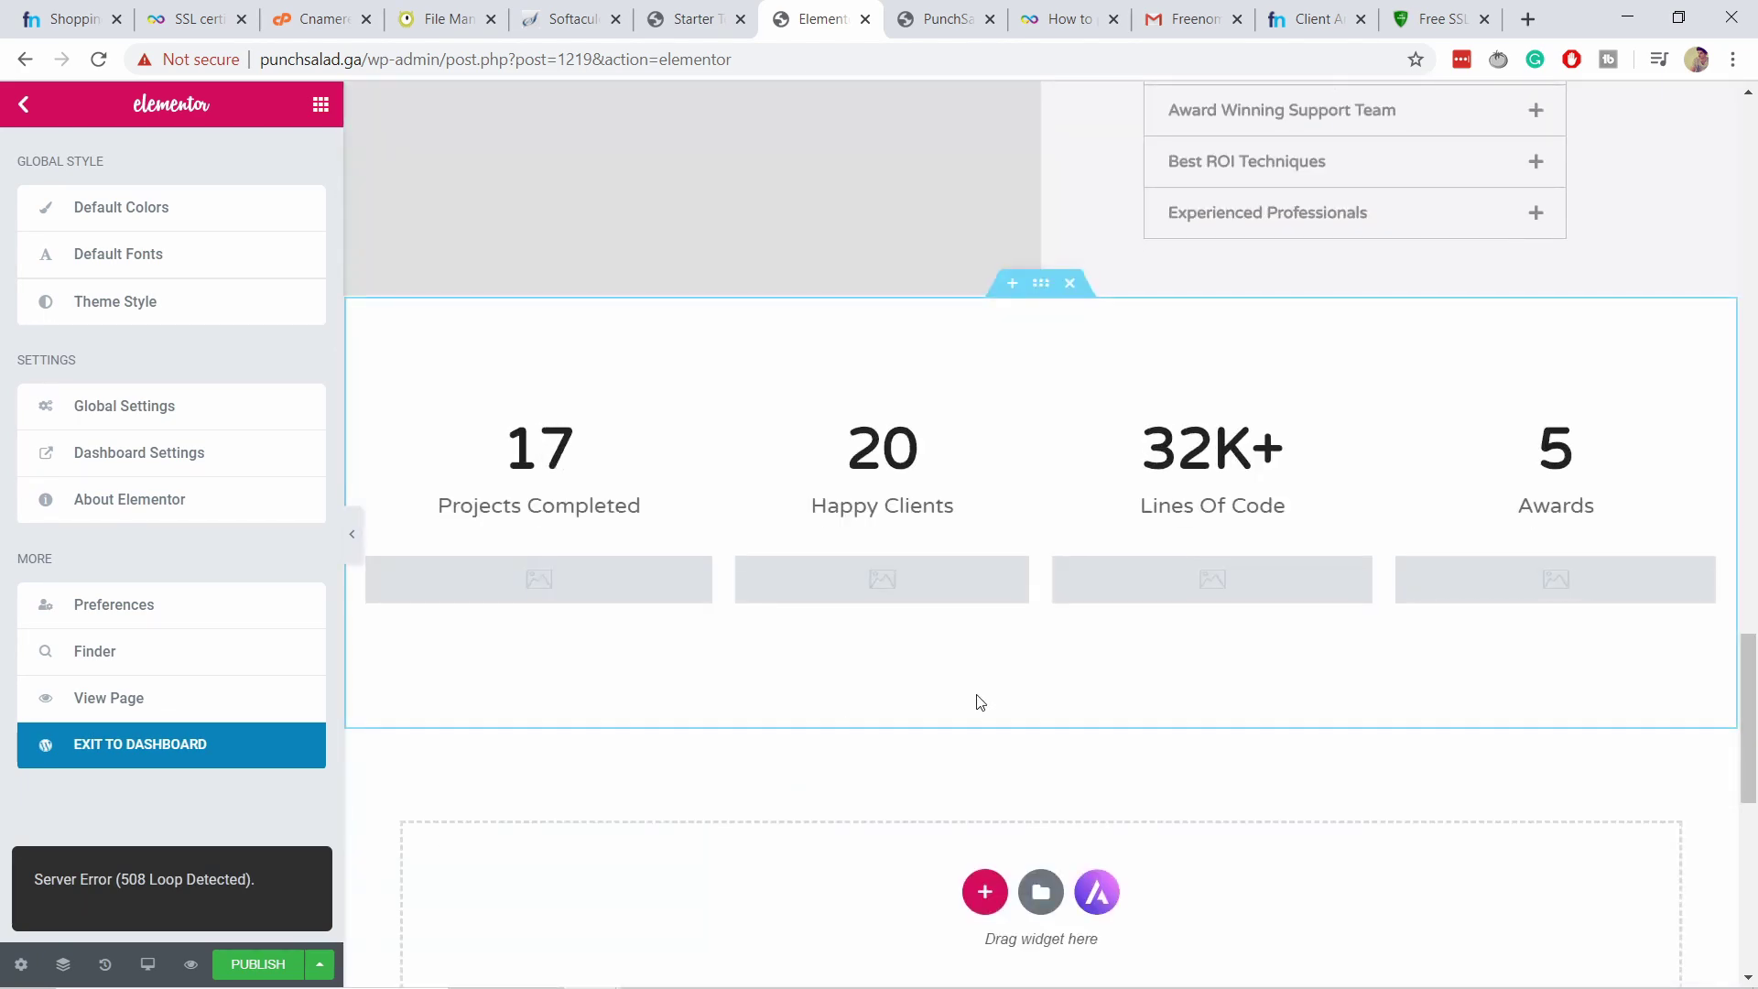
{"action": "scroll", "coordinate": [887, 648], "scroll_direction": "down", "scroll_amount": 4}
{"action": "scroll", "coordinate": [923, 606], "scroll_direction": "up", "scroll_amount": 6}
{"action": "scroll", "coordinate": [923, 609], "scroll_direction": "up", "scroll_amount": 15}
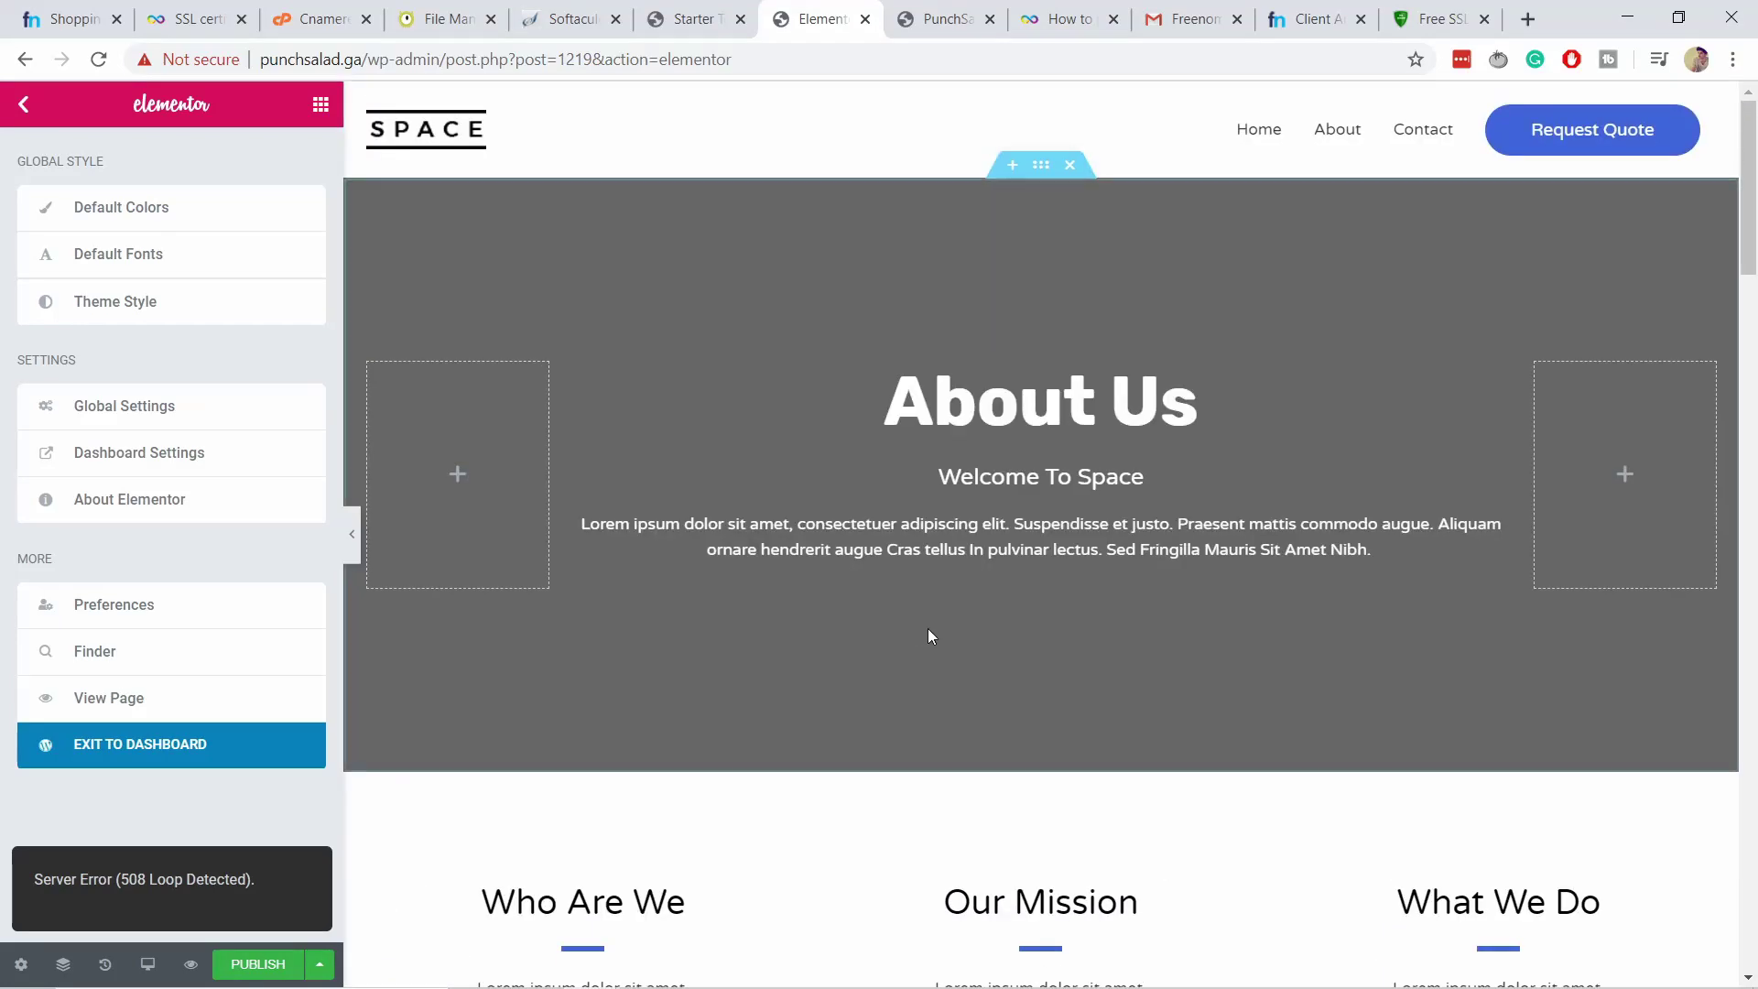
{"action": "left_click", "coordinate": [247, 969]}
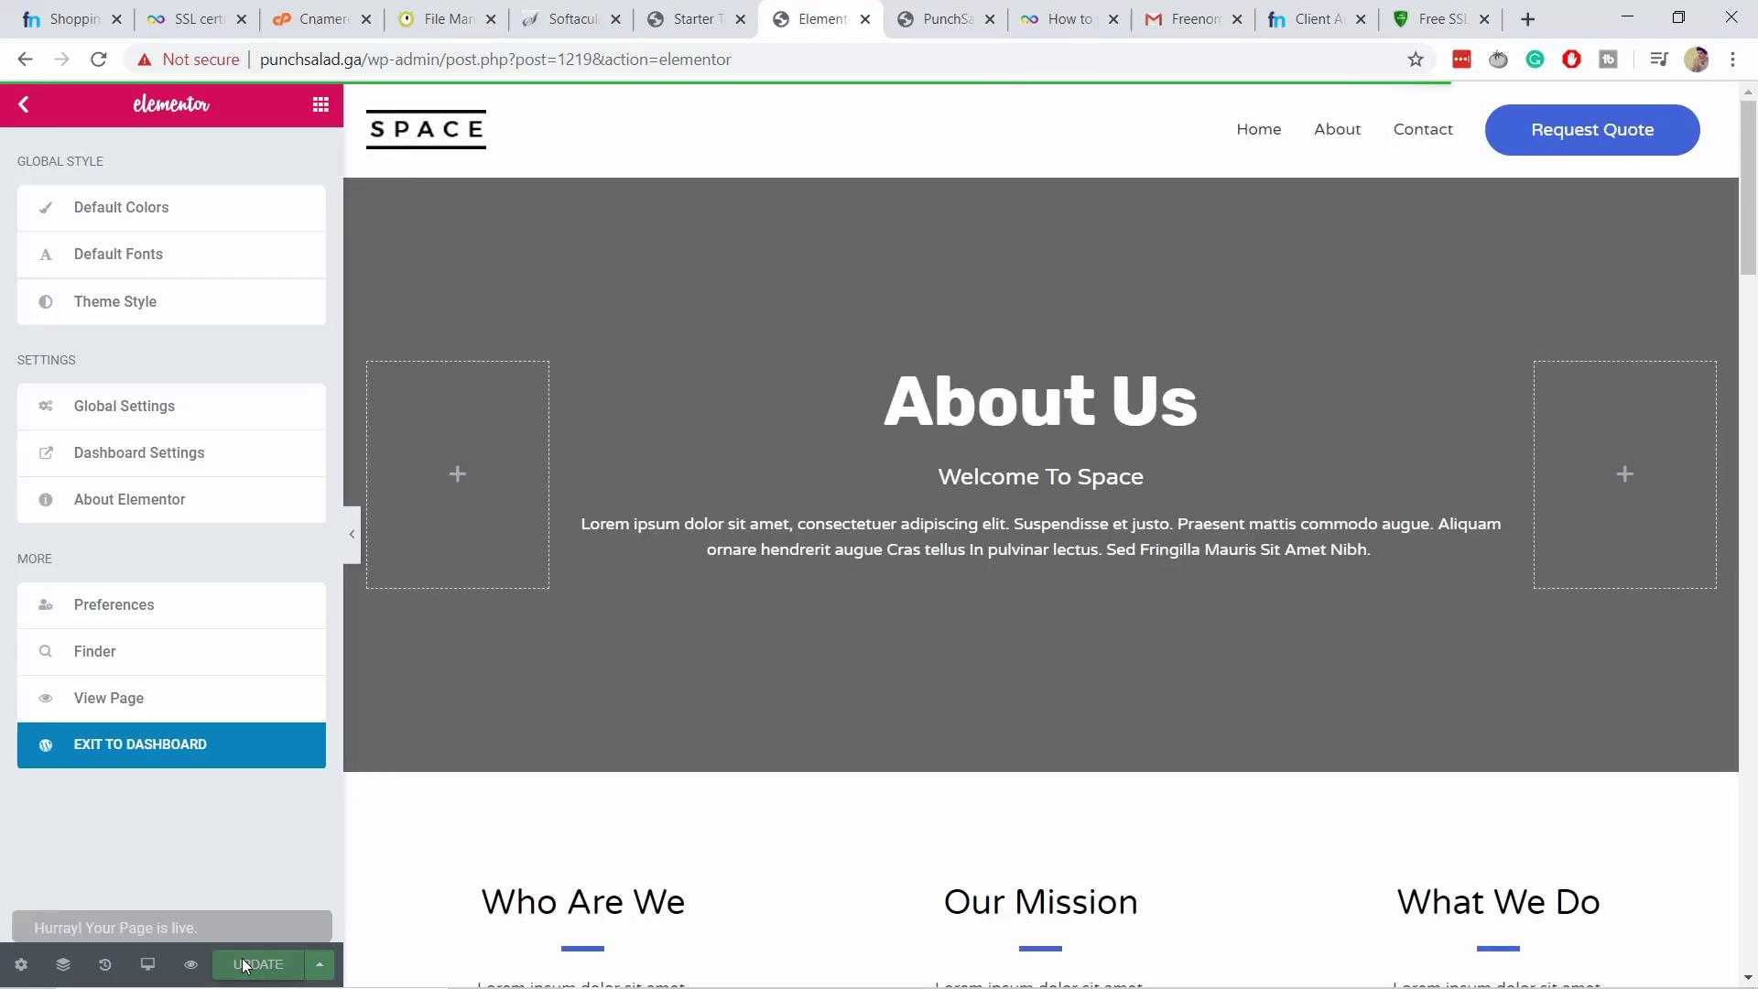
Open the published About us page in a new browser tab.
{"action": "right_click", "coordinate": [120, 702]}
{"action": "left_click", "coordinate": [197, 711]}
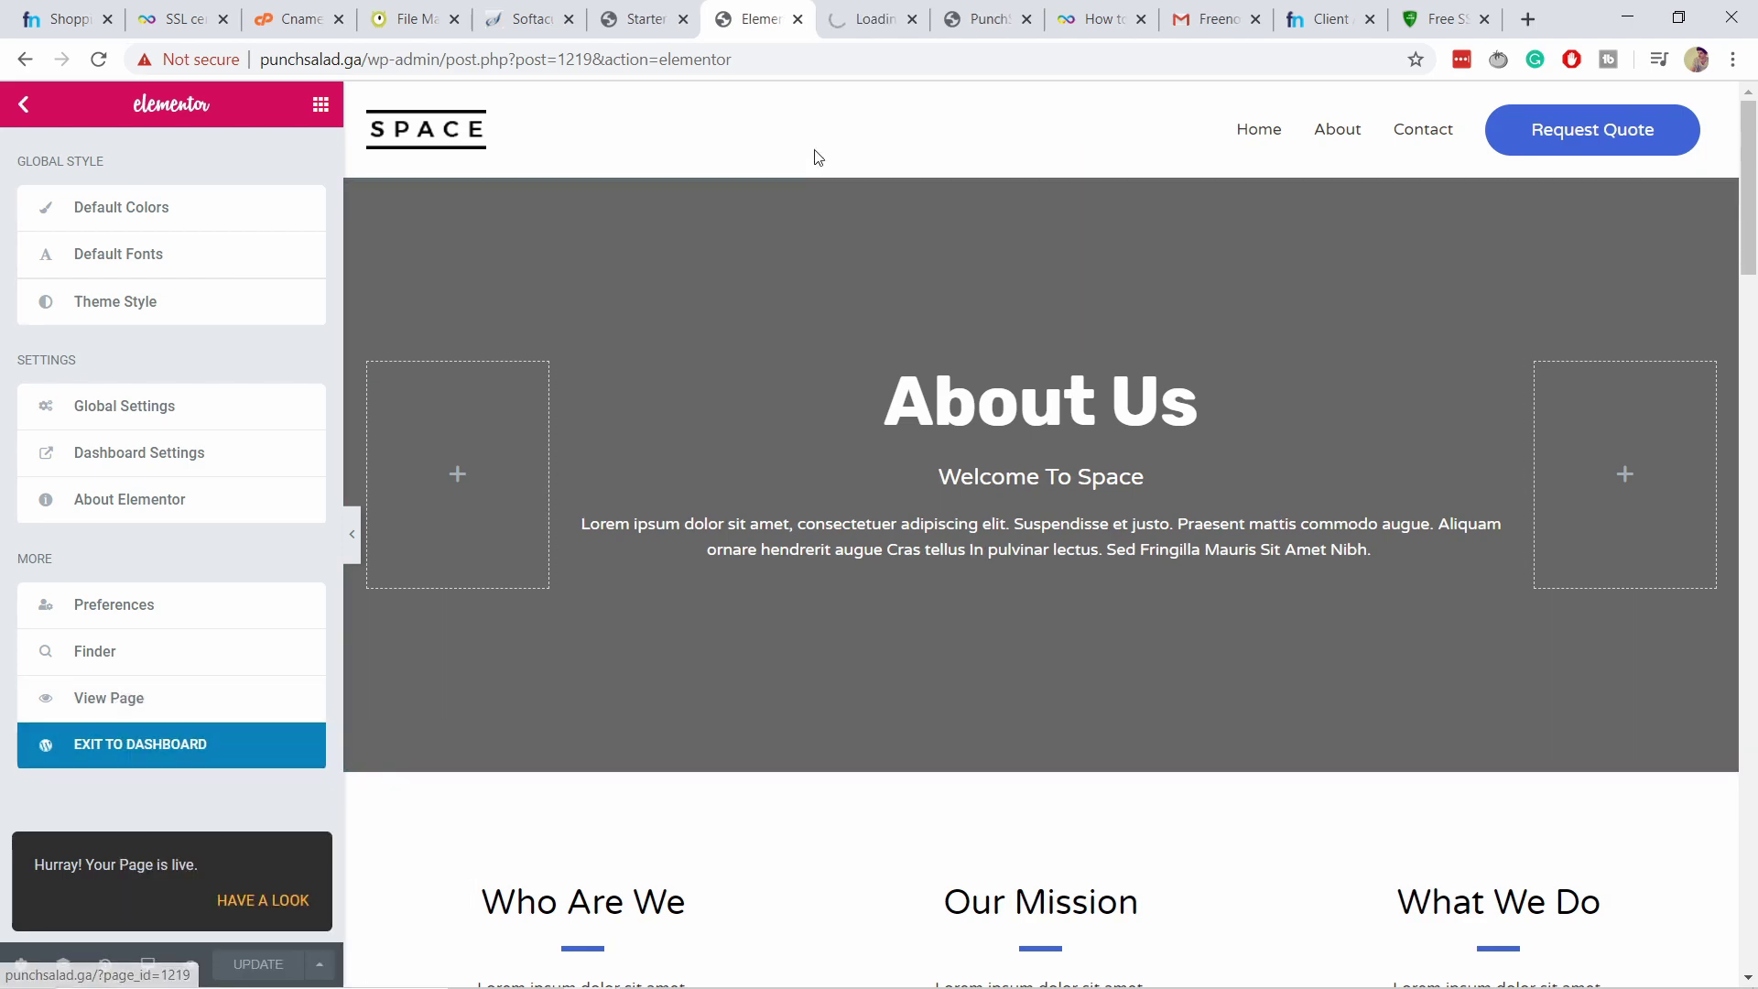
{"action": "left_click", "coordinate": [866, 19]}
Scroll through the live About Us page's Who Are We, Our Mission and Our History sections.
{"action": "scroll", "coordinate": [846, 318], "scroll_direction": "down", "scroll_amount": 15}
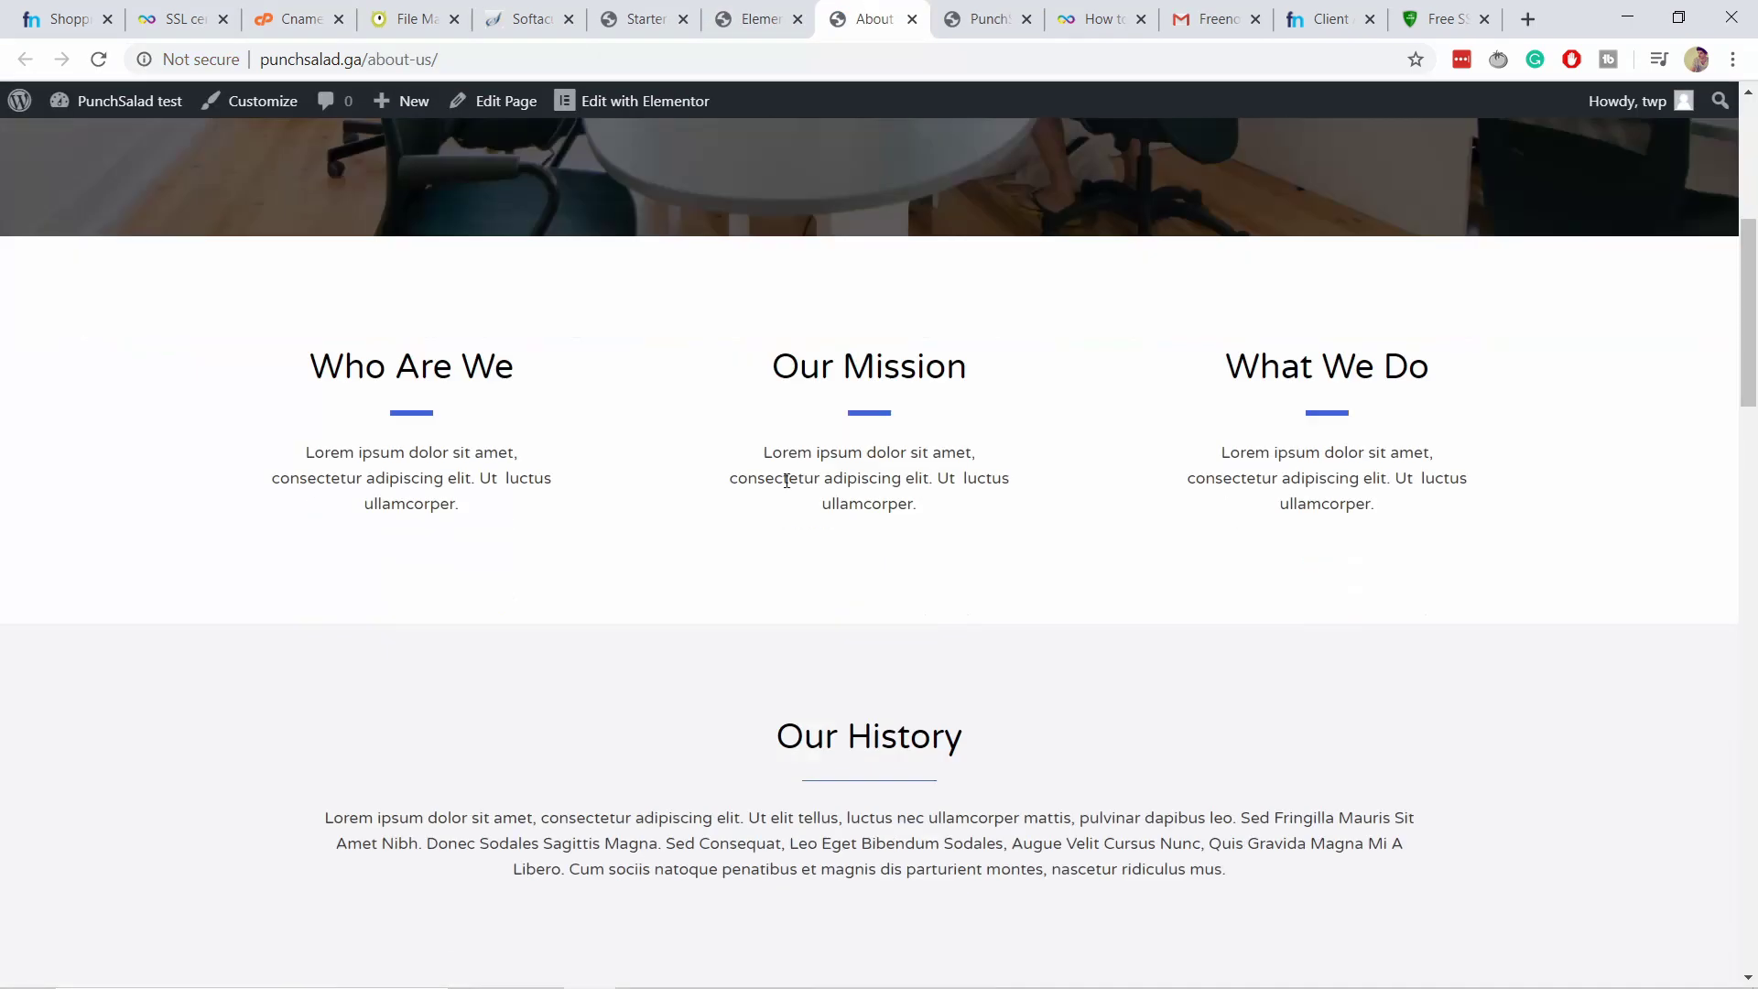
{"action": "scroll", "coordinate": [860, 520], "scroll_direction": "up", "scroll_amount": 6}
{"action": "scroll", "coordinate": [861, 520], "scroll_direction": "up", "scroll_amount": 9}
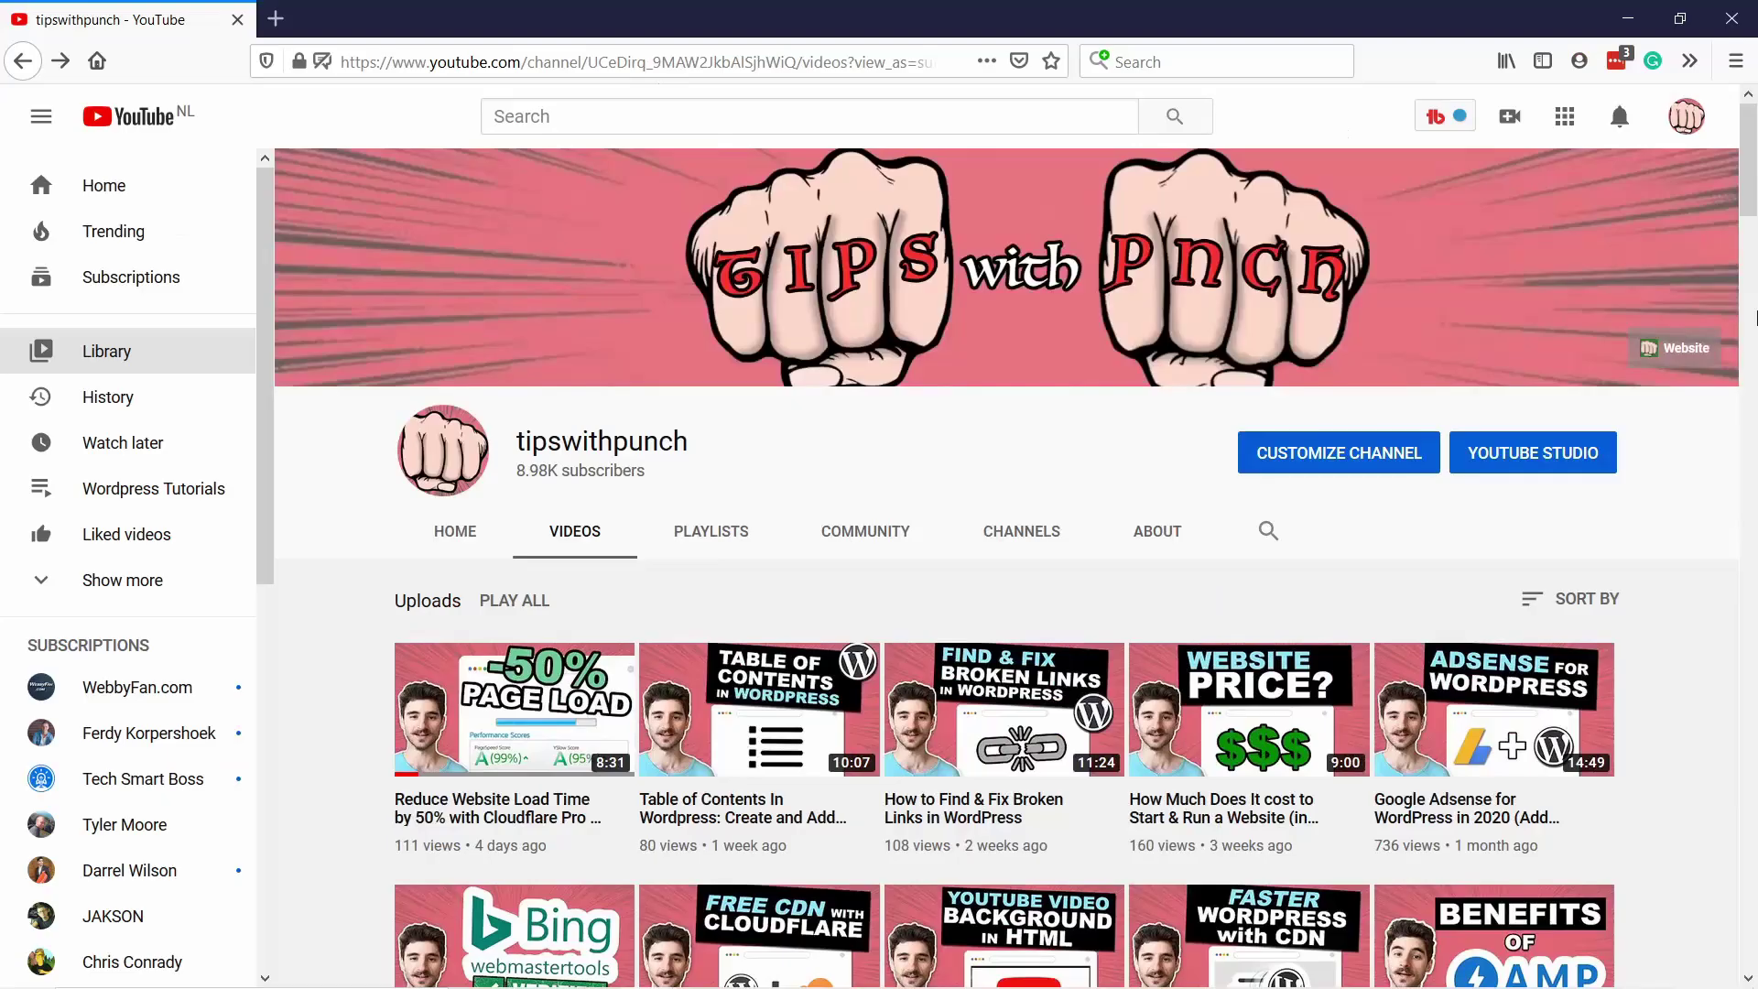
{"action": "scroll", "coordinate": [1756, 316], "scroll_direction": "down", "scroll_amount": 5}
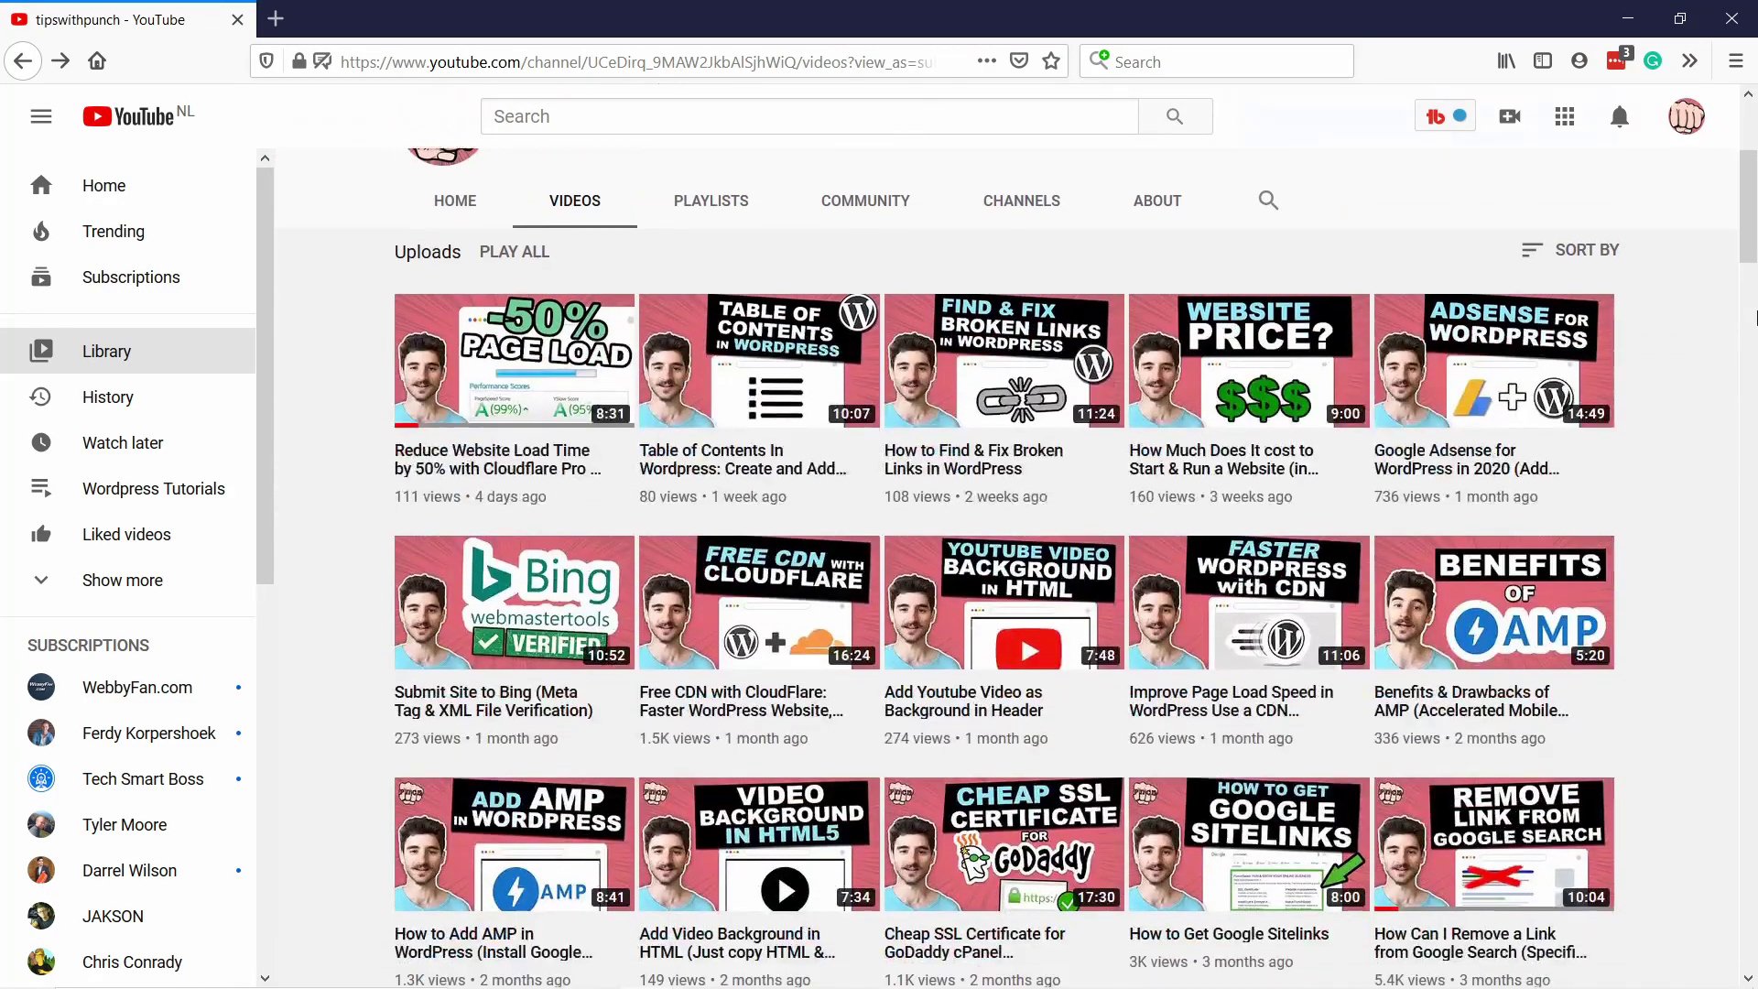
{"action": "scroll", "coordinate": [1755, 316], "scroll_direction": "down", "scroll_amount": 7}
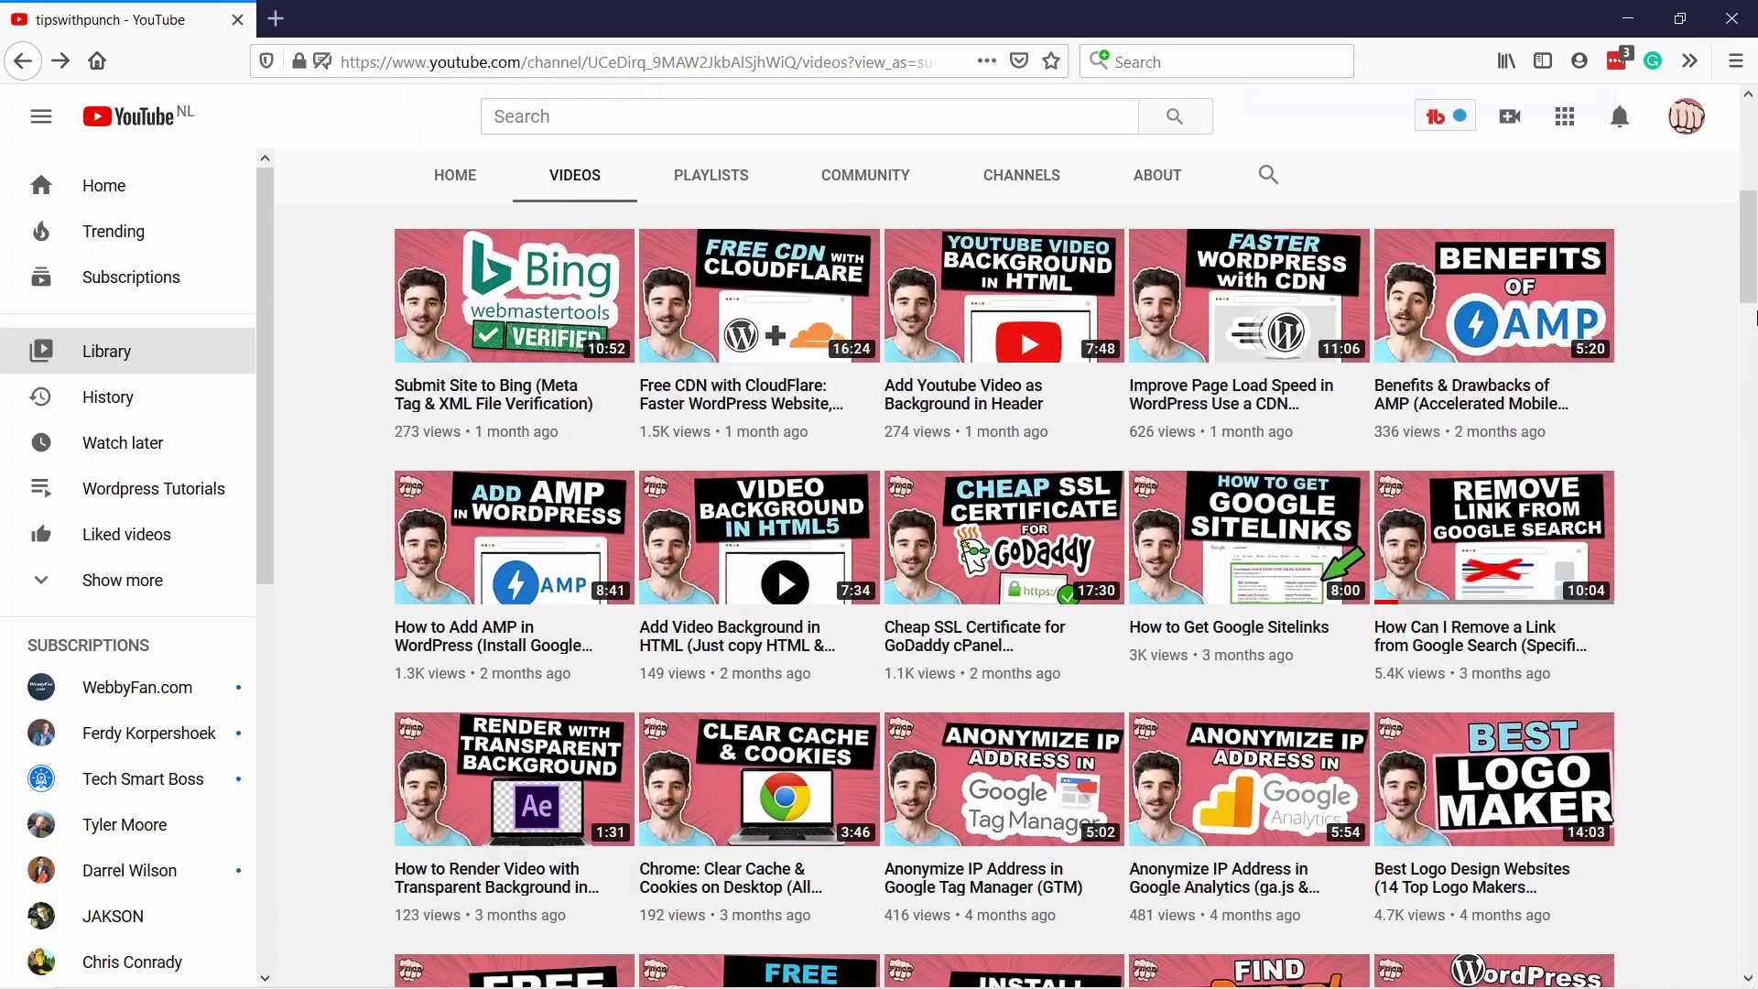
{"action": "scroll", "coordinate": [1755, 316], "scroll_direction": "down", "scroll_amount": 6}
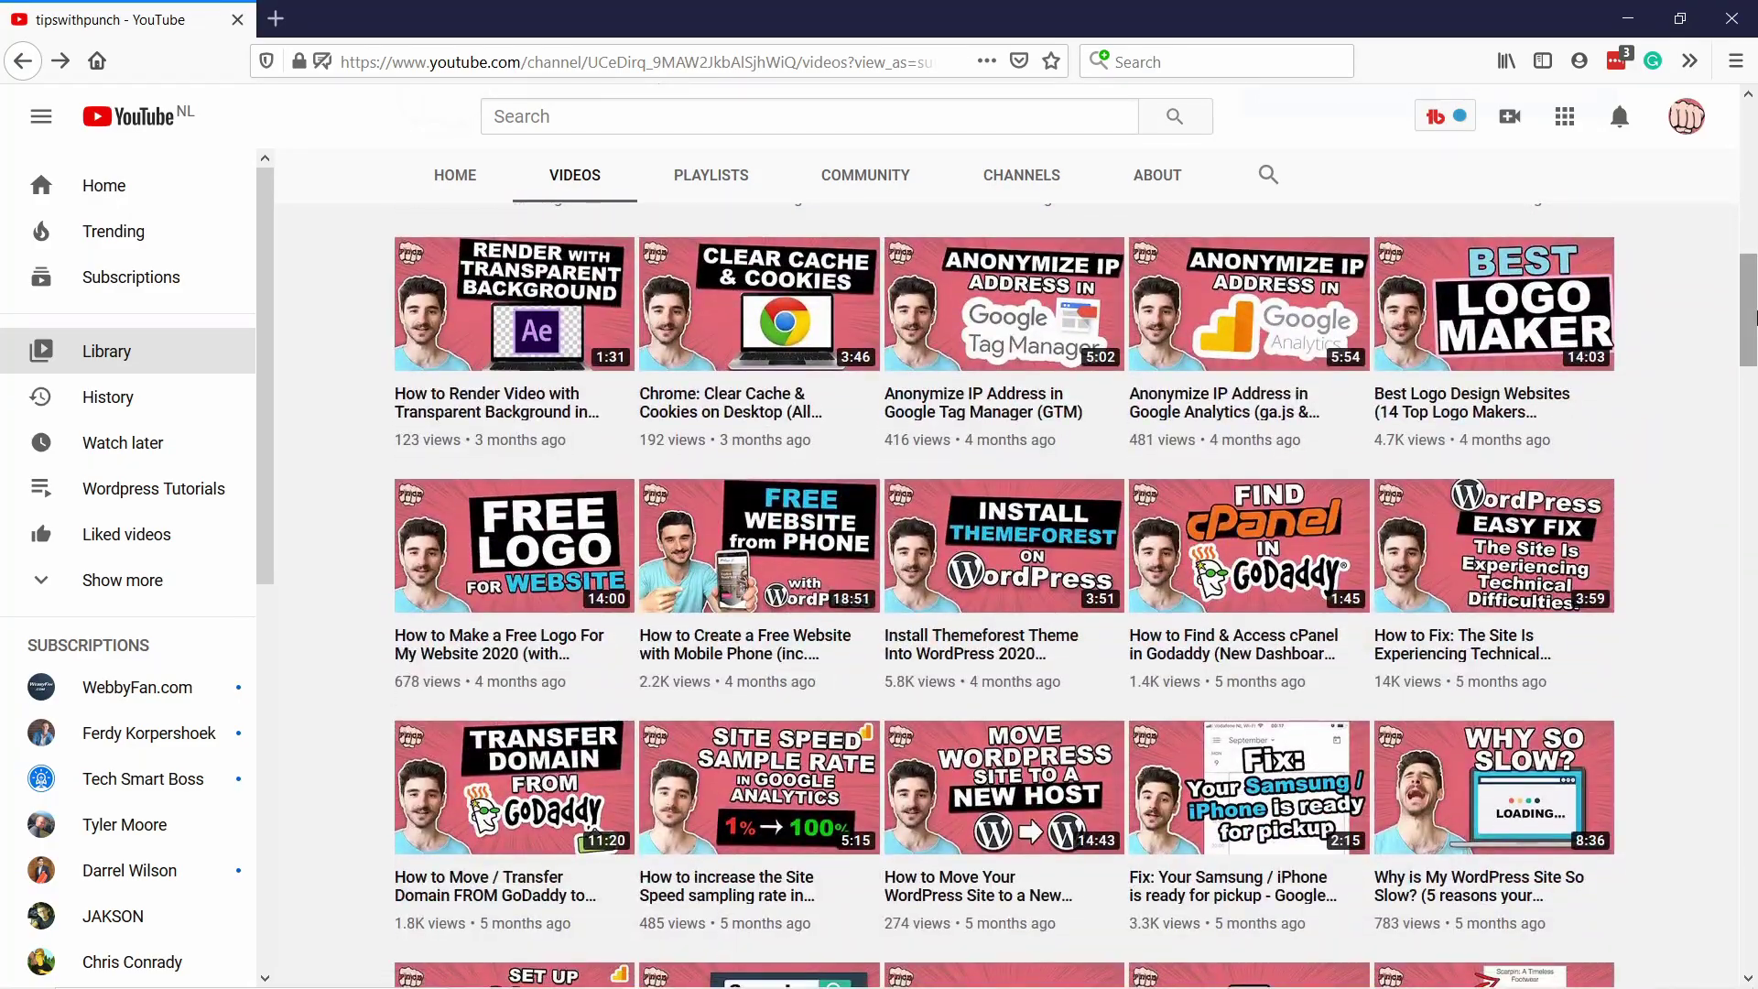
{"action": "scroll", "coordinate": [1755, 316], "scroll_direction": "down", "scroll_amount": 9}
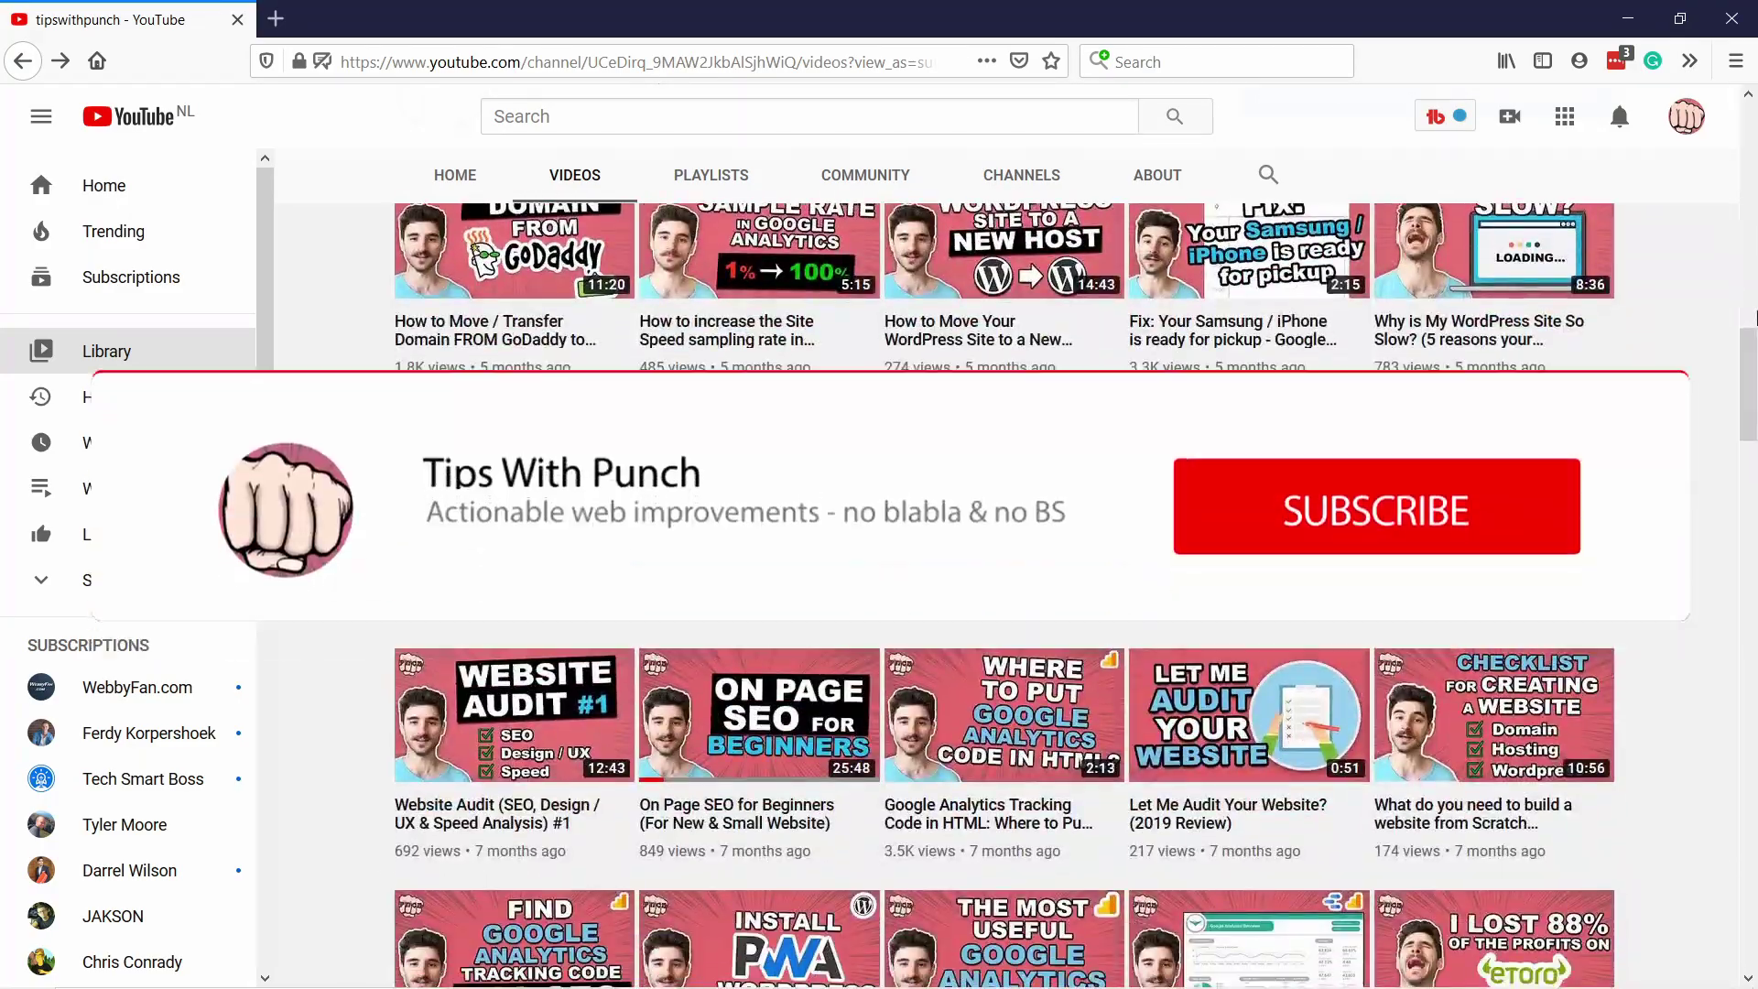
{"action": "scroll", "coordinate": [1756, 316], "scroll_direction": "down", "scroll_amount": 6}
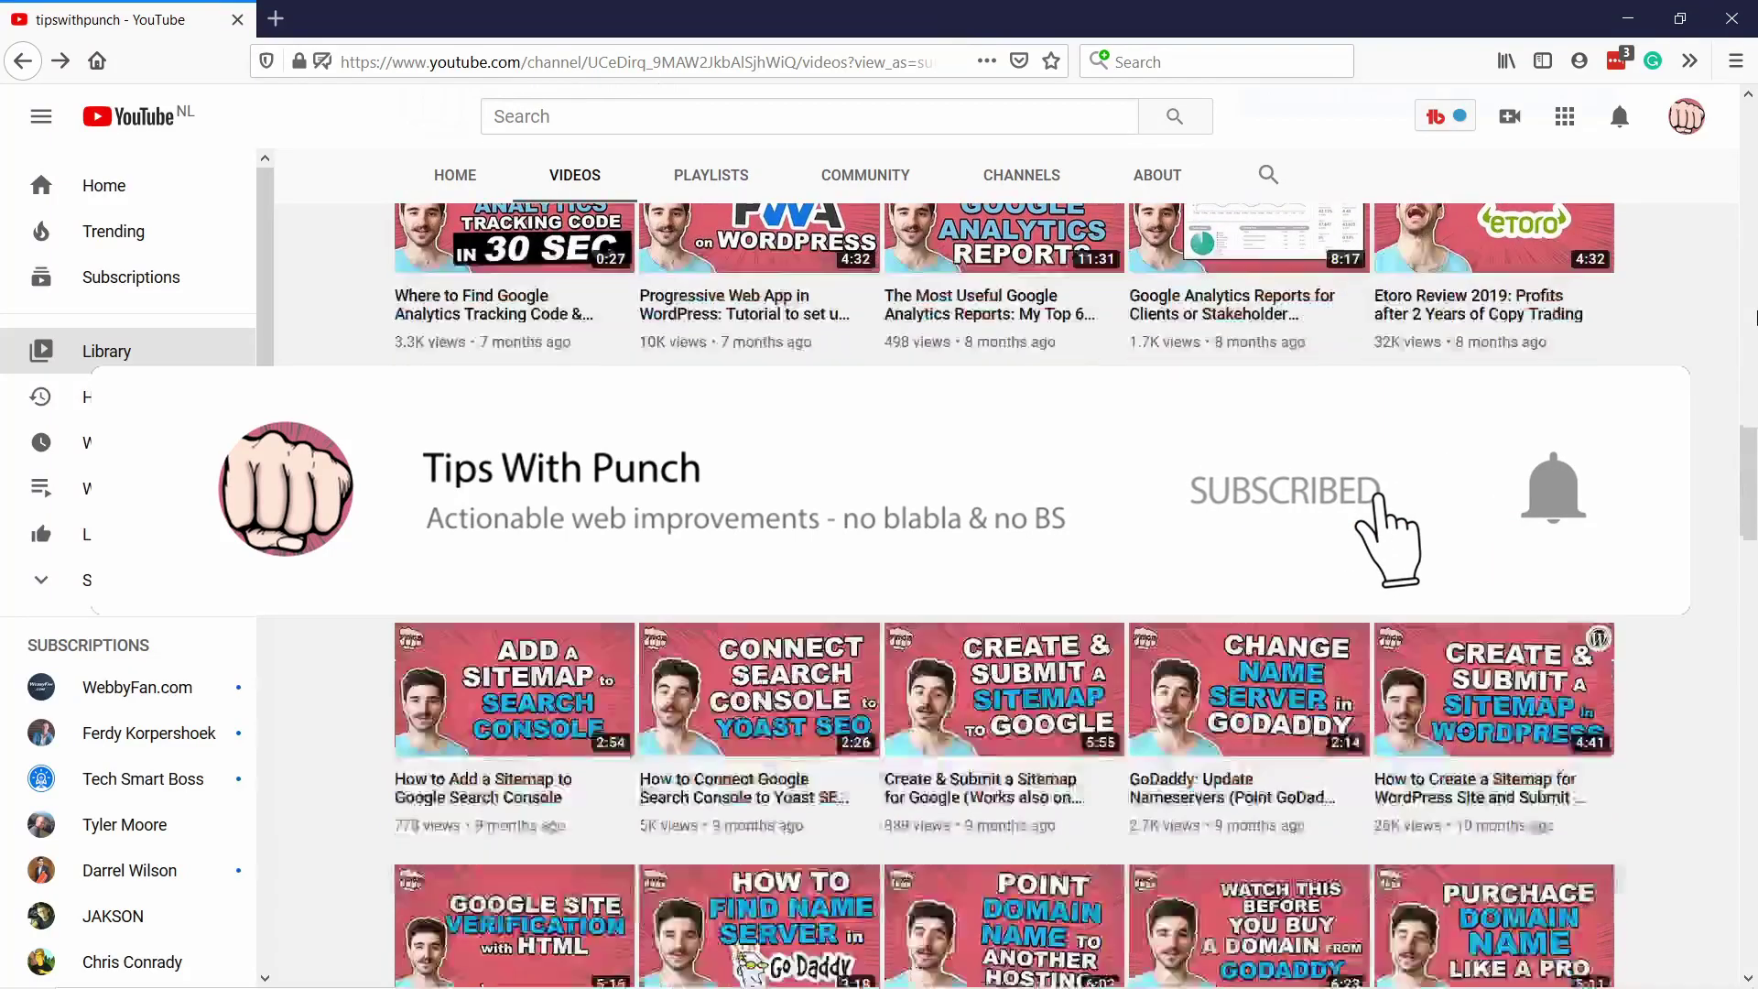
{"action": "scroll", "coordinate": [1755, 316], "scroll_direction": "down", "scroll_amount": 8}
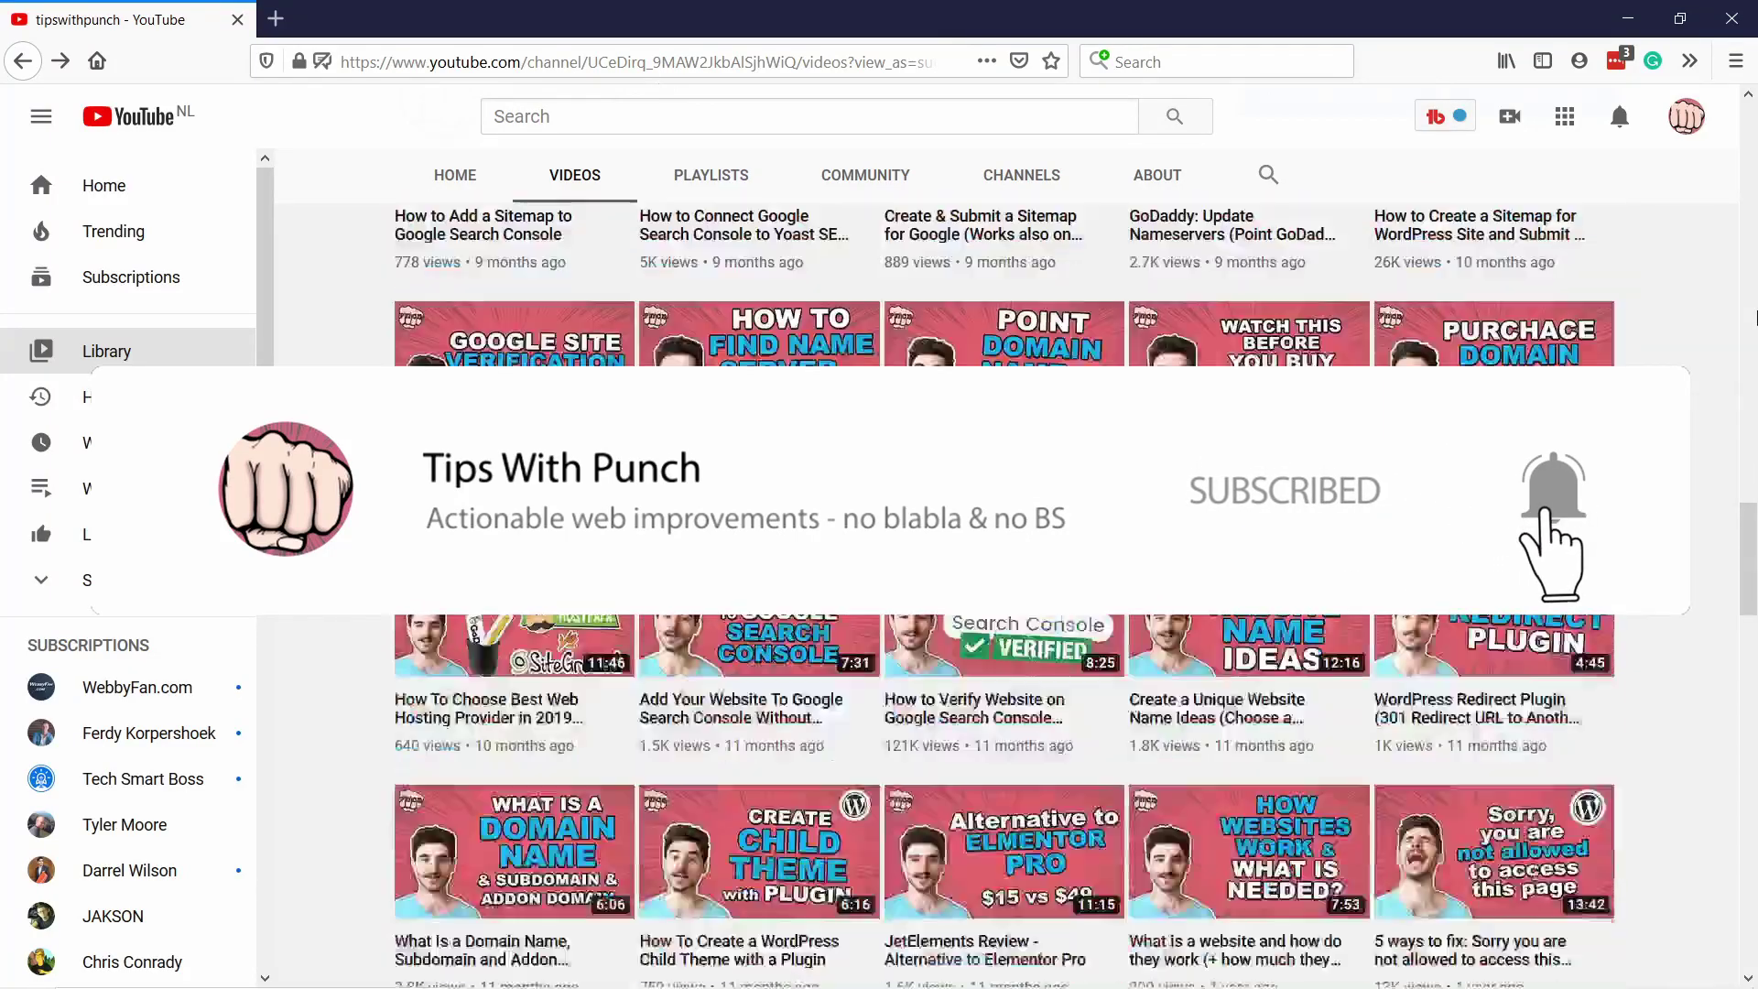